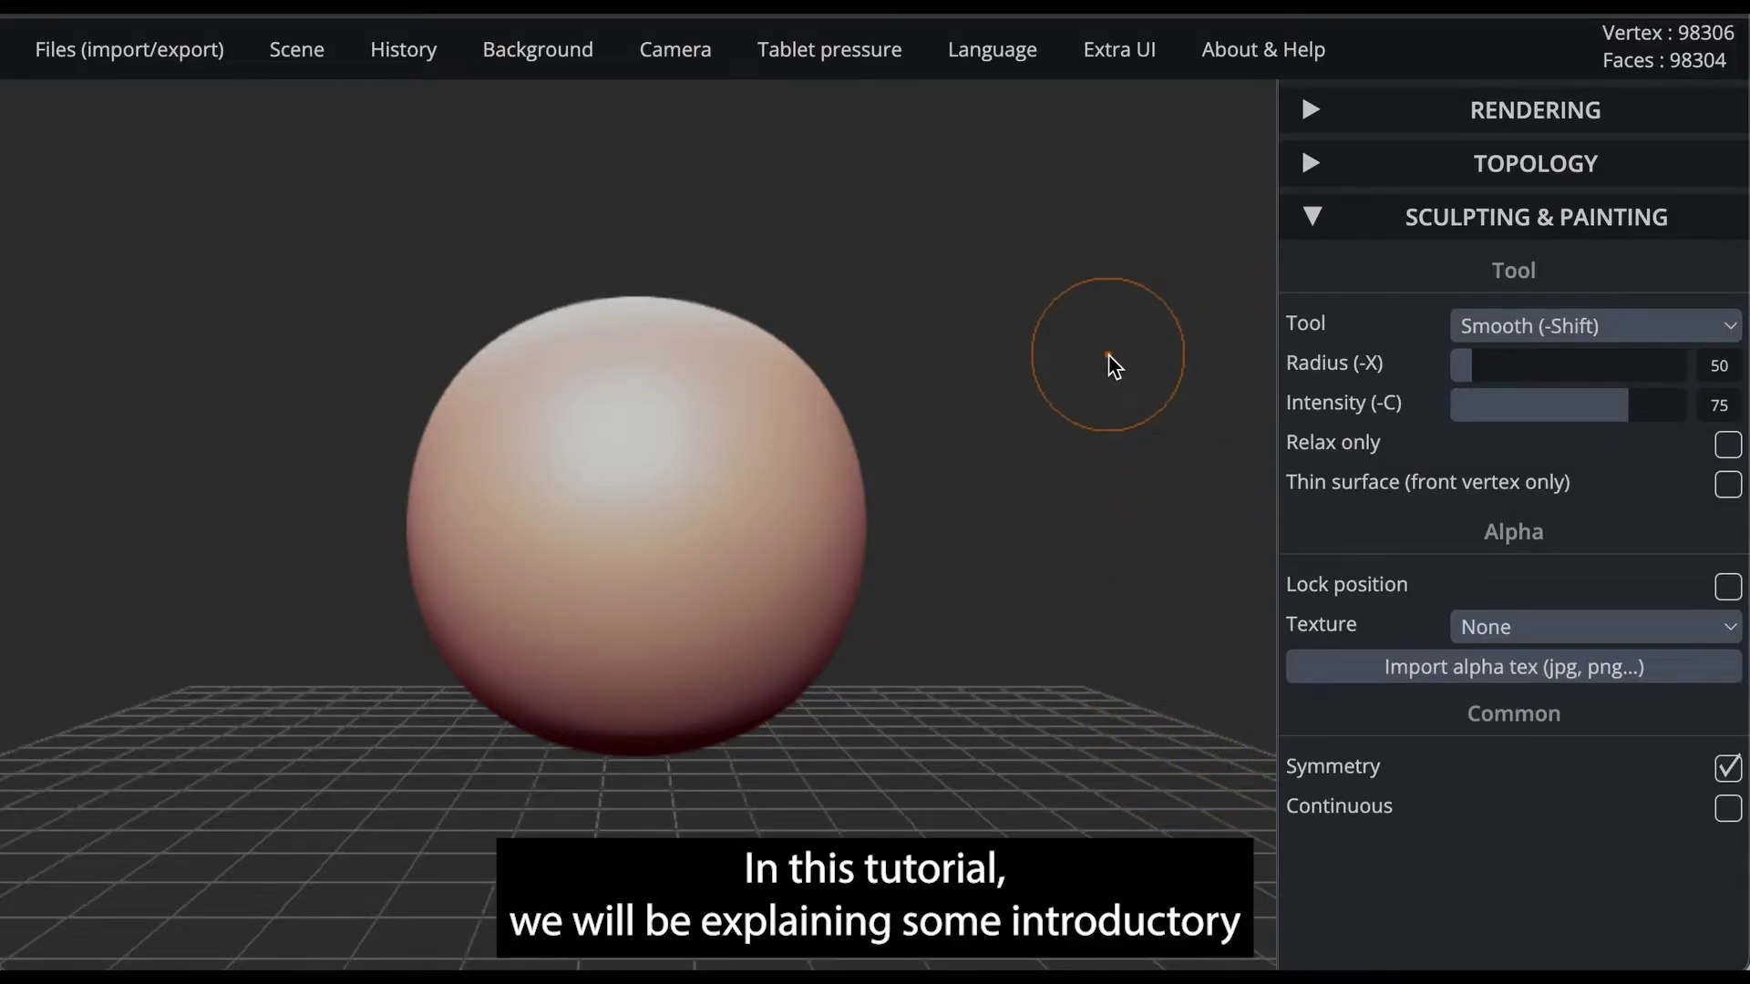
# - Import the puppy drawing "Screen Shot 2024-05-01 at 8.48.01 AM" from the Desktop as the background image
pyautogui.moveTo(1109, 364)
pyautogui.mouseDown()
pyautogui.moveTo(1121, 394)
pyautogui.moveTo(1170, 412)
pyautogui.moveTo(1254, 394)
pyautogui.moveTo(1235, 421)
pyautogui.moveTo(1066, 461)
pyautogui.moveTo(984, 446)
pyautogui.moveTo(895, 383)
pyautogui.moveTo(1048, 415)
pyautogui.moveTo(1191, 388)
pyautogui.mouseUp()
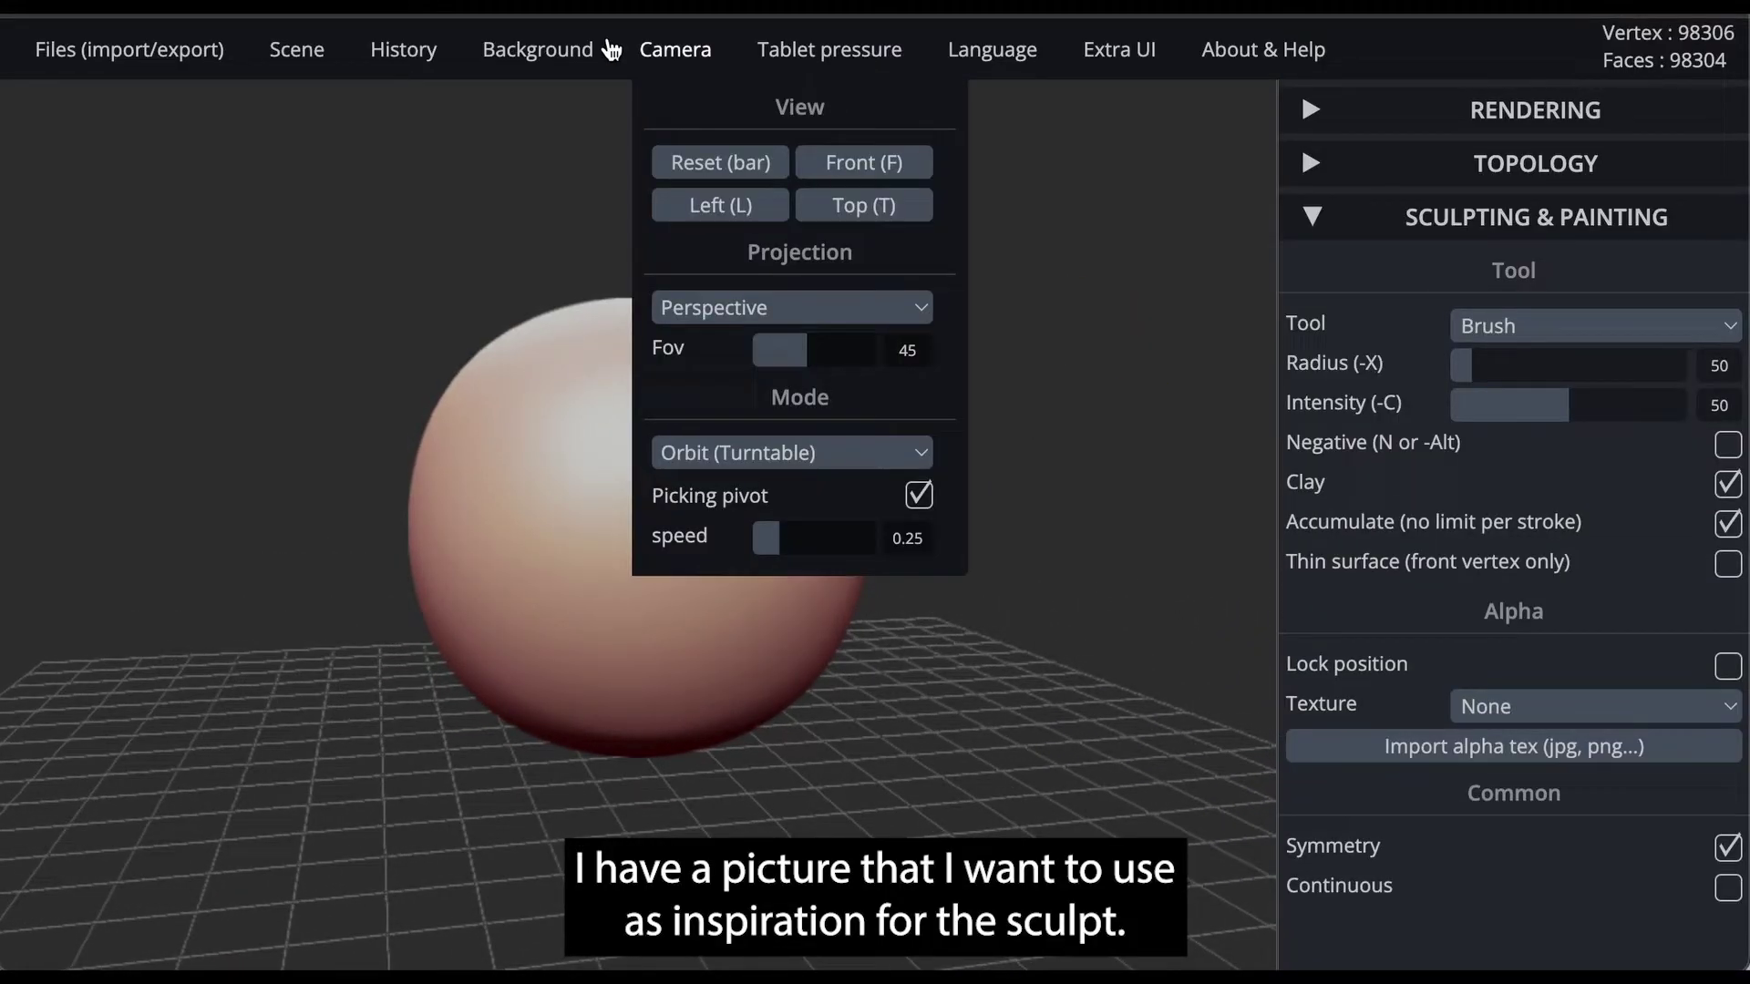
pyautogui.moveTo(549, 52)
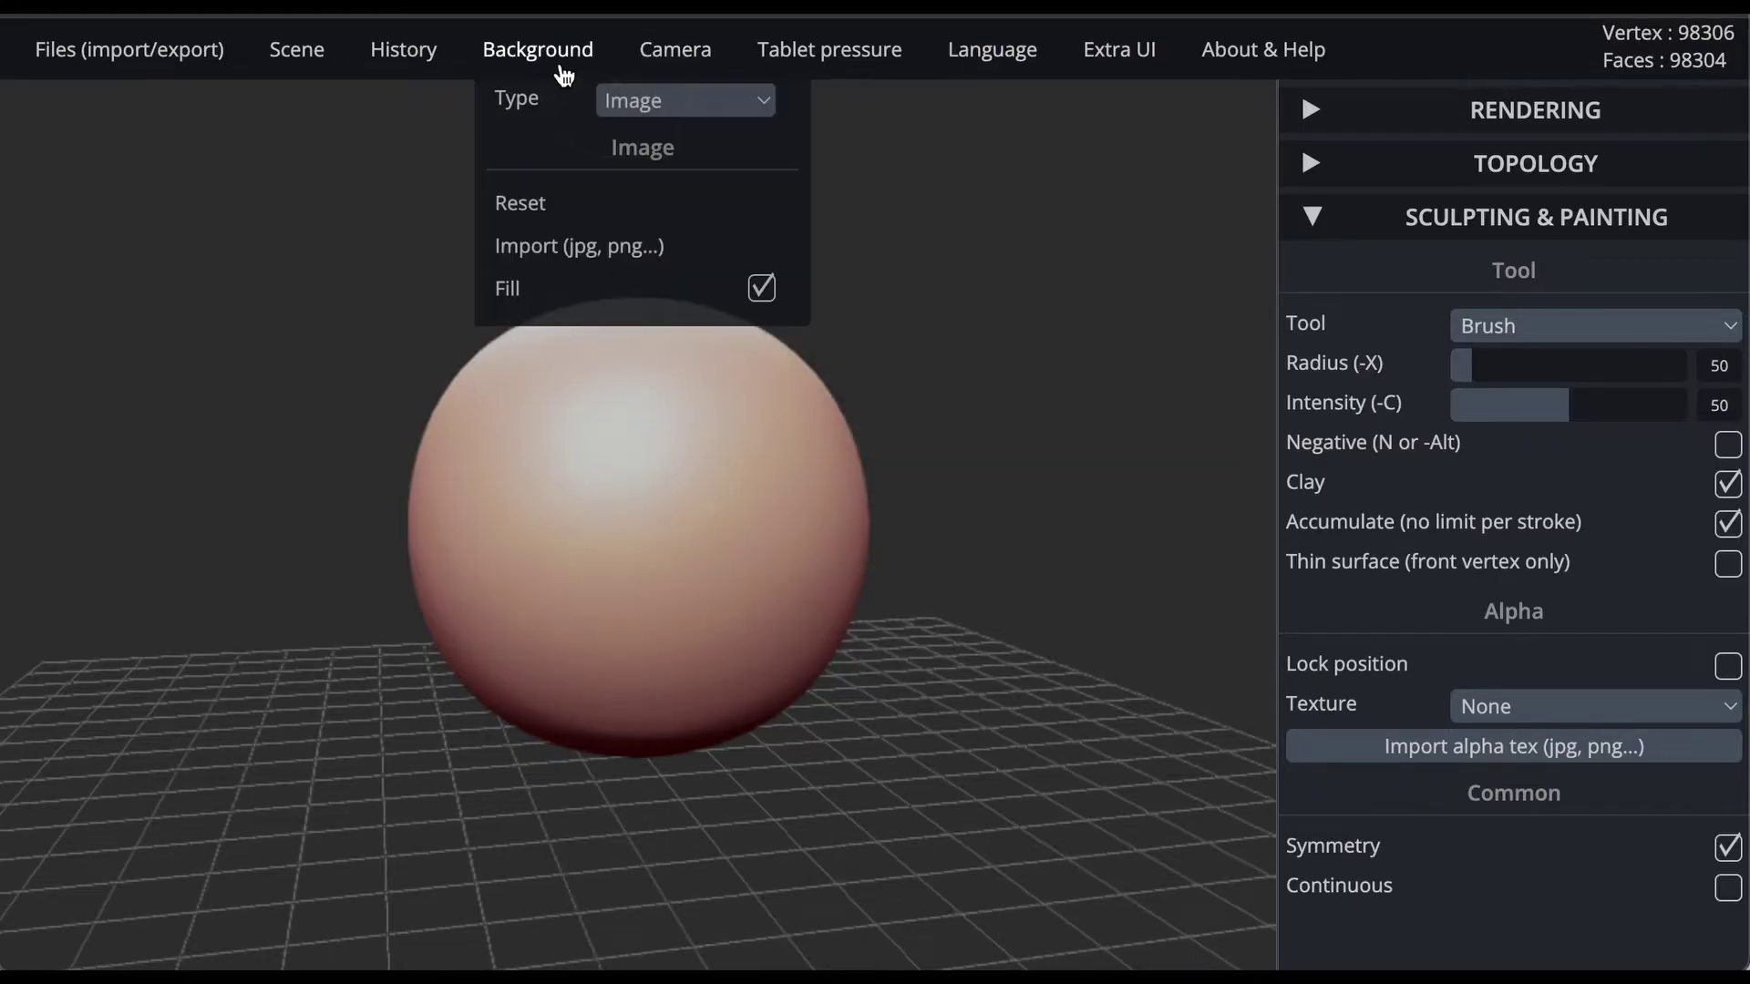
pyautogui.click(603, 252)
pyautogui.click(603, 312)
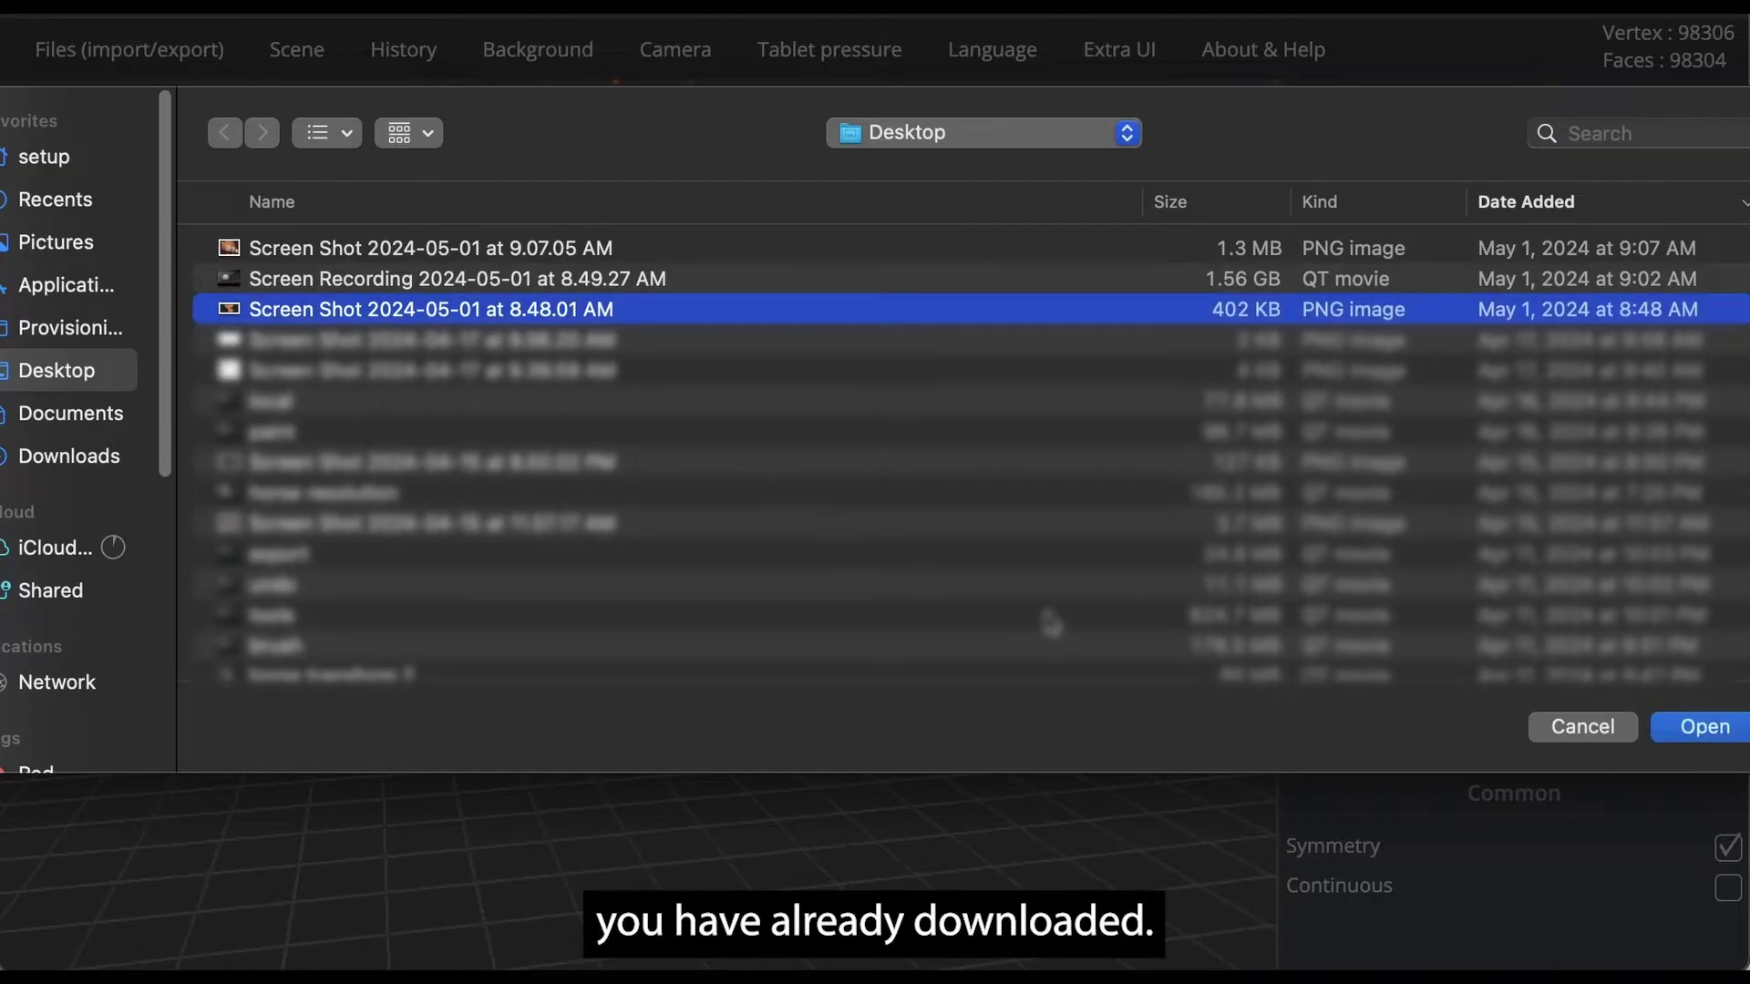
pyautogui.click(1683, 725)
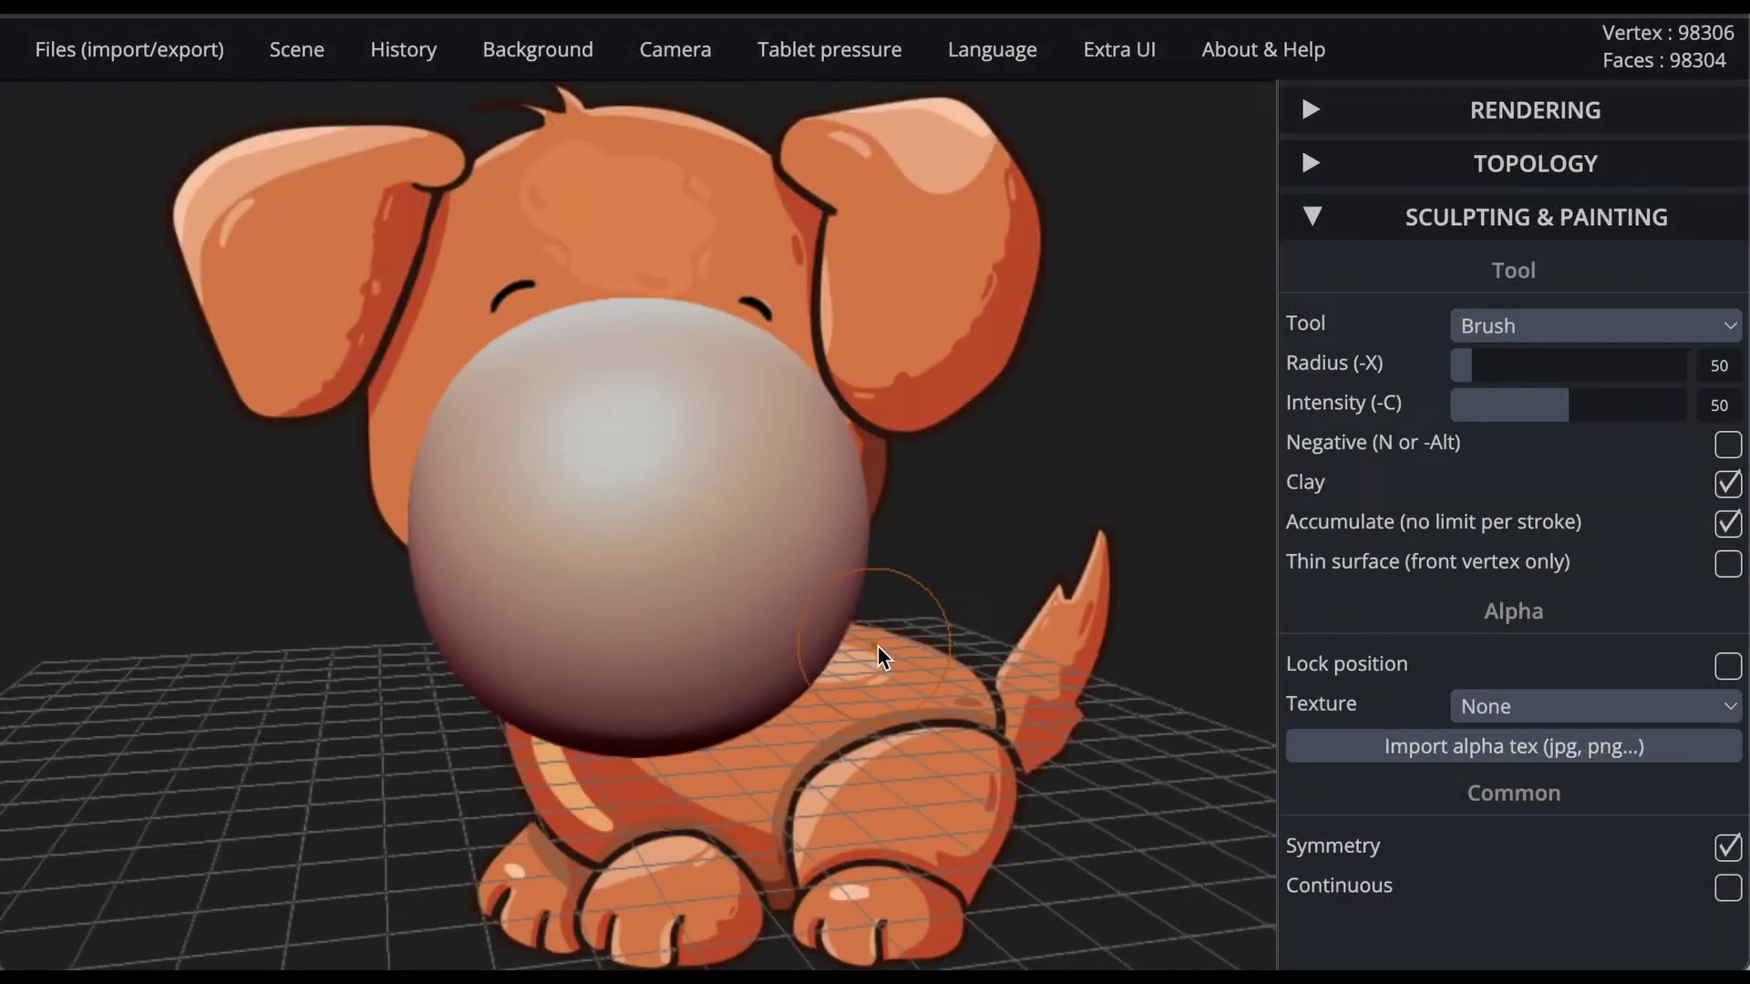
# - Examine the sphere from several angles and distances against the background image by panning, rotating and zooming the camera
pyautogui.scroll(-10, 833, 655)
pyautogui.moveTo(833, 654); pyautogui.dragTo(789, 647)
pyautogui.moveTo(802, 649)
pyautogui.mouseDown(button='middle')
pyautogui.moveTo(1156, 760)
pyautogui.moveTo(789, 626)
pyautogui.mouseUp(button='middle')
pyautogui.scroll(3, 1021, 615)
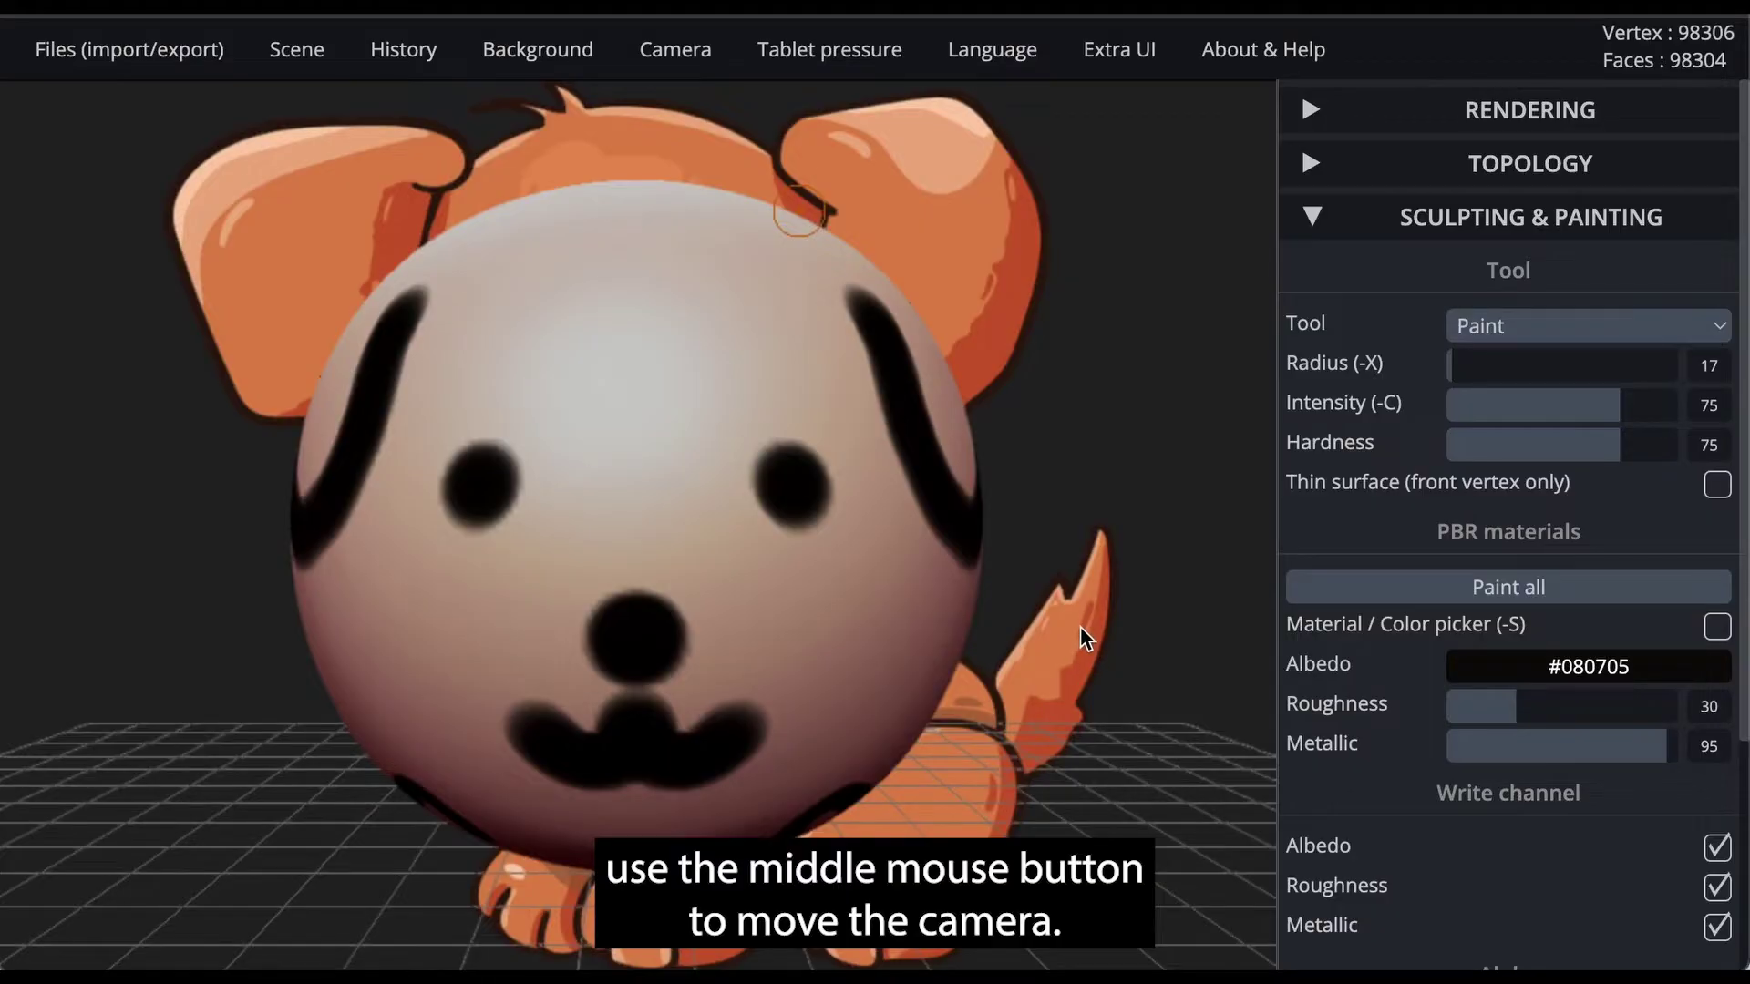
pyautogui.moveTo(1081, 628); pyautogui.dragTo(1099, 580, button='middle')
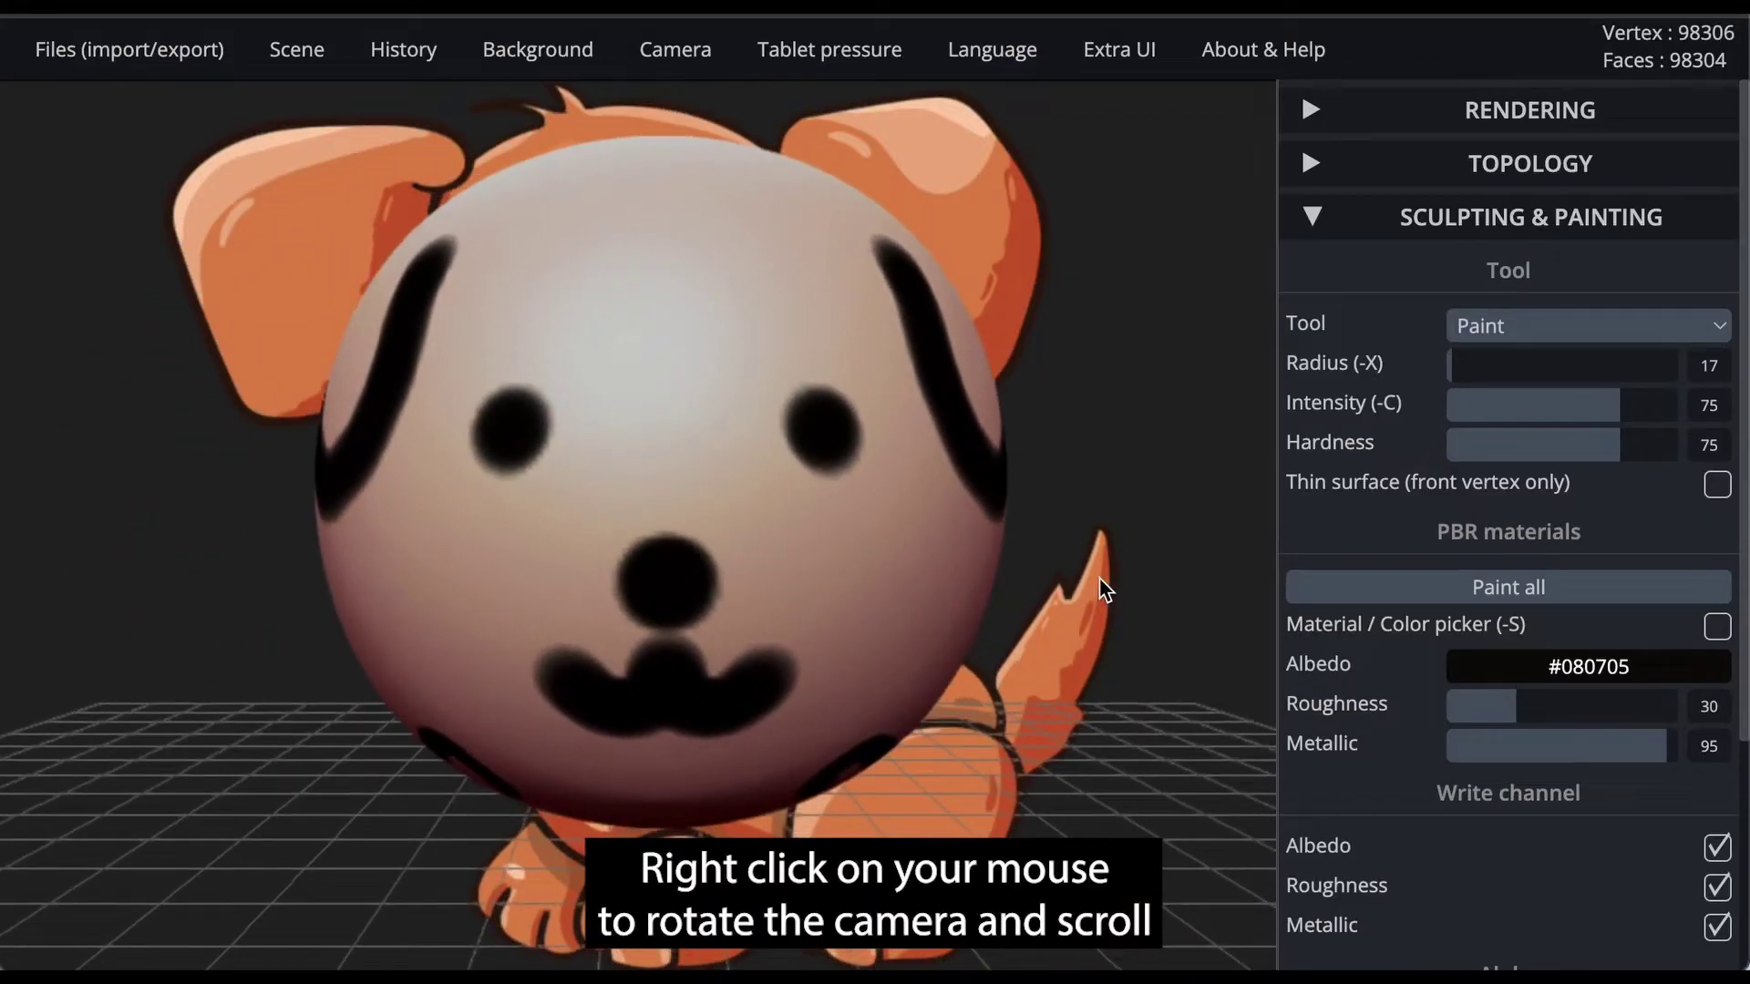
pyautogui.moveTo(1103, 588)
pyautogui.mouseDown(button='right')
pyautogui.moveTo(996, 637)
pyautogui.moveTo(880, 629)
pyautogui.moveTo(1119, 655)
pyautogui.moveTo(1269, 591)
pyautogui.mouseUp(button='right')
pyautogui.scroll(-5, 840, 649)
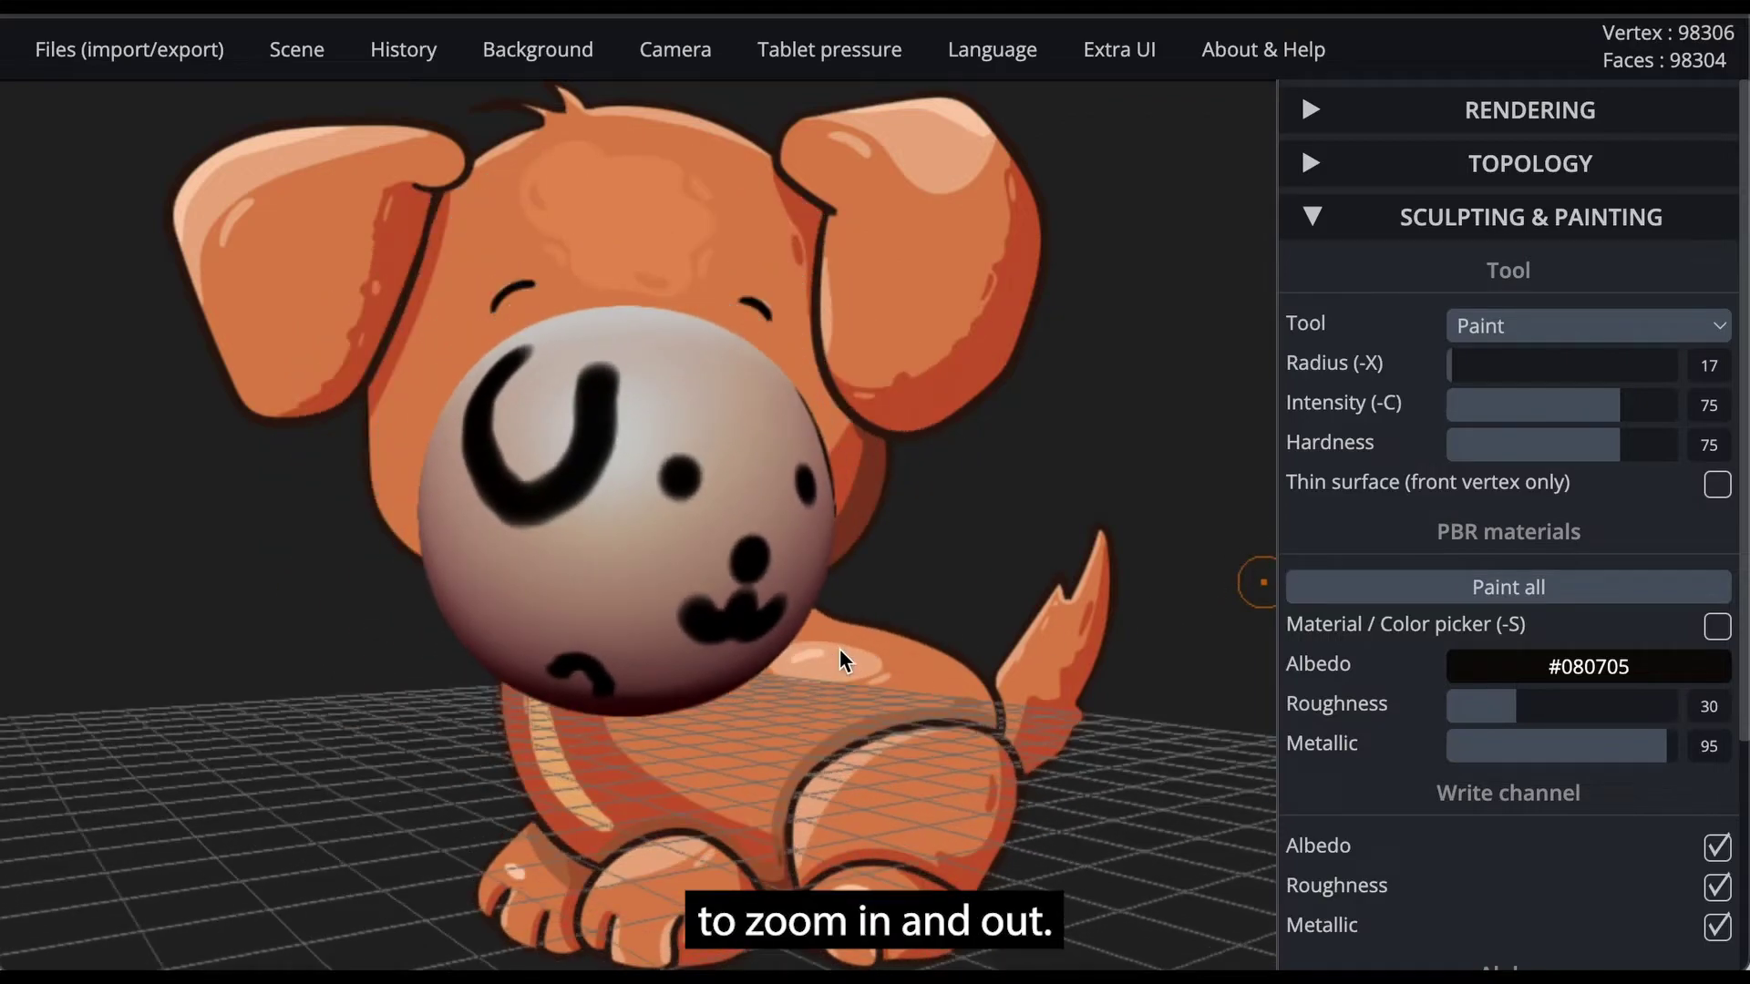
pyautogui.scroll(5, 841, 652)
pyautogui.scroll(-5, 846, 656)
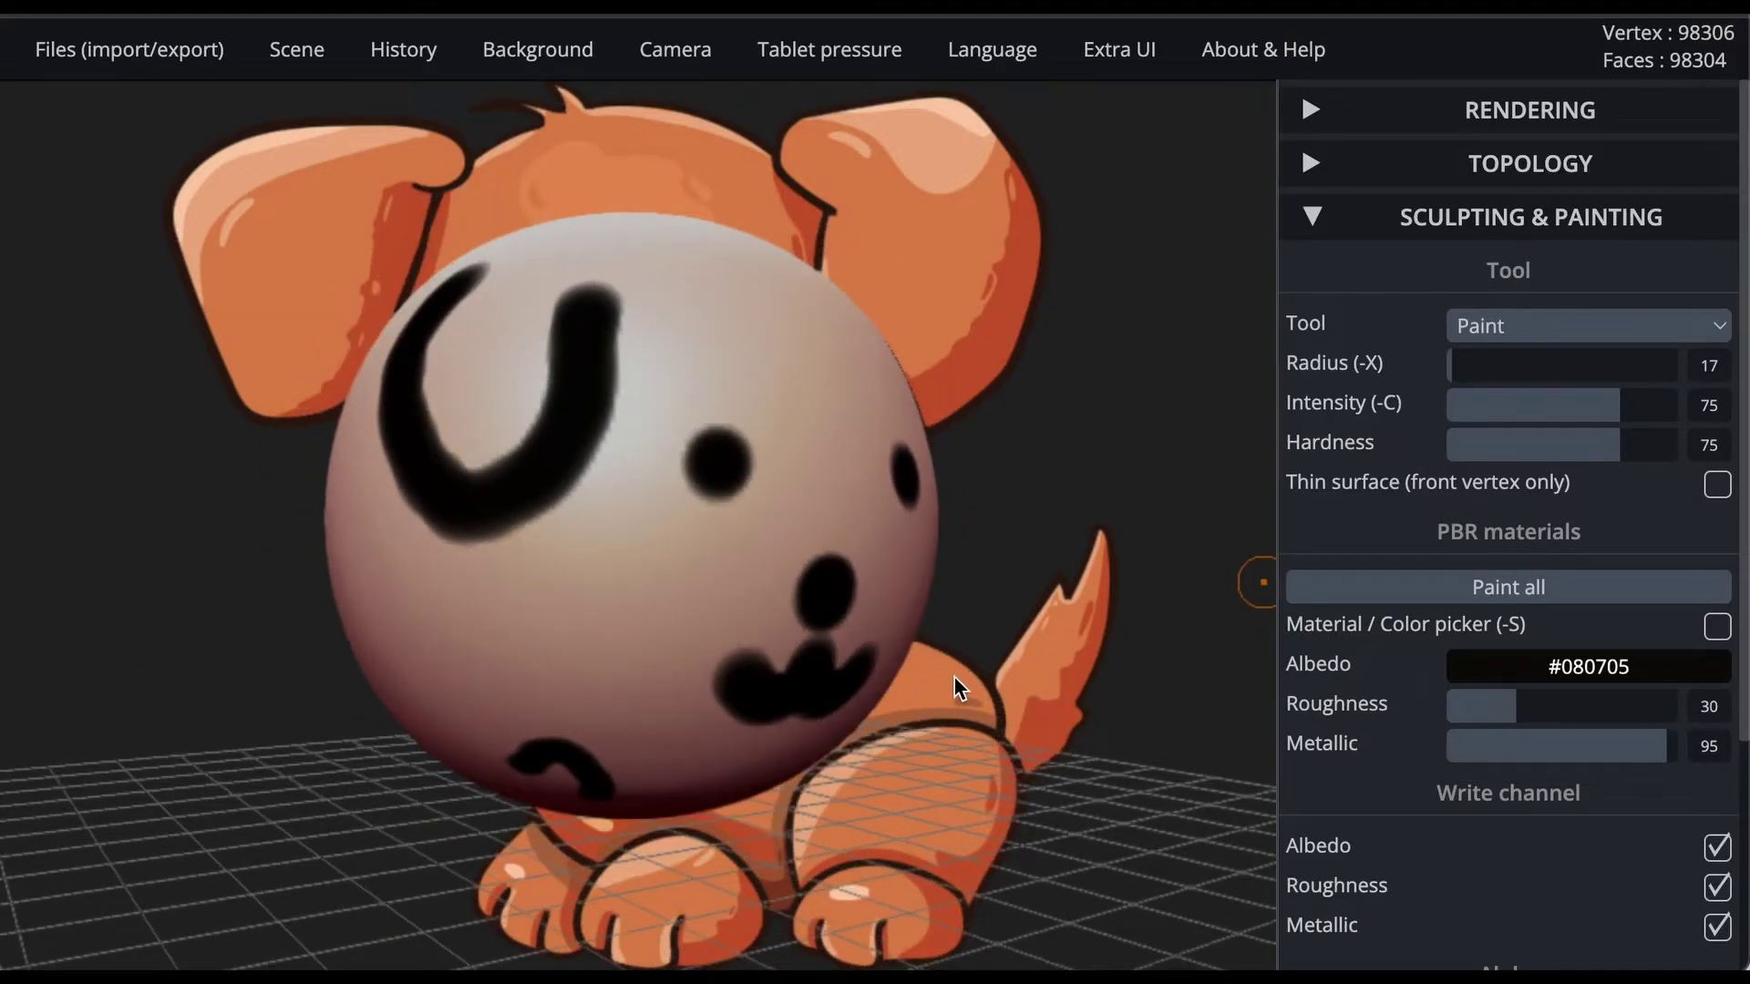
pyautogui.moveTo(835, 655); pyautogui.dragTo(984, 656, button='right')
pyautogui.moveTo(984, 656); pyautogui.dragTo(589, 571, button='middle')
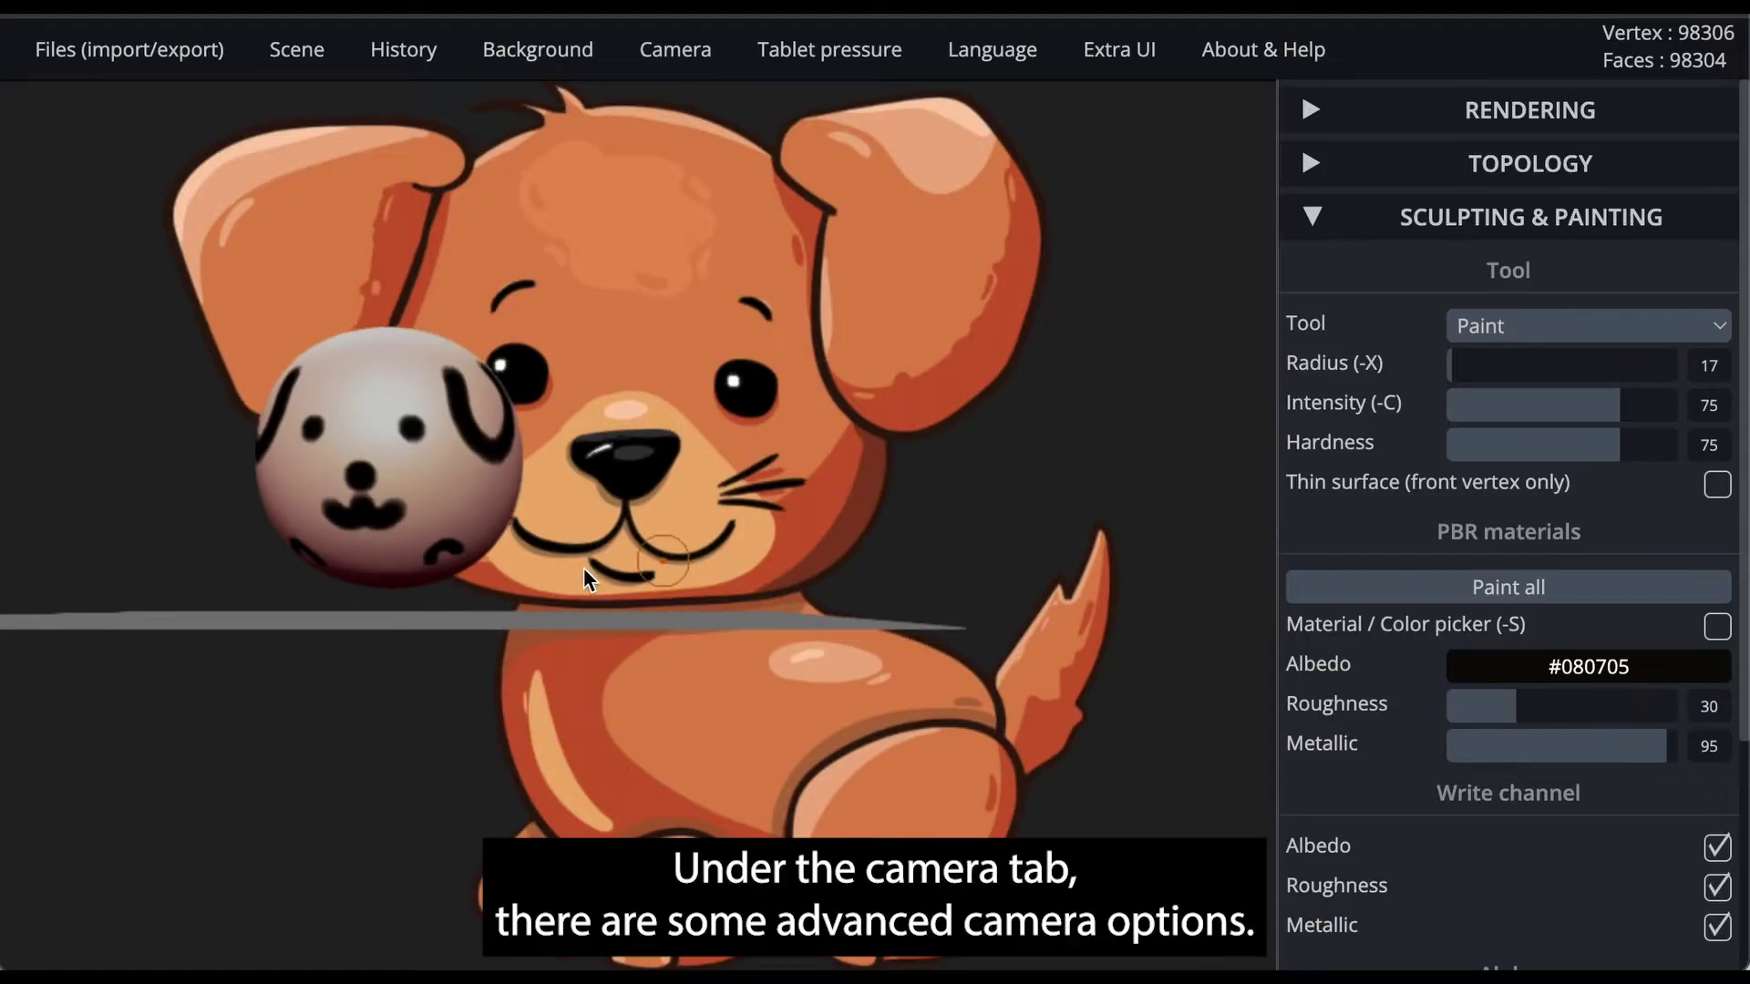
pyautogui.scroll(-4, 589, 570)
pyautogui.moveTo(926, 578); pyautogui.dragTo(808, 586, button='right')
# - View the painted sphere from the front and left using the preset camera views, including their opposite sides
pyautogui.moveTo(675, 50)
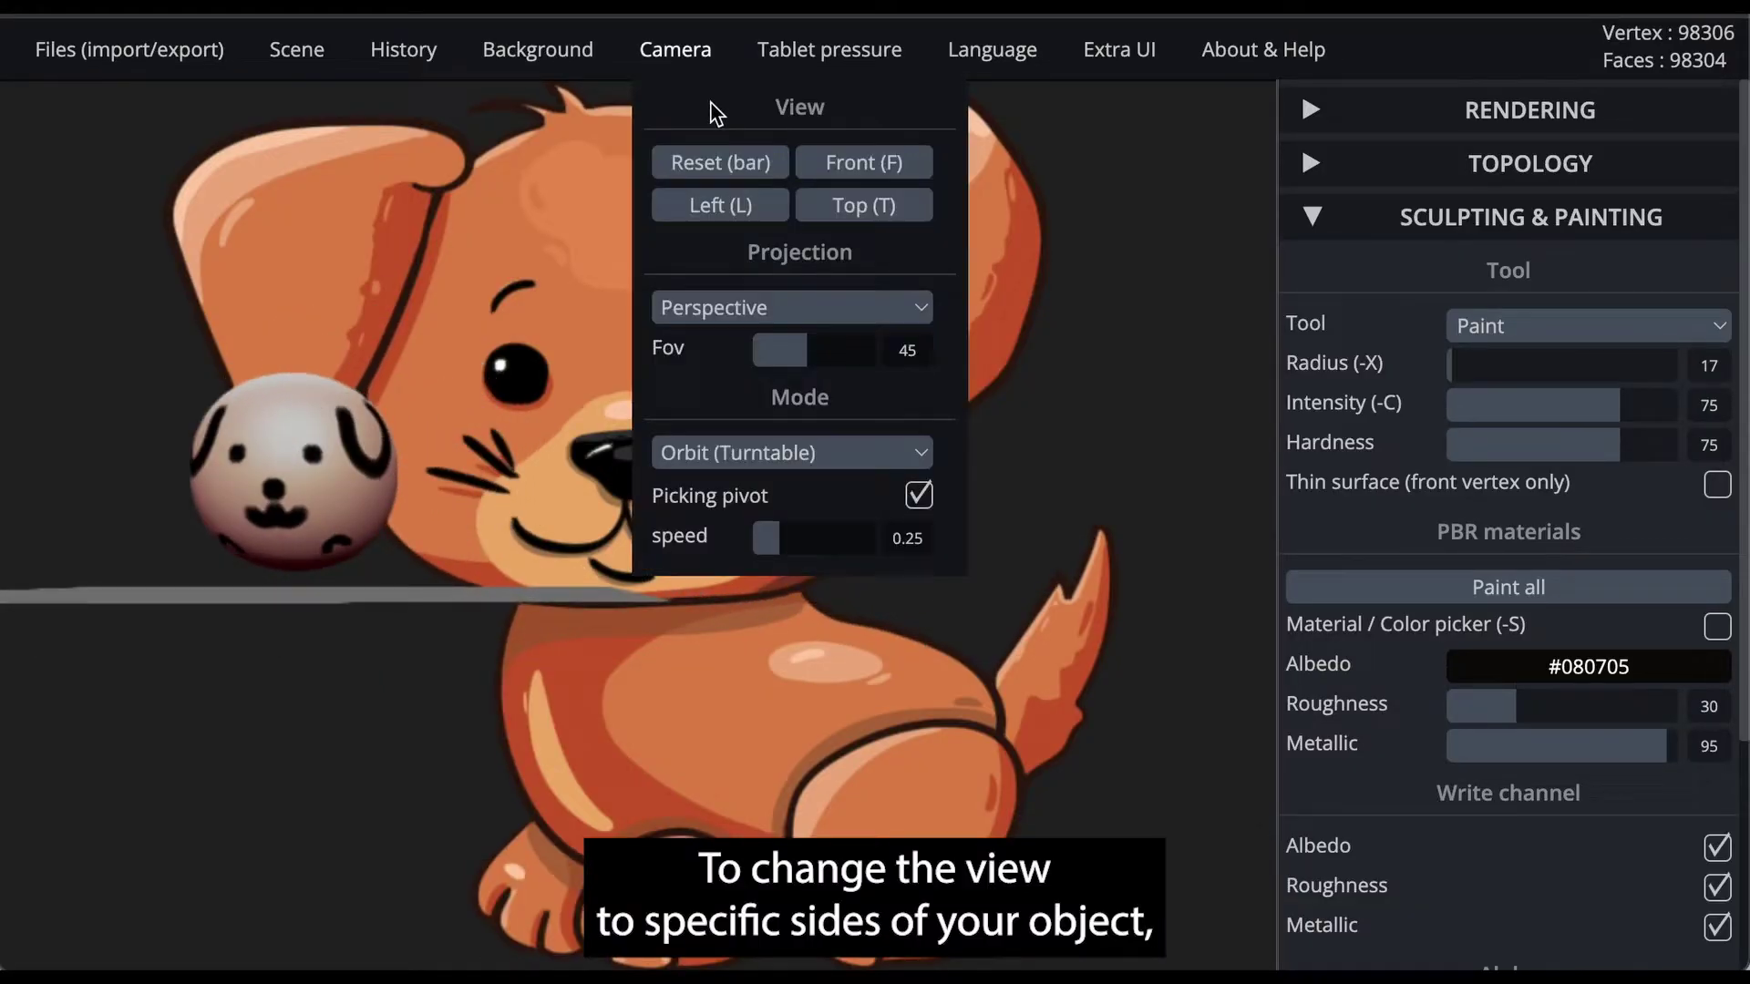
pyautogui.click(857, 173)
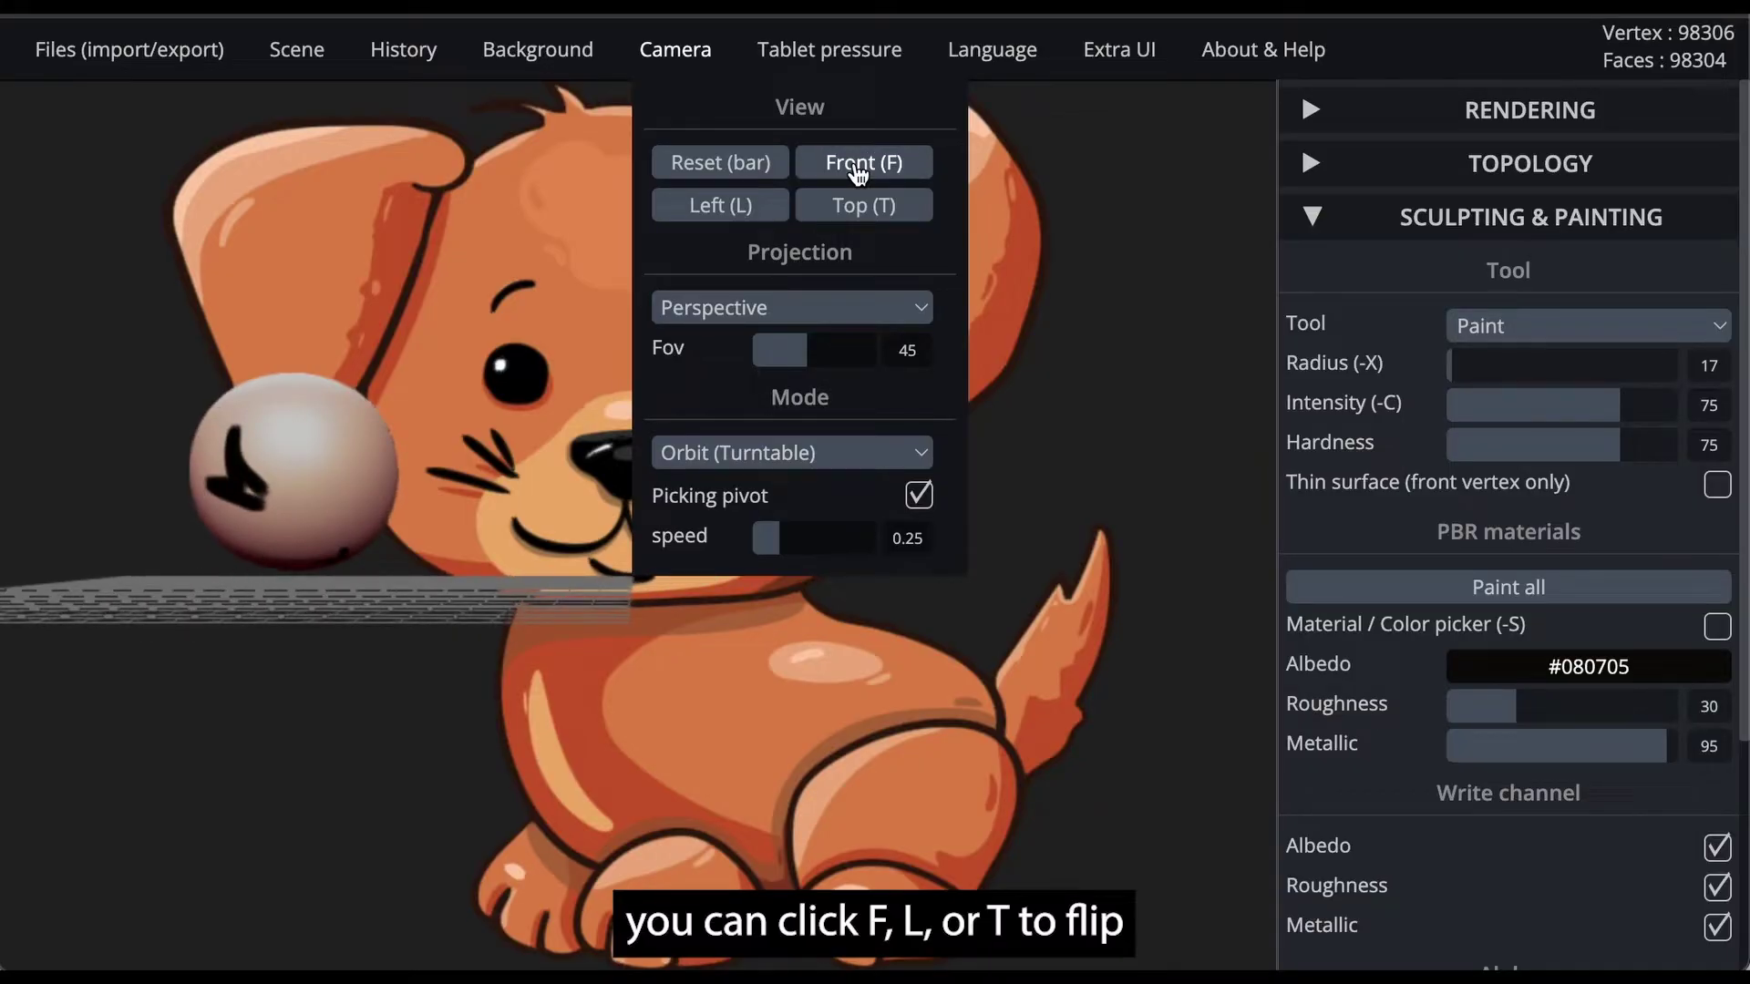
pyautogui.click(858, 174)
pyautogui.press('l')
pyautogui.click(856, 166)
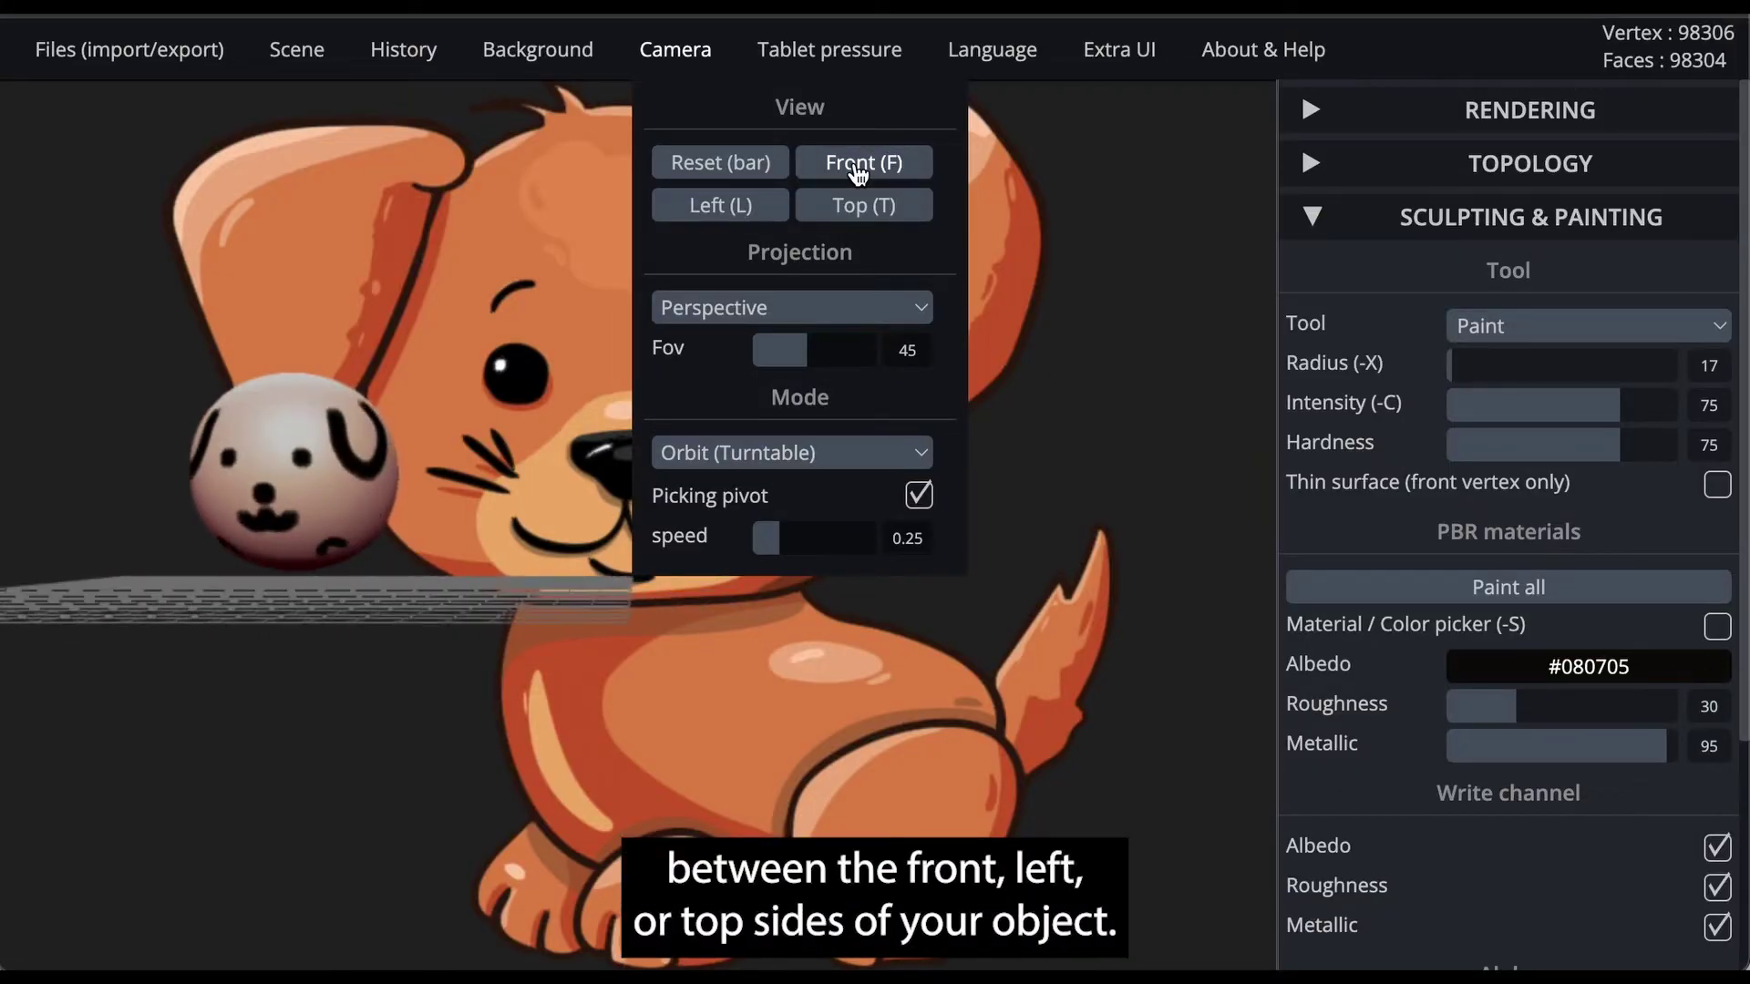
pyautogui.click(723, 216)
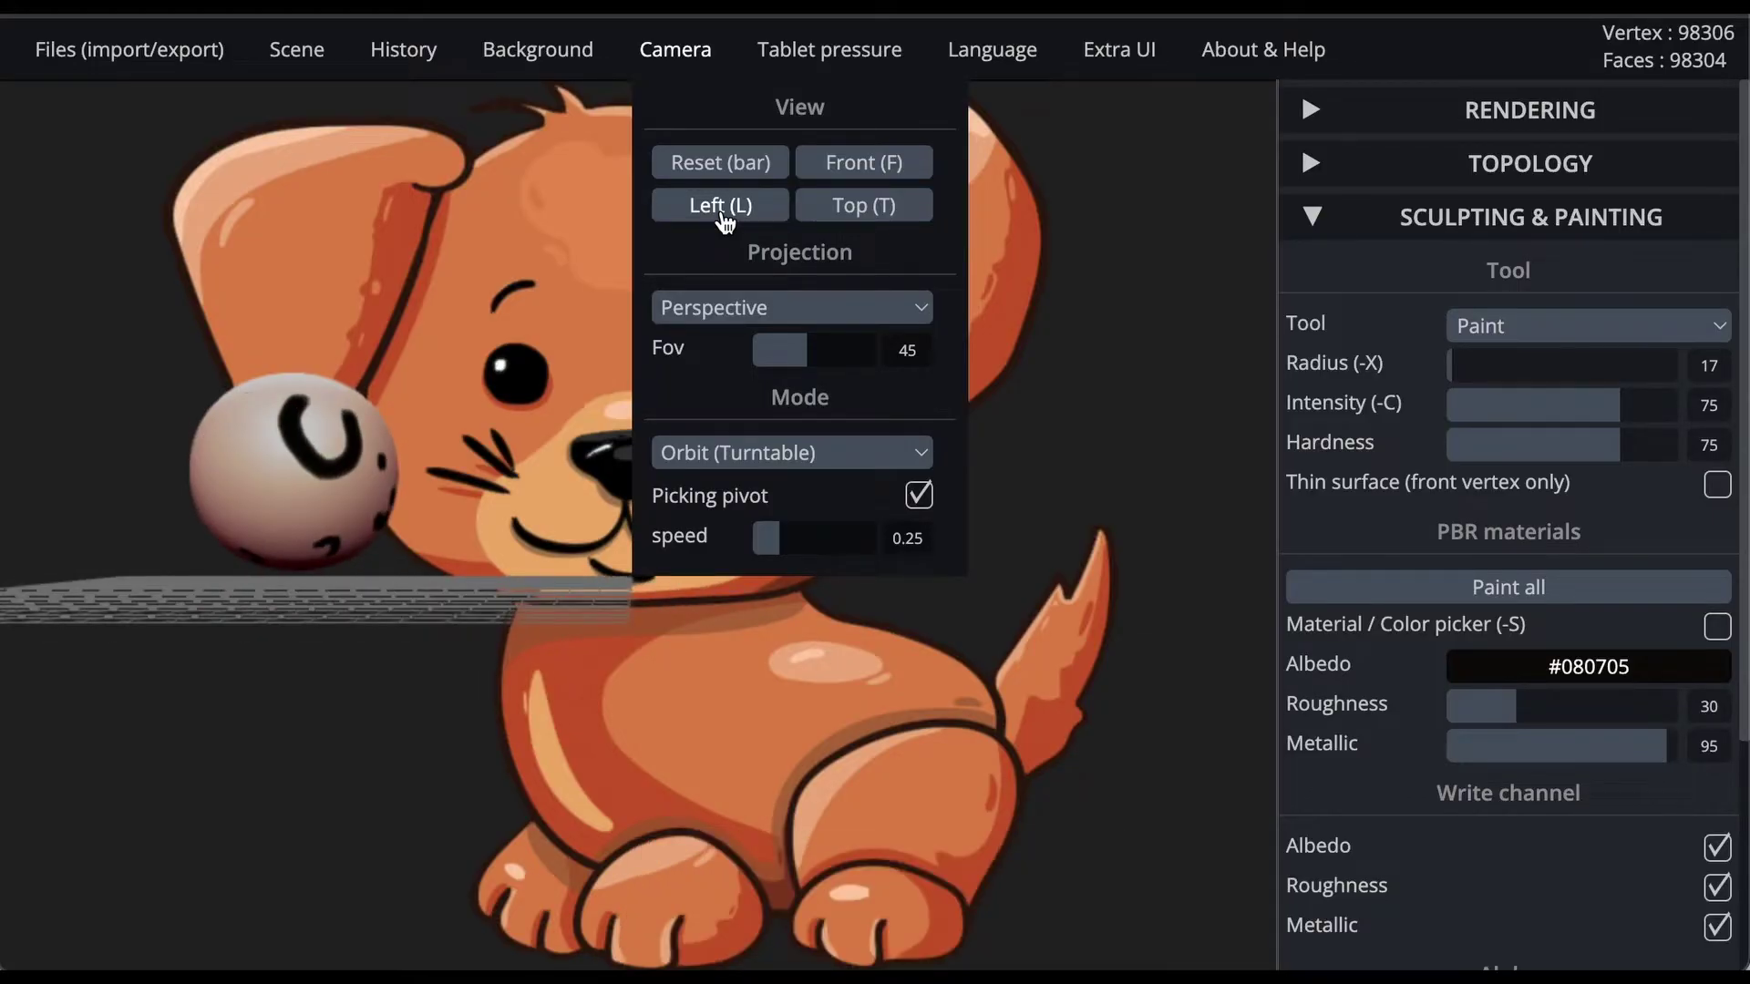
pyautogui.click(722, 211)
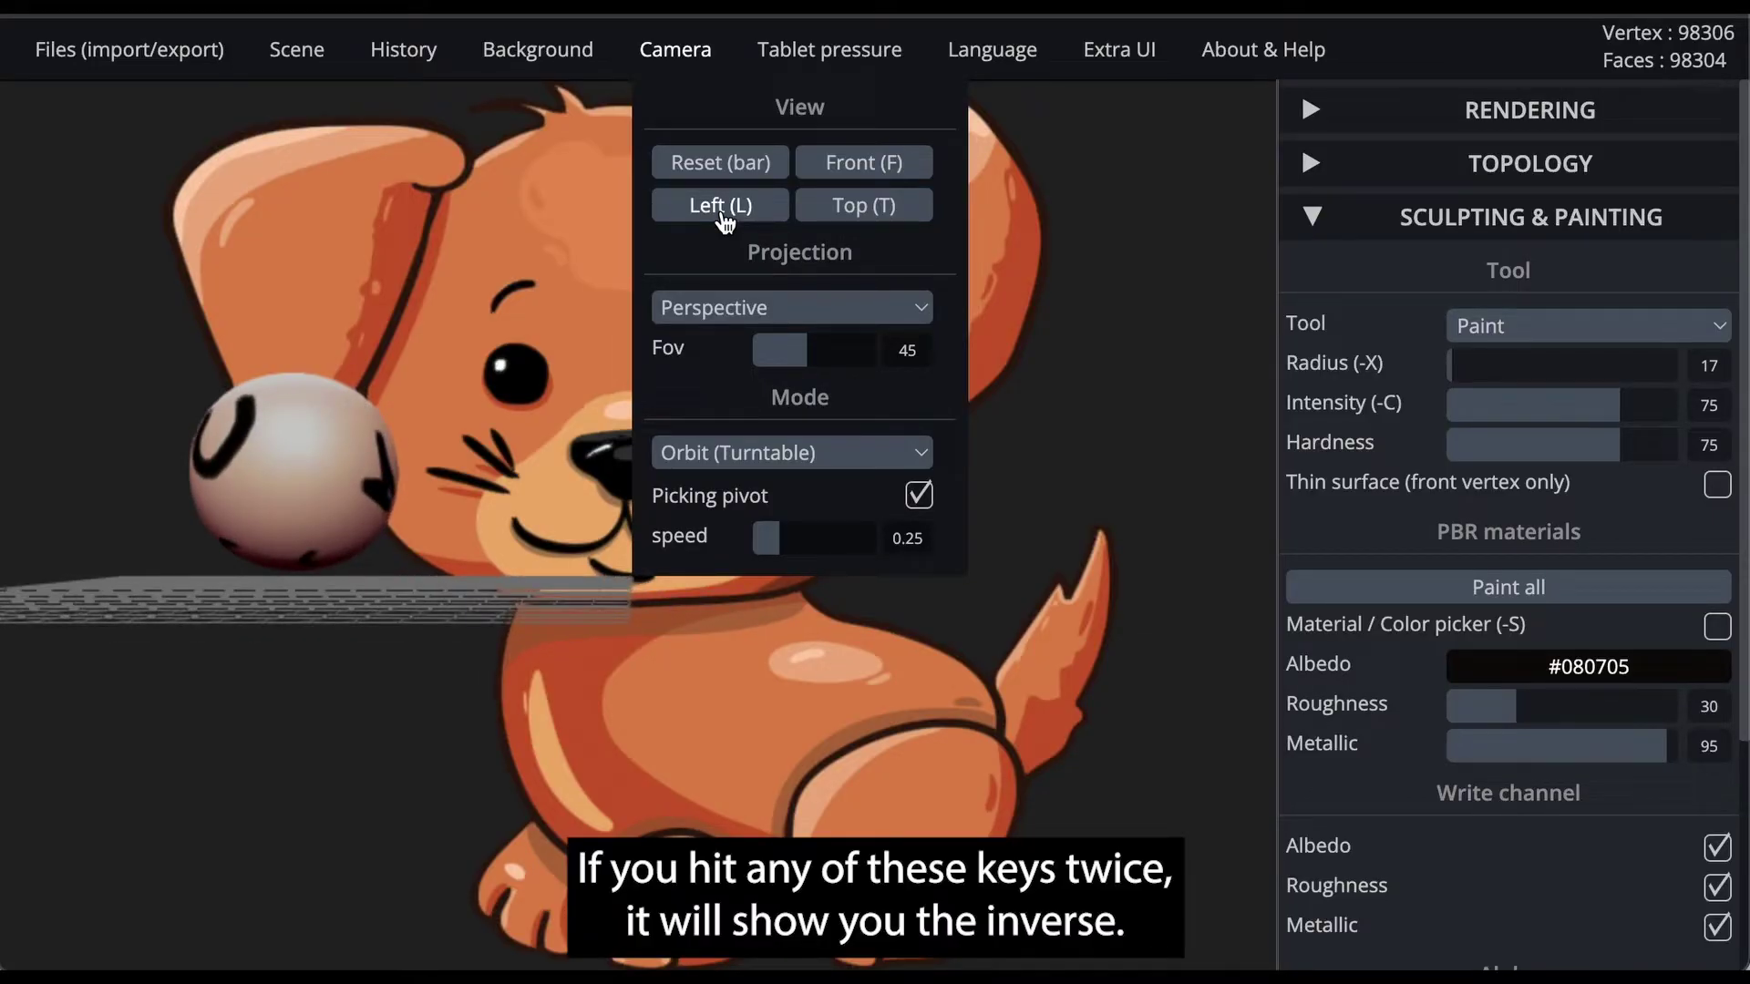
# - View the sphere from the top and bottom presets, and reset the camera to centre it
pyautogui.click(861, 219)
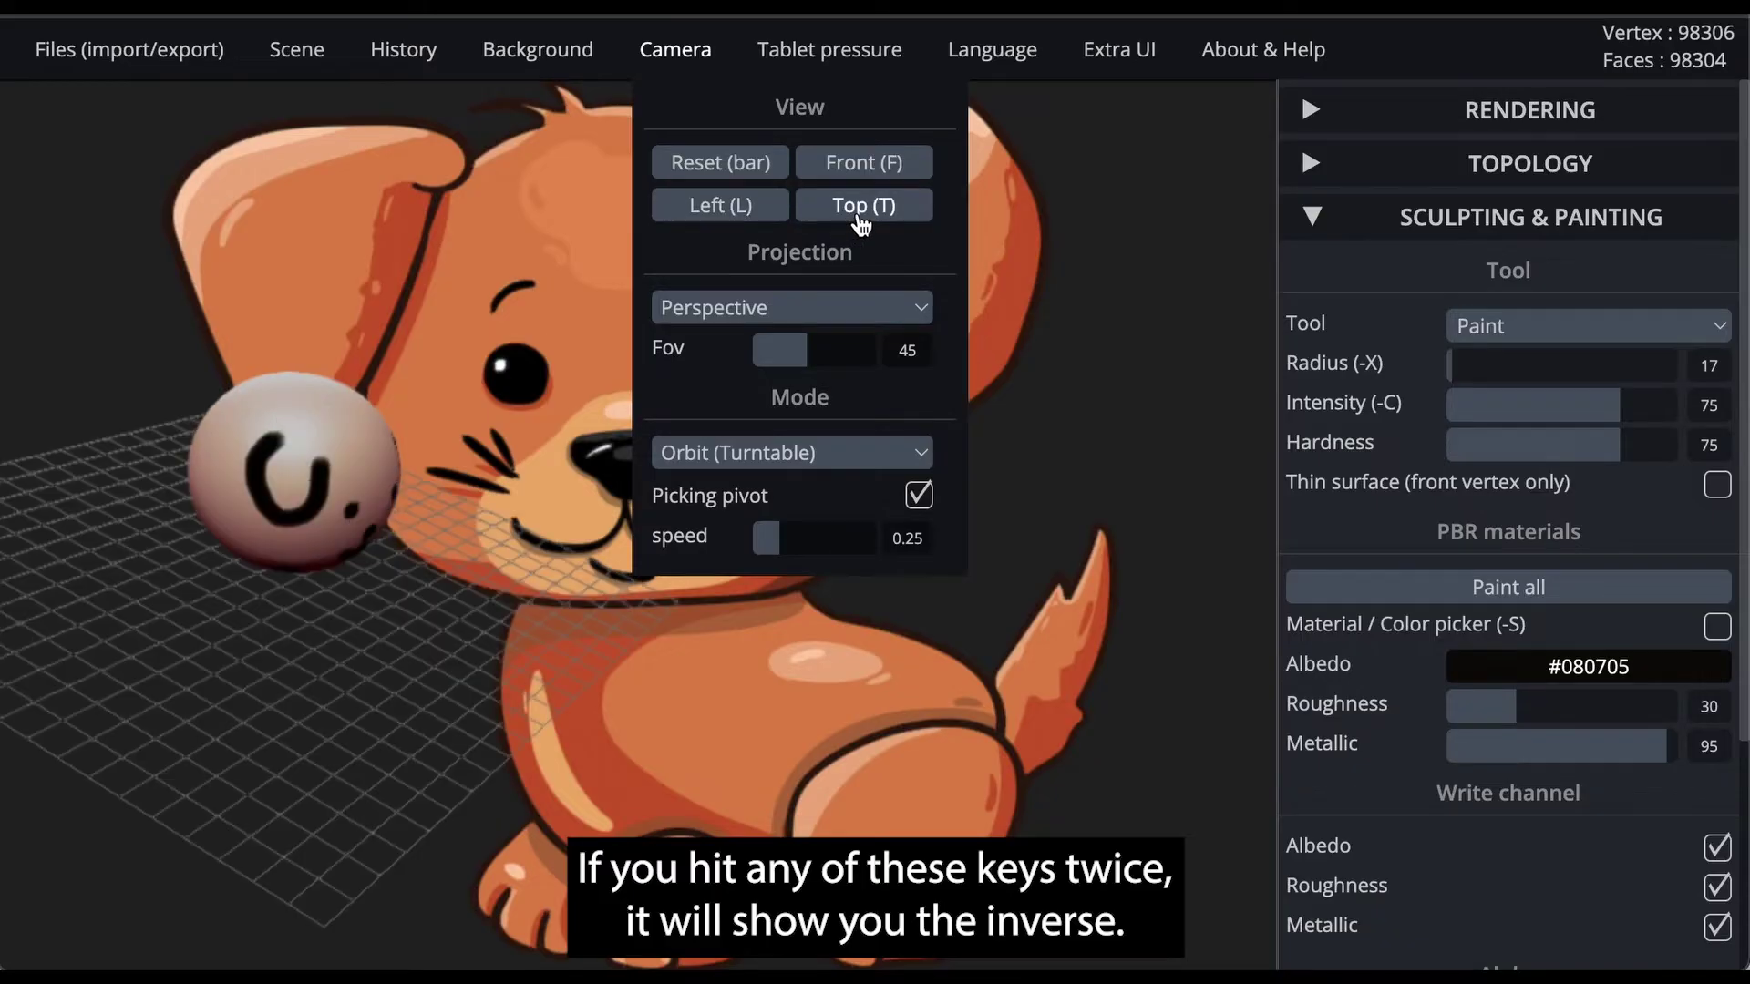
pyautogui.click(860, 218)
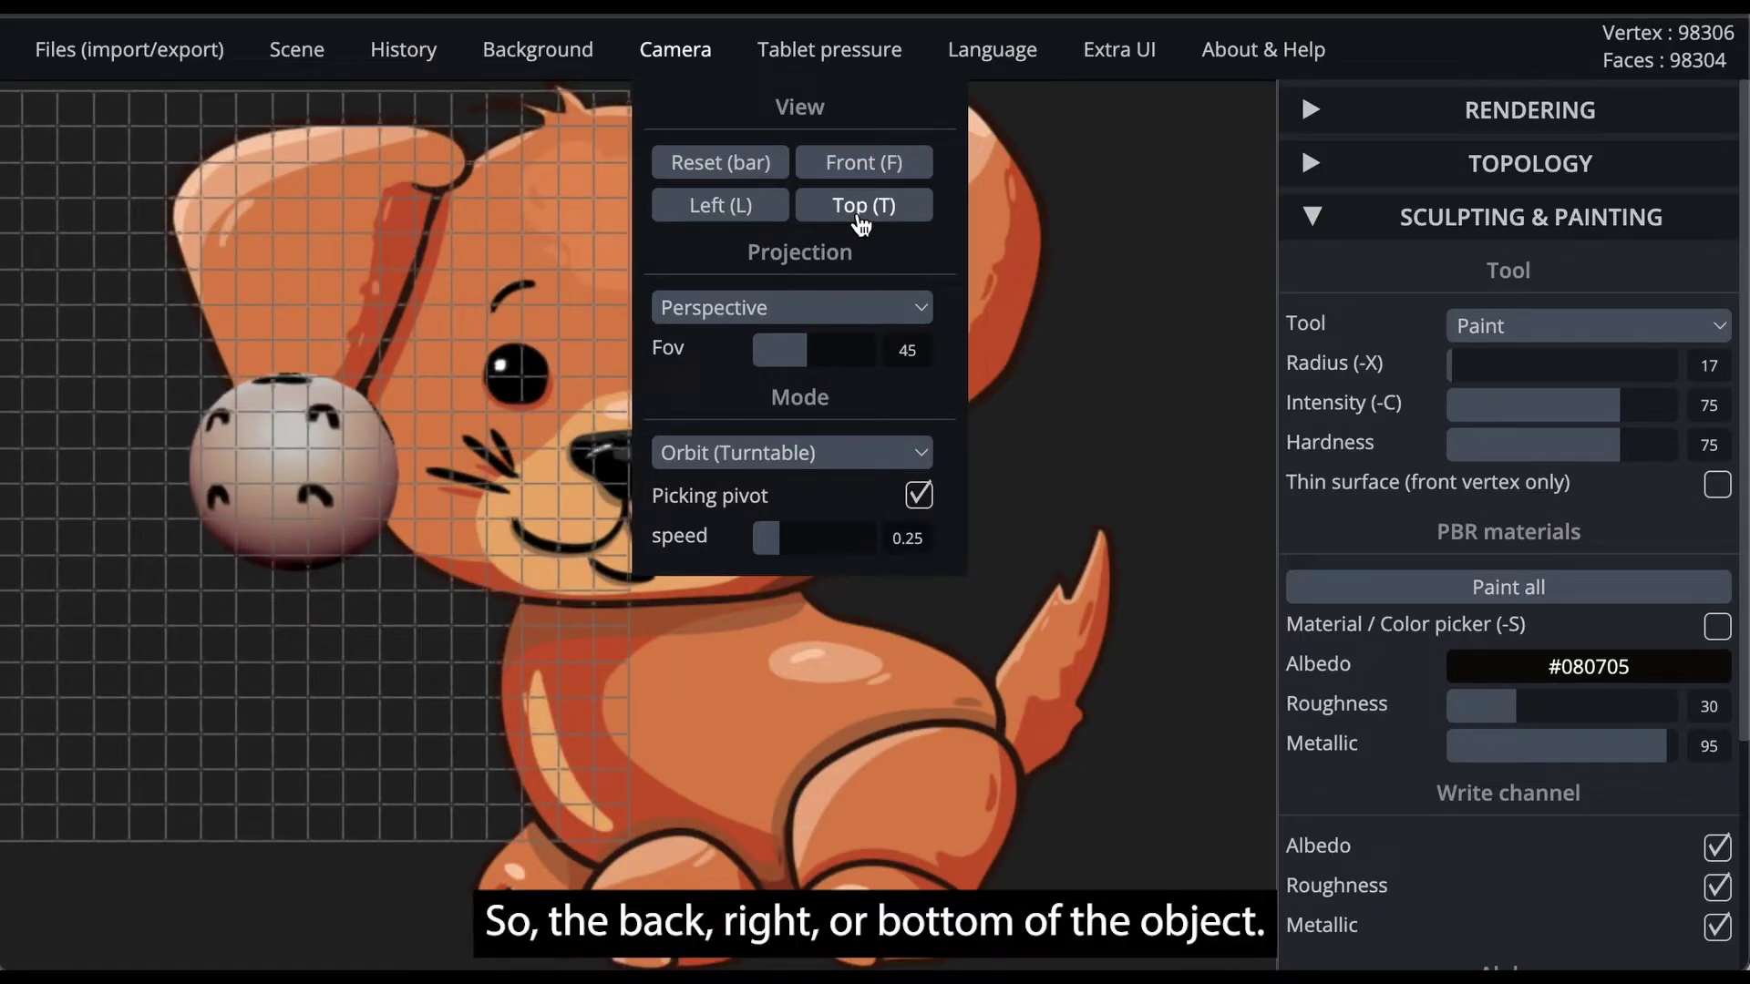
pyautogui.click(861, 219)
pyautogui.click(861, 219)
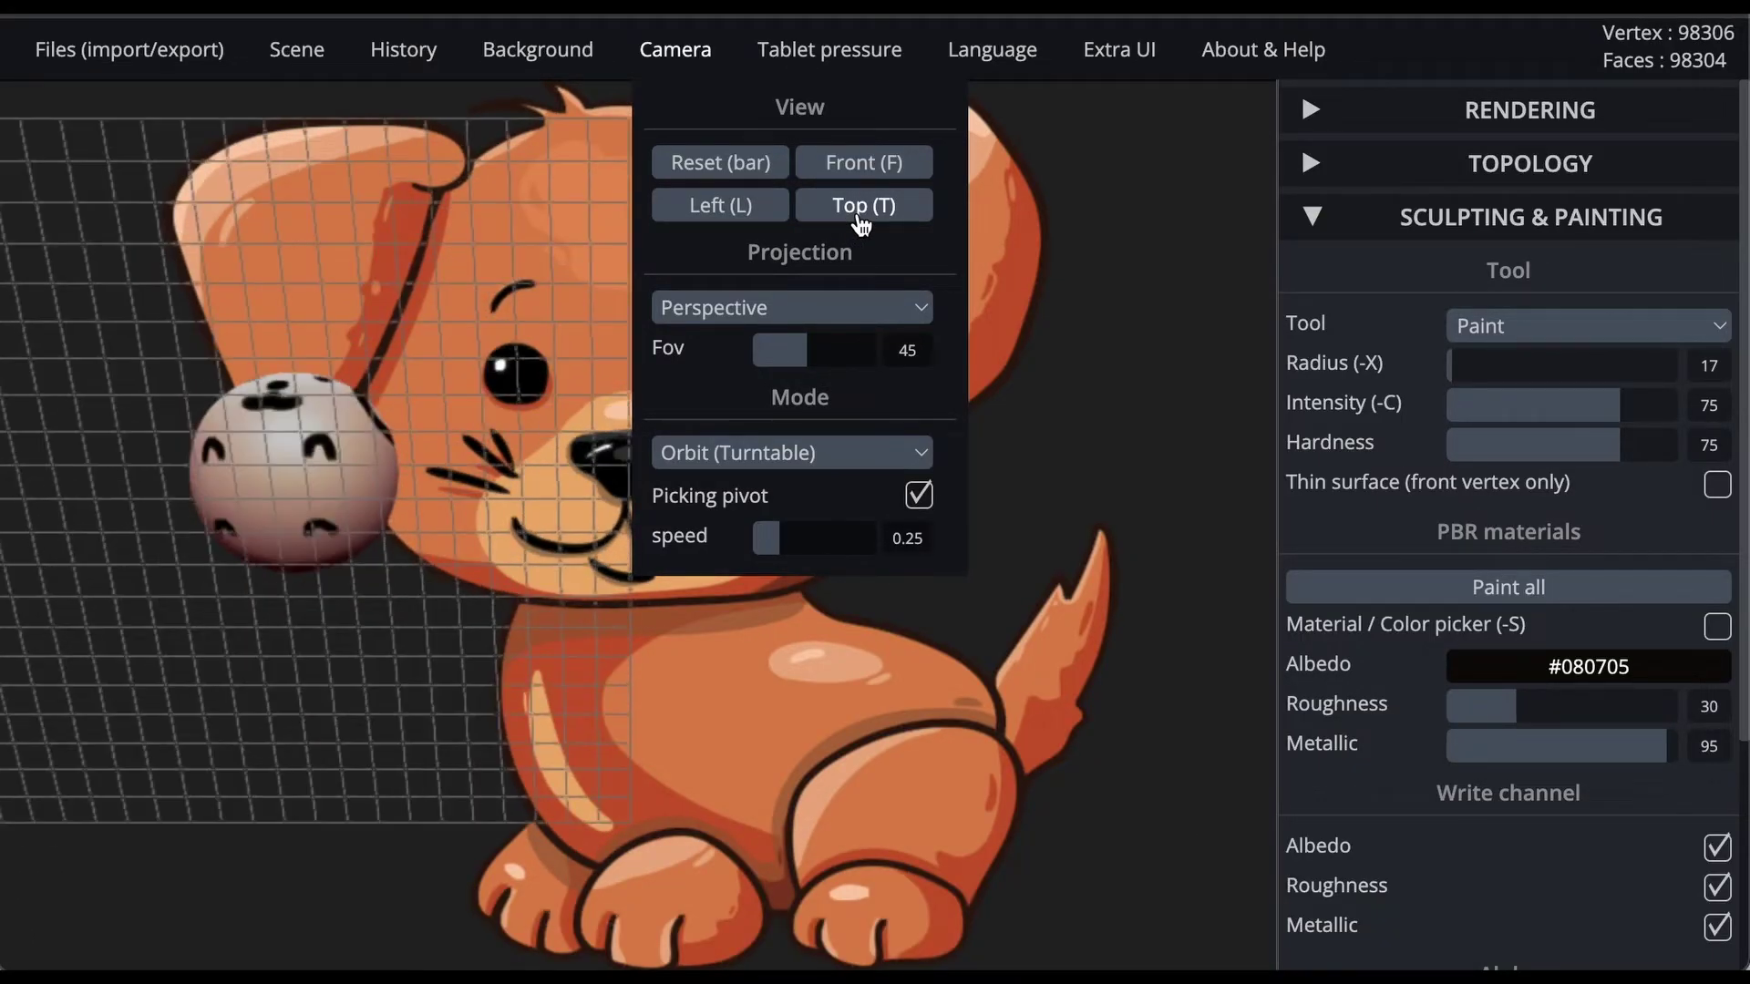
pyautogui.press('space')
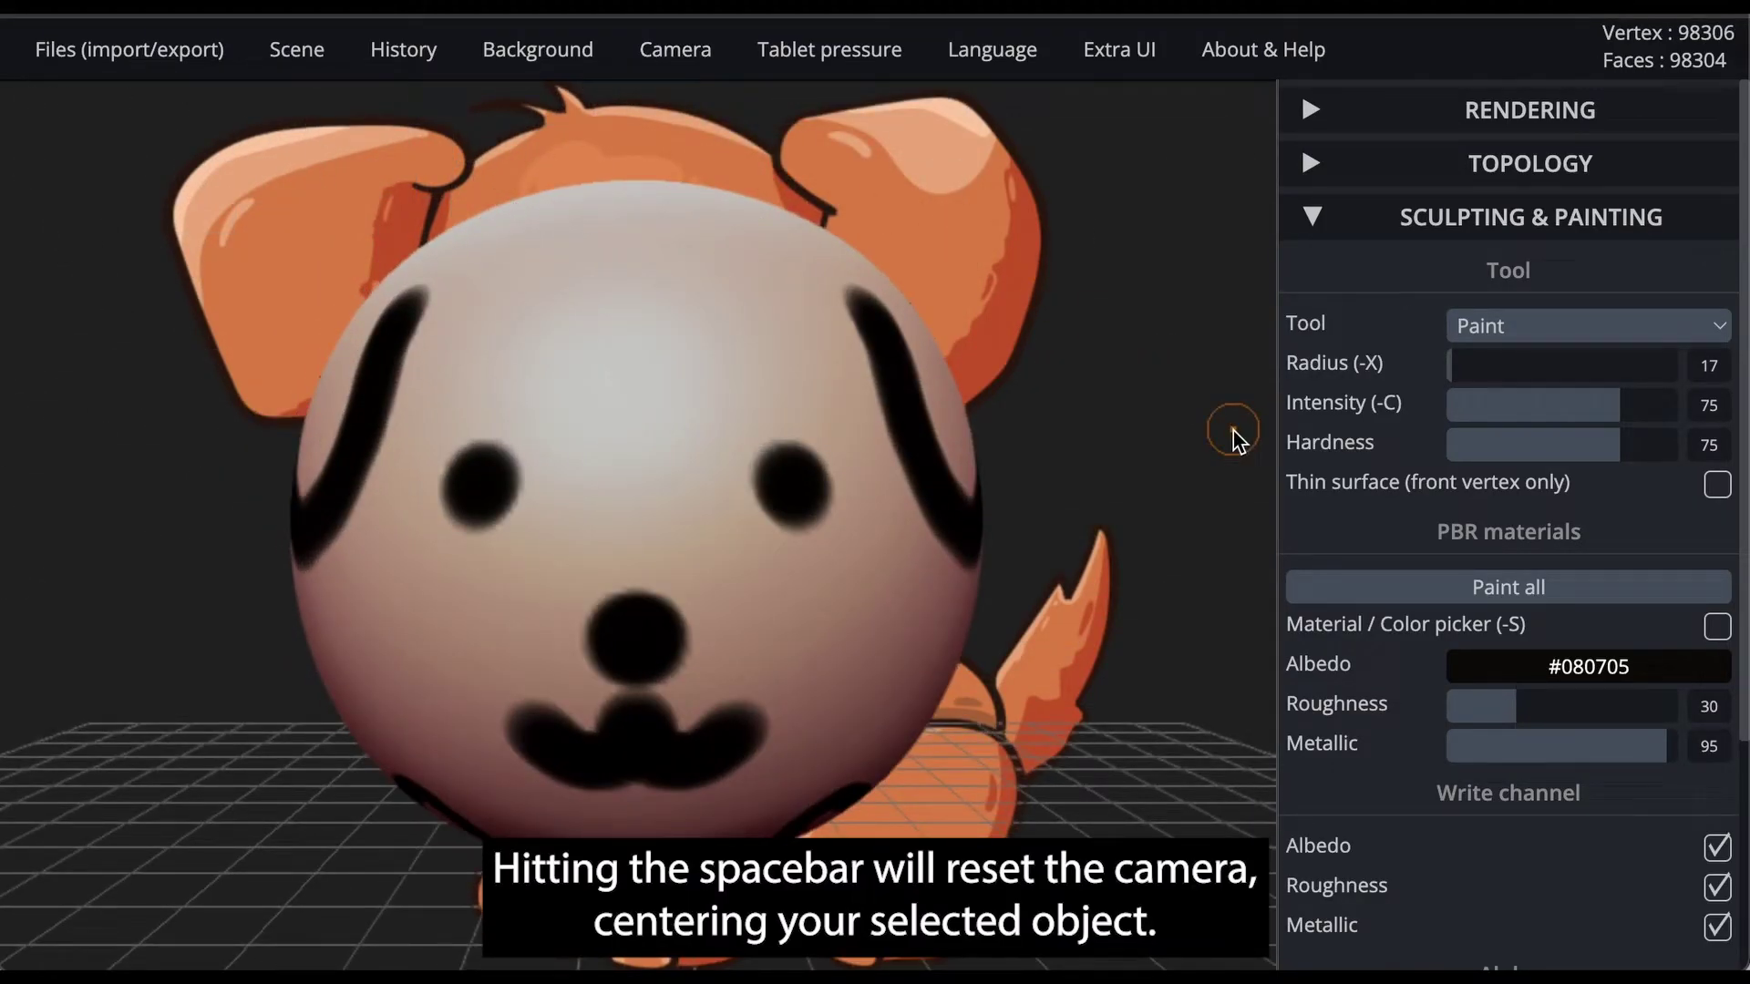
# - Change the camera projection to Orthographic
pyautogui.moveTo(704, 80)
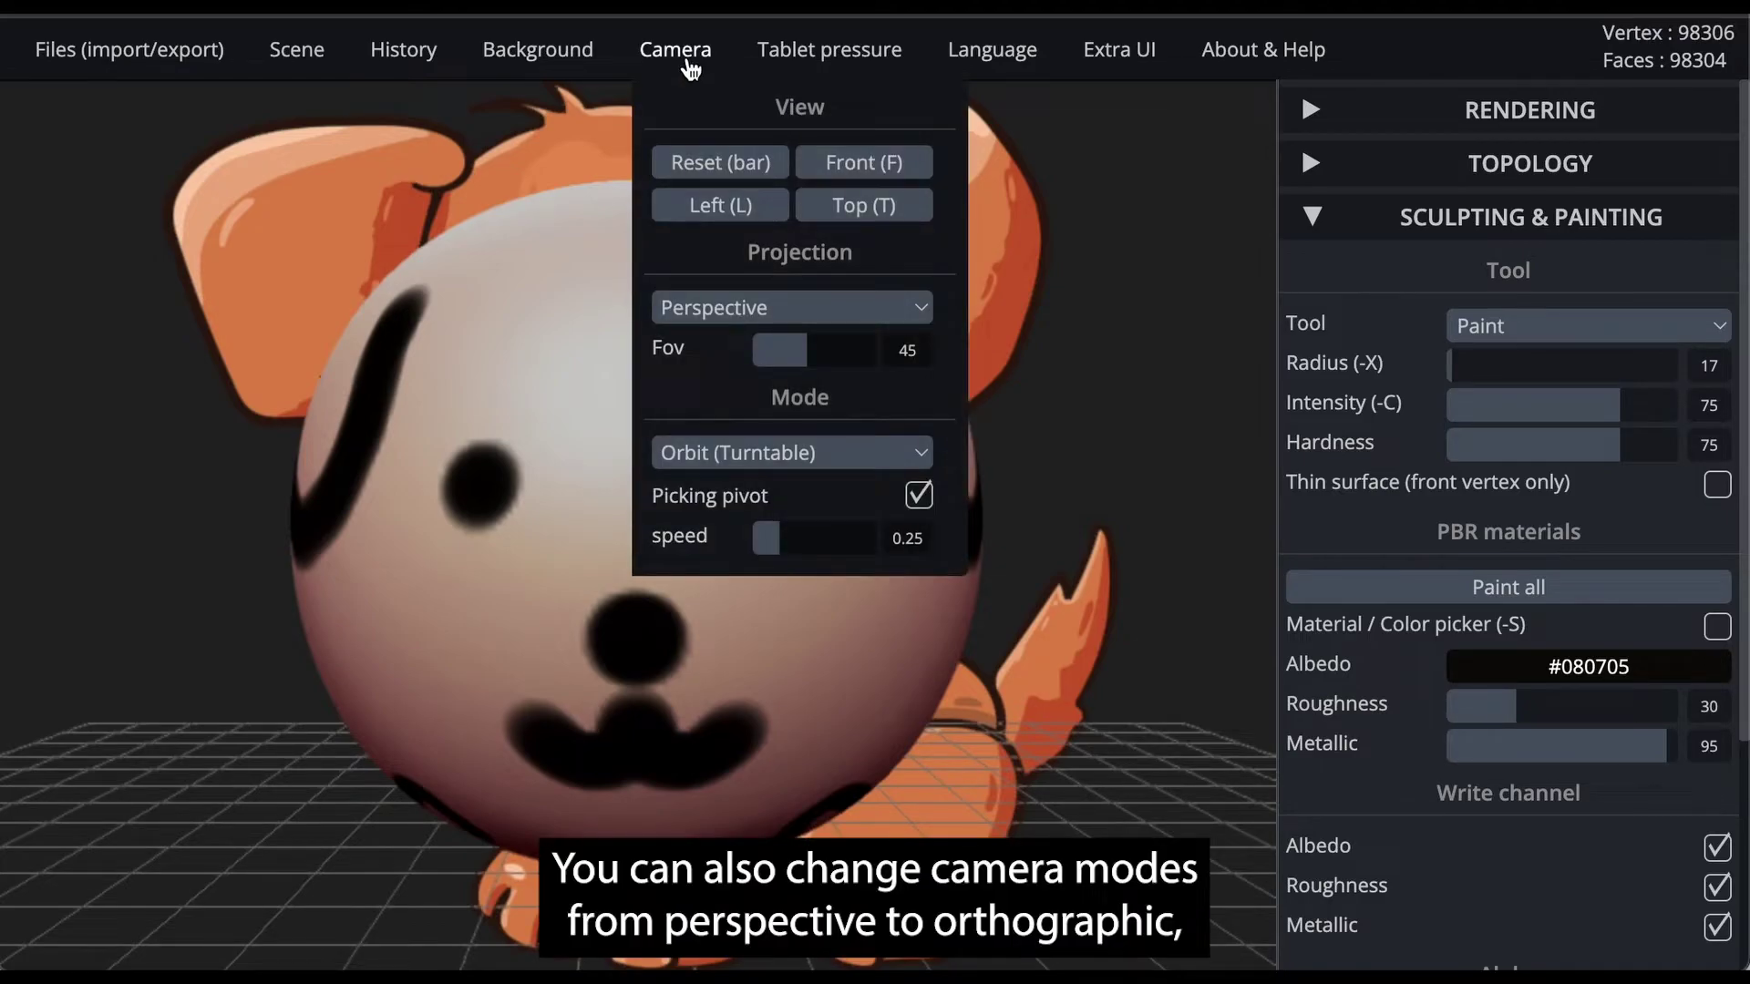
pyautogui.scroll(-8, 1081, 370)
pyautogui.moveTo(1080, 368); pyautogui.dragTo(817, 287, button='middle')
pyautogui.moveTo(680, 60)
pyautogui.click(770, 309)
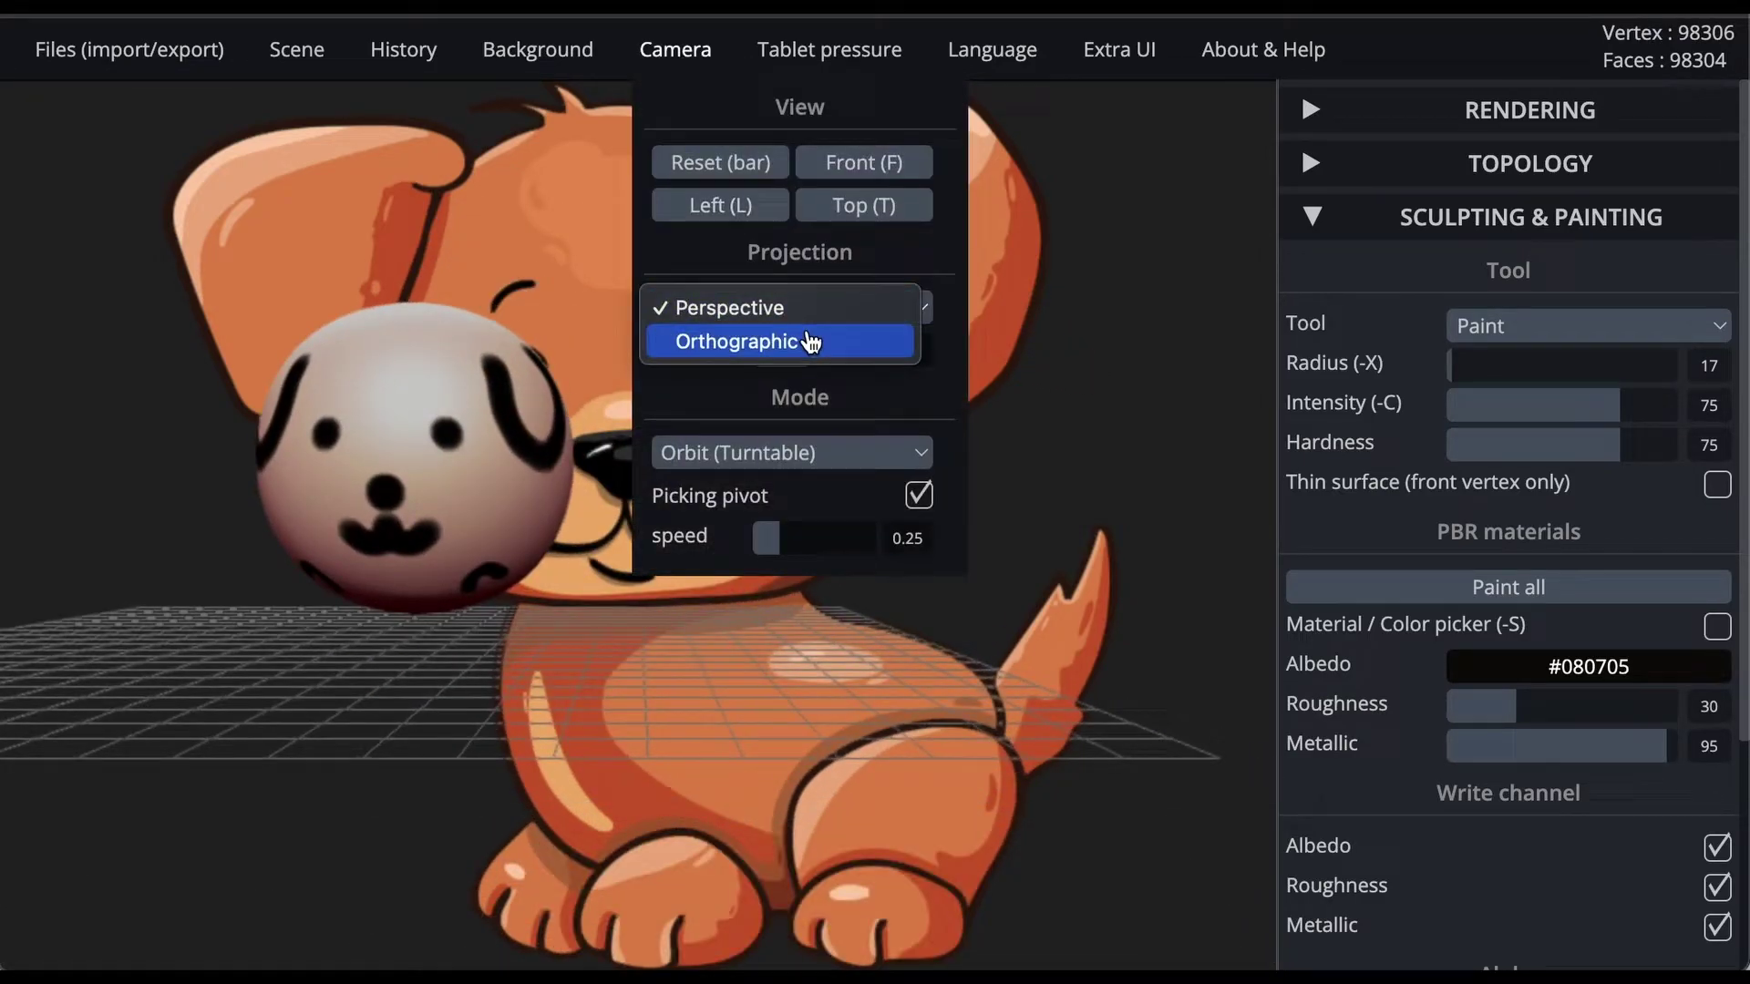
pyautogui.click(803, 340)
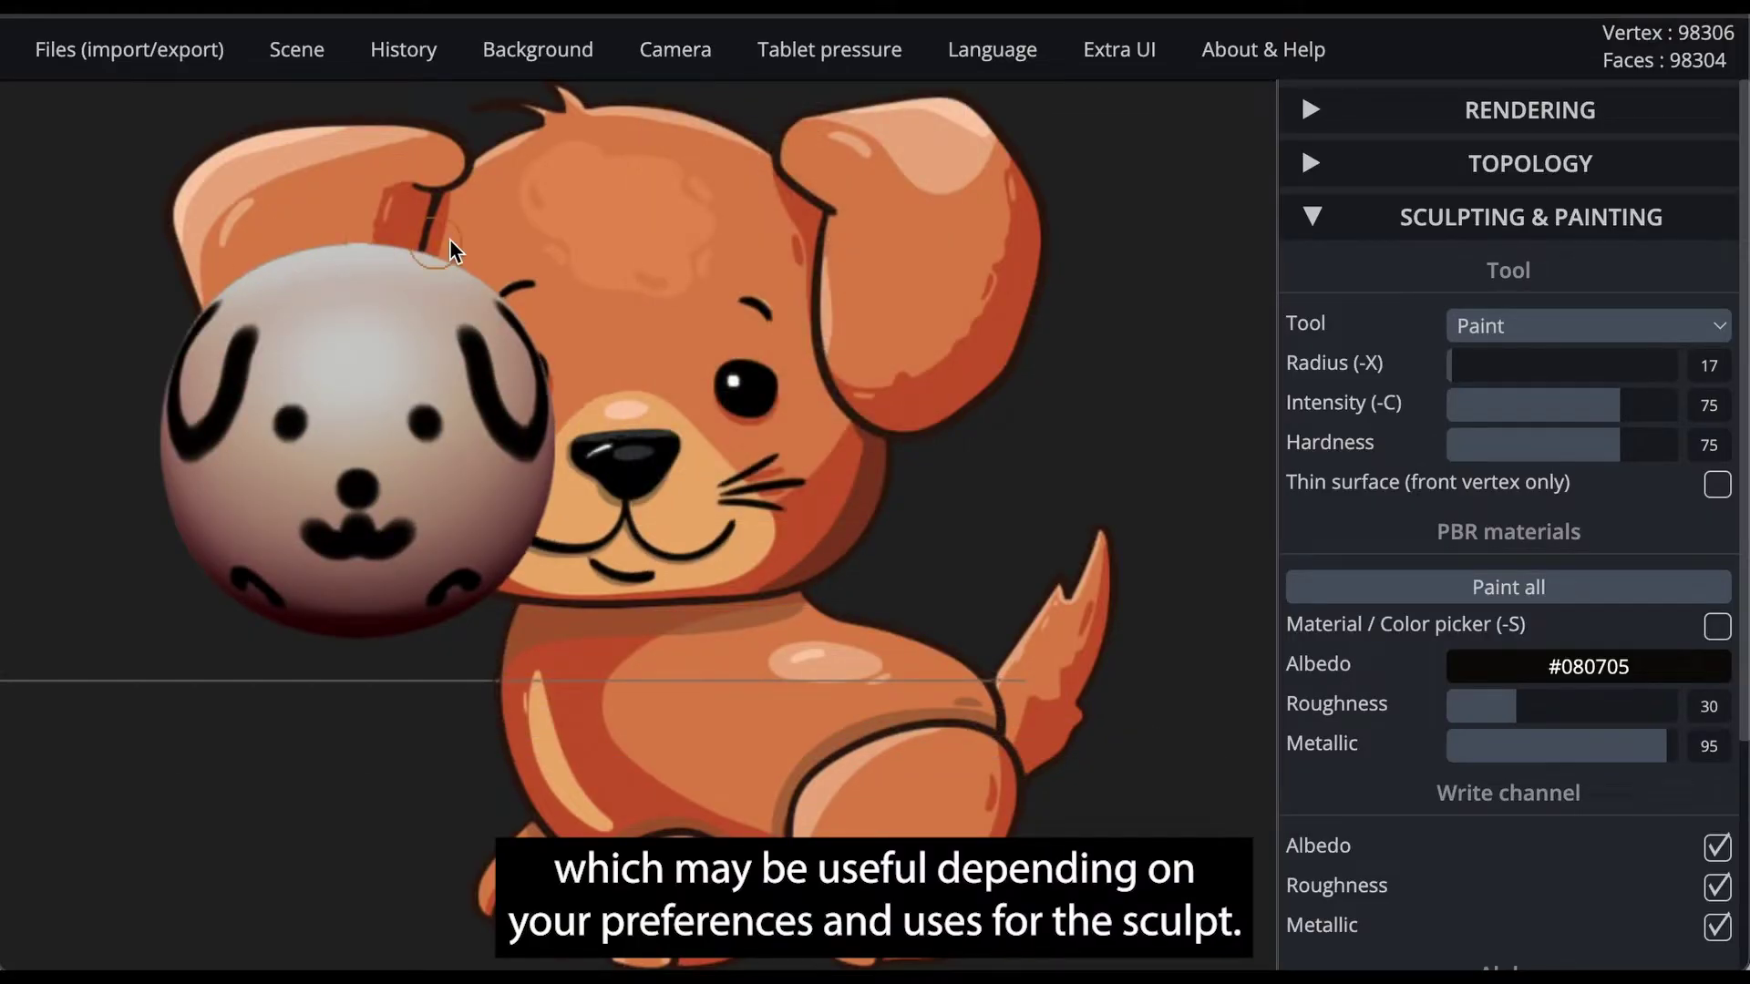
pyautogui.moveTo(594, 228); pyautogui.dragTo(763, 261, button='middle')
pyautogui.moveTo(764, 260)
pyautogui.mouseDown()
pyautogui.moveTo(956, 341)
pyautogui.moveTo(1028, 300)
pyautogui.moveTo(496, 272)
pyautogui.moveTo(406, 255)
pyautogui.moveTo(382, 217)
pyautogui.moveTo(777, 315)
pyautogui.mouseUp()
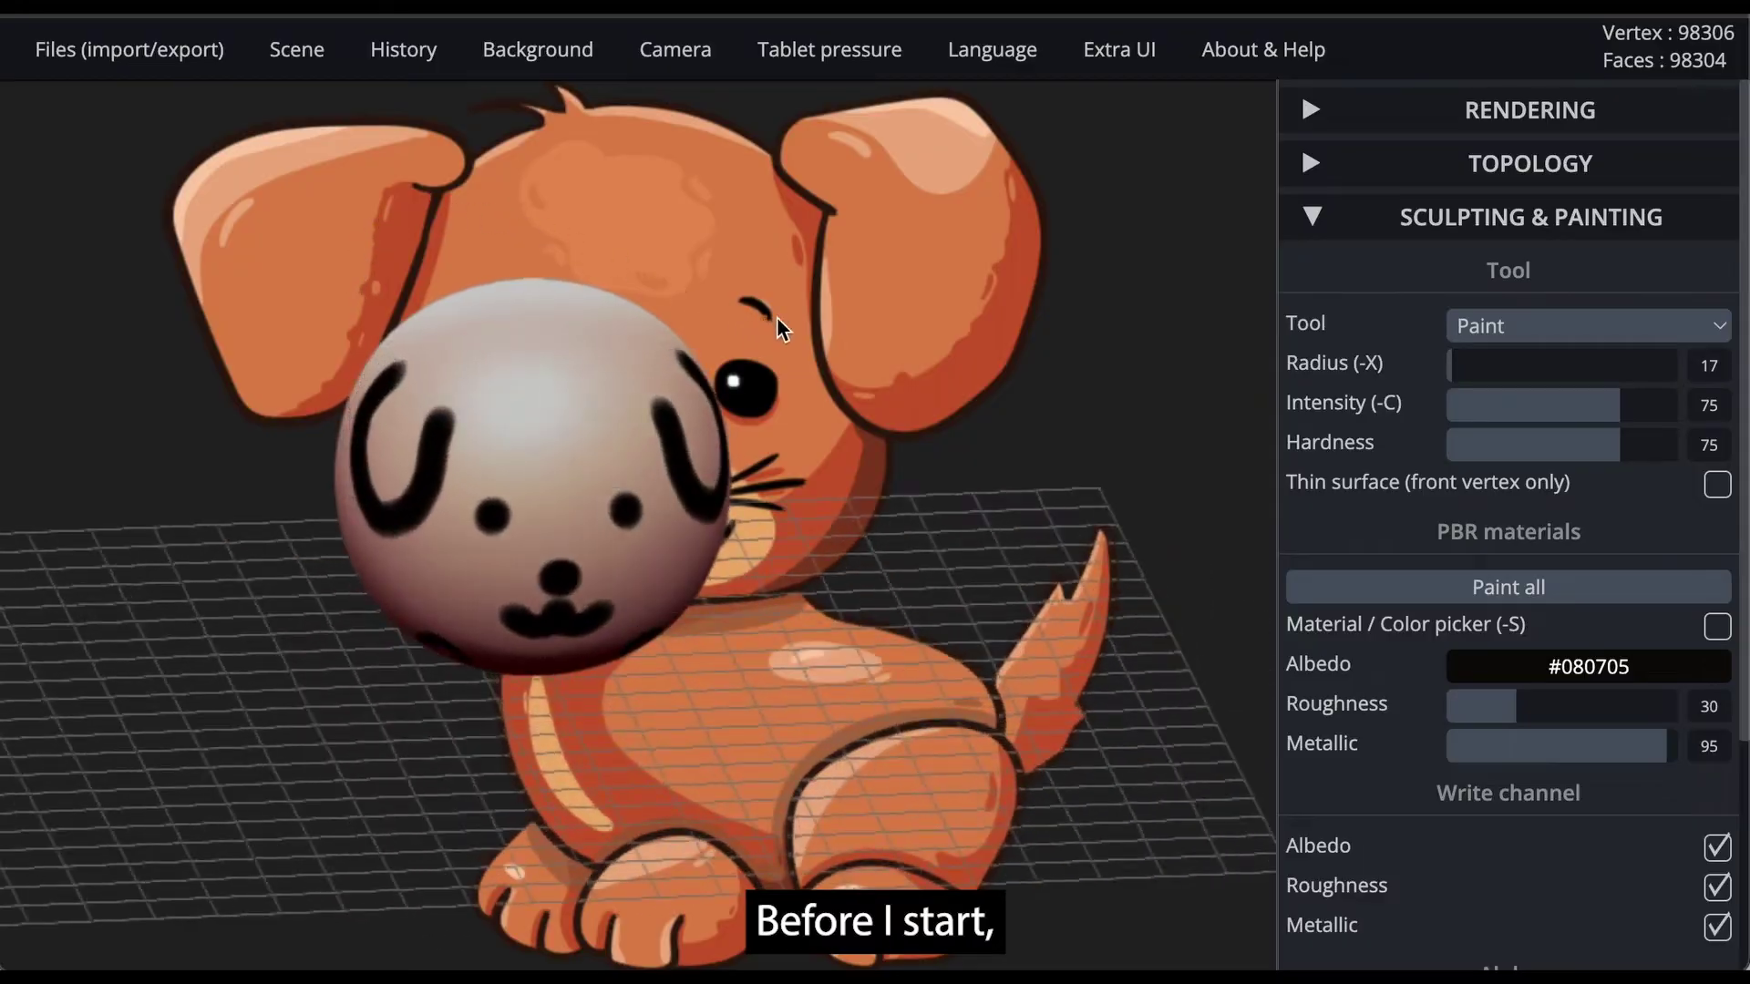
pyautogui.scroll(5, 875, 350)
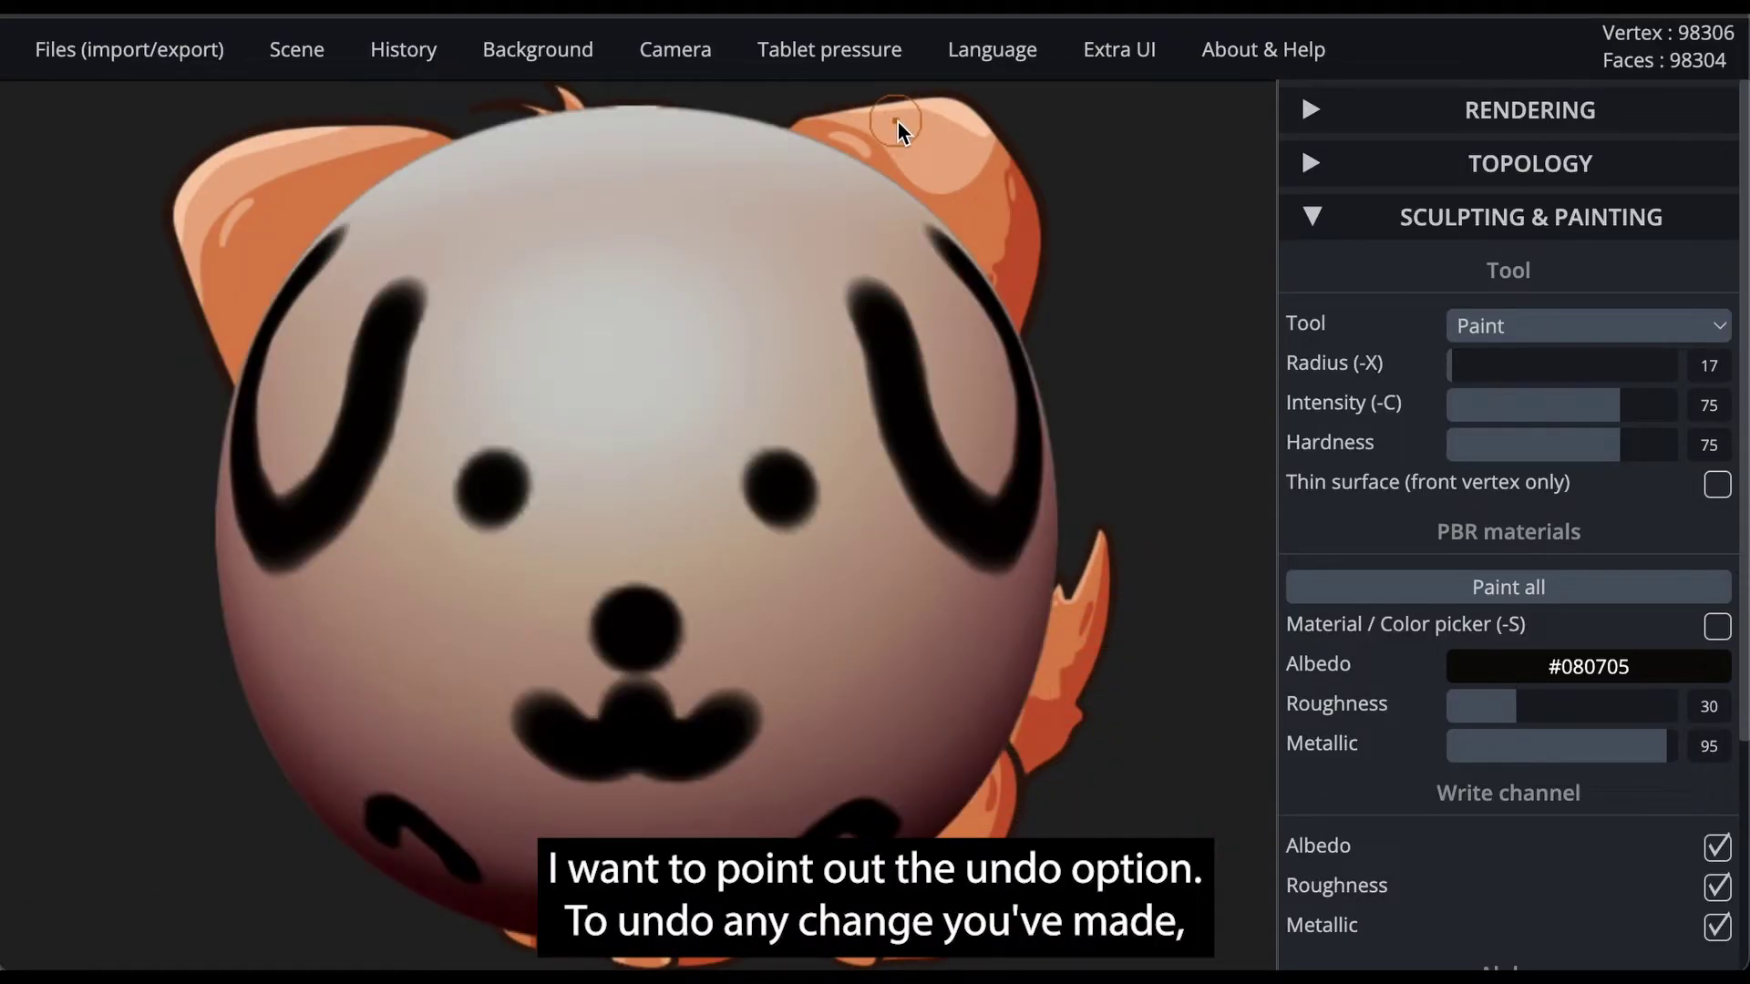
# - Undo all the painted dog-face strokes back past the sphere's creation, and redo one change to restore the bare sphere
pyautogui.moveTo(406, 53)
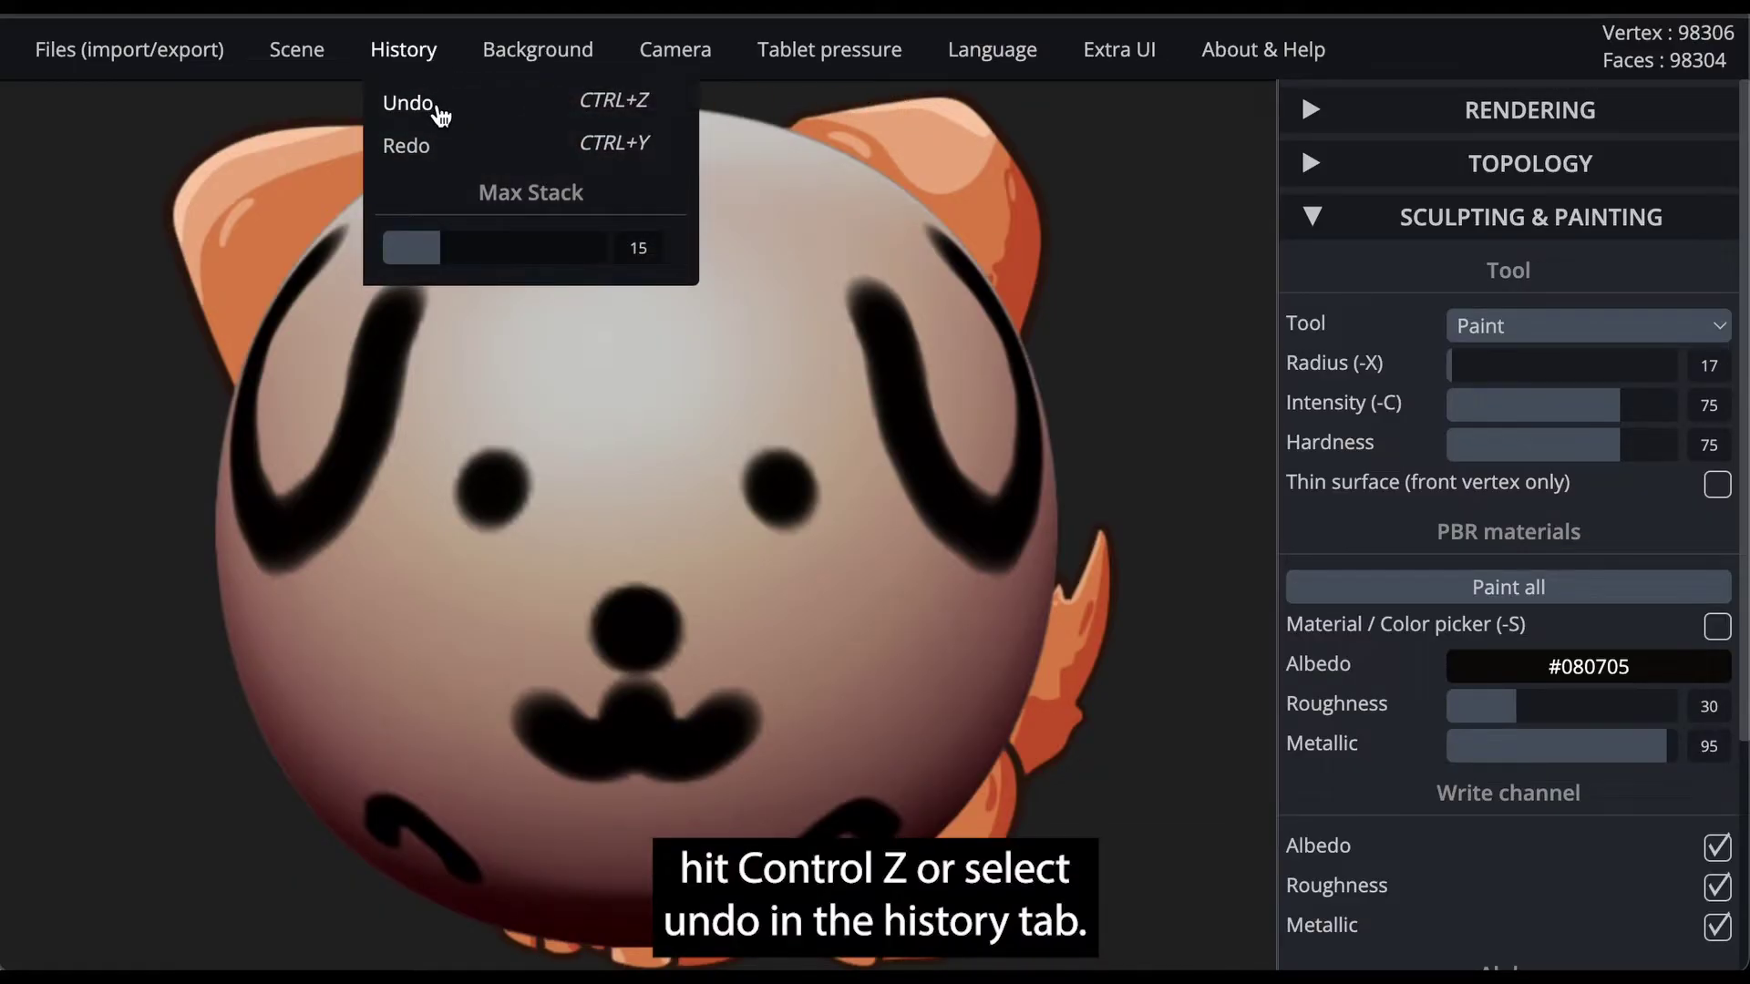
pyautogui.click(410, 103)
pyautogui.click(438, 107)
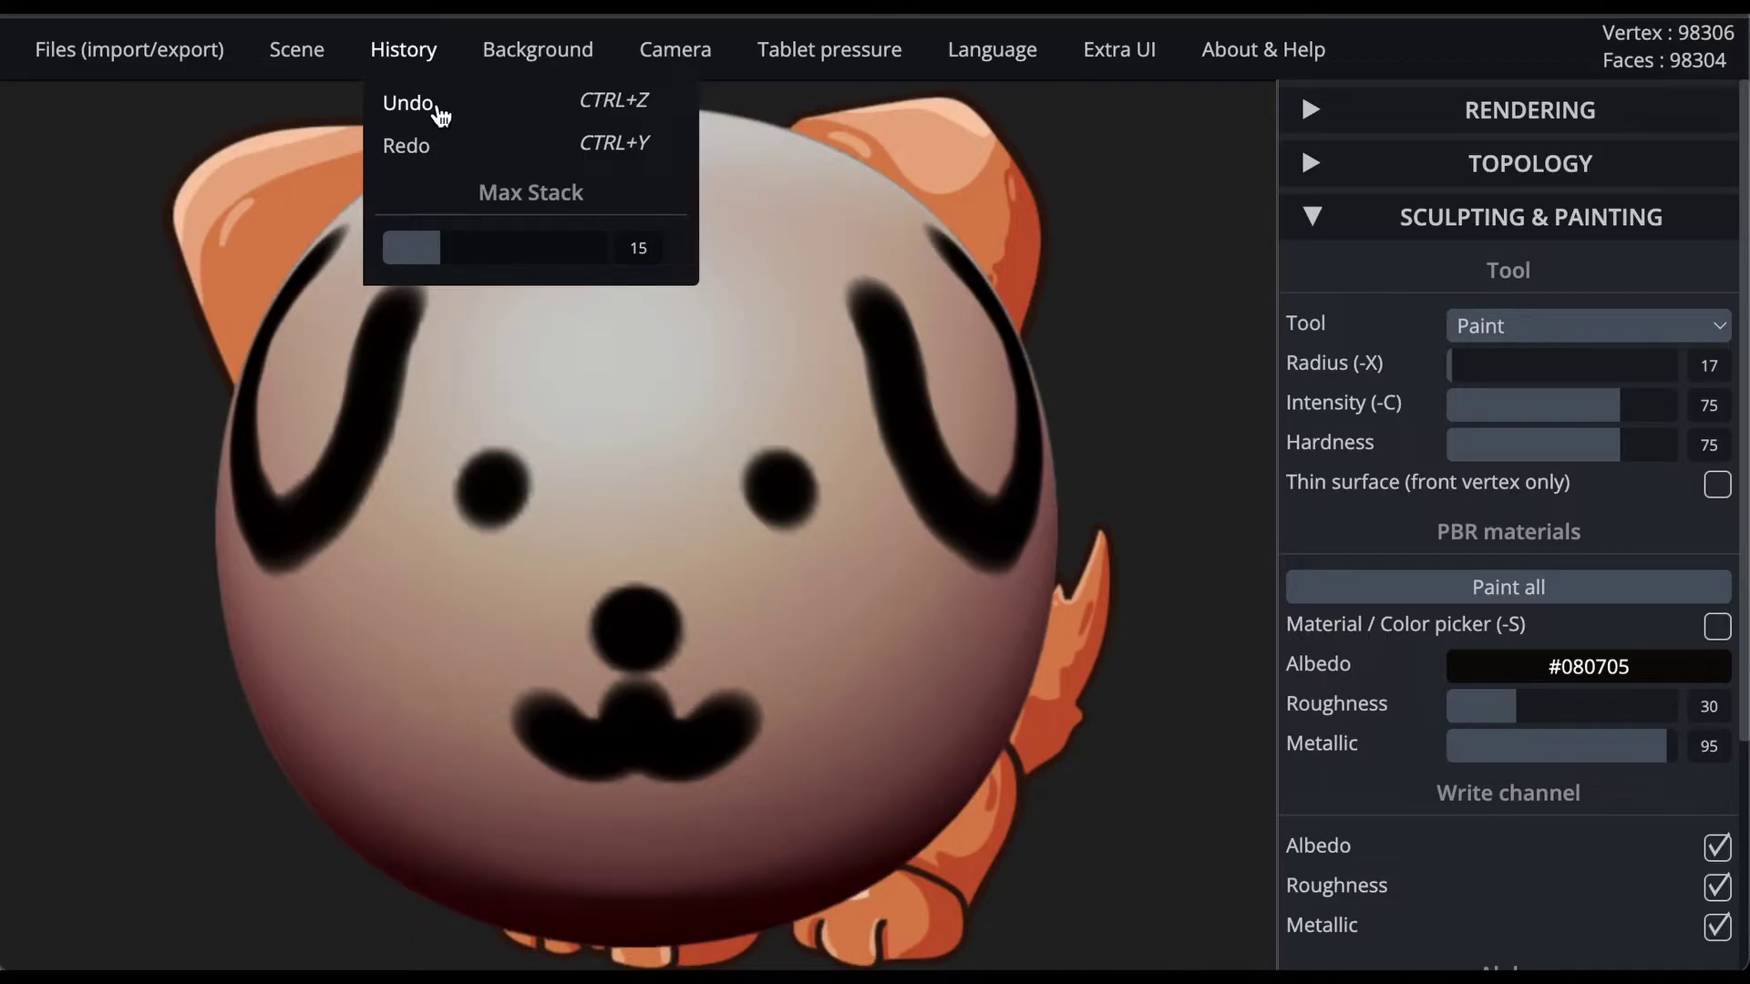
pyautogui.click(437, 107)
pyautogui.click(437, 107)
pyautogui.click(438, 107)
pyautogui.click(440, 111)
pyautogui.click(441, 112)
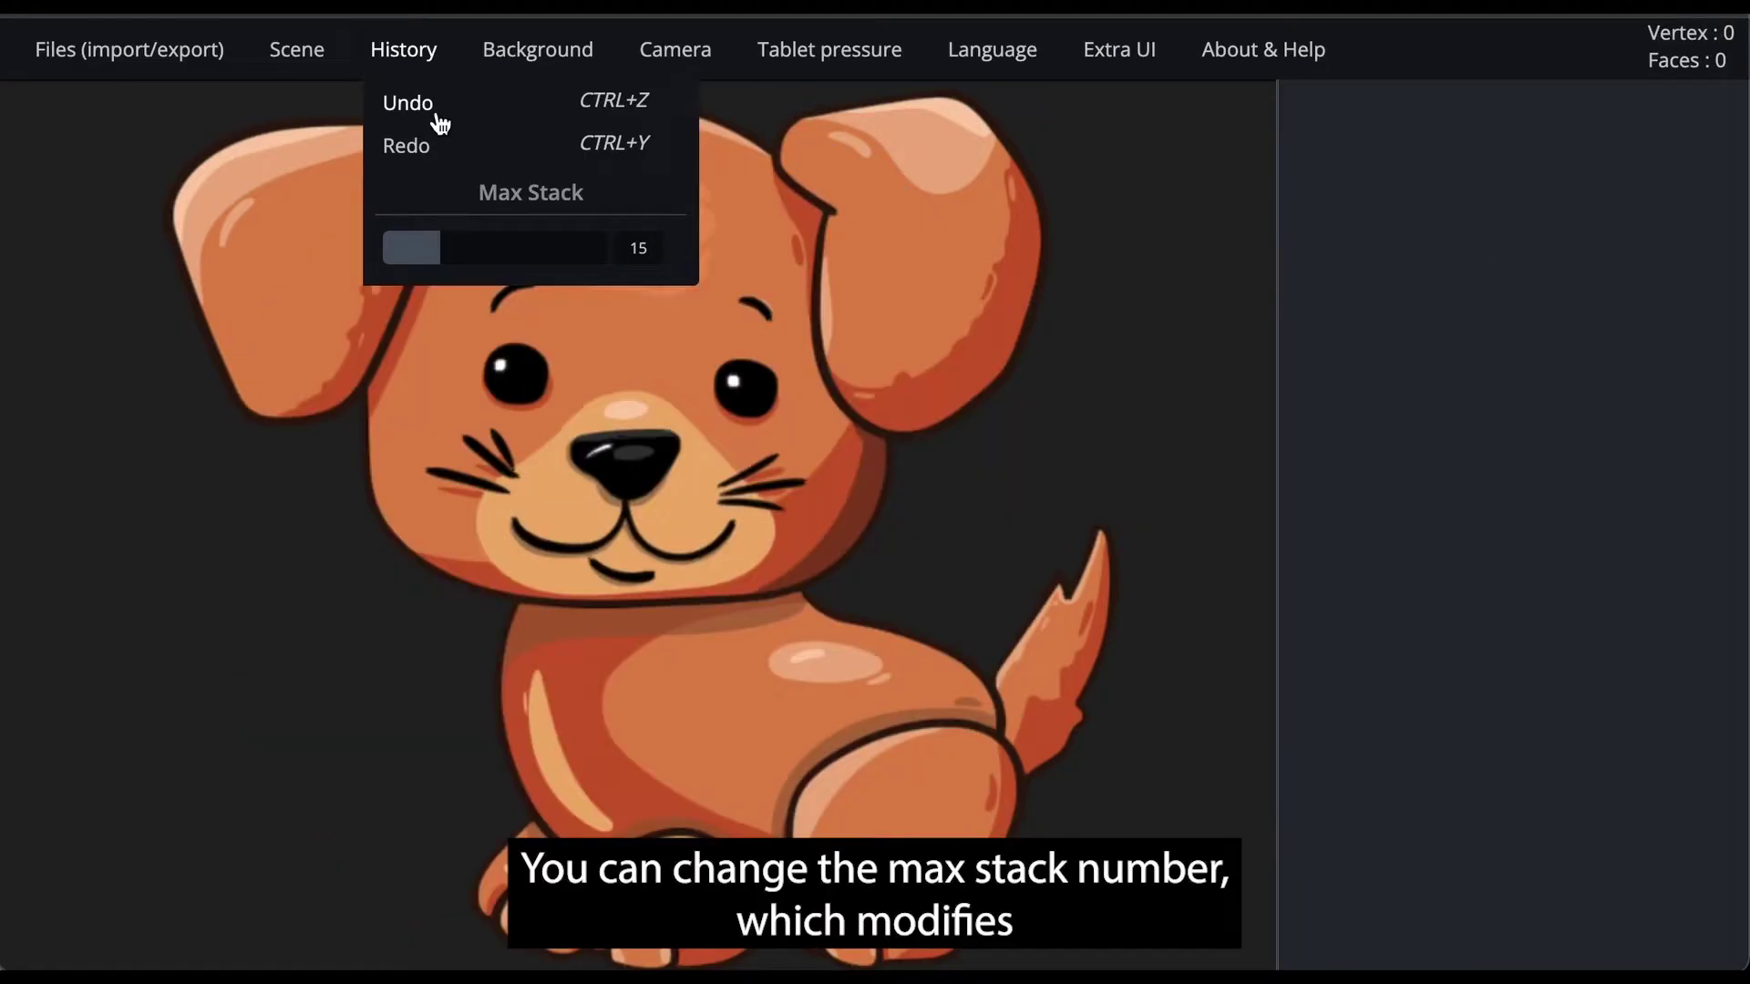
pyautogui.click(437, 150)
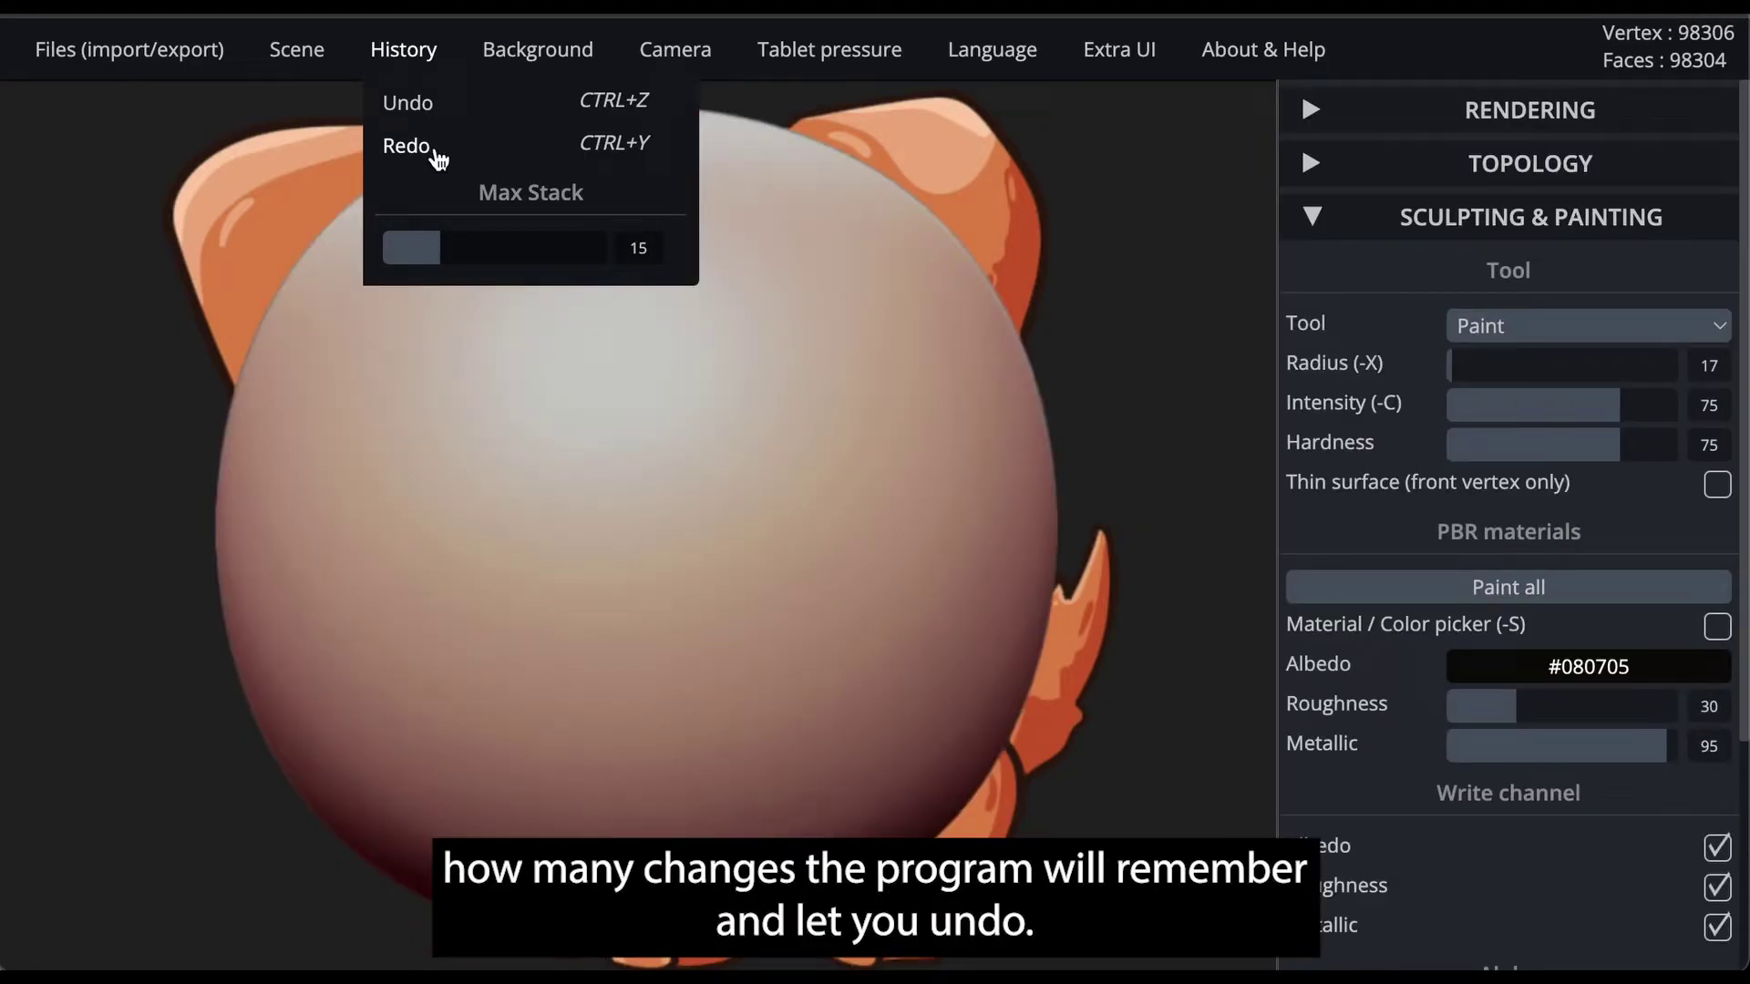
# - Raise the Max Stack value well above 15 so that more changes can be undone
pyautogui.moveTo(466, 248); pyautogui.dragTo(563, 254)
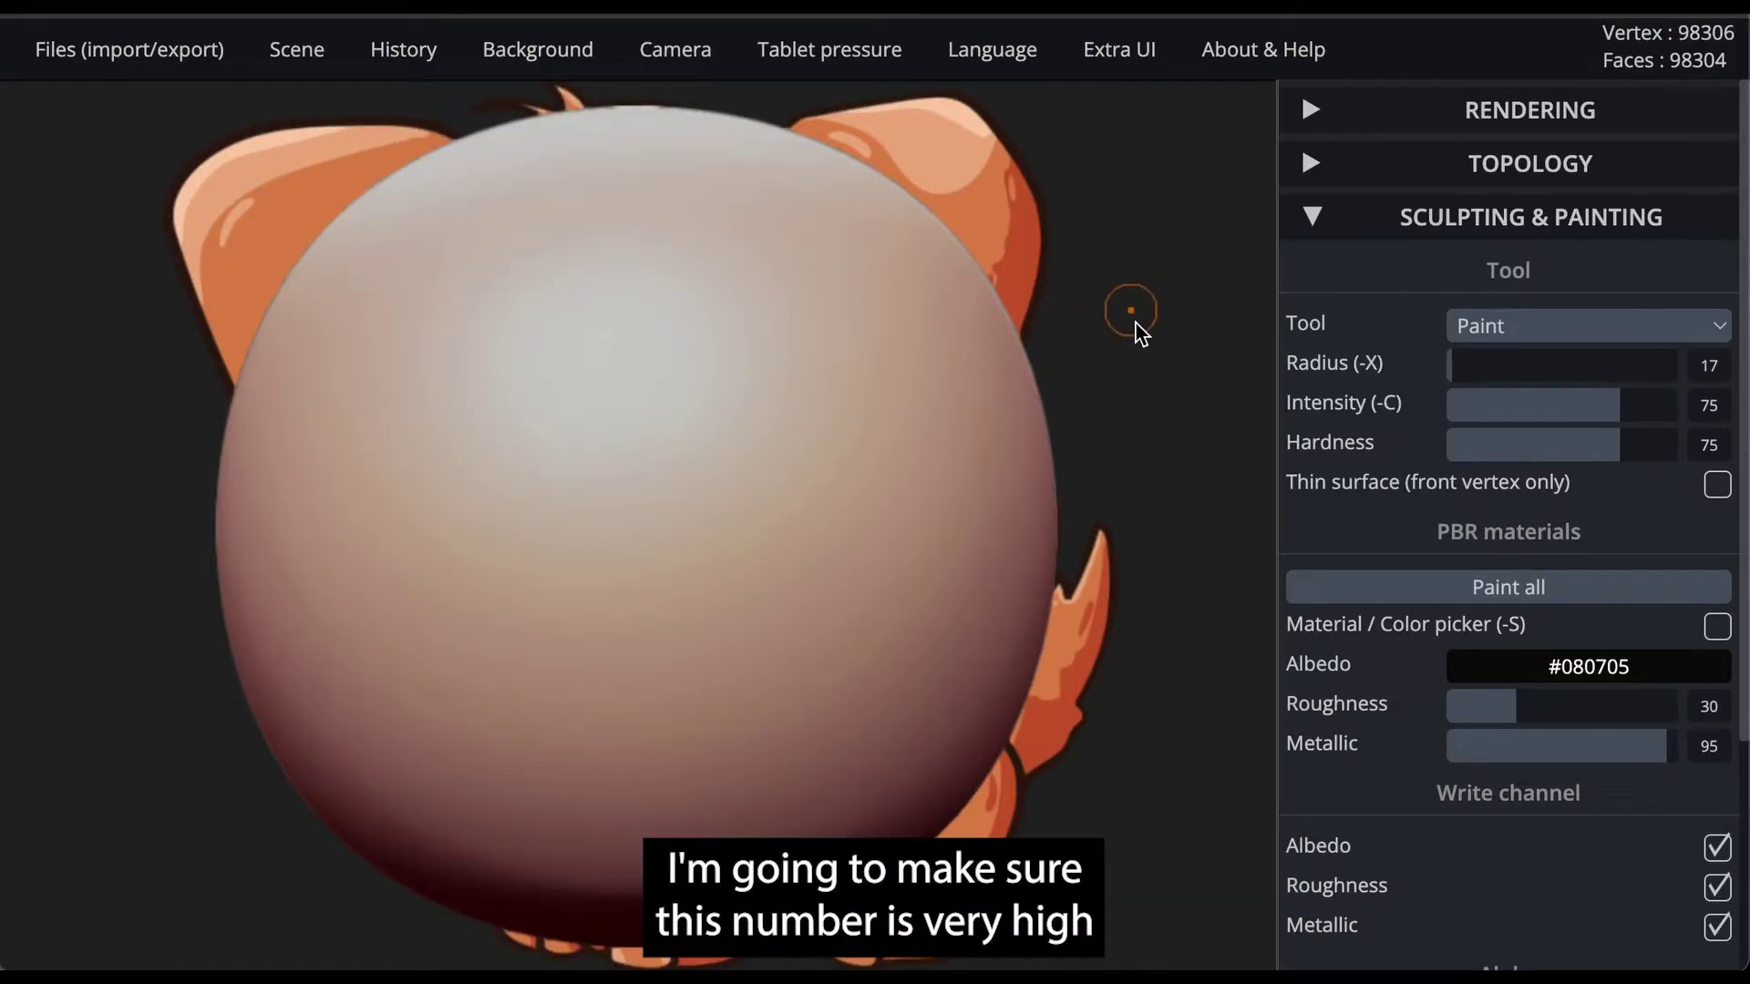
pyautogui.scroll(-5, 1133, 337)
pyautogui.scroll(-3, 1133, 336)
pyautogui.moveTo(1133, 335)
pyautogui.mouseDown()
pyautogui.moveTo(1003, 424)
pyautogui.moveTo(593, 159)
pyautogui.moveTo(1077, 221)
pyautogui.moveTo(1172, 390)
pyautogui.mouseUp()
pyautogui.scroll(5, 1173, 388)
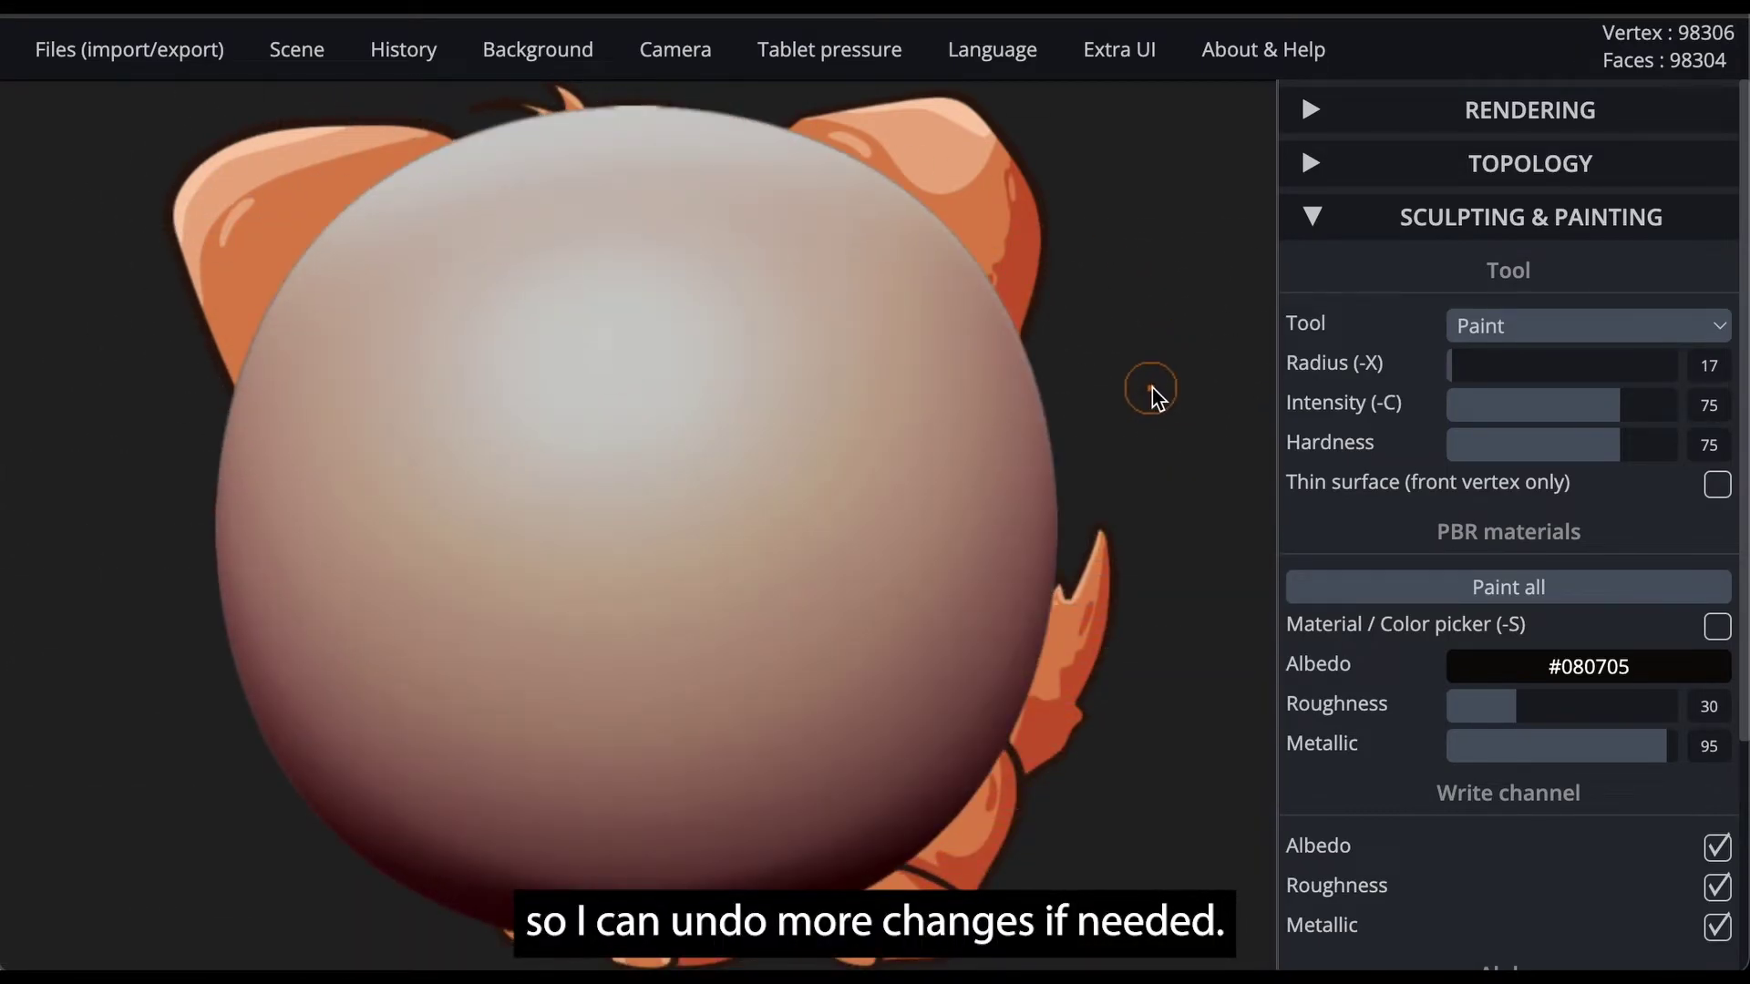
# - Turn on the wireframe display for the sphere and examine the faces and edges of its mesh up close
pyautogui.click(1409, 125)
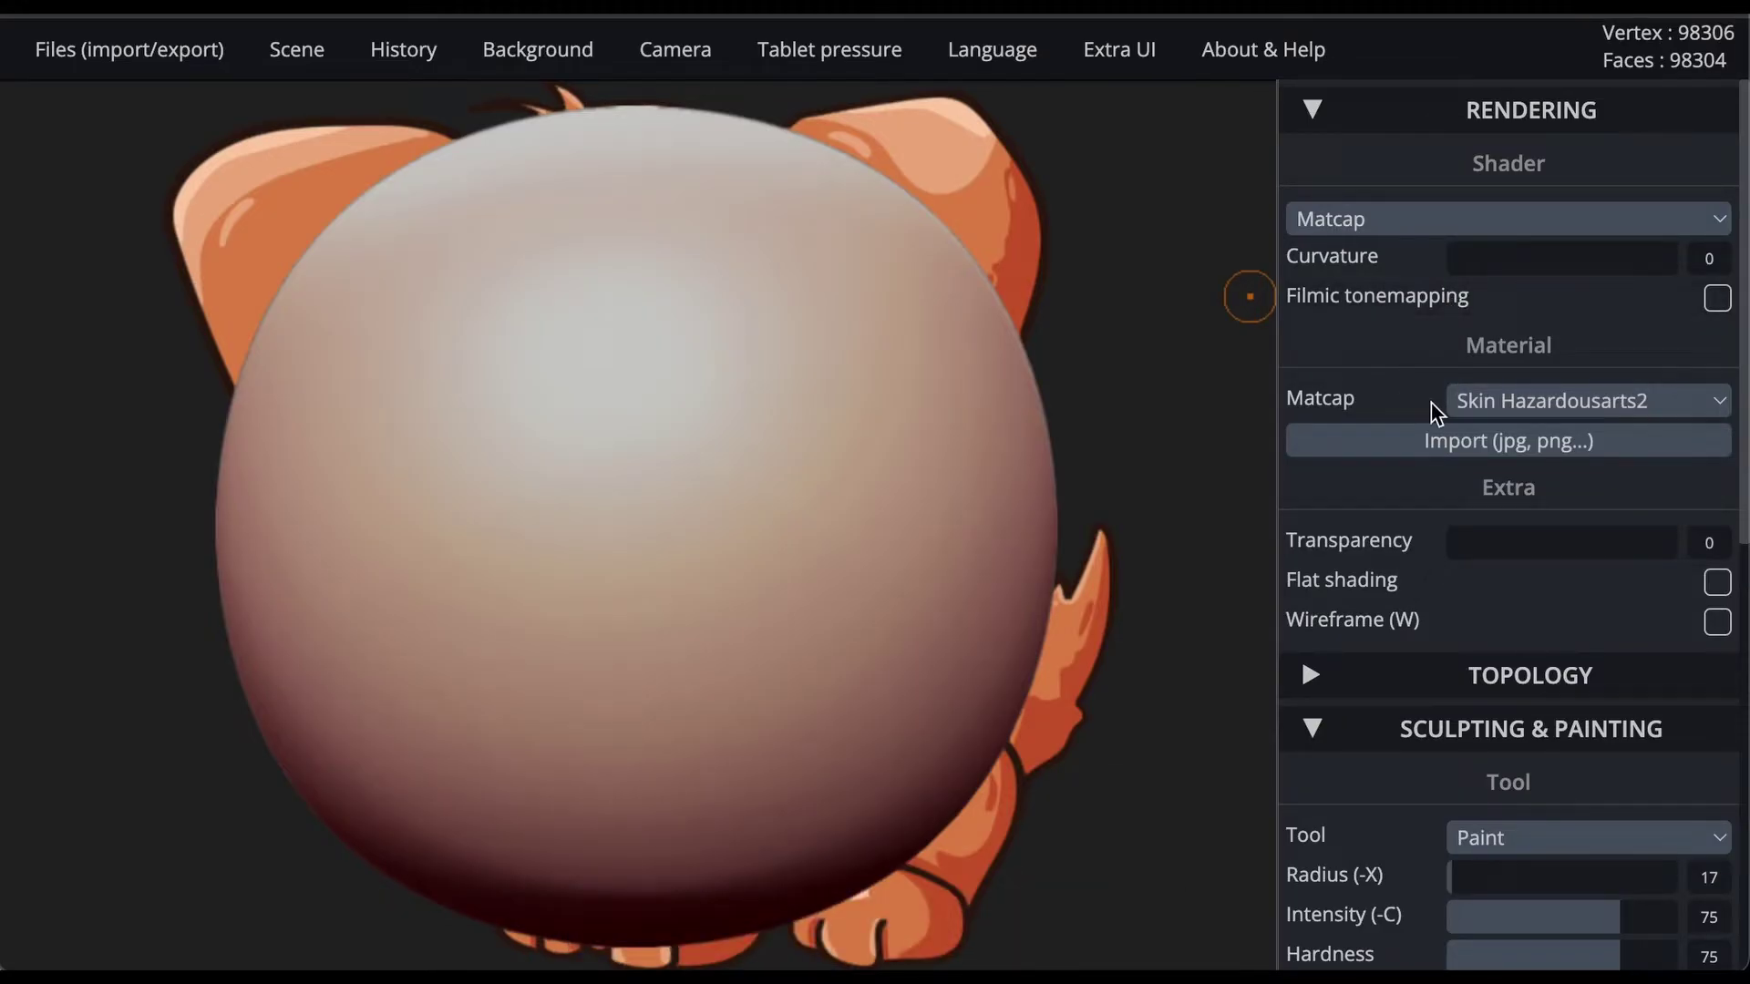
pyautogui.click(1398, 628)
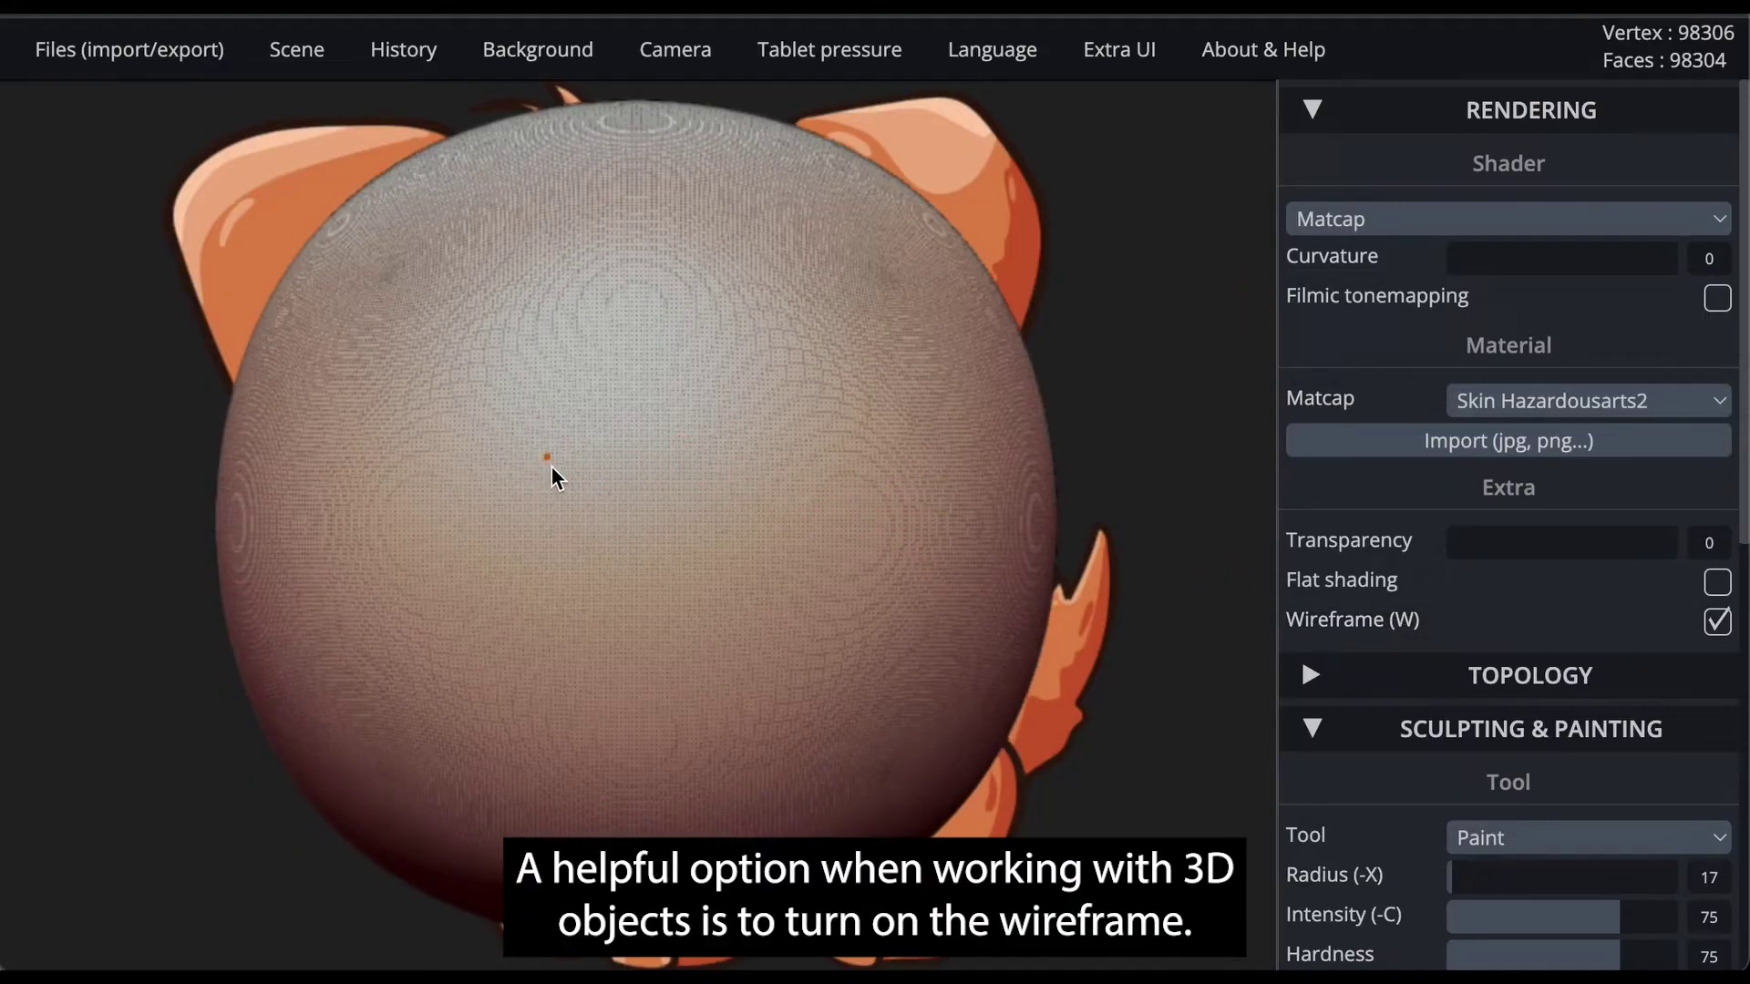
pyautogui.moveTo(549, 472); pyautogui.dragTo(948, 515, button='right')
pyautogui.scroll(5, 611, 477)
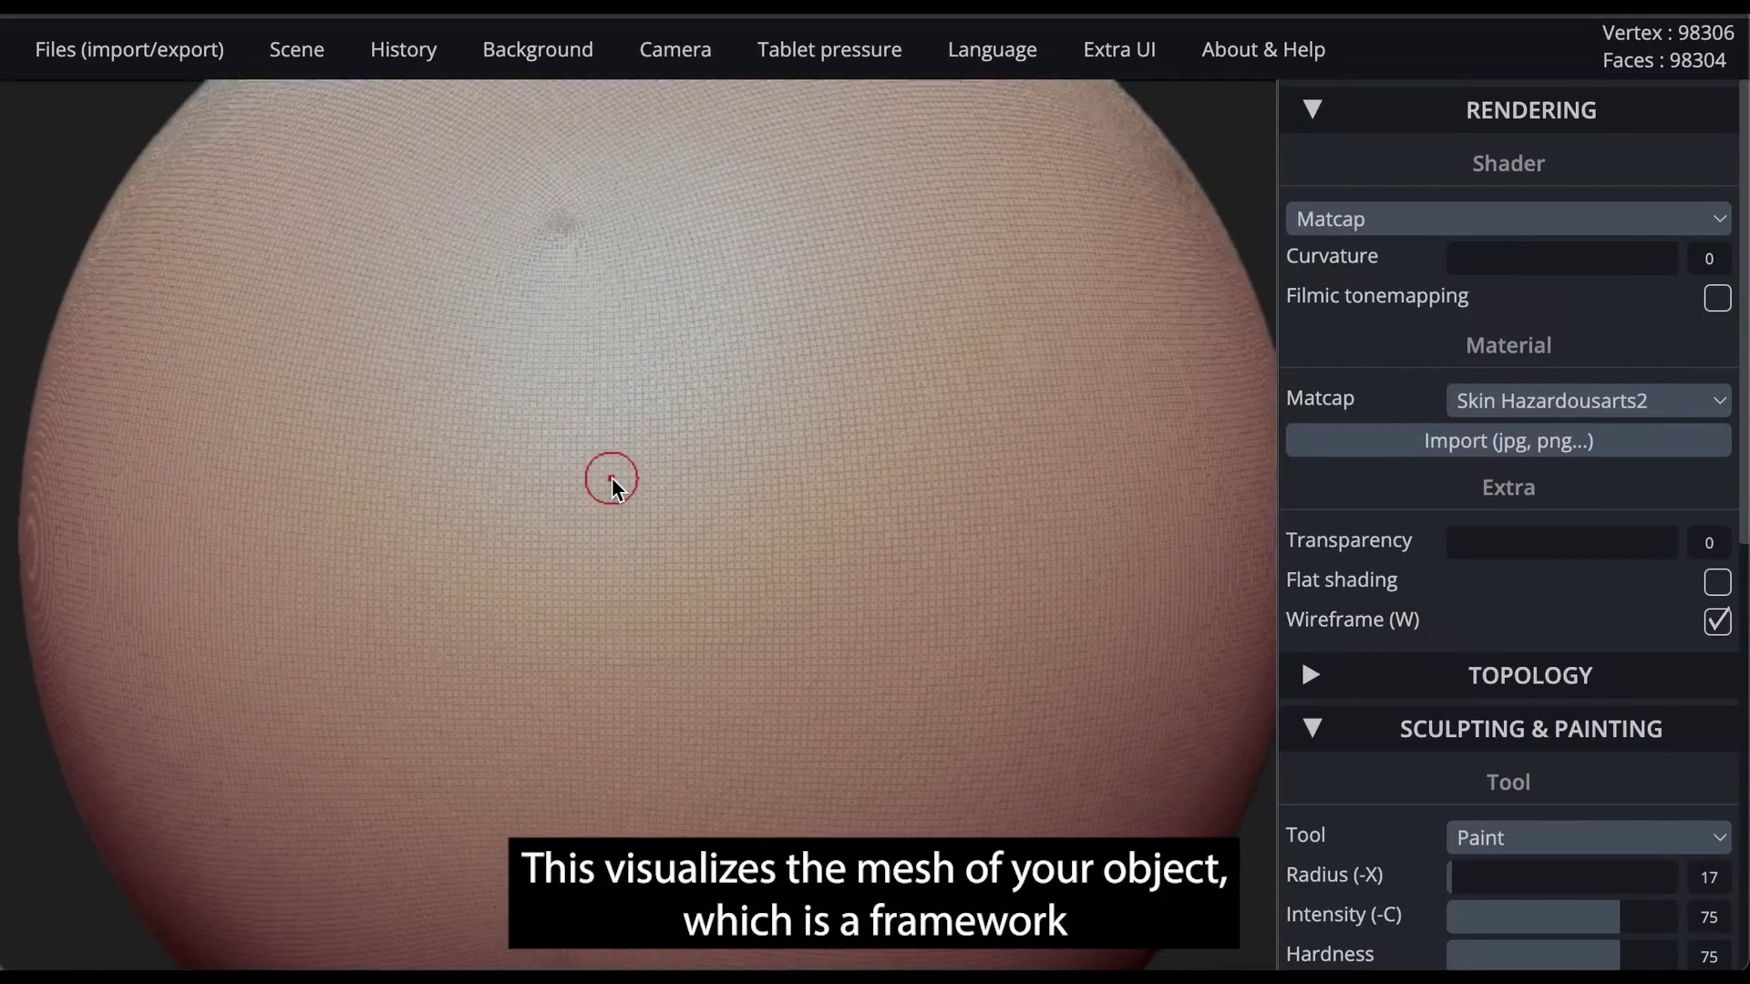
pyautogui.scroll(10, 856, 515)
pyautogui.scroll(8, 861, 514)
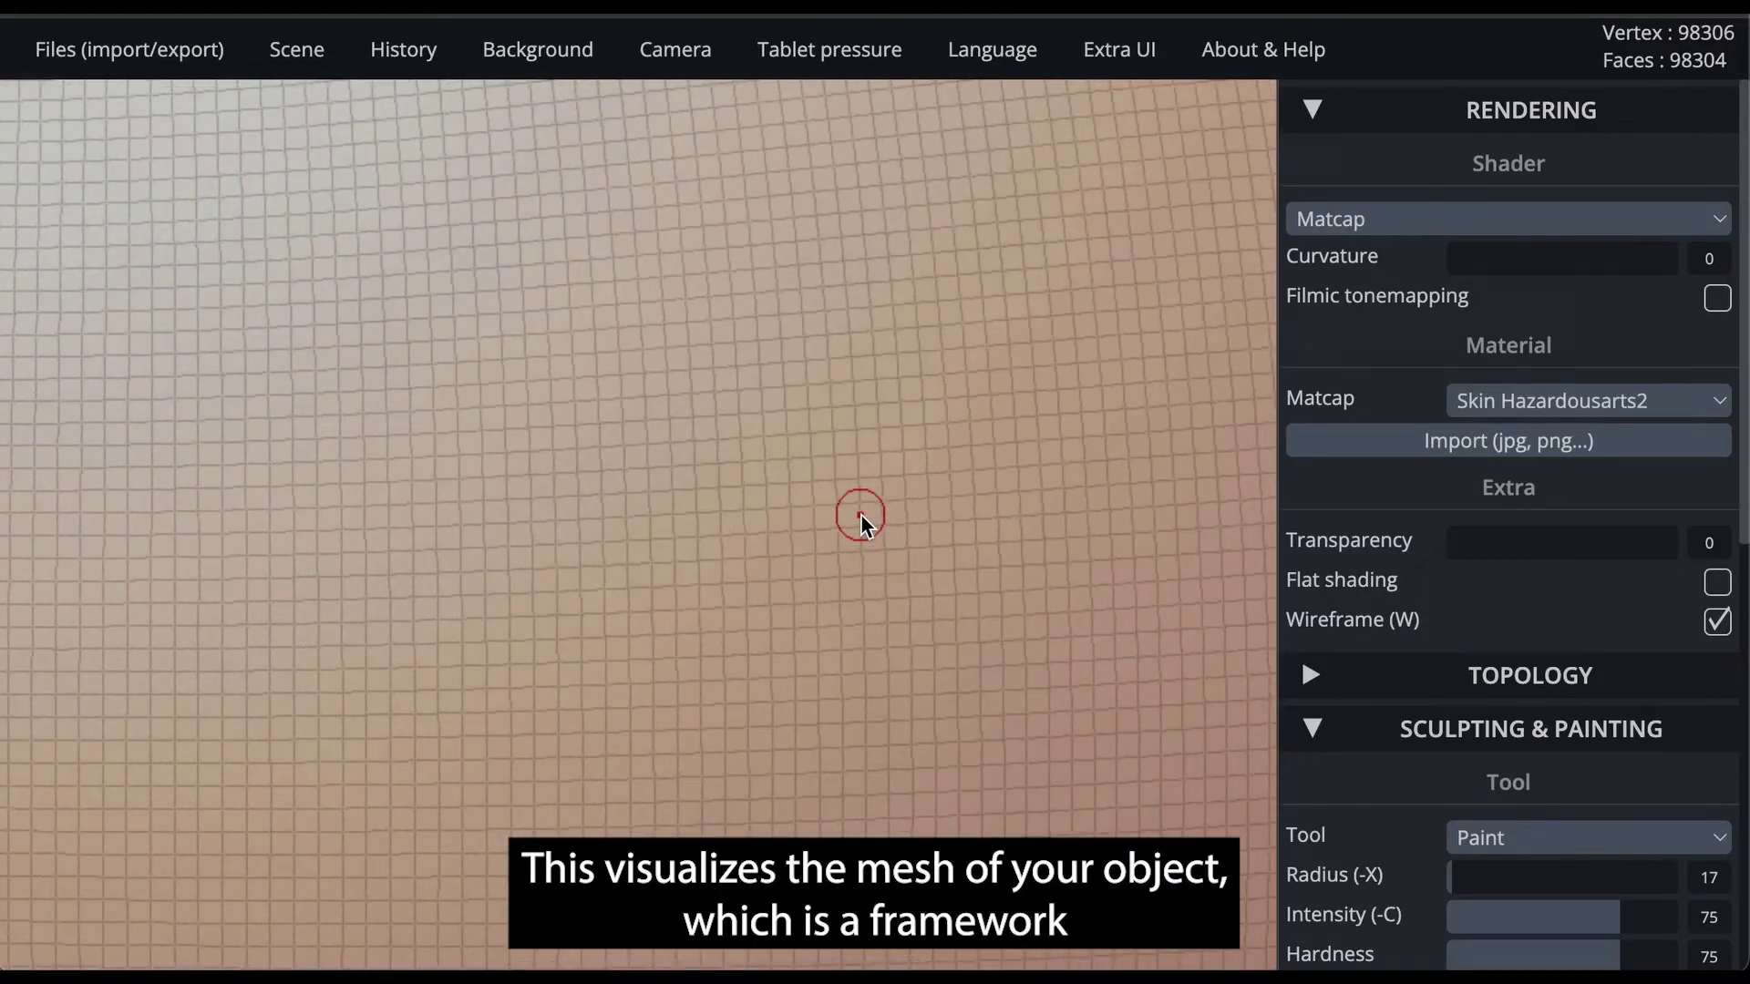
pyautogui.scroll(3, 884, 509)
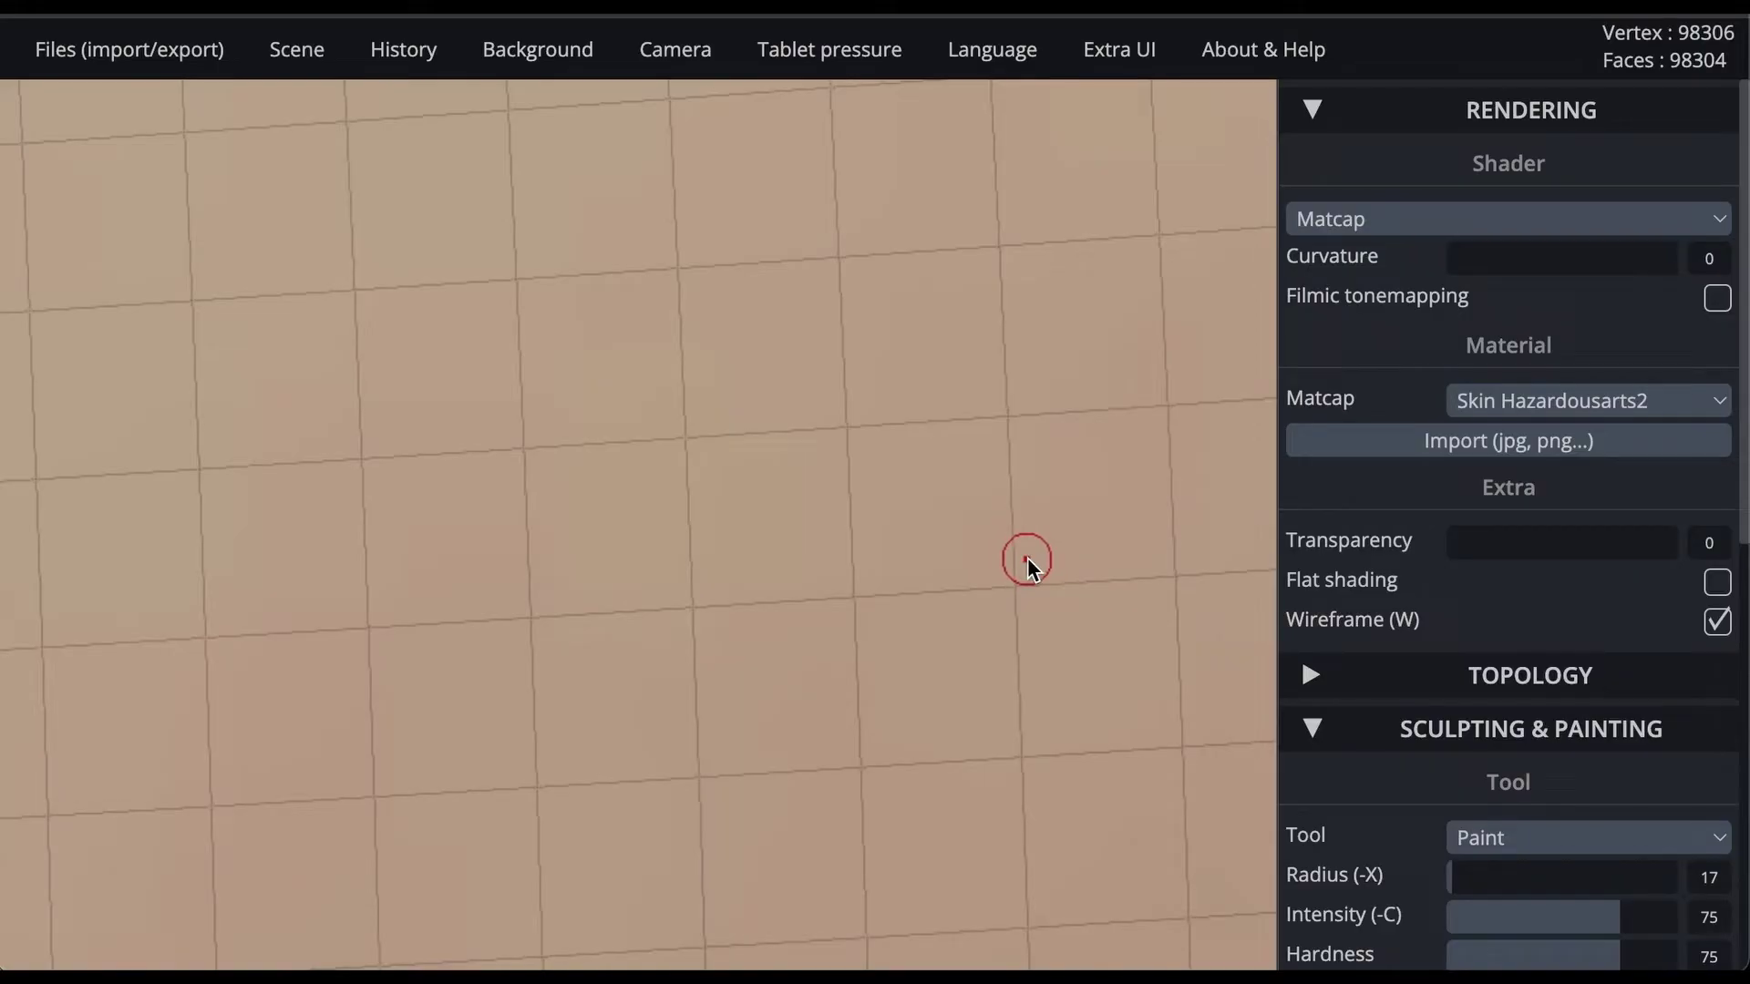
pyautogui.scroll(-3, 1020, 560)
pyautogui.scroll(-10, 1020, 560)
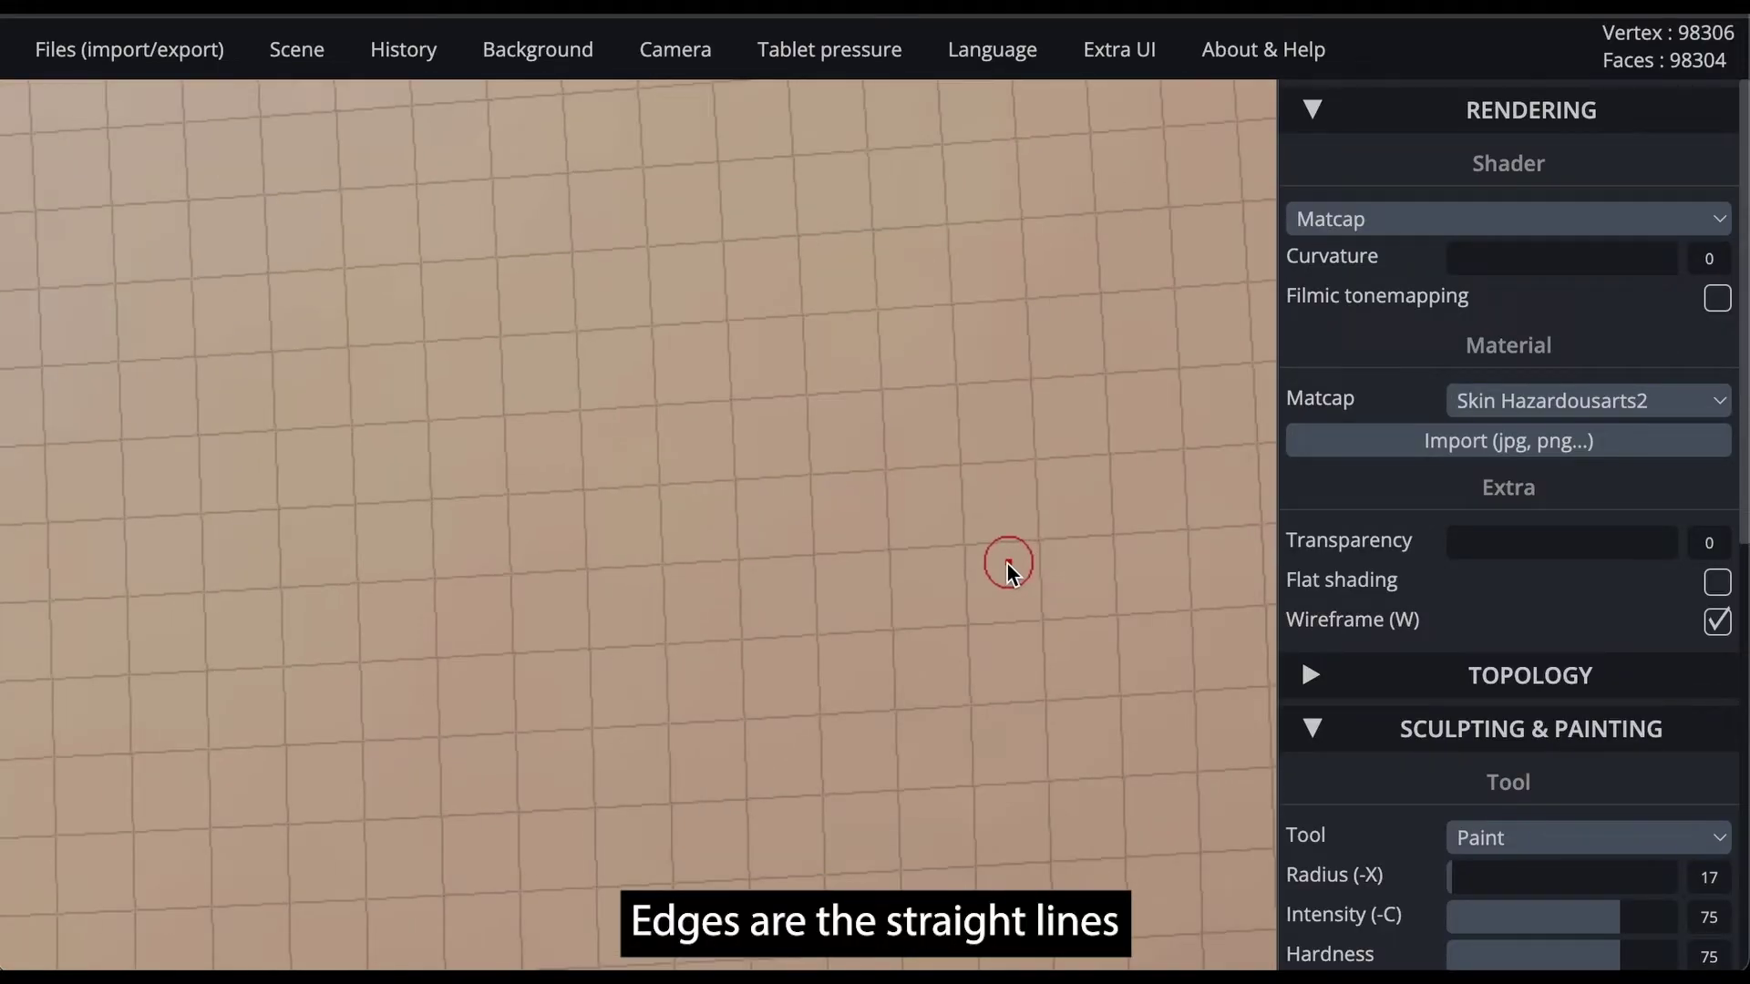
# - Remesh the sphere with quad voxel remeshing at resolution 150 and inspect the new mesh up close
pyautogui.scroll(-5, 983, 569)
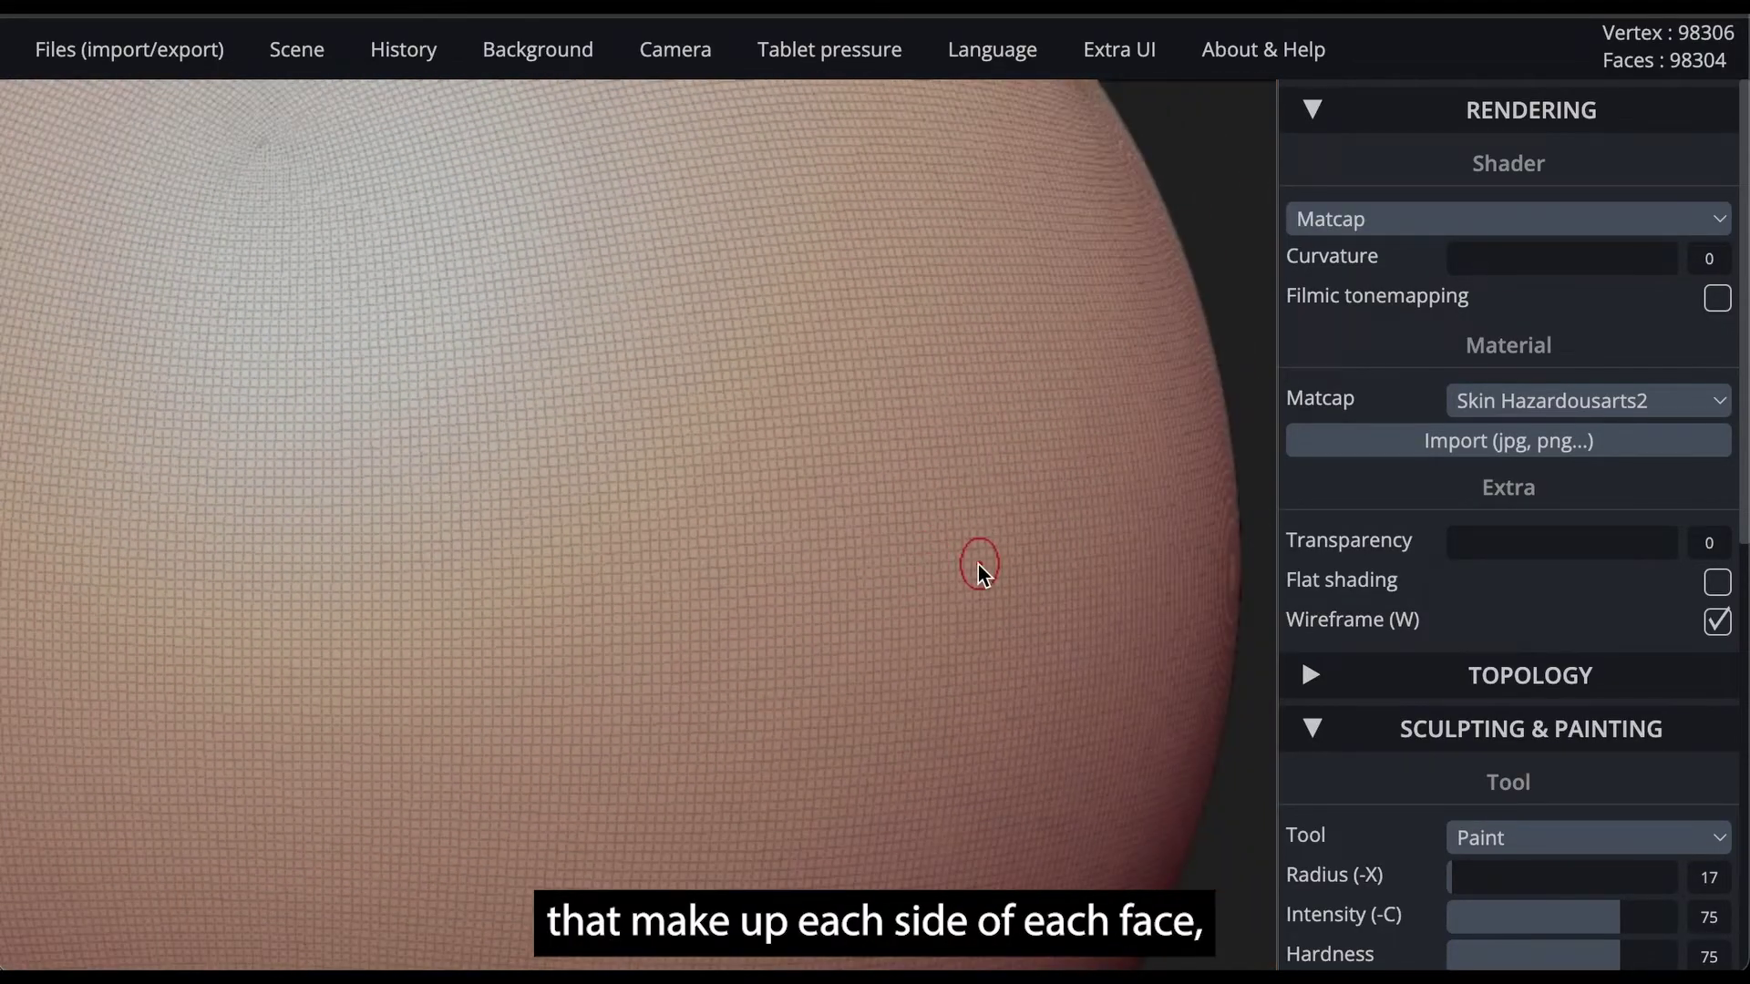
pyautogui.scroll(-5, 948, 545)
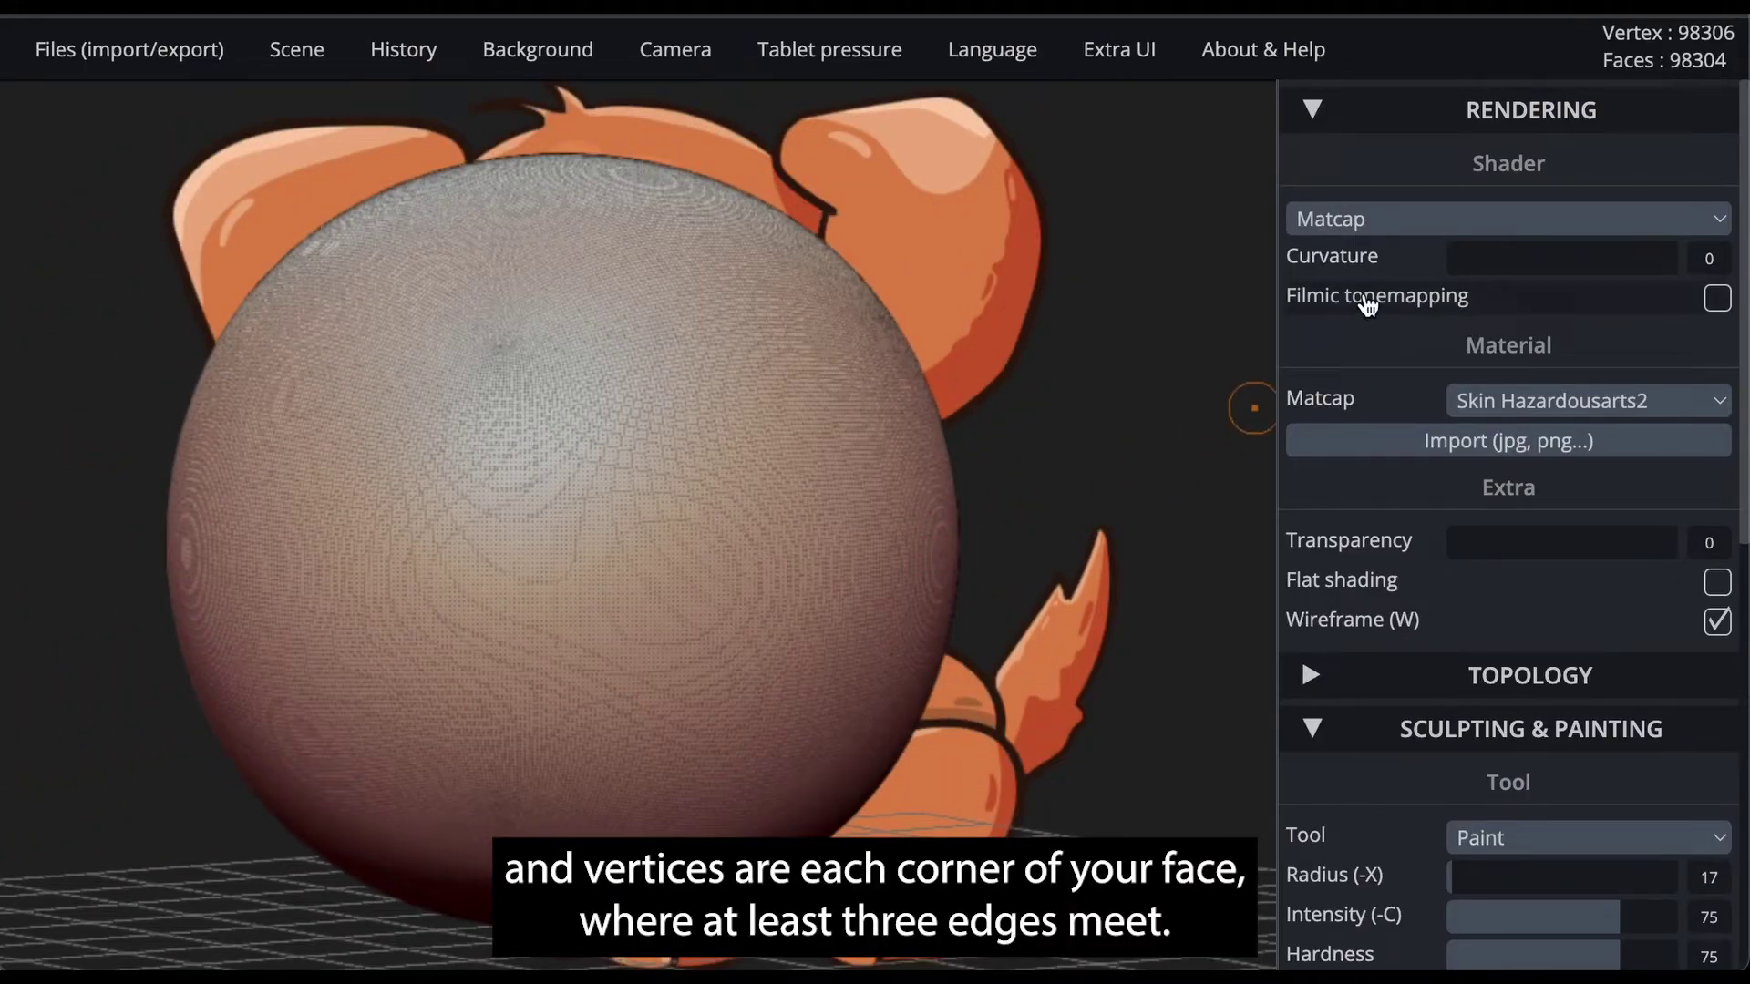
pyautogui.click(1423, 690)
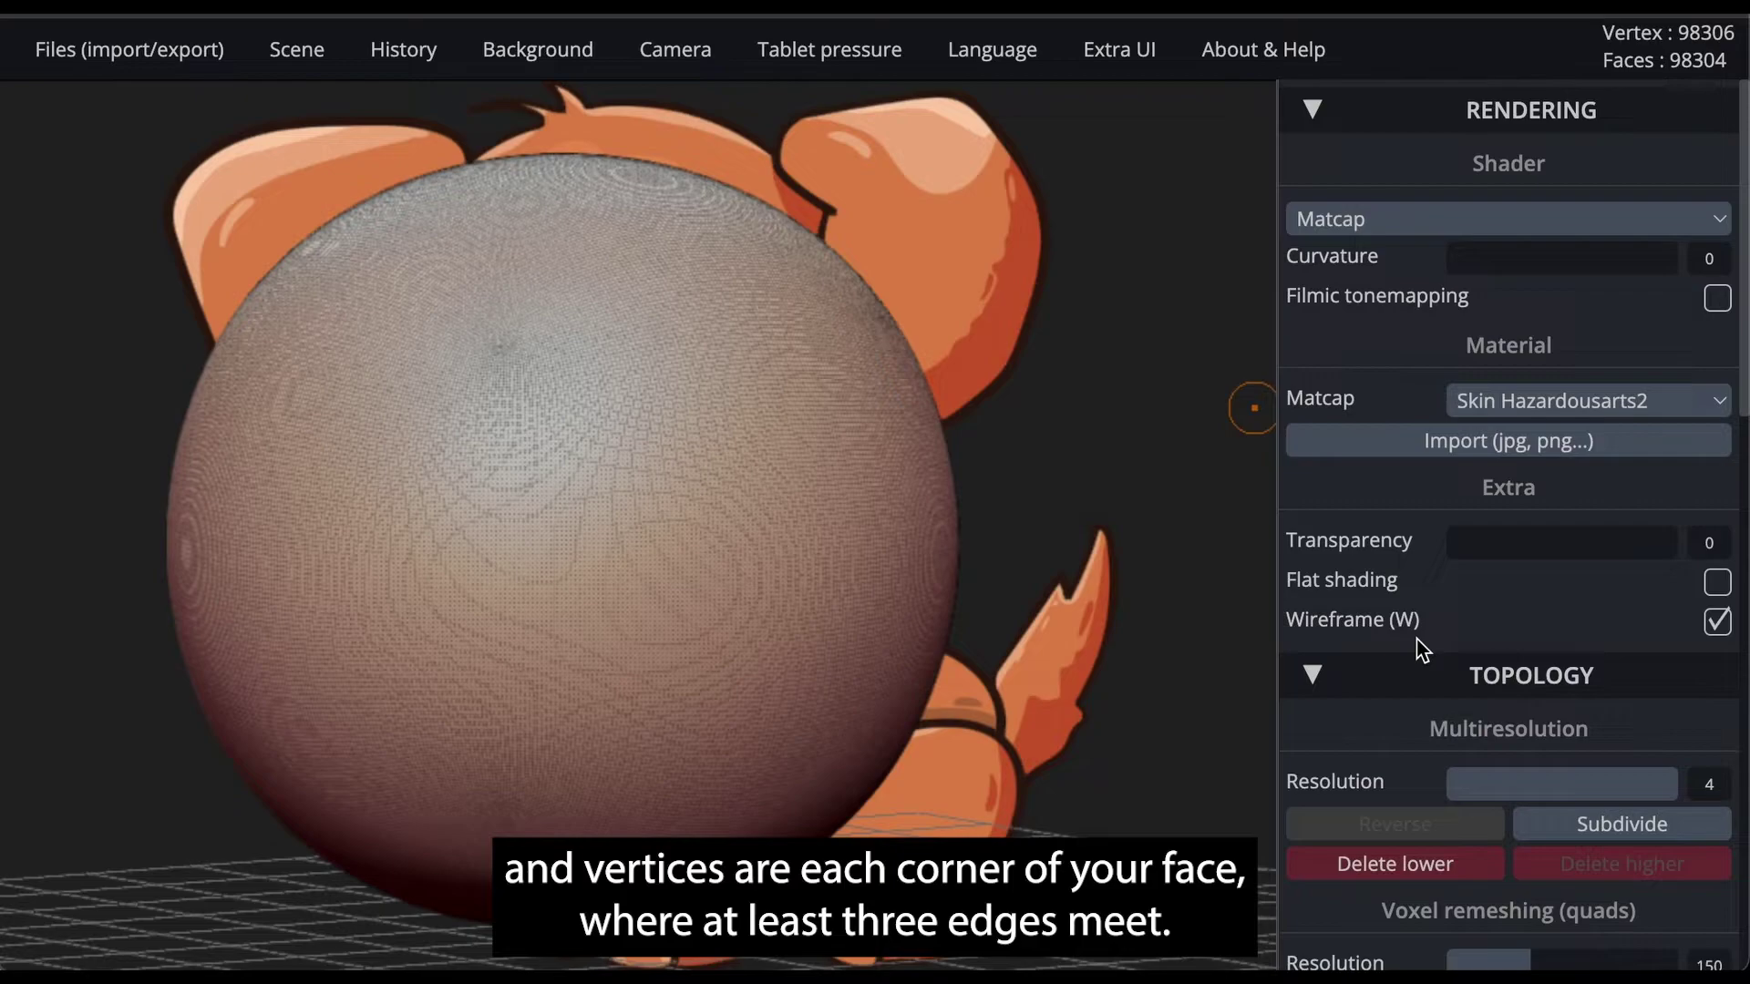
pyautogui.scroll(-6, 1418, 649)
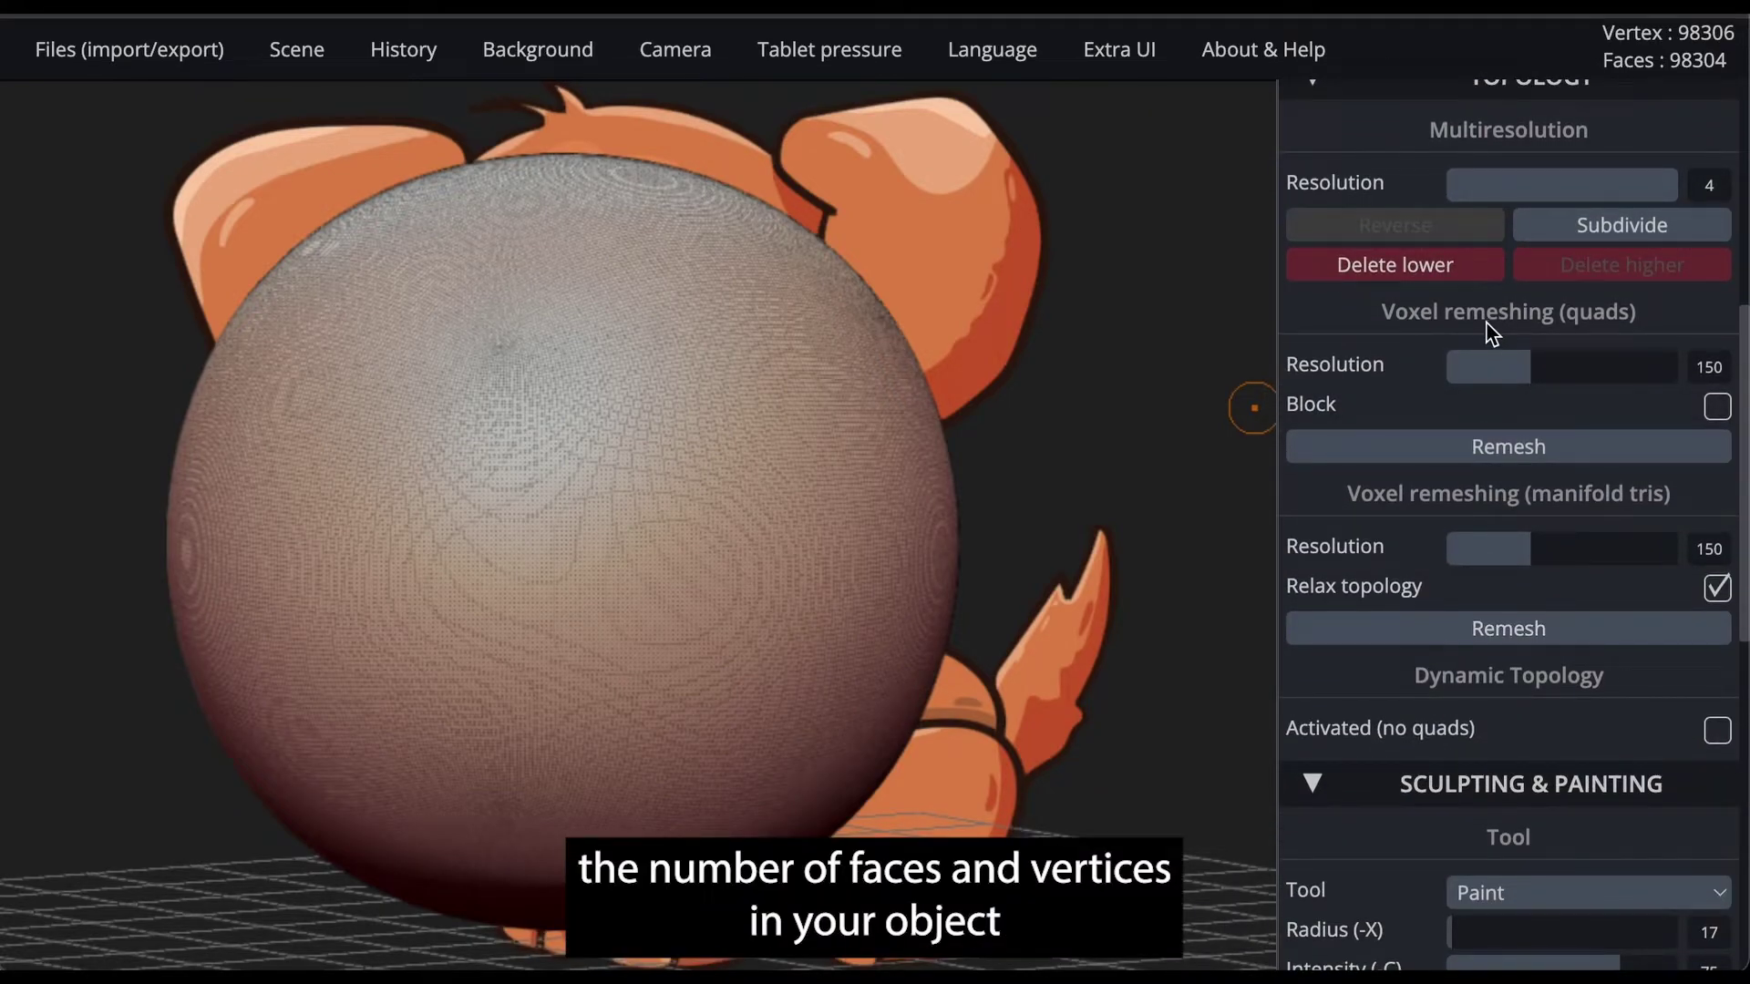
pyautogui.click(1481, 449)
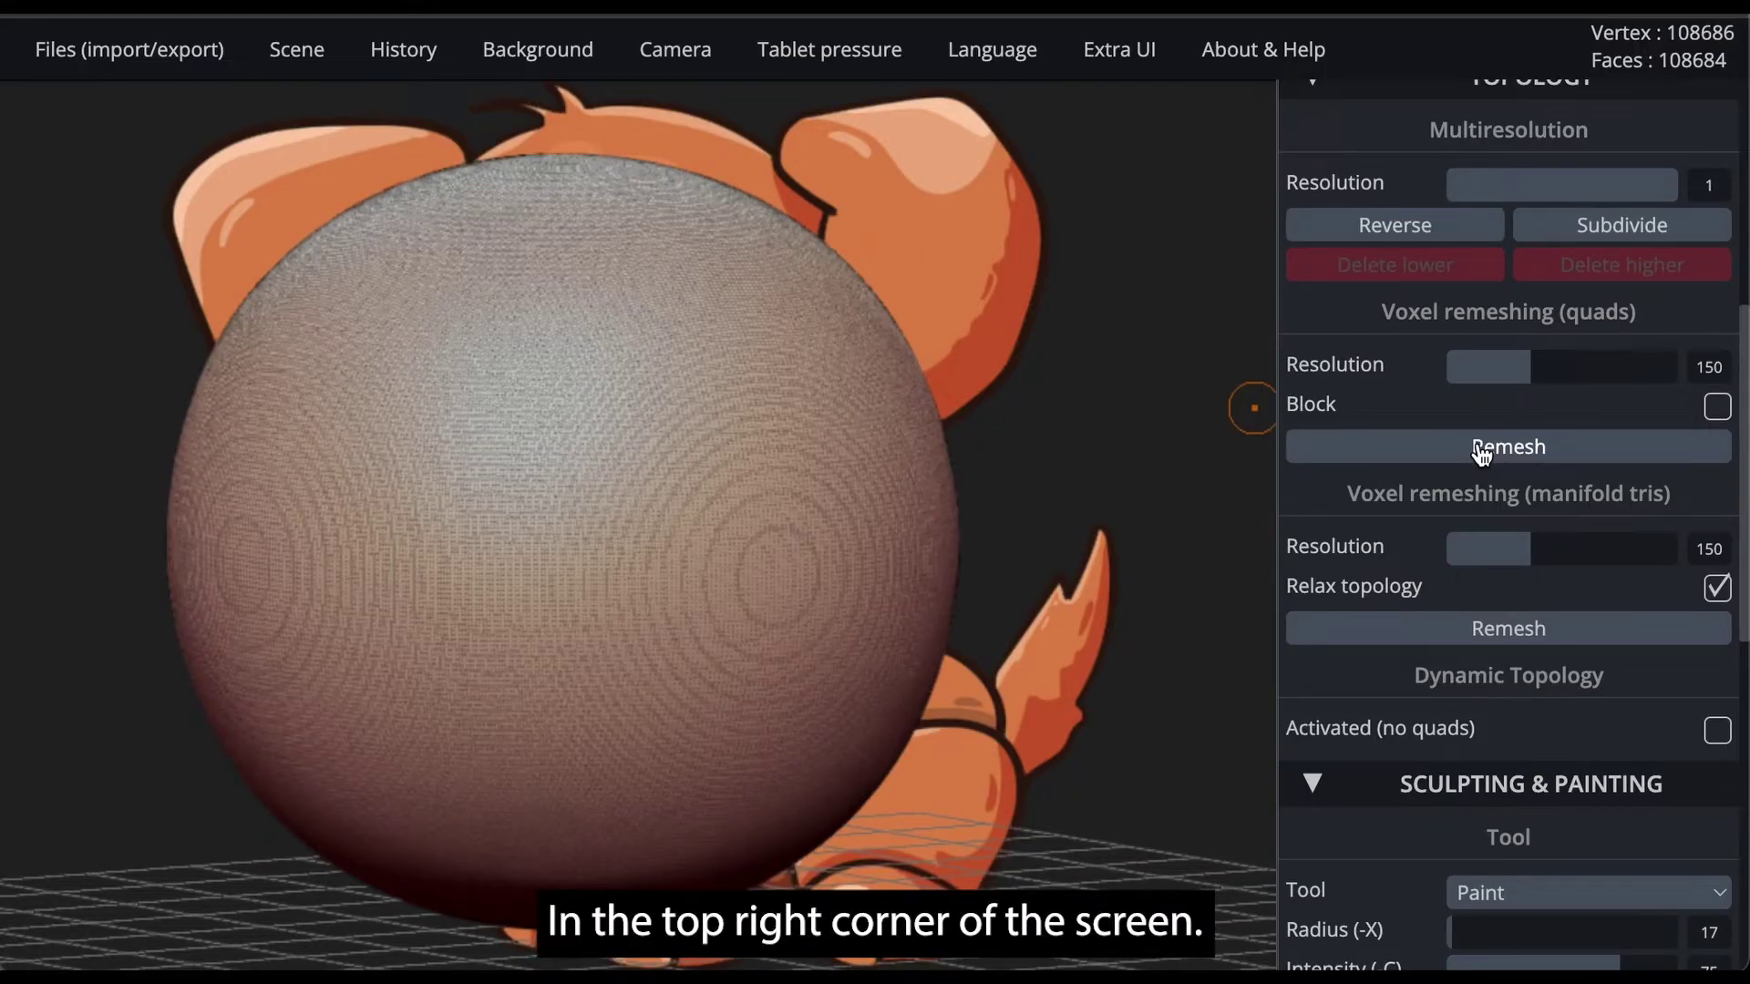
pyautogui.scroll(5, 821, 421)
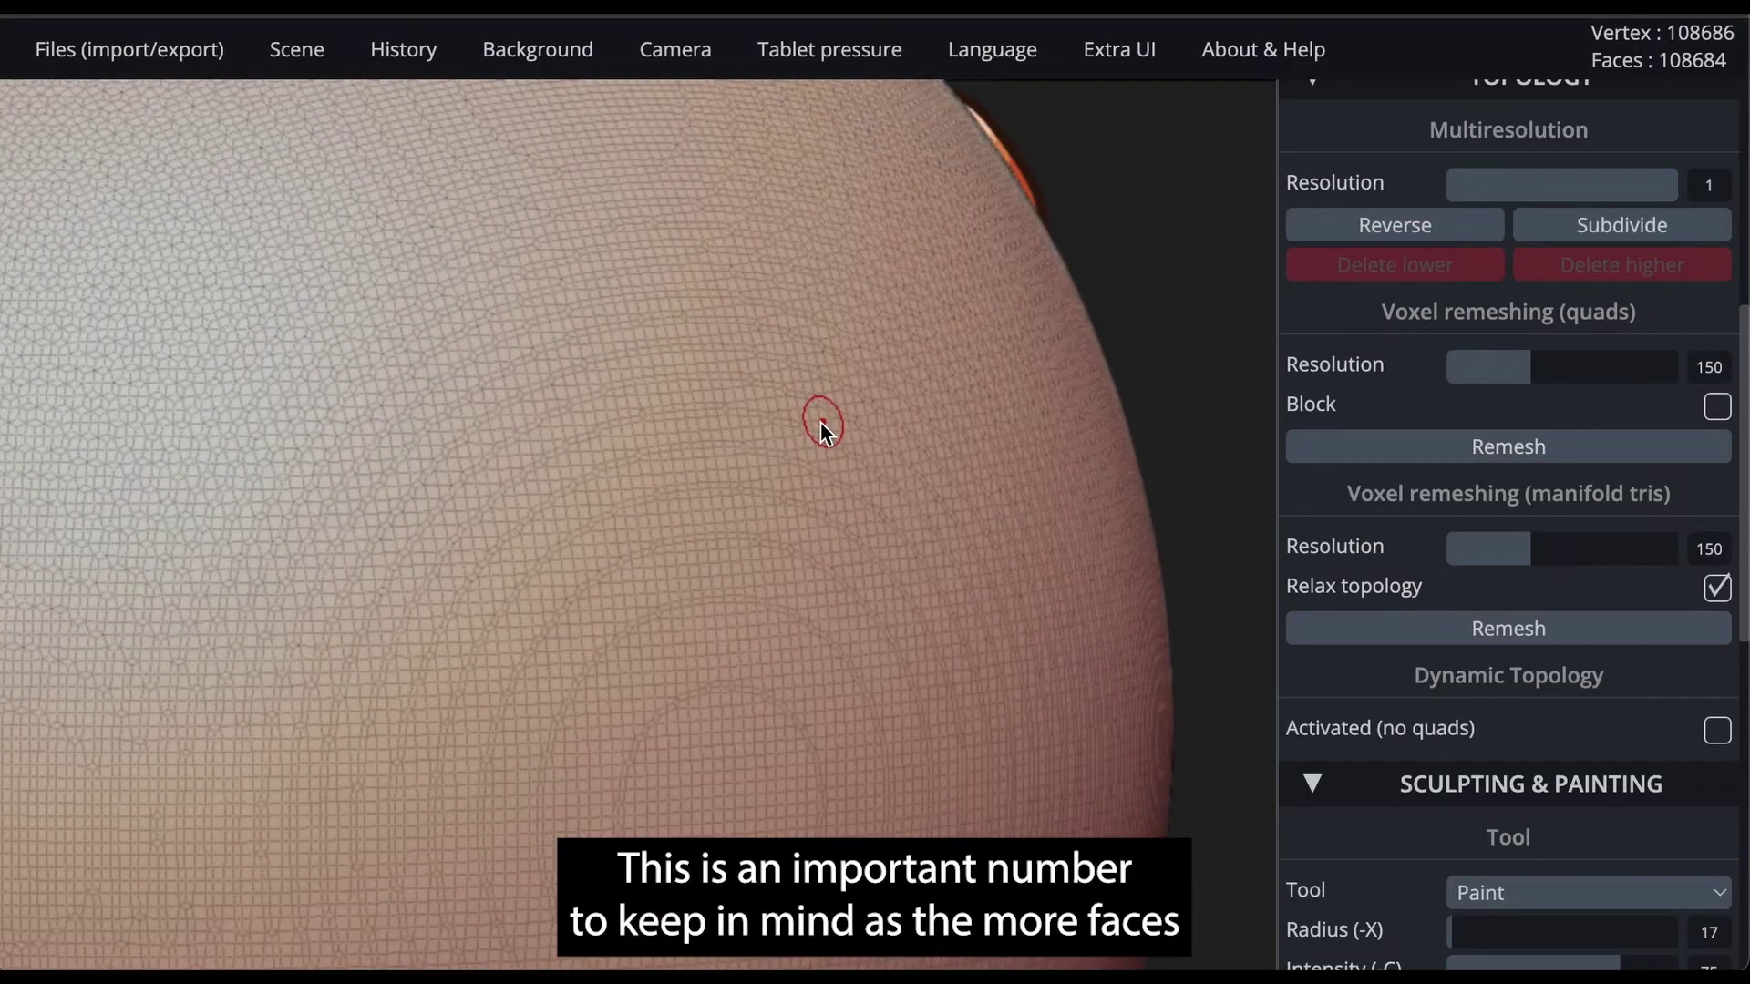
pyautogui.scroll(6, 821, 426)
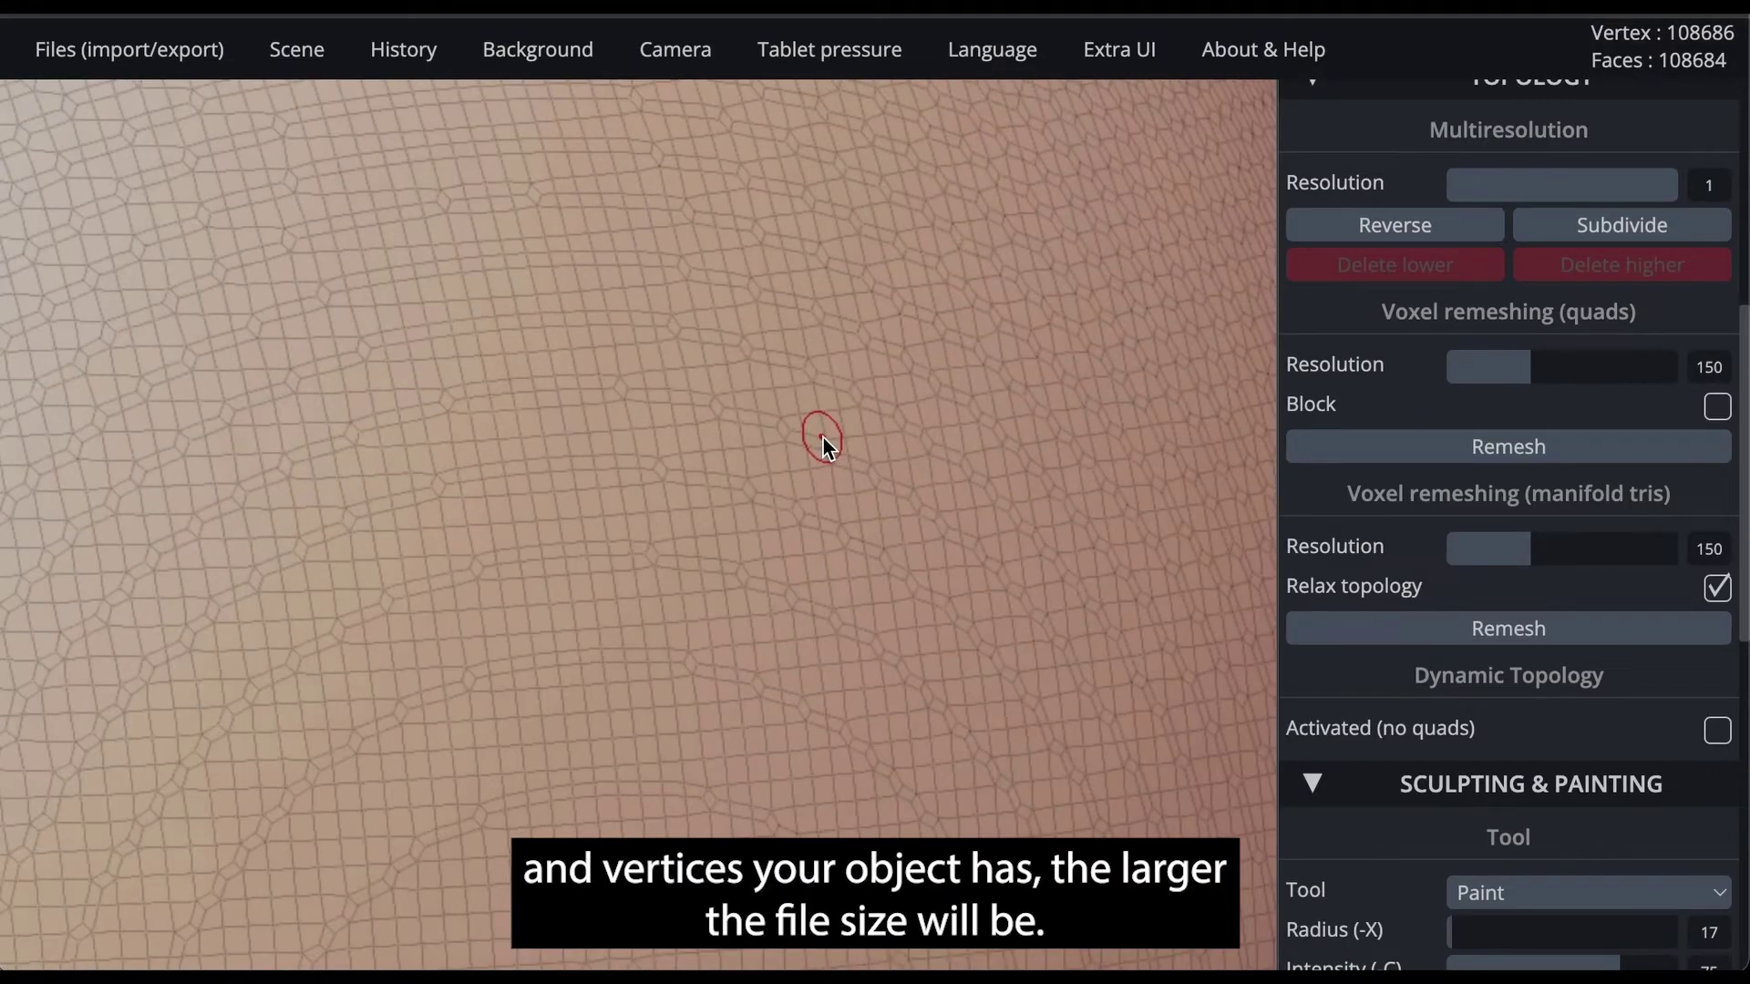
pyautogui.scroll(-10, 839, 474)
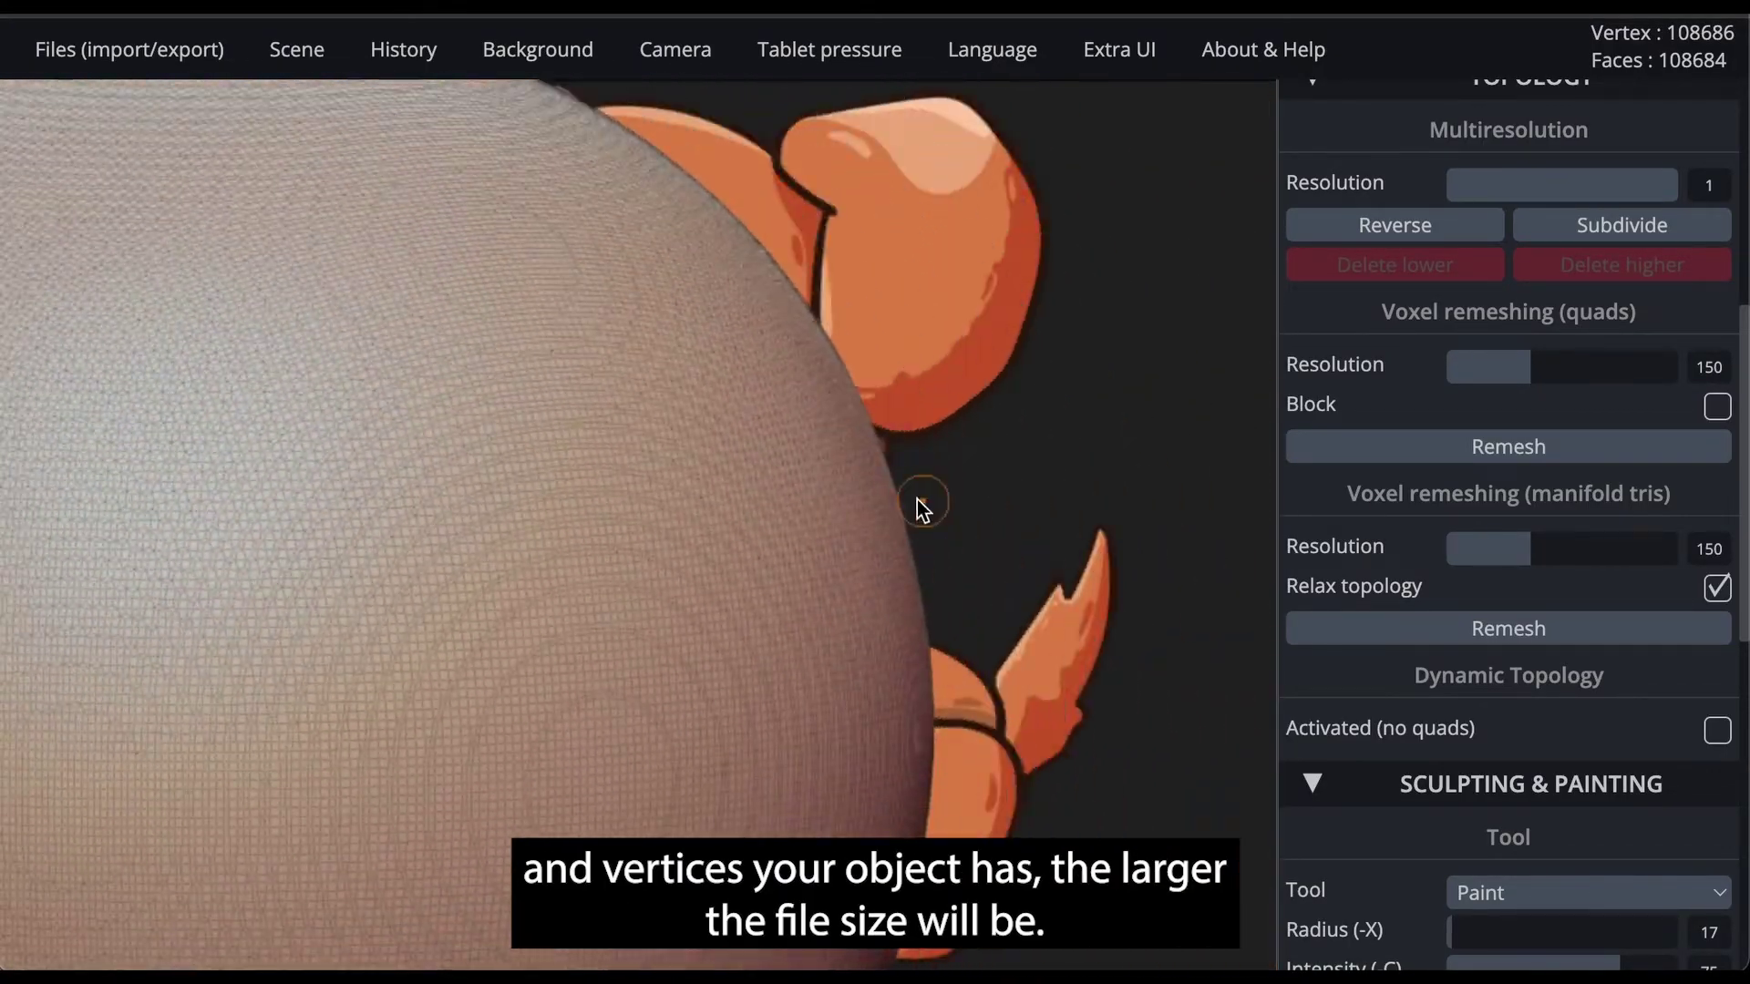
# - Lower the quad voxel remeshing resolution to 46, remesh the sphere and examine its larger faces
pyautogui.moveTo(1492, 364); pyautogui.dragTo(1468, 367)
pyautogui.click(1511, 462)
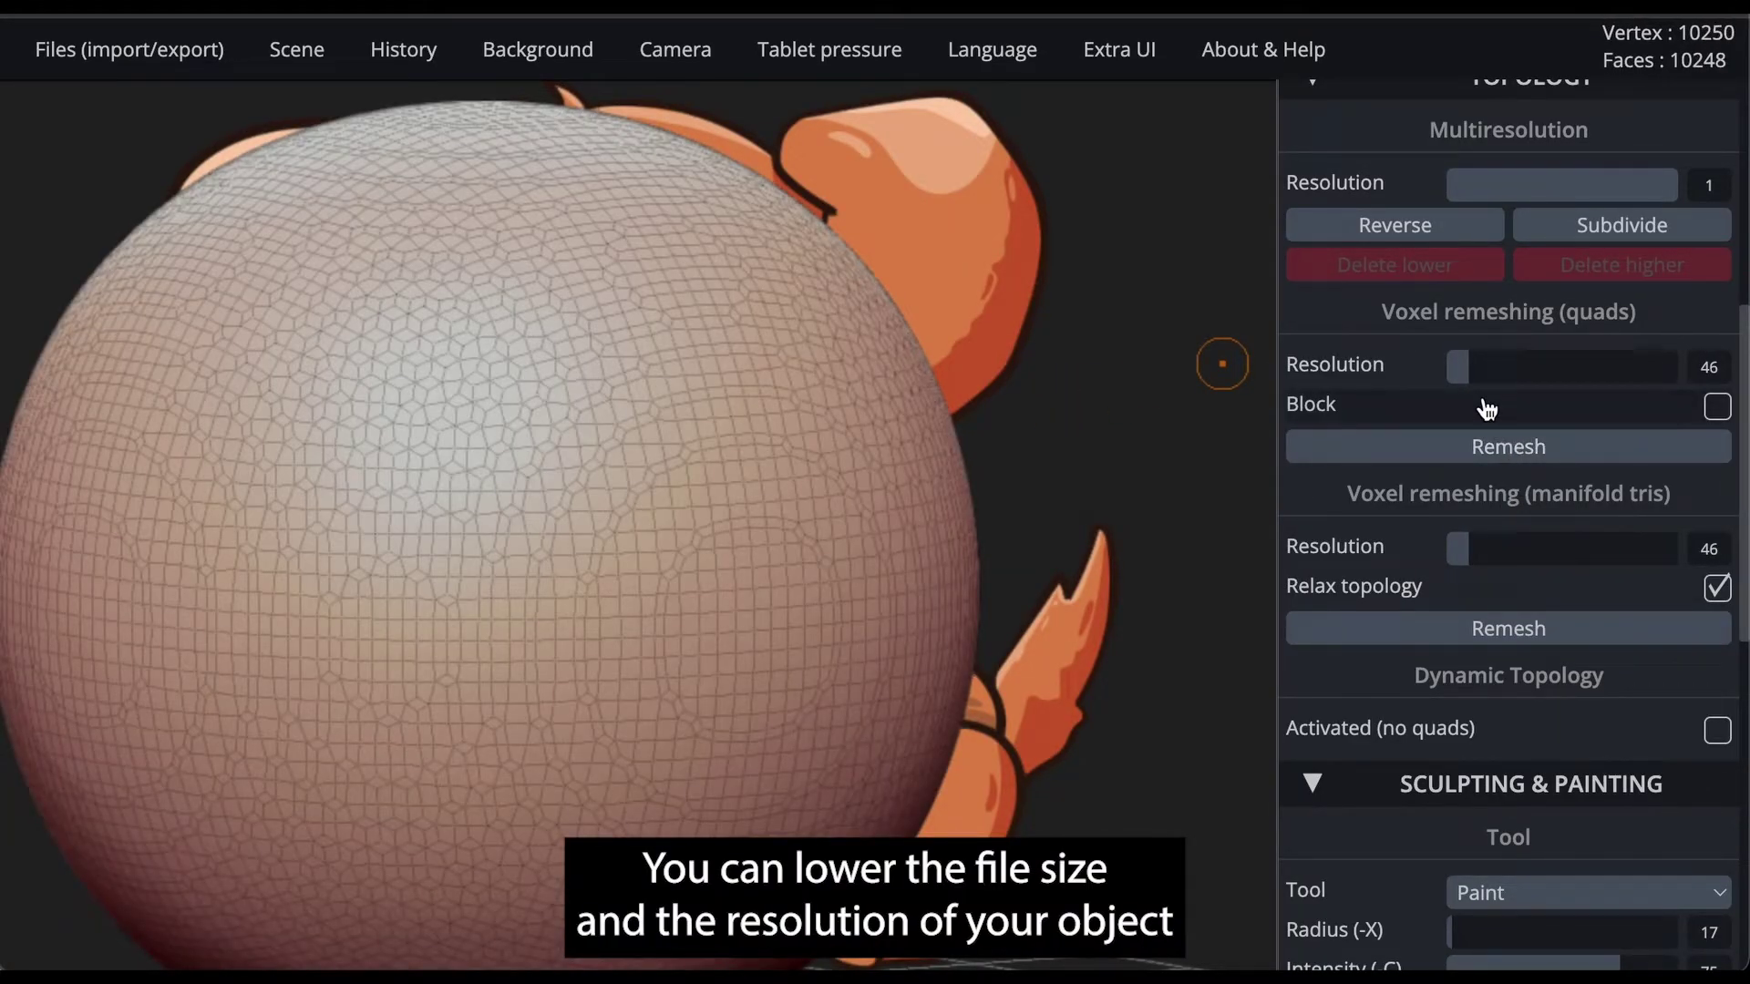
pyautogui.scroll(5, 932, 545)
pyautogui.scroll(2, 866, 510)
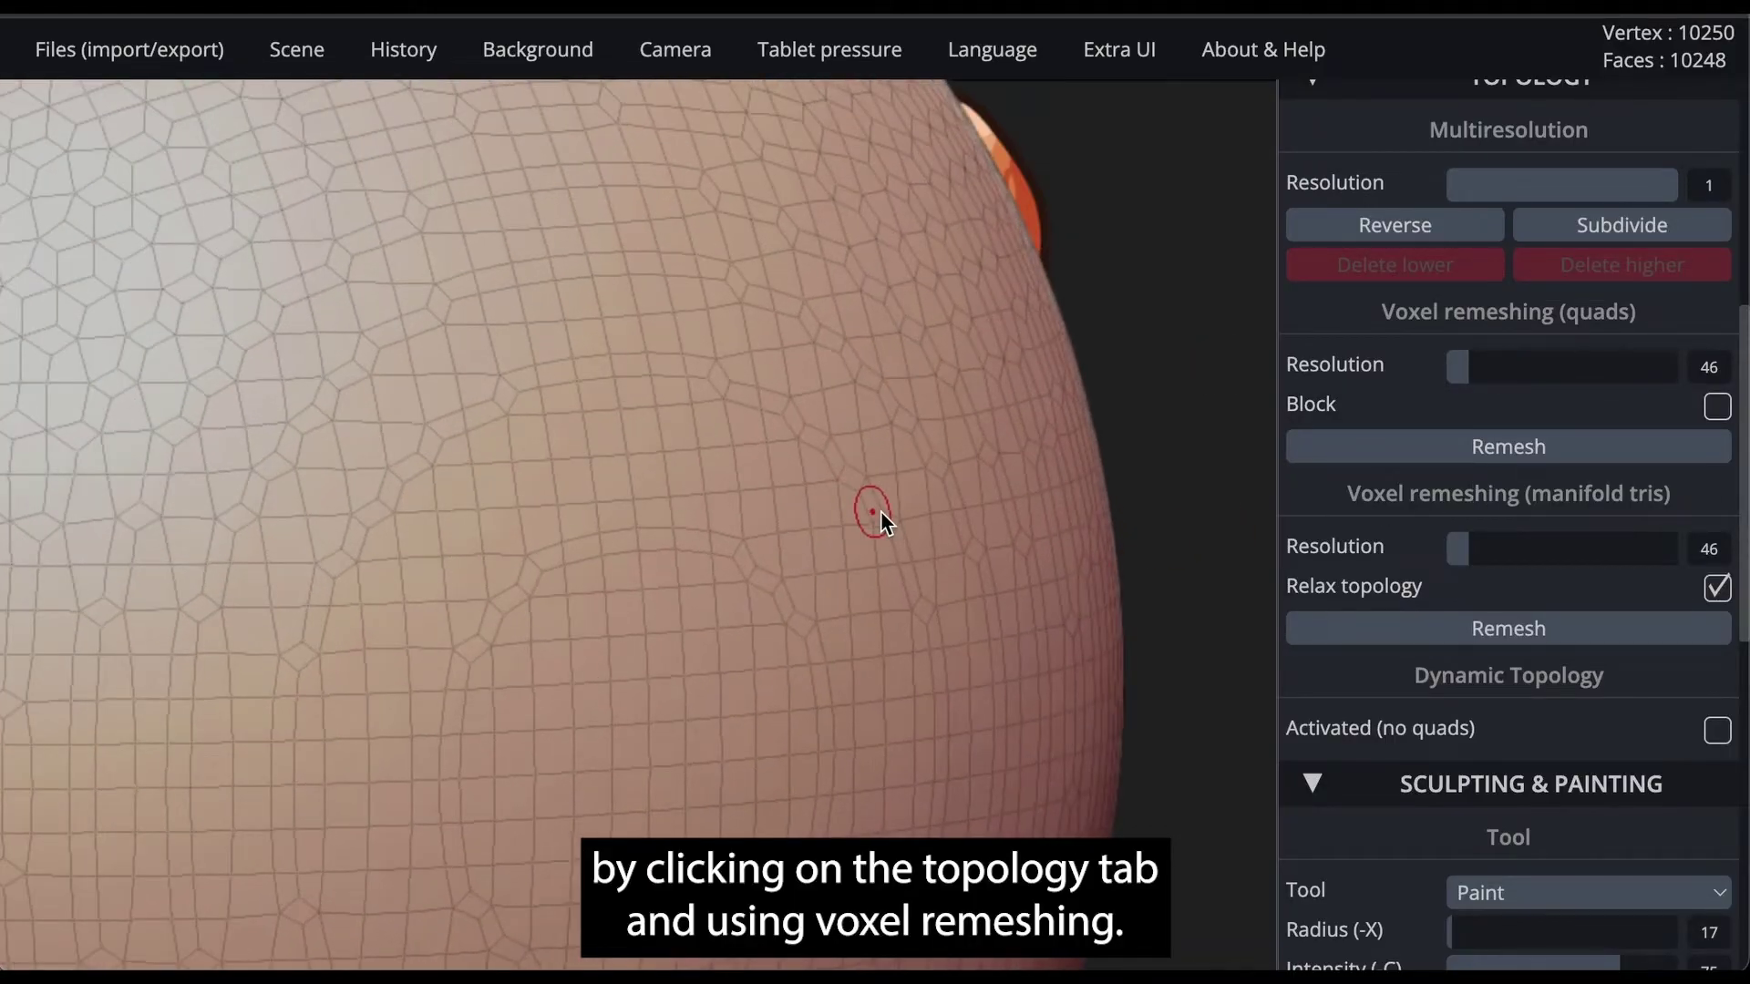
pyautogui.scroll(3, 919, 530)
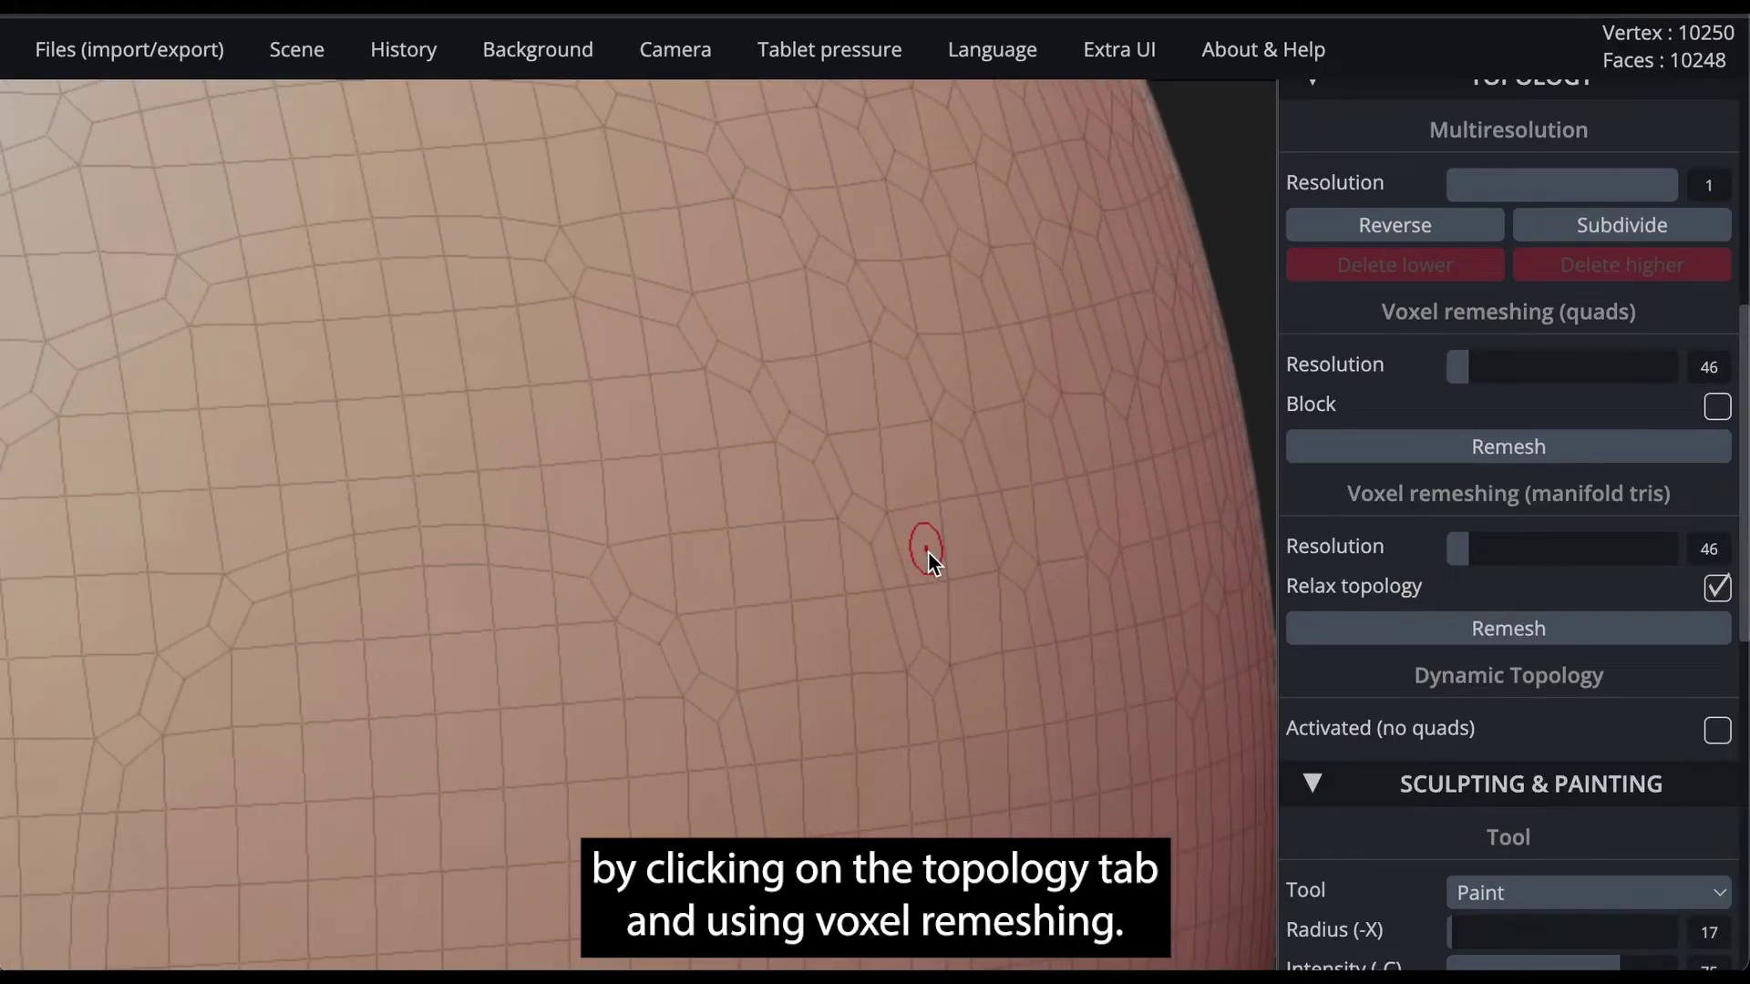
pyautogui.scroll(-8, 937, 566)
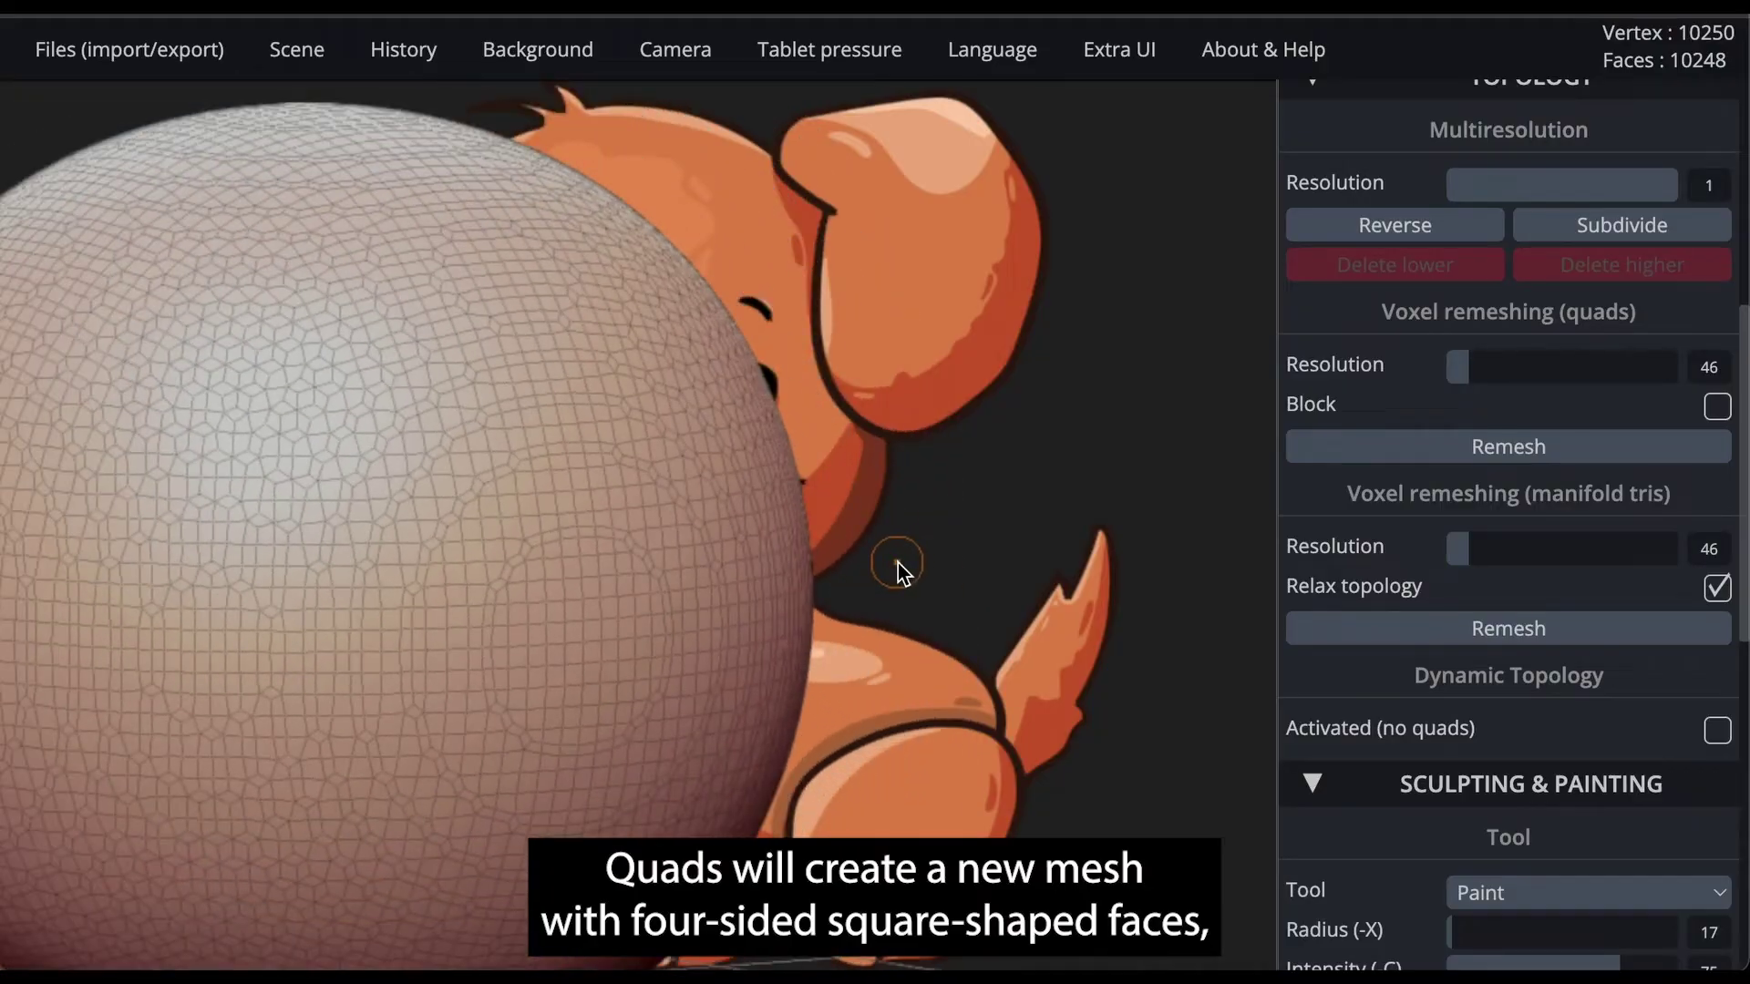
pyautogui.moveTo(889, 556); pyautogui.dragTo(961, 519, button='middle')
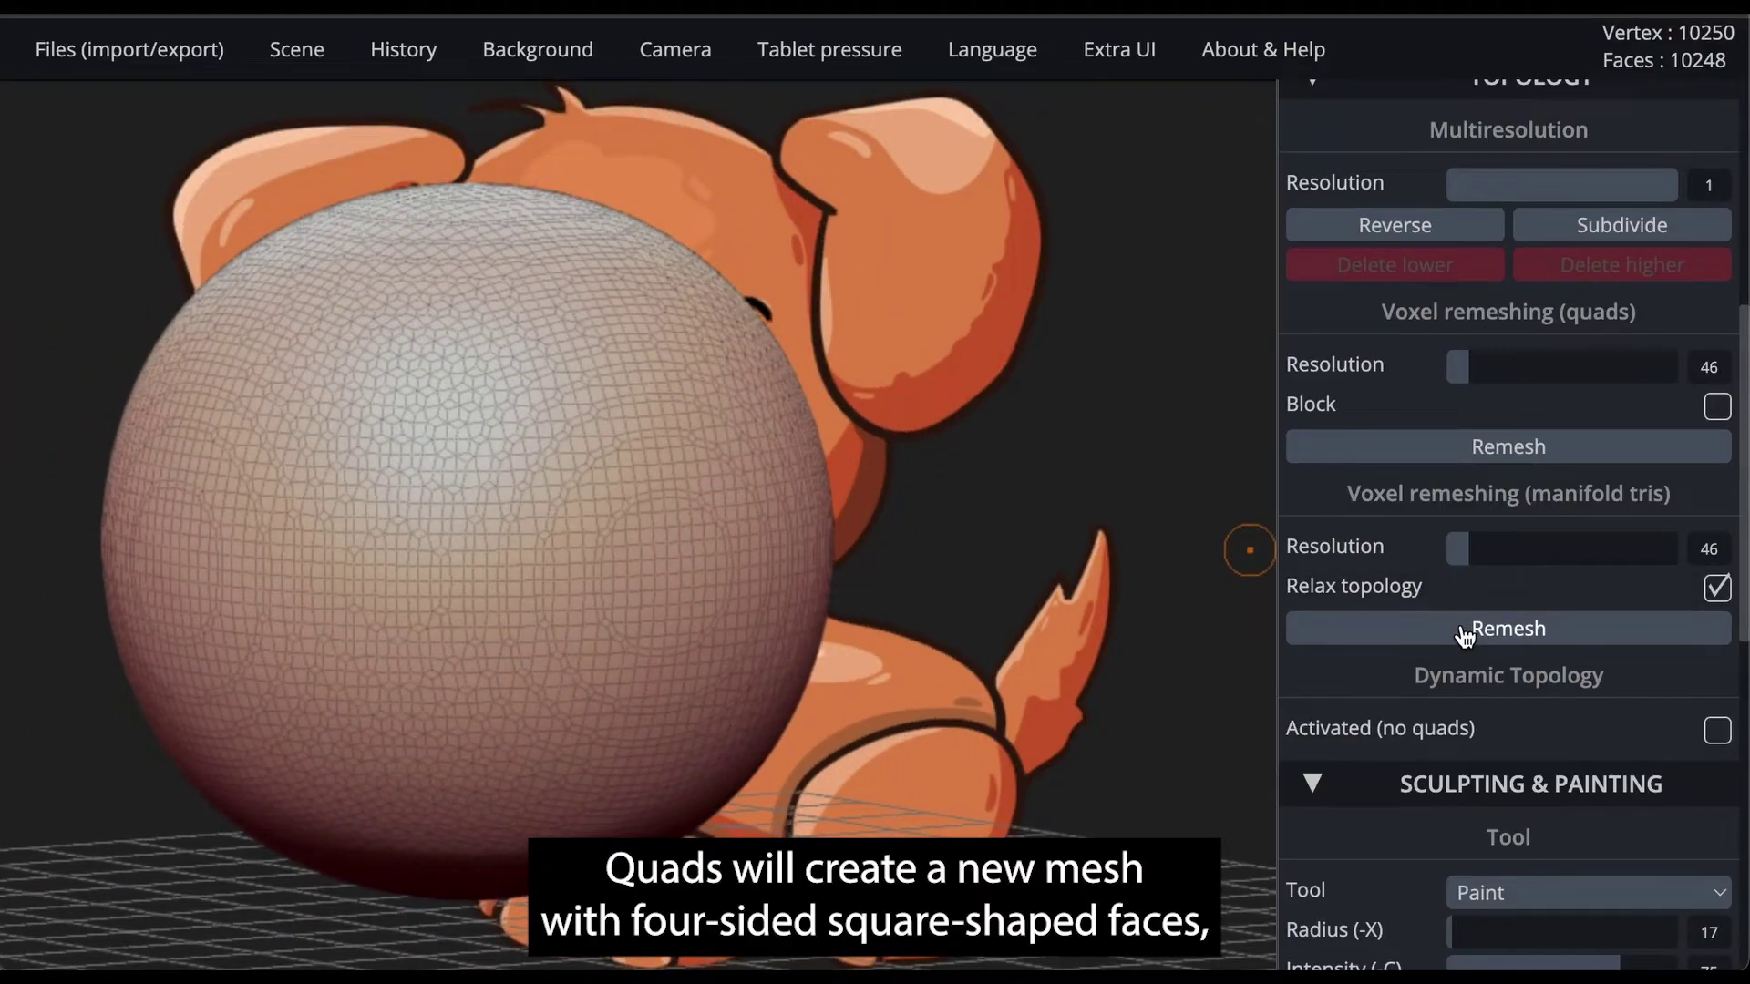
# - Remesh the sphere into manifold triangles at resolution 46 and examine the triangular faces up close
pyautogui.click(1463, 629)
pyautogui.scroll(5, 472, 558)
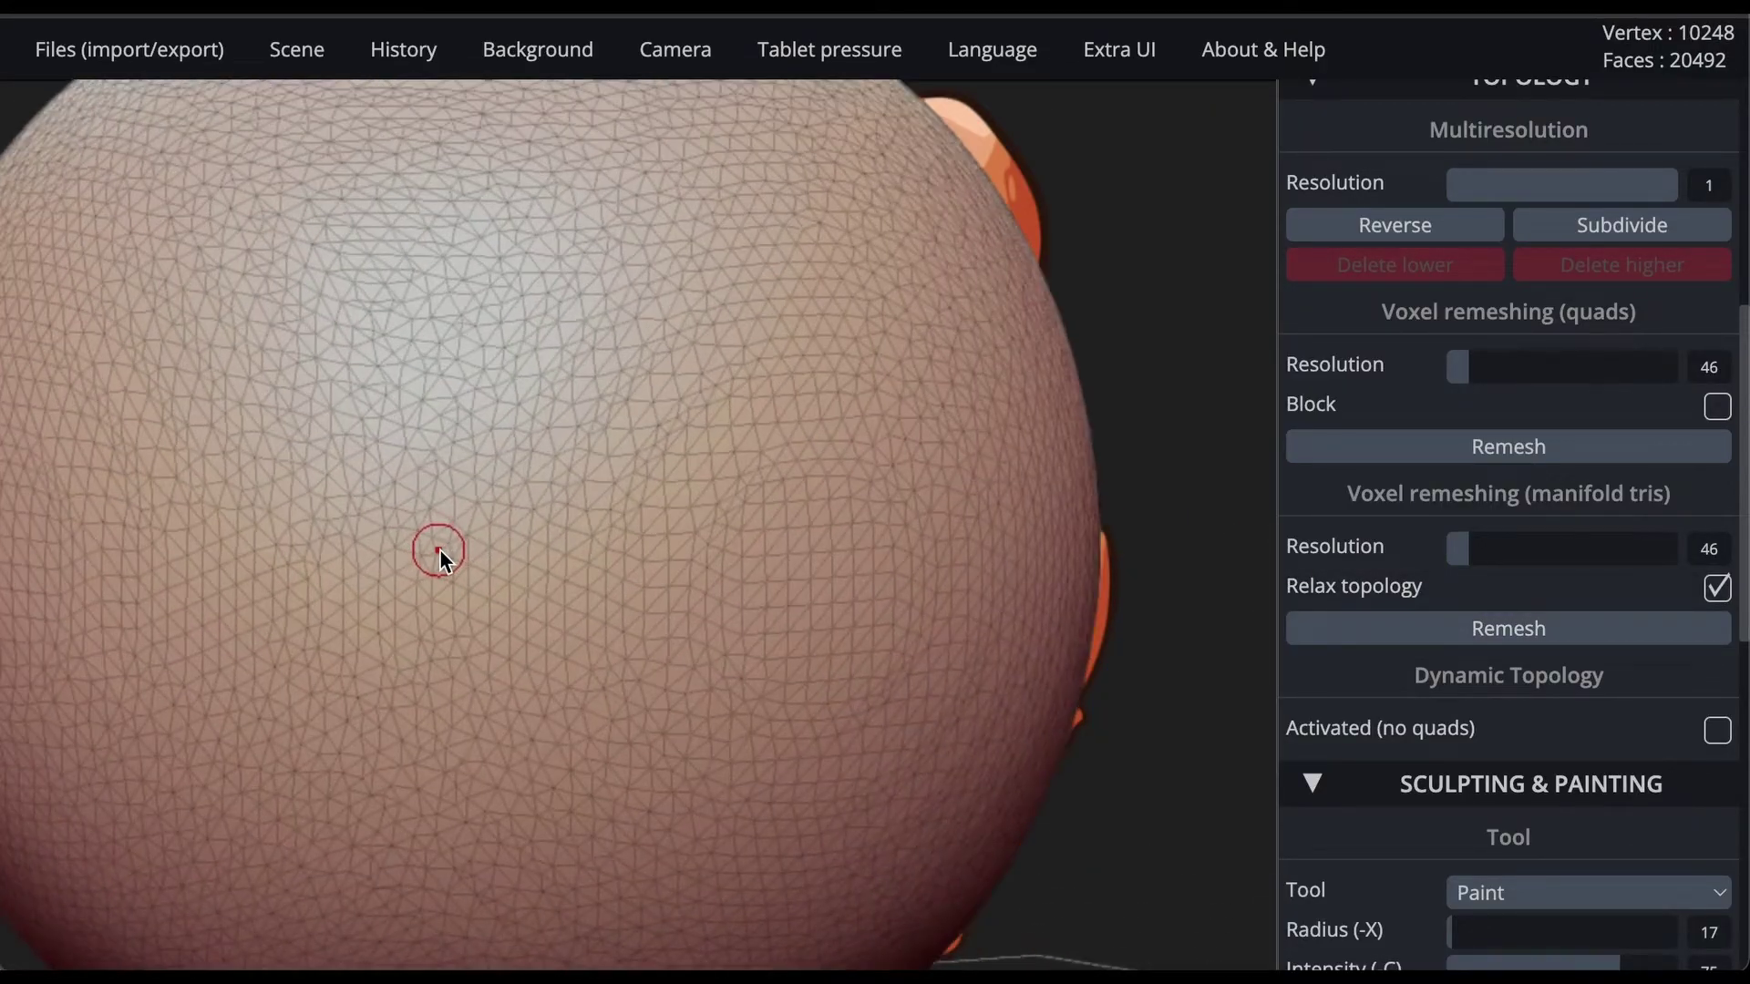
pyautogui.scroll(2, 479, 563)
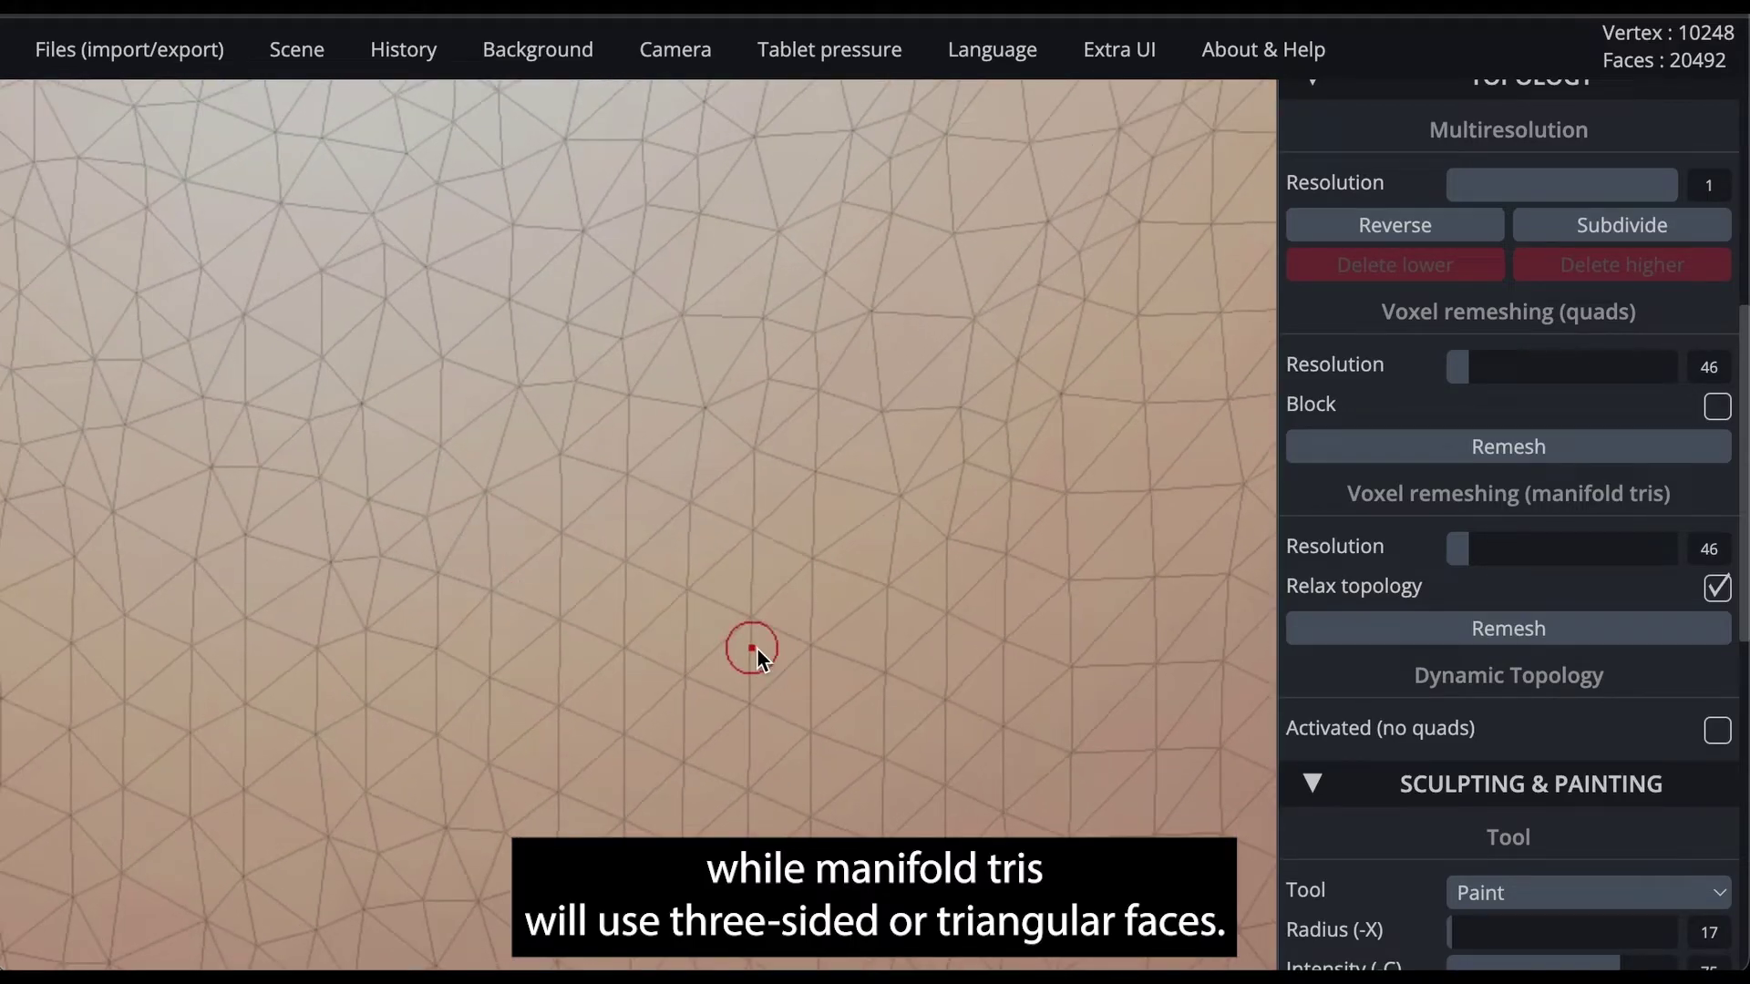
pyautogui.scroll(-7, 765, 649)
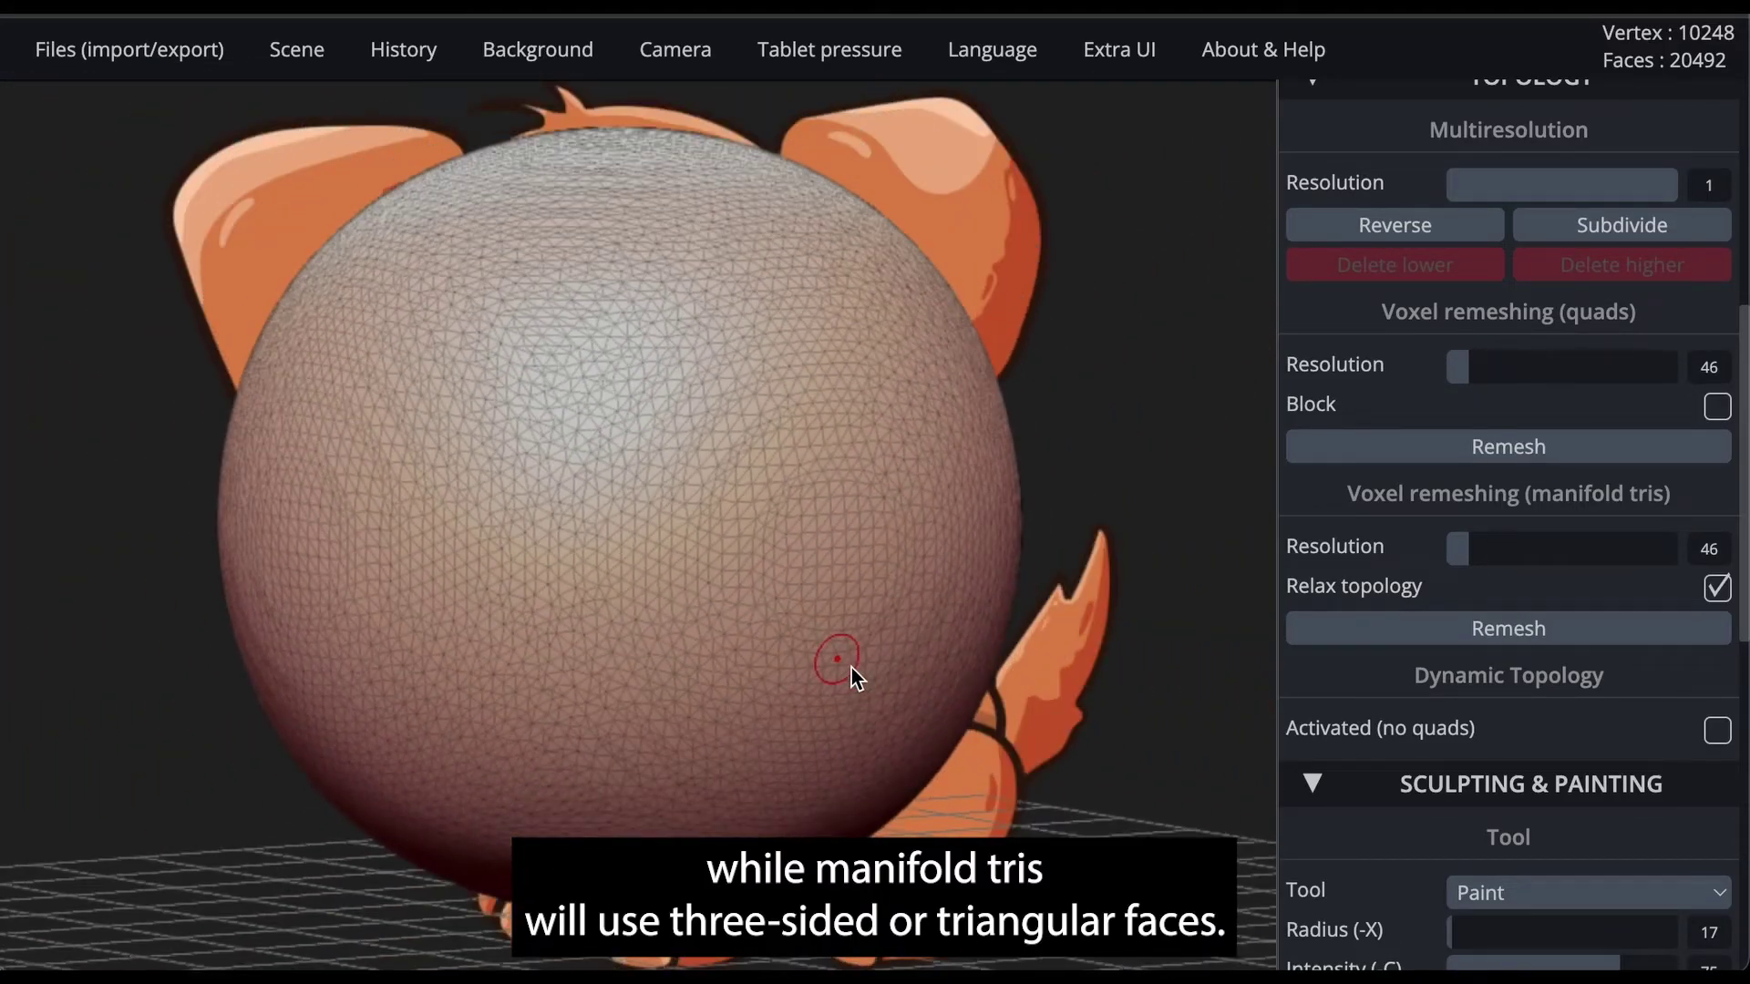
pyautogui.scroll(-1, 852, 667)
# - Set the manifold triangle remeshing resolution to 25, remesh the sphere and view it from several angles
pyautogui.moveTo(1456, 557); pyautogui.dragTo(1456, 548)
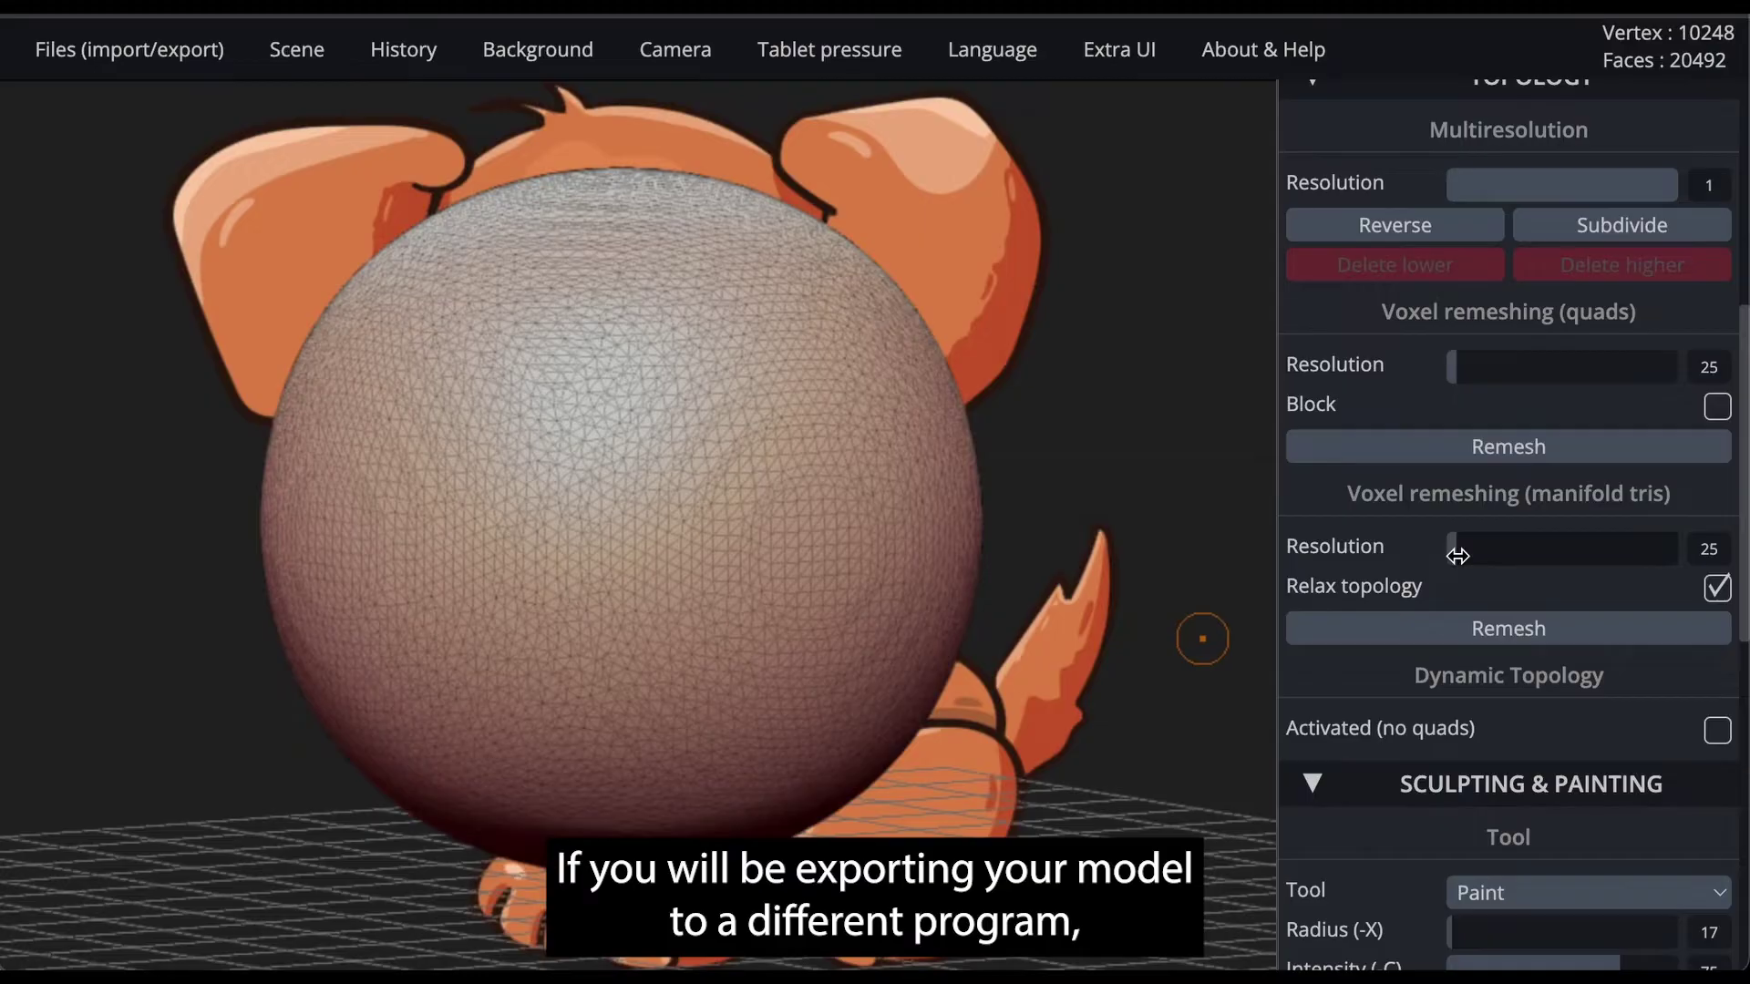
pyautogui.click(1463, 630)
pyautogui.moveTo(1182, 608); pyautogui.dragTo(894, 576)
pyautogui.moveTo(1052, 601); pyautogui.dragTo(852, 523)
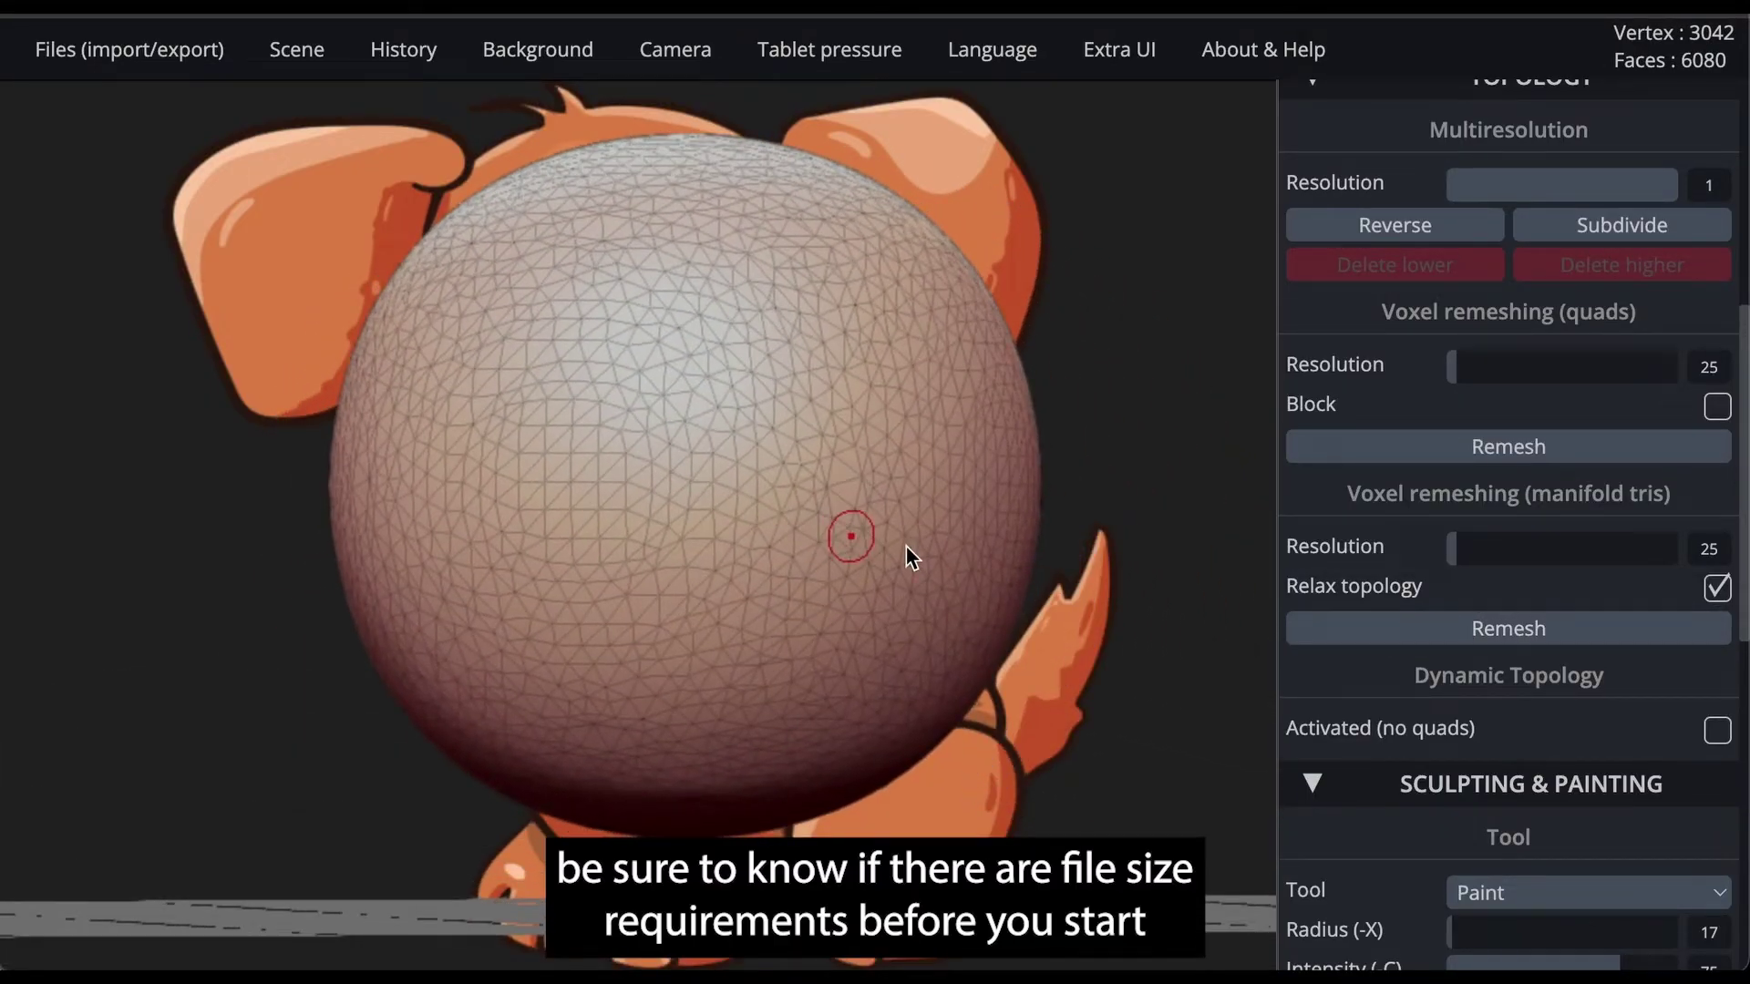
pyautogui.moveTo(1070, 599); pyautogui.dragTo(1184, 625)
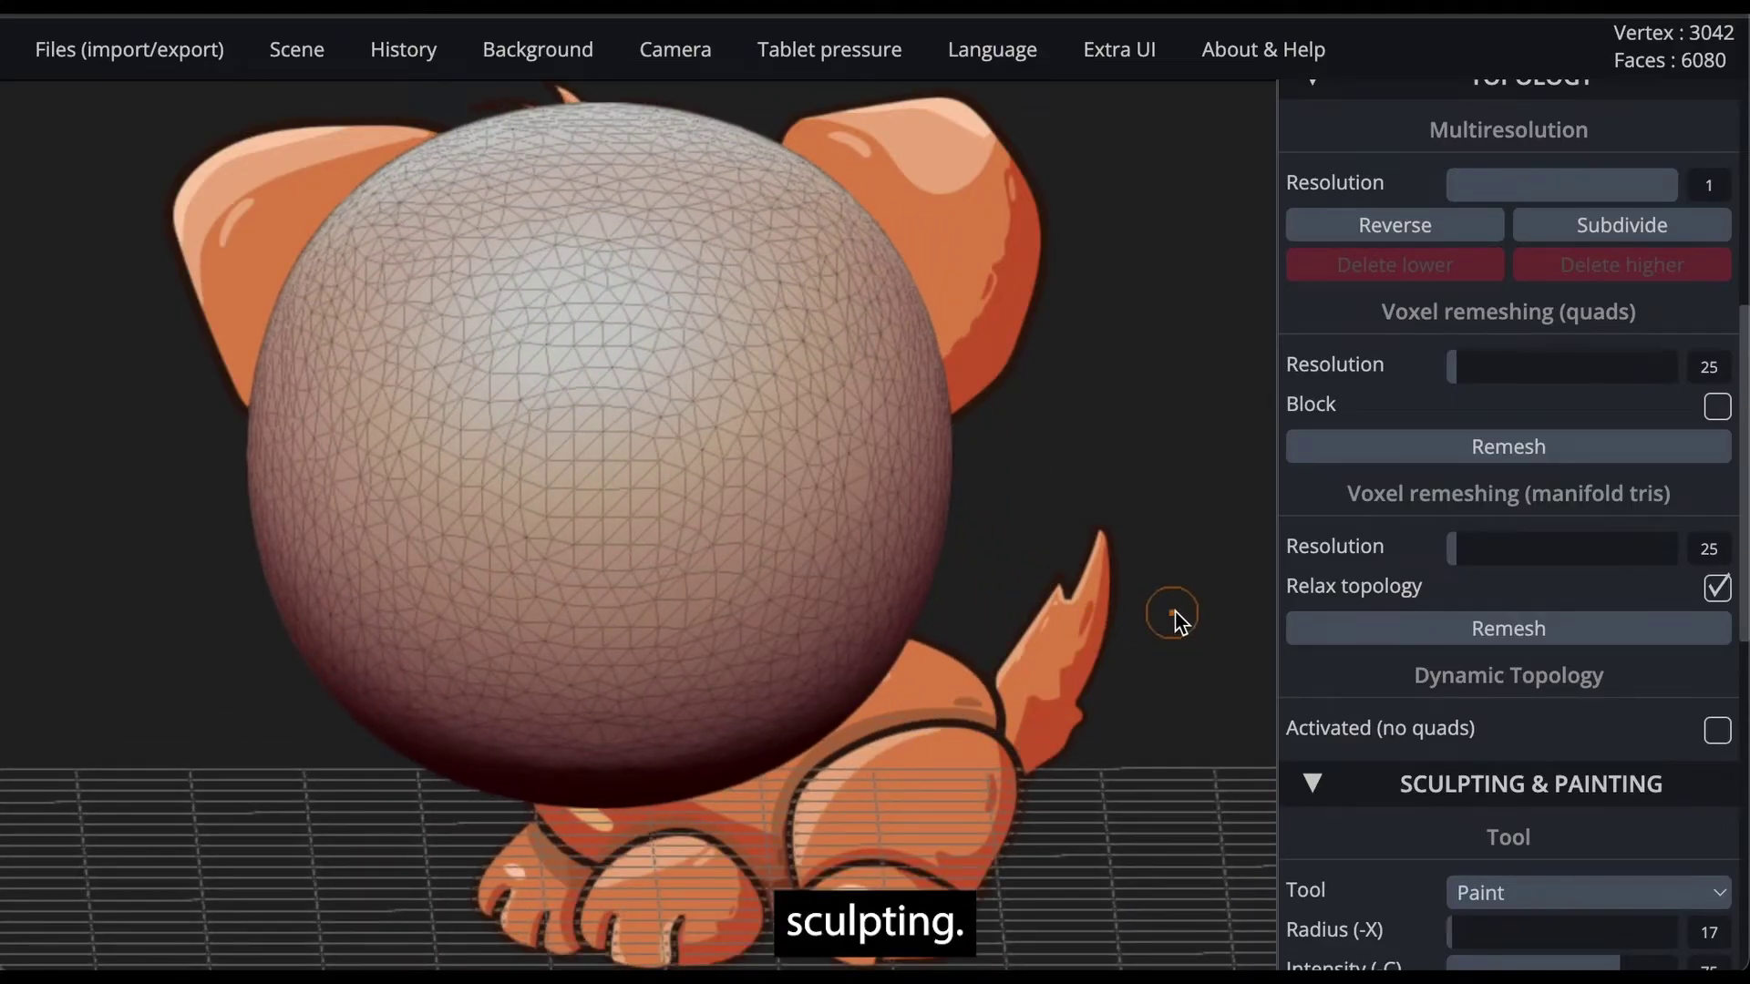
# - Turn off the wireframe display and collapse the Topology and Rendering settings
pyautogui.scroll(6, 1466, 691)
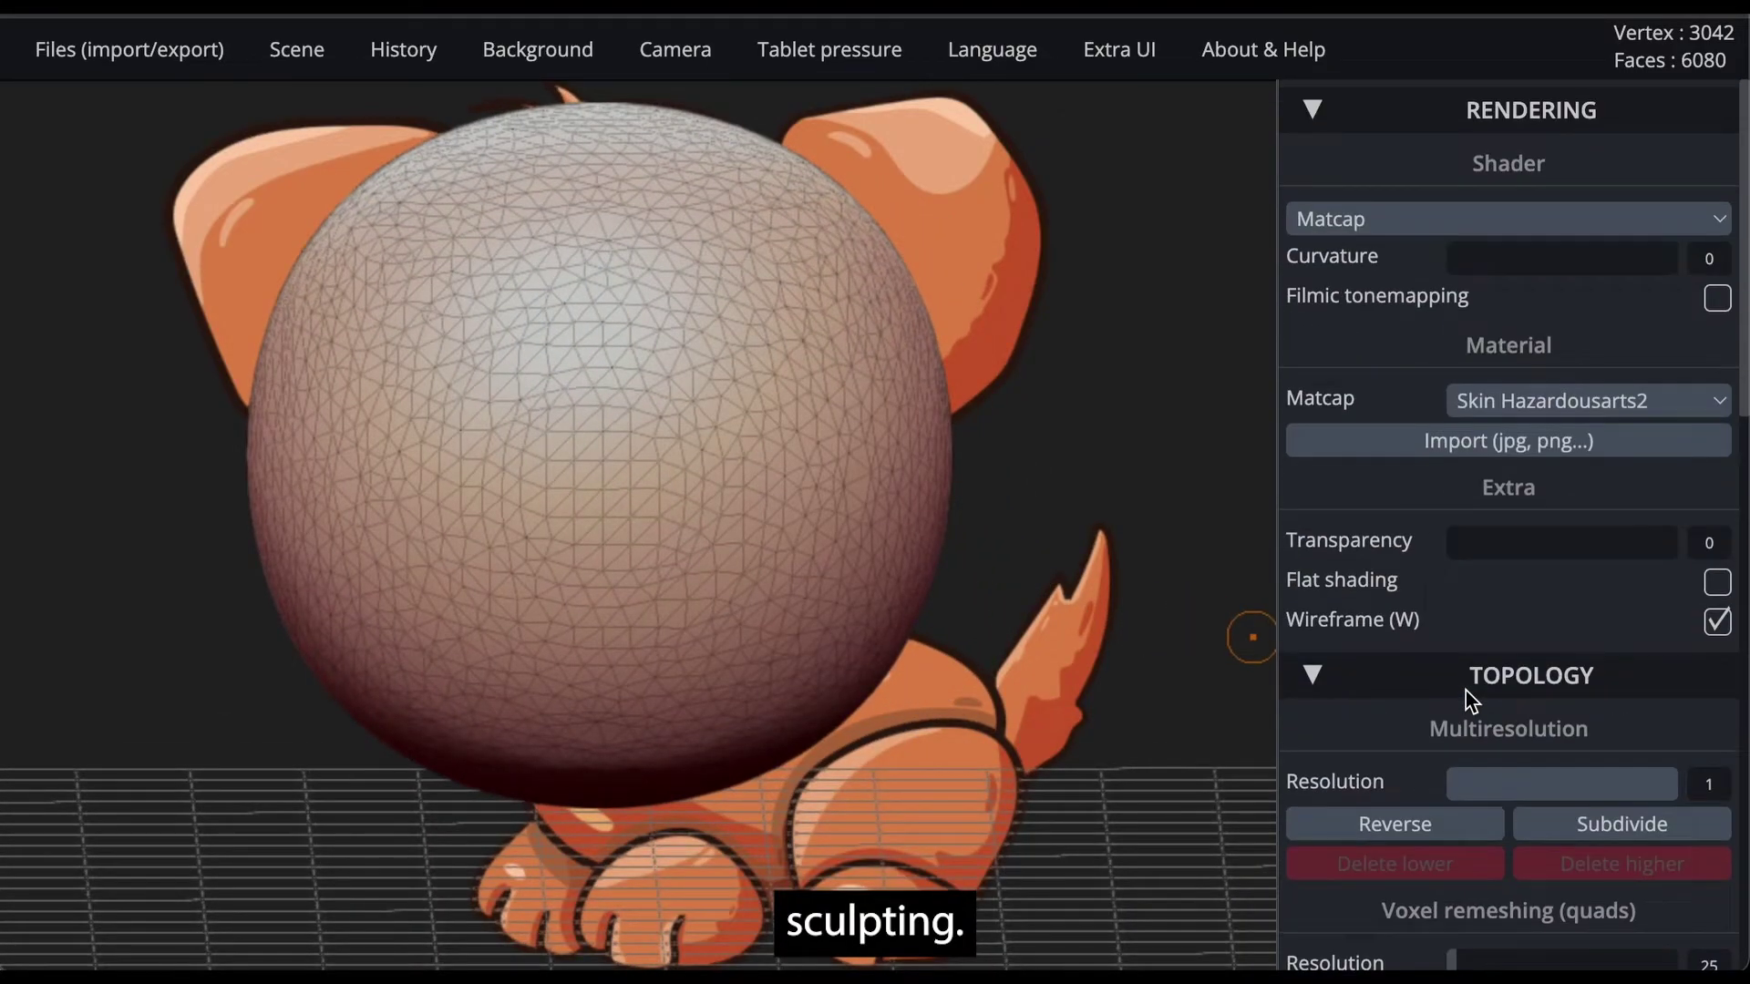
pyautogui.click(1419, 622)
pyautogui.click(1418, 680)
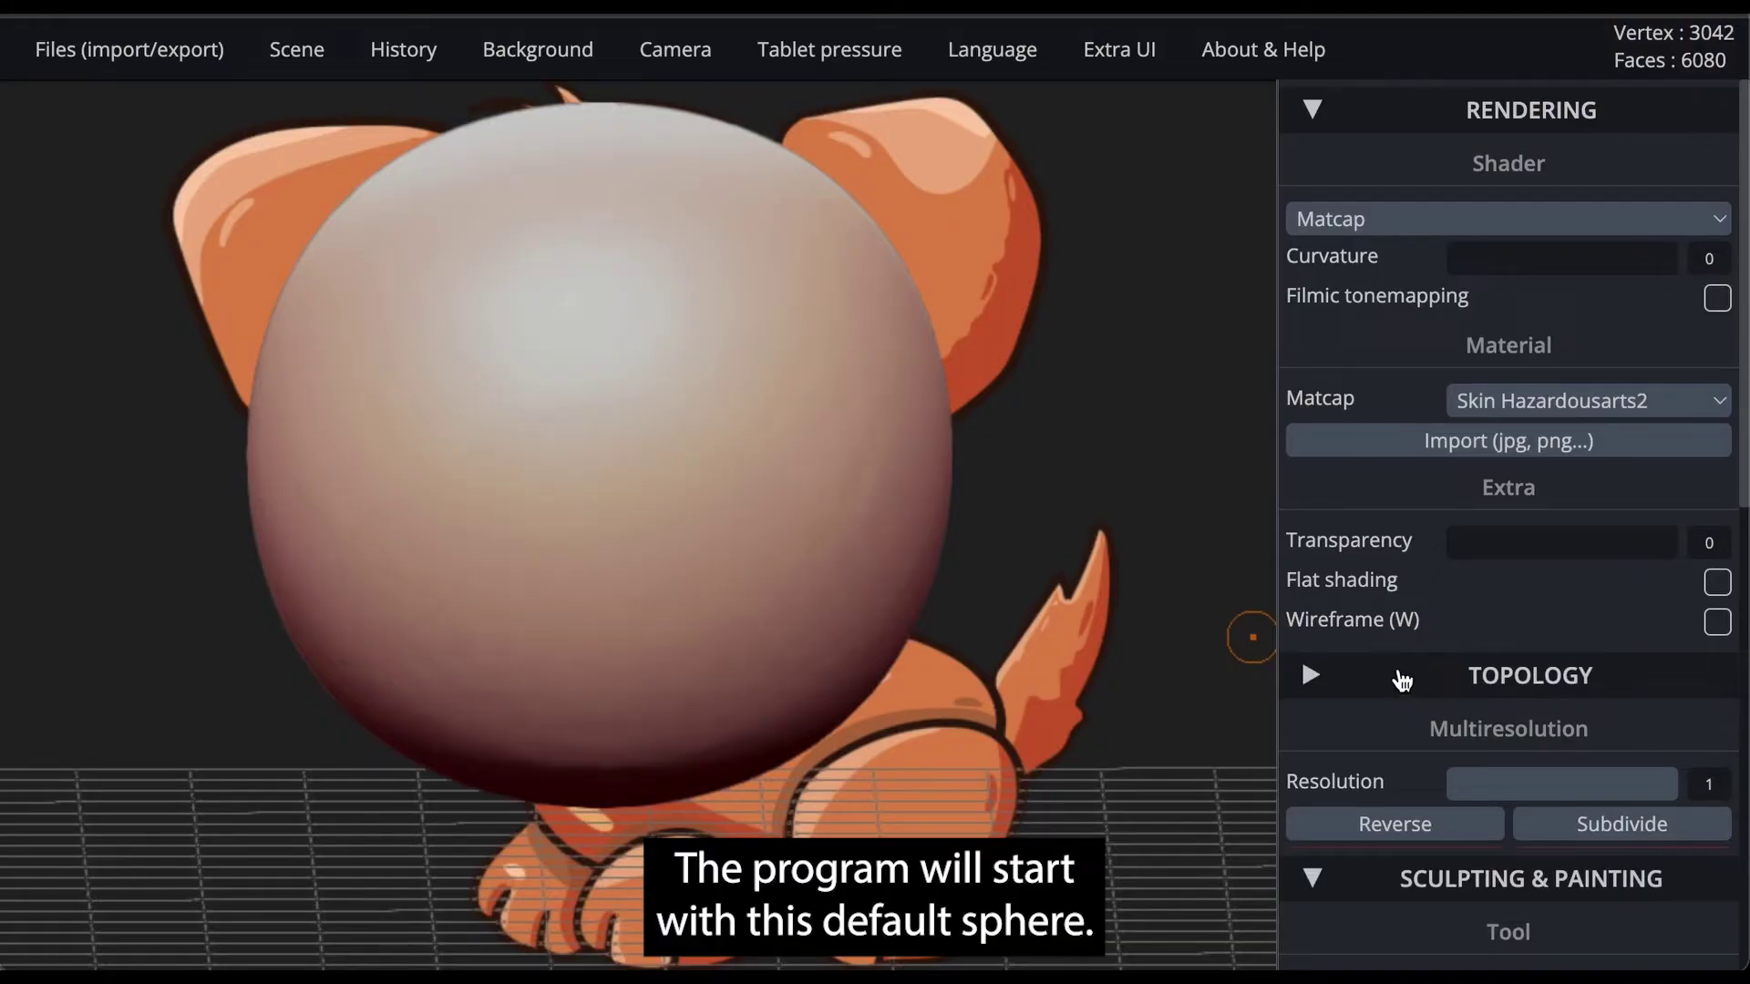
pyautogui.click(1313, 111)
# - Clear all objects from the scene and add a new sphere
pyautogui.moveTo(467, 86)
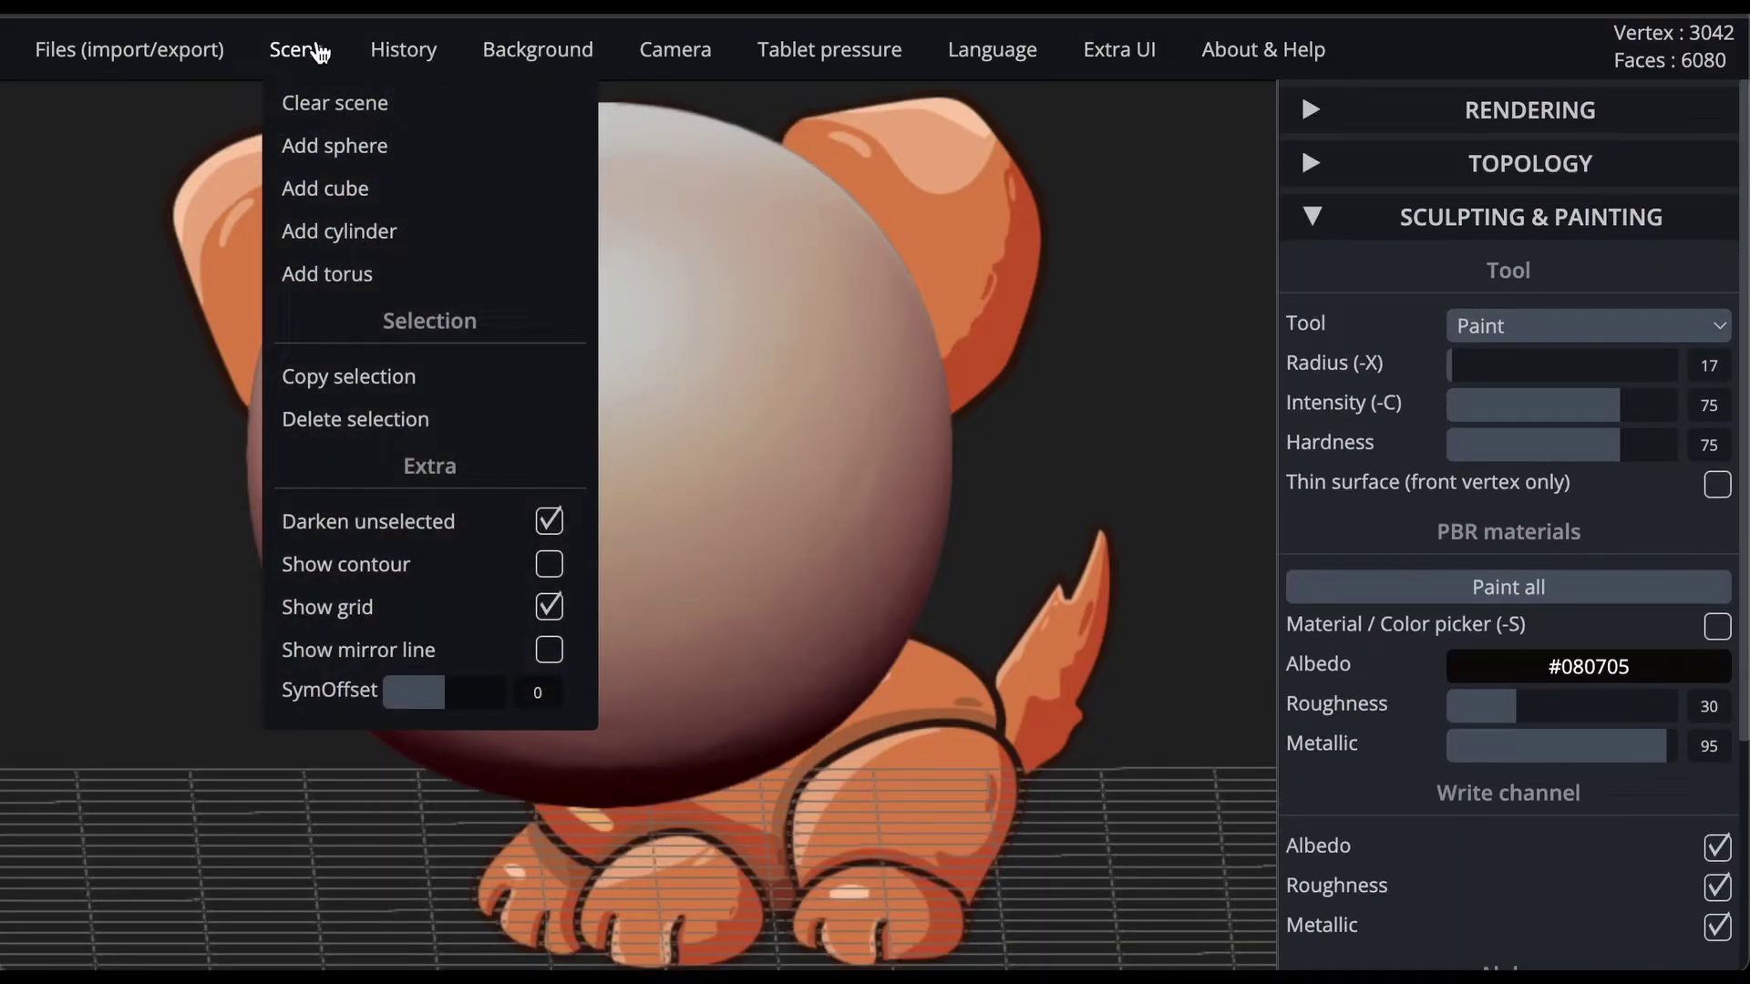
pyautogui.click(327, 103)
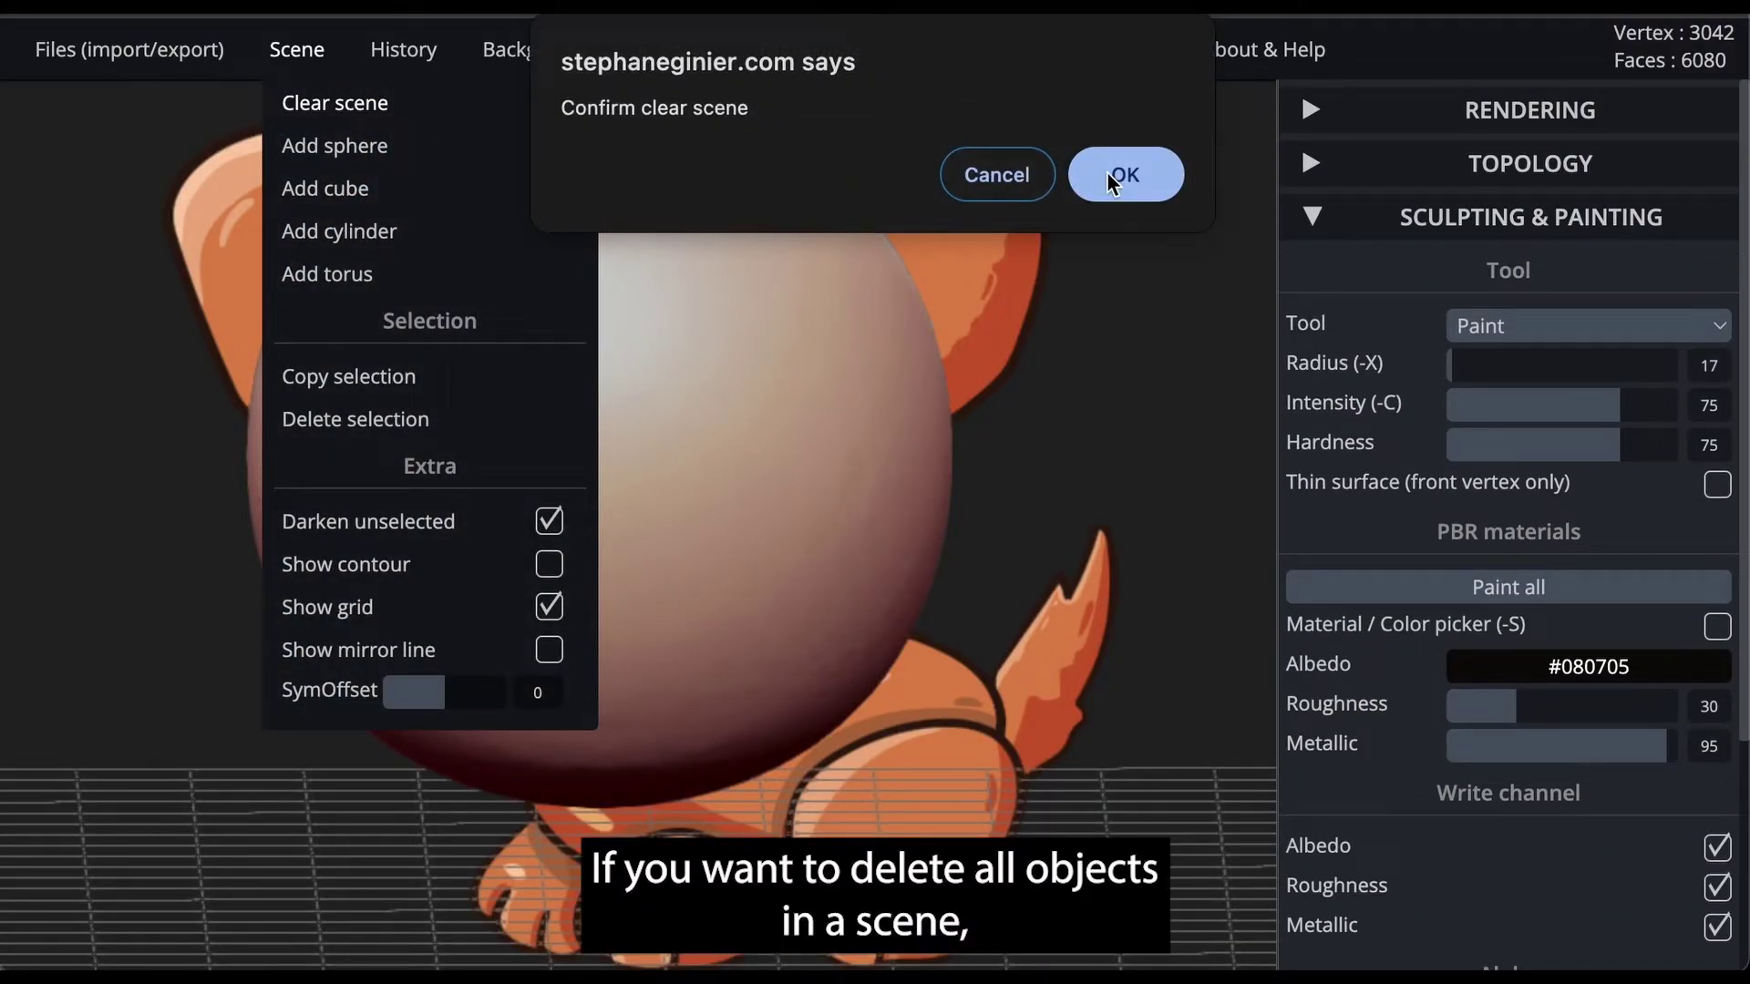
pyautogui.click(1108, 177)
pyautogui.click(296, 61)
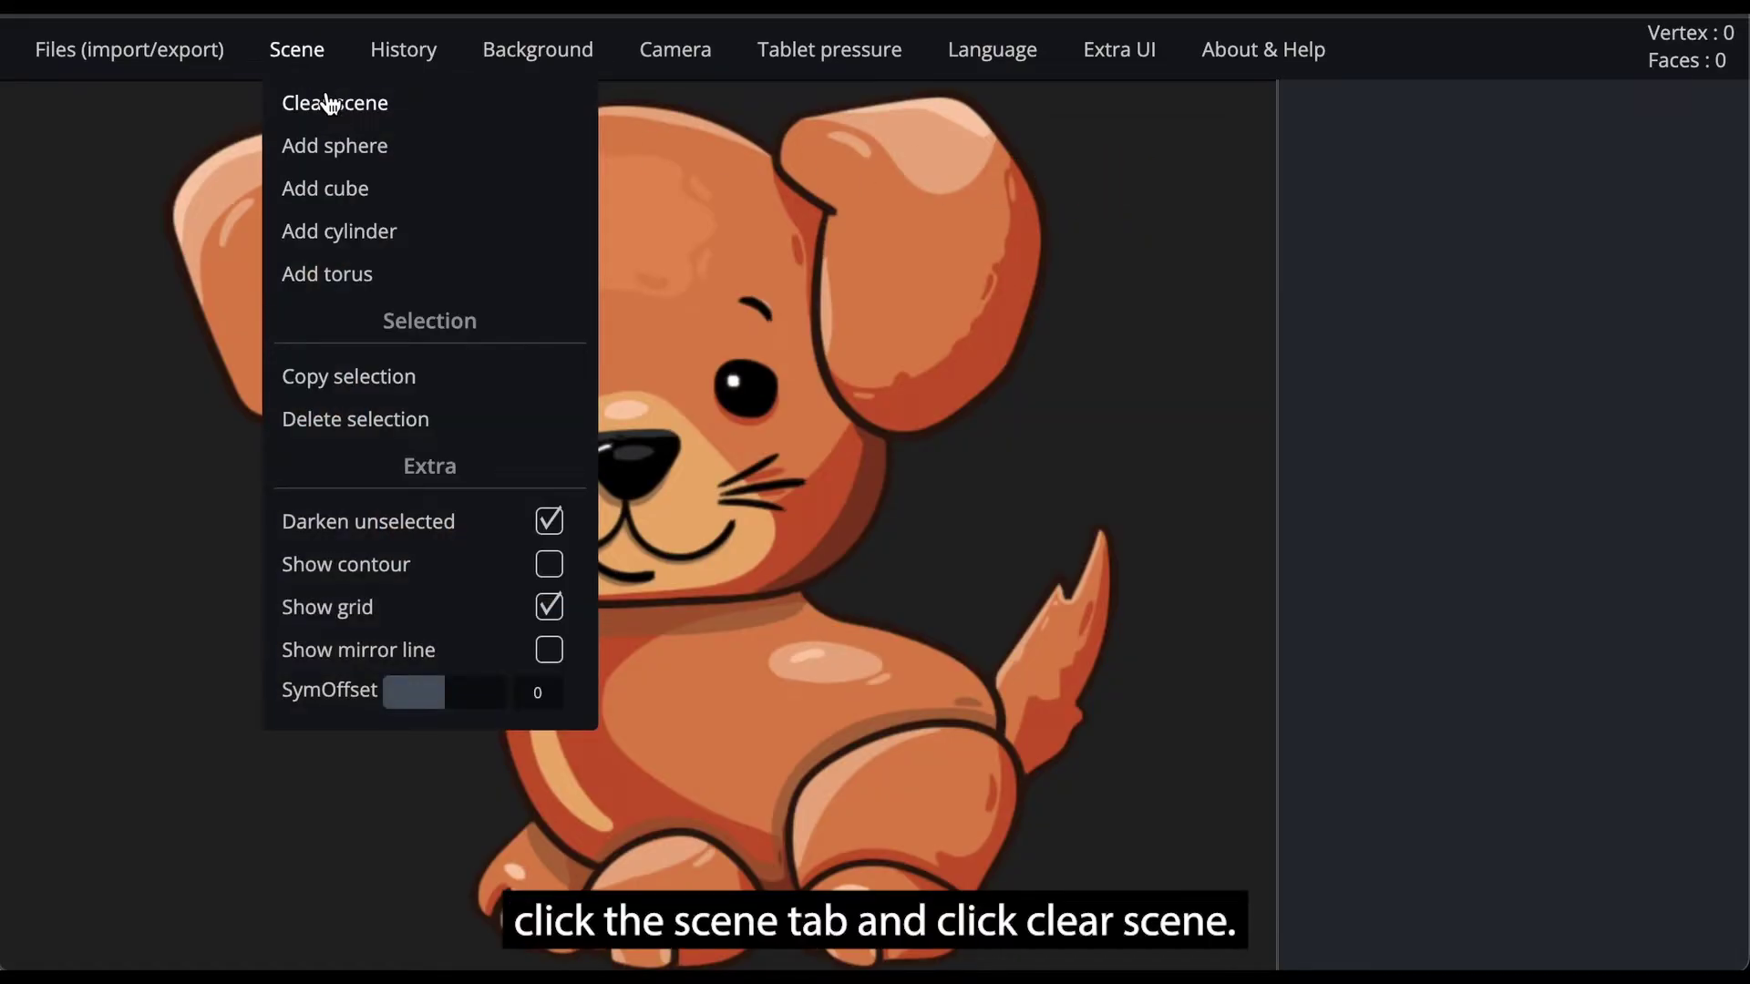
pyautogui.click(380, 153)
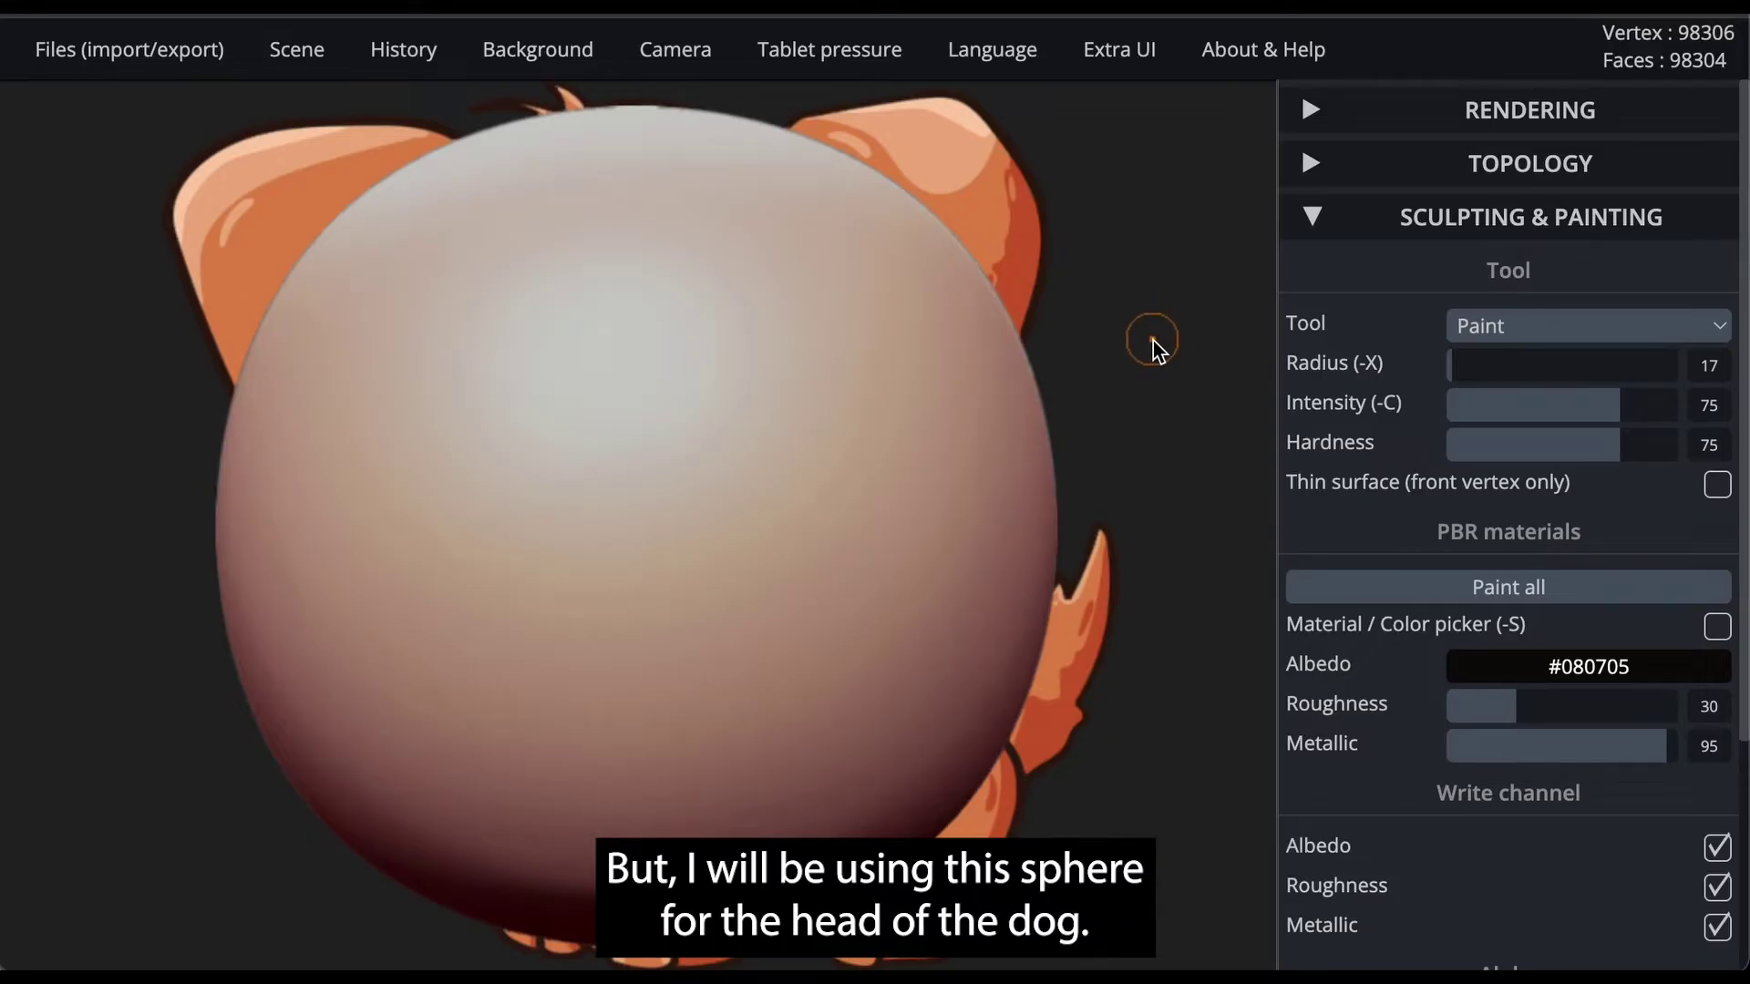
# - Adjust the view so the sphere roughly lines up with the puppy's head in the reference image
pyautogui.scroll(-3, 1139, 283)
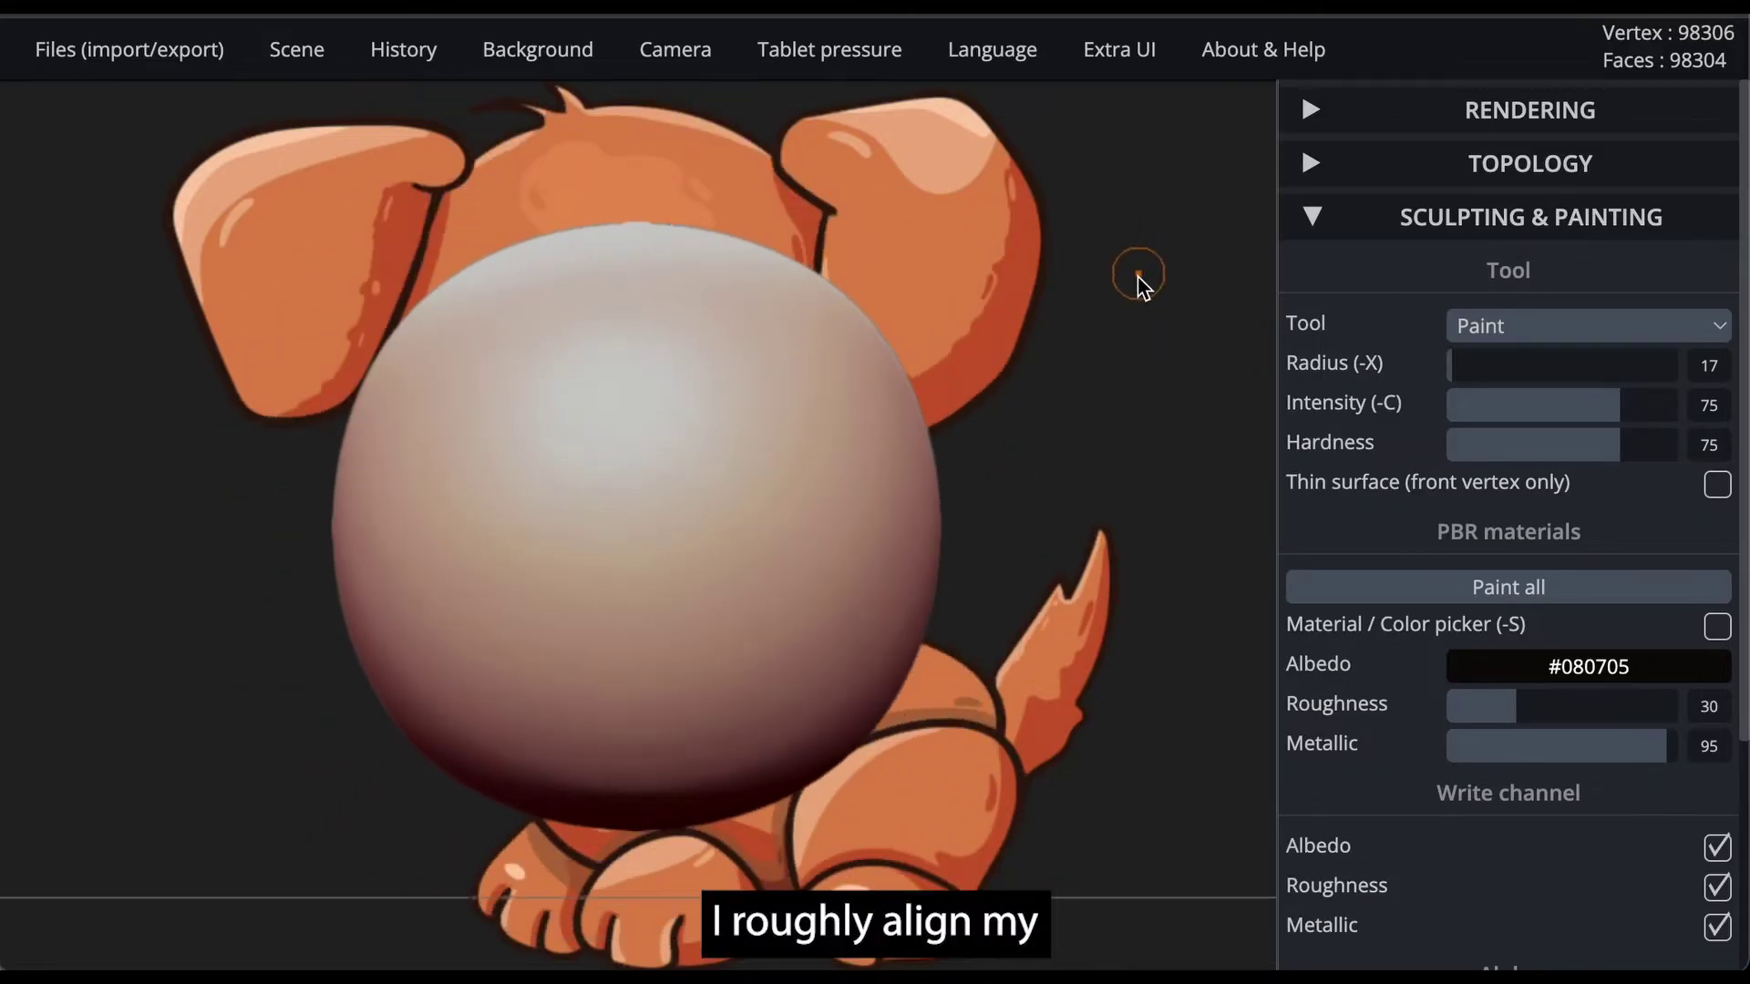
pyautogui.scroll(-3, 1137, 297)
pyautogui.moveTo(1095, 321); pyautogui.dragTo(1086, 210, button='middle')
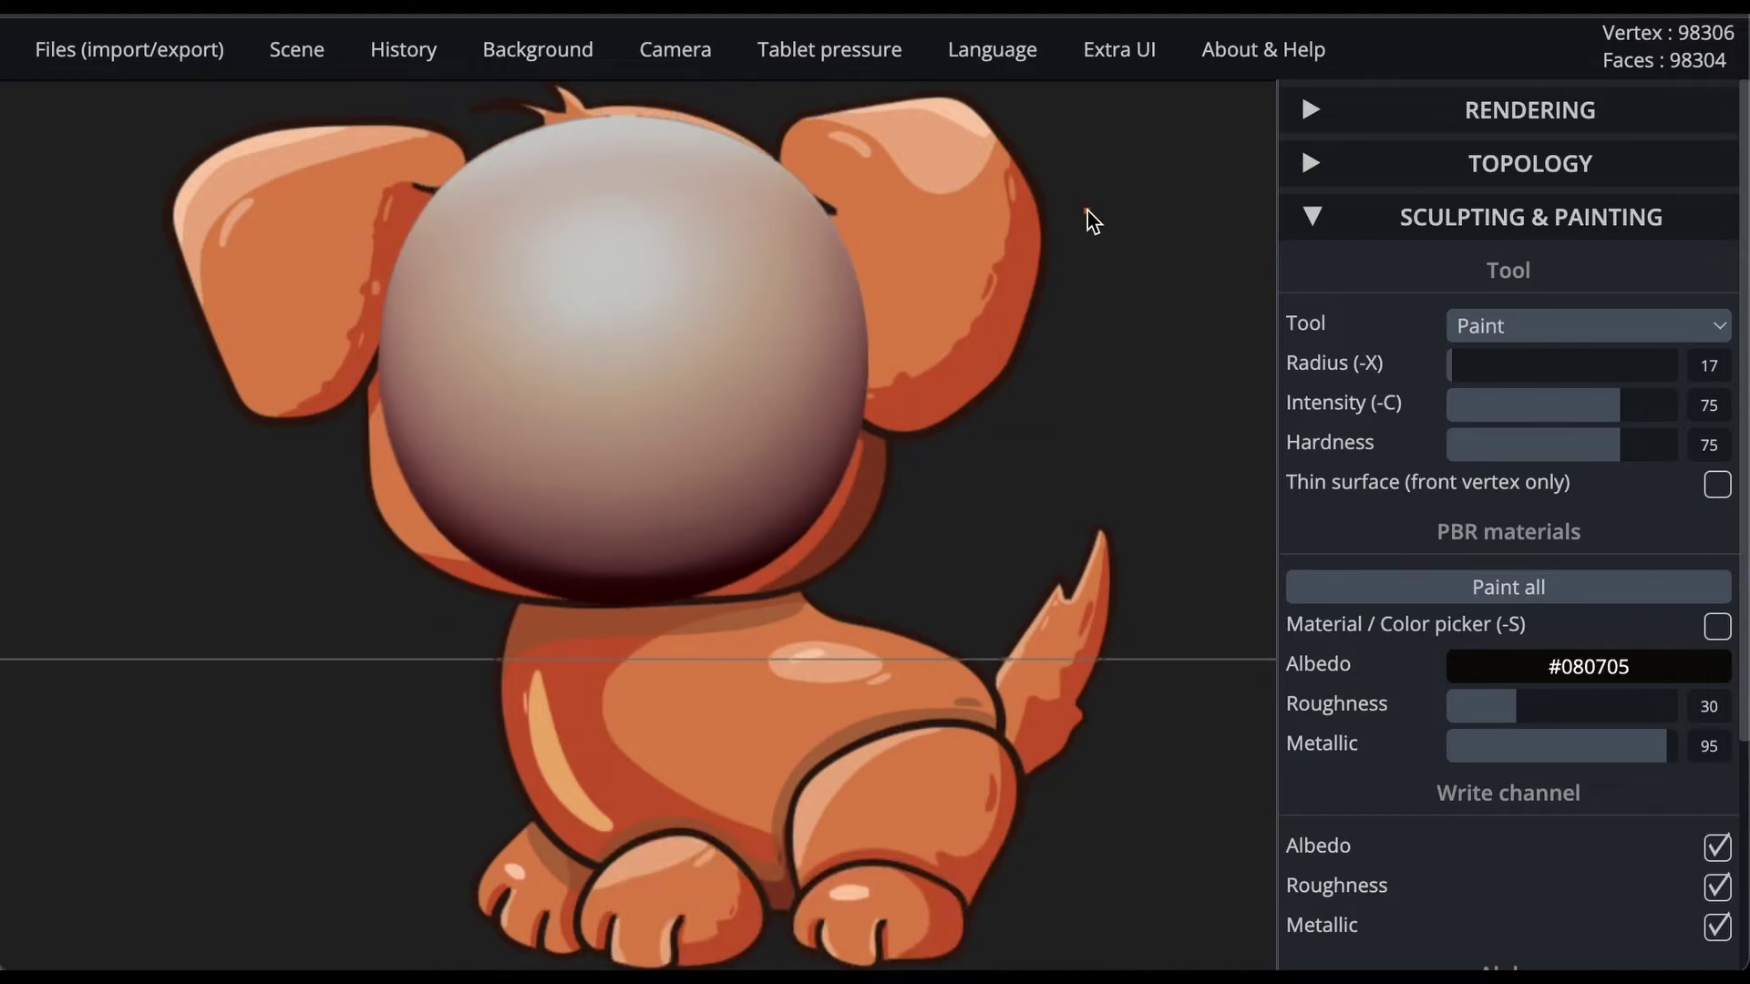
# - Inflate the sphere's lower cheeks to match the puppy's head, with Symmetry on, radius 177 and intensity 38
pyautogui.click(1499, 326)
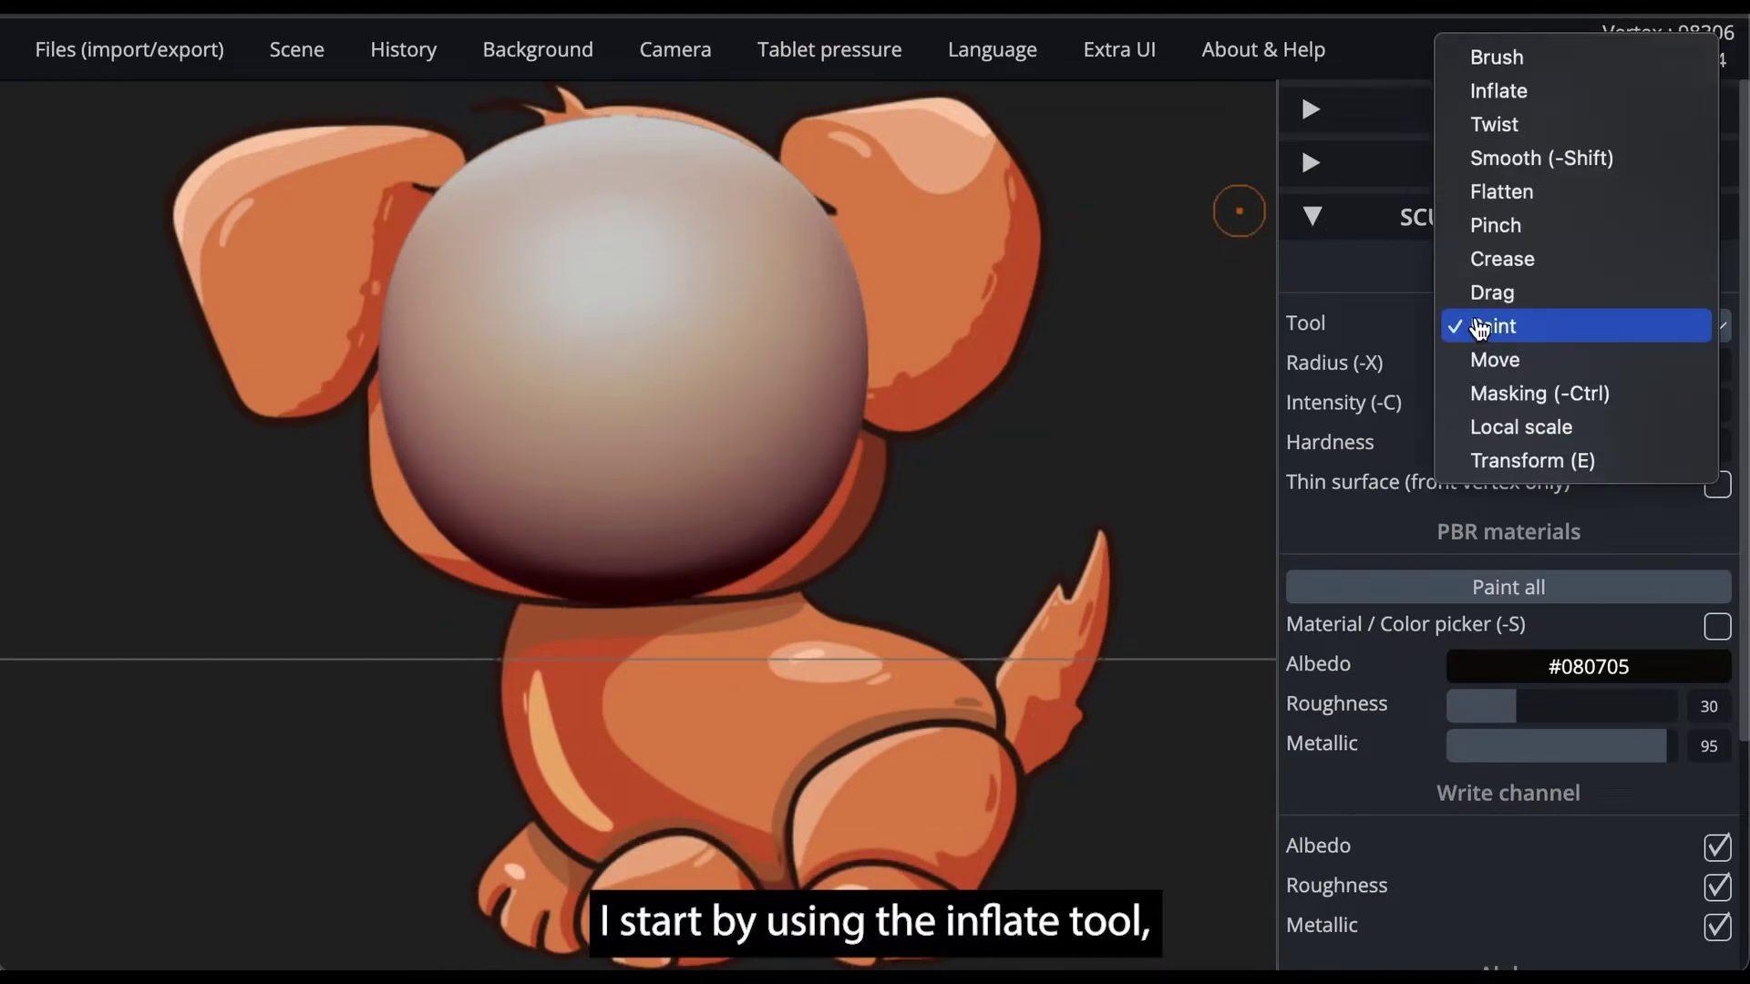
pyautogui.click(1524, 91)
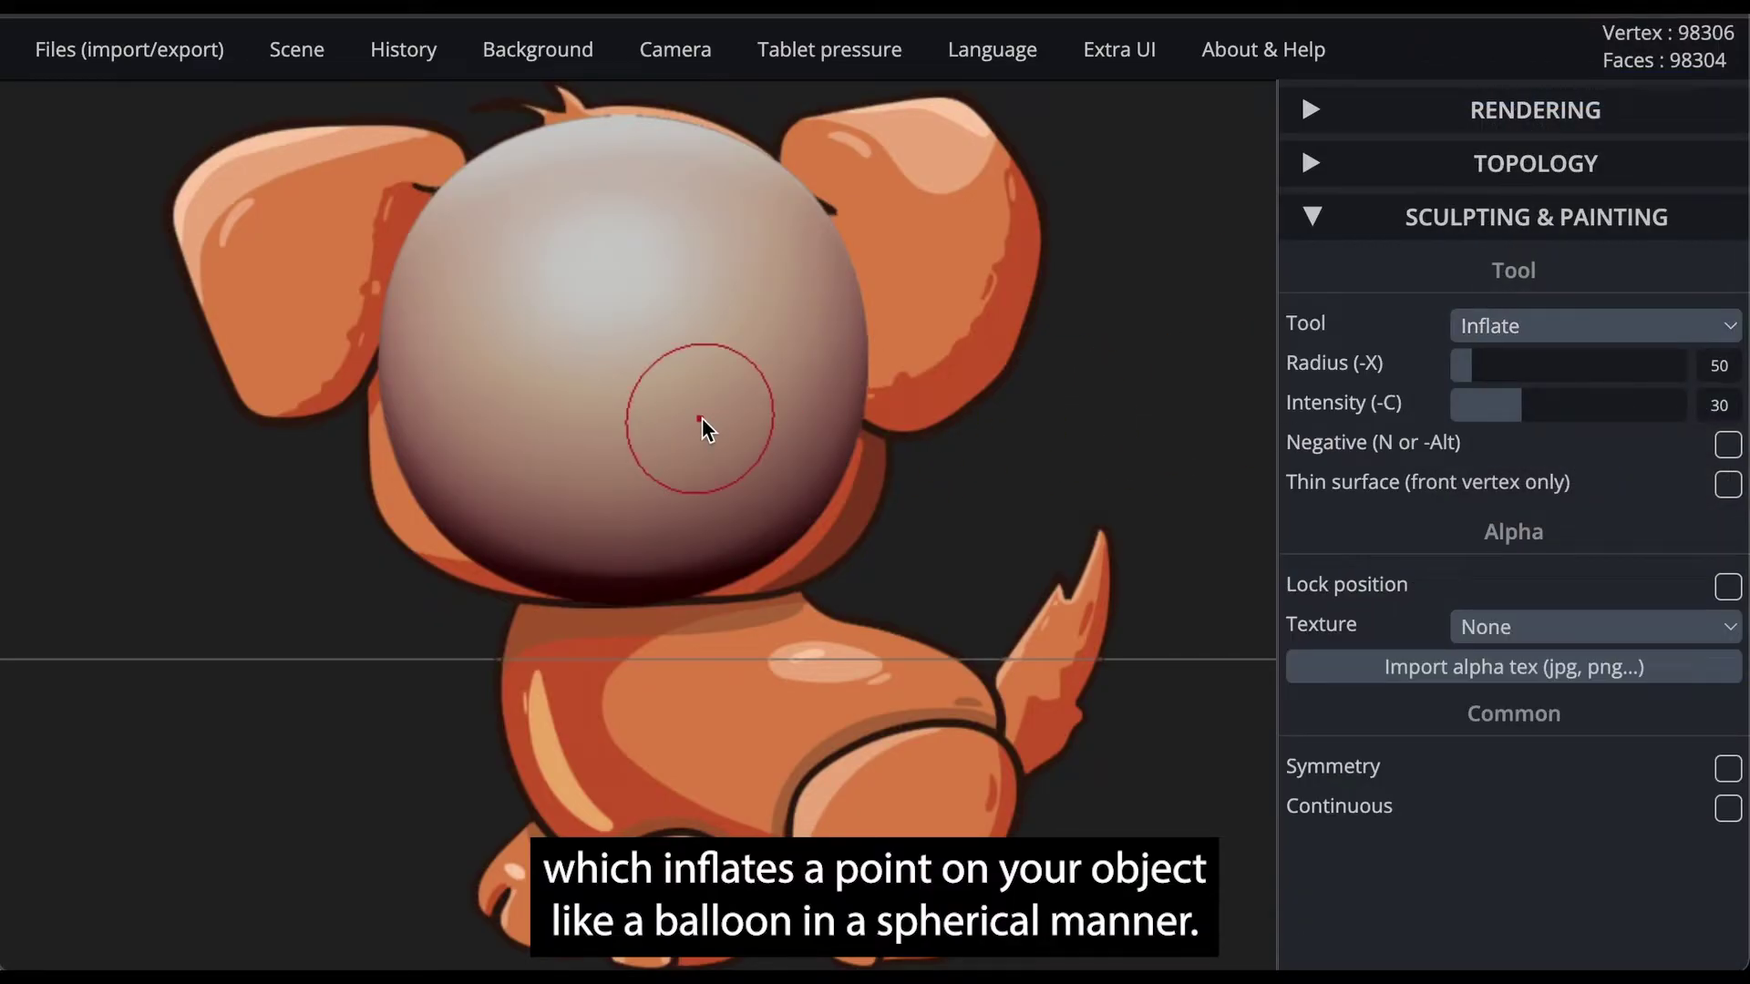
pyautogui.click(1345, 779)
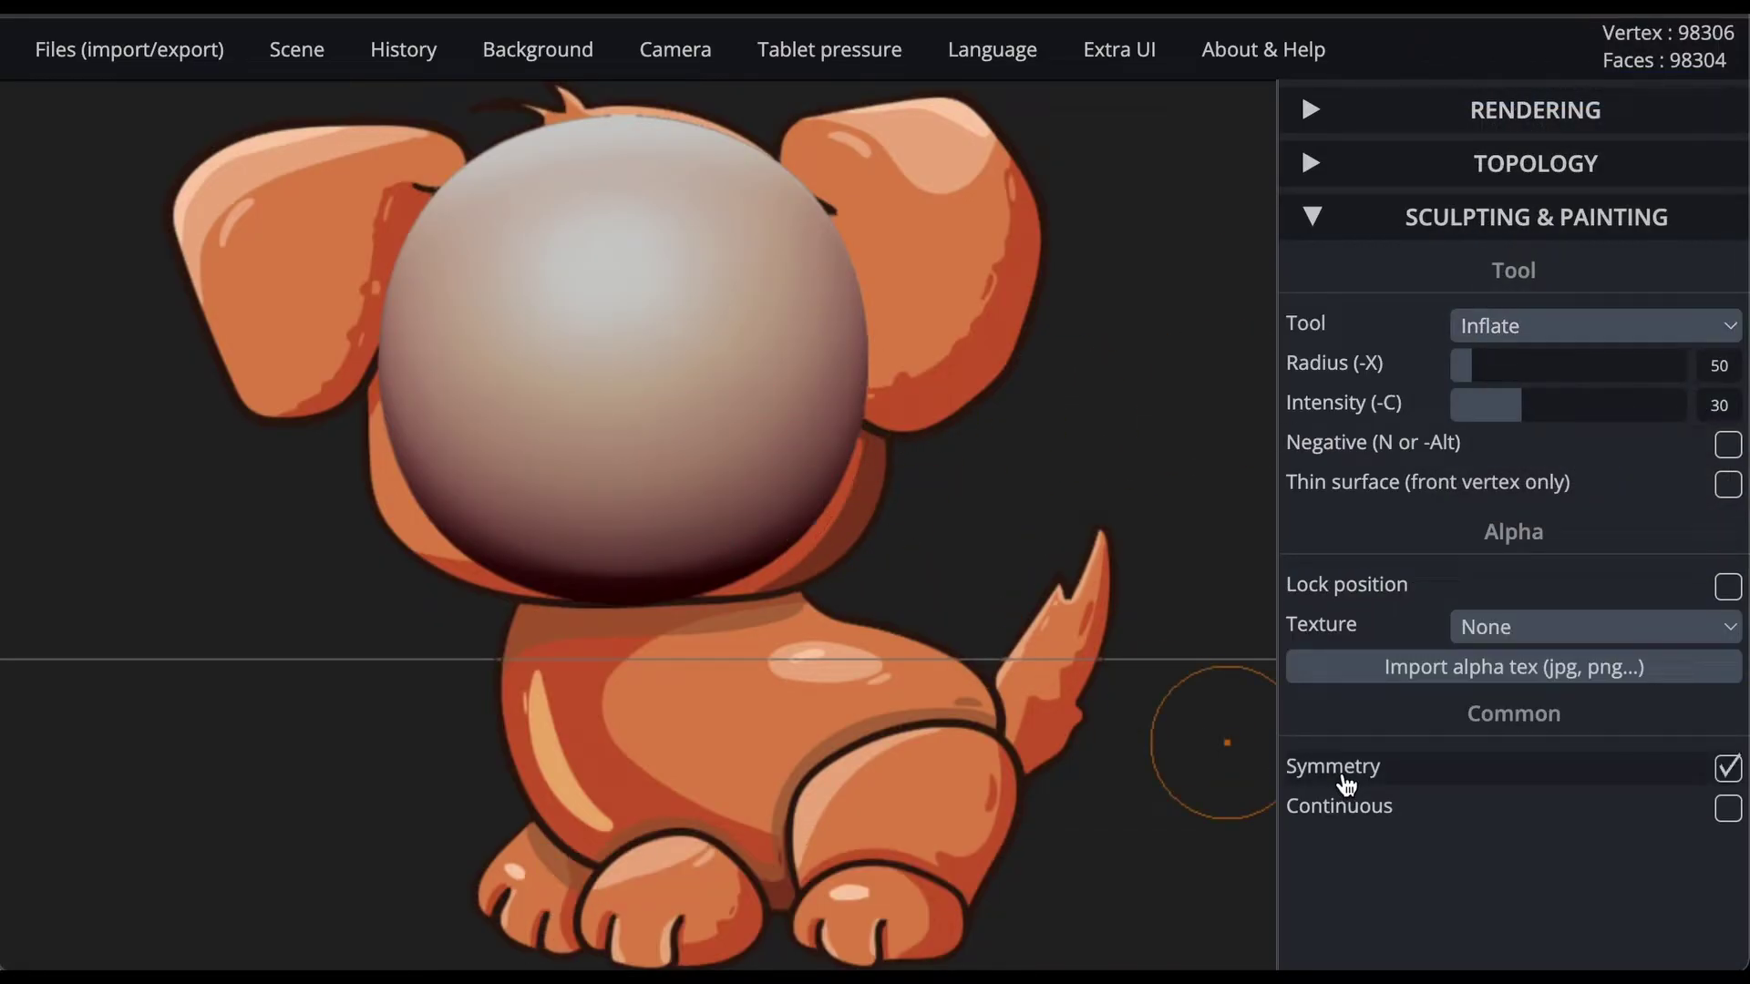
pyautogui.moveTo(1489, 381); pyautogui.dragTo(1496, 377)
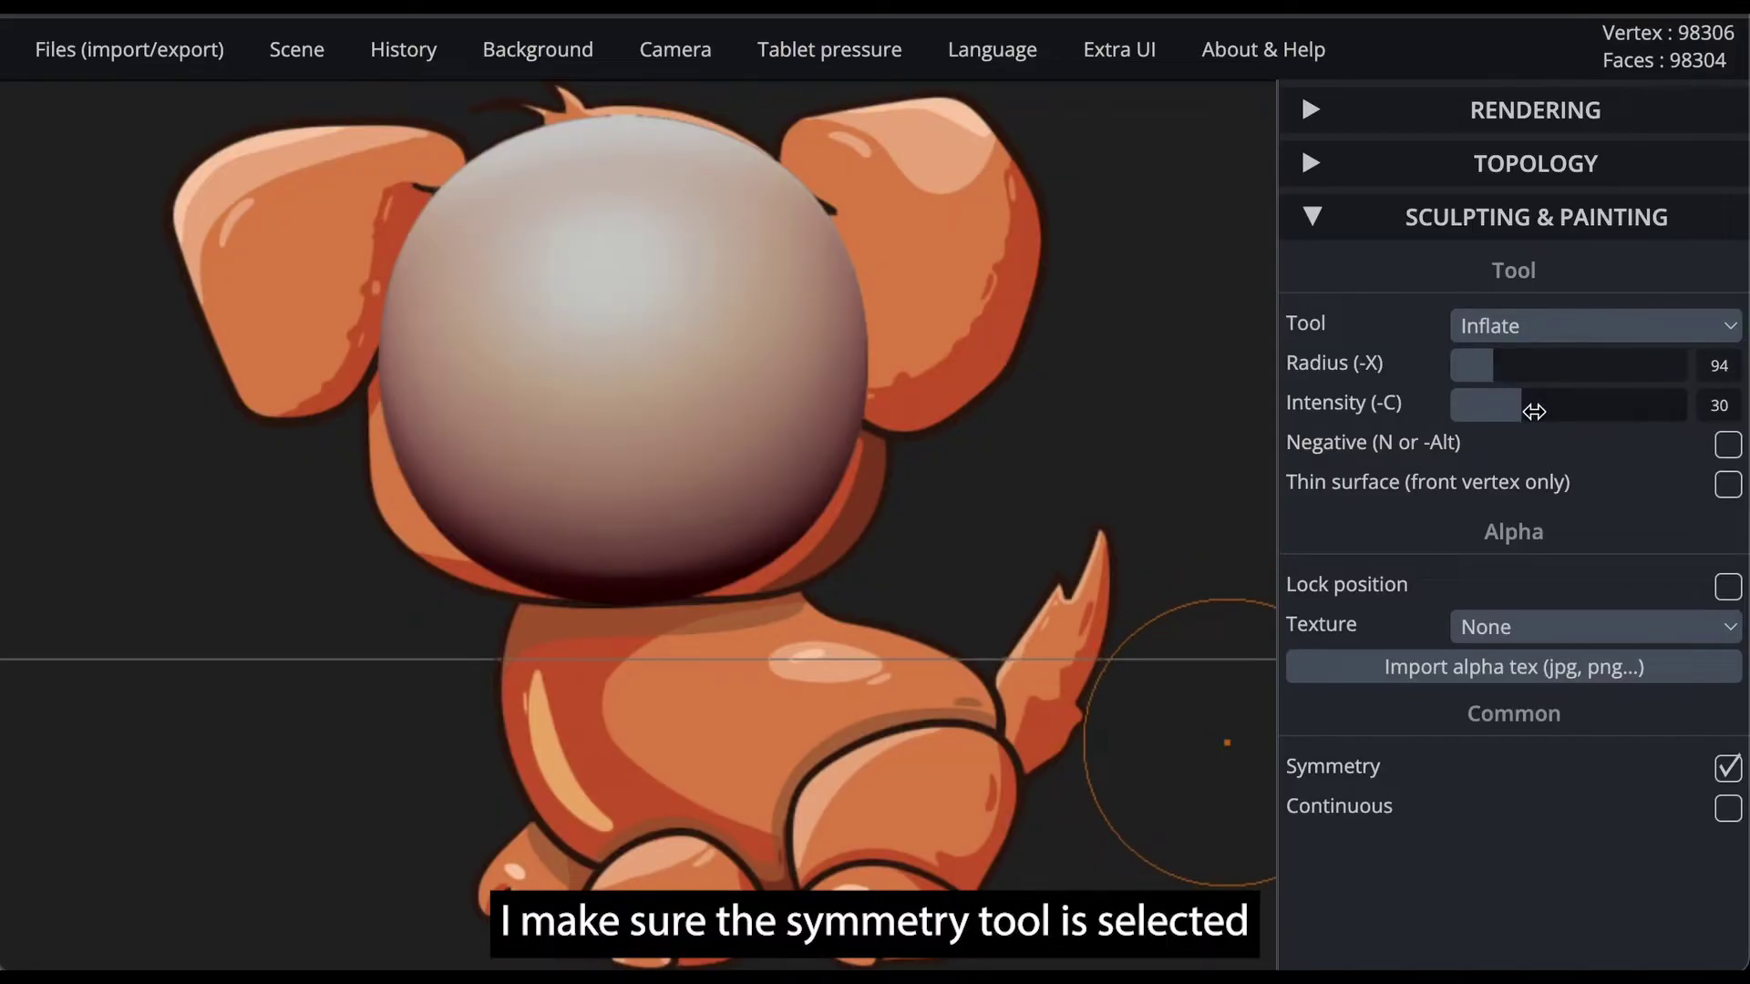
pyautogui.click(1533, 369)
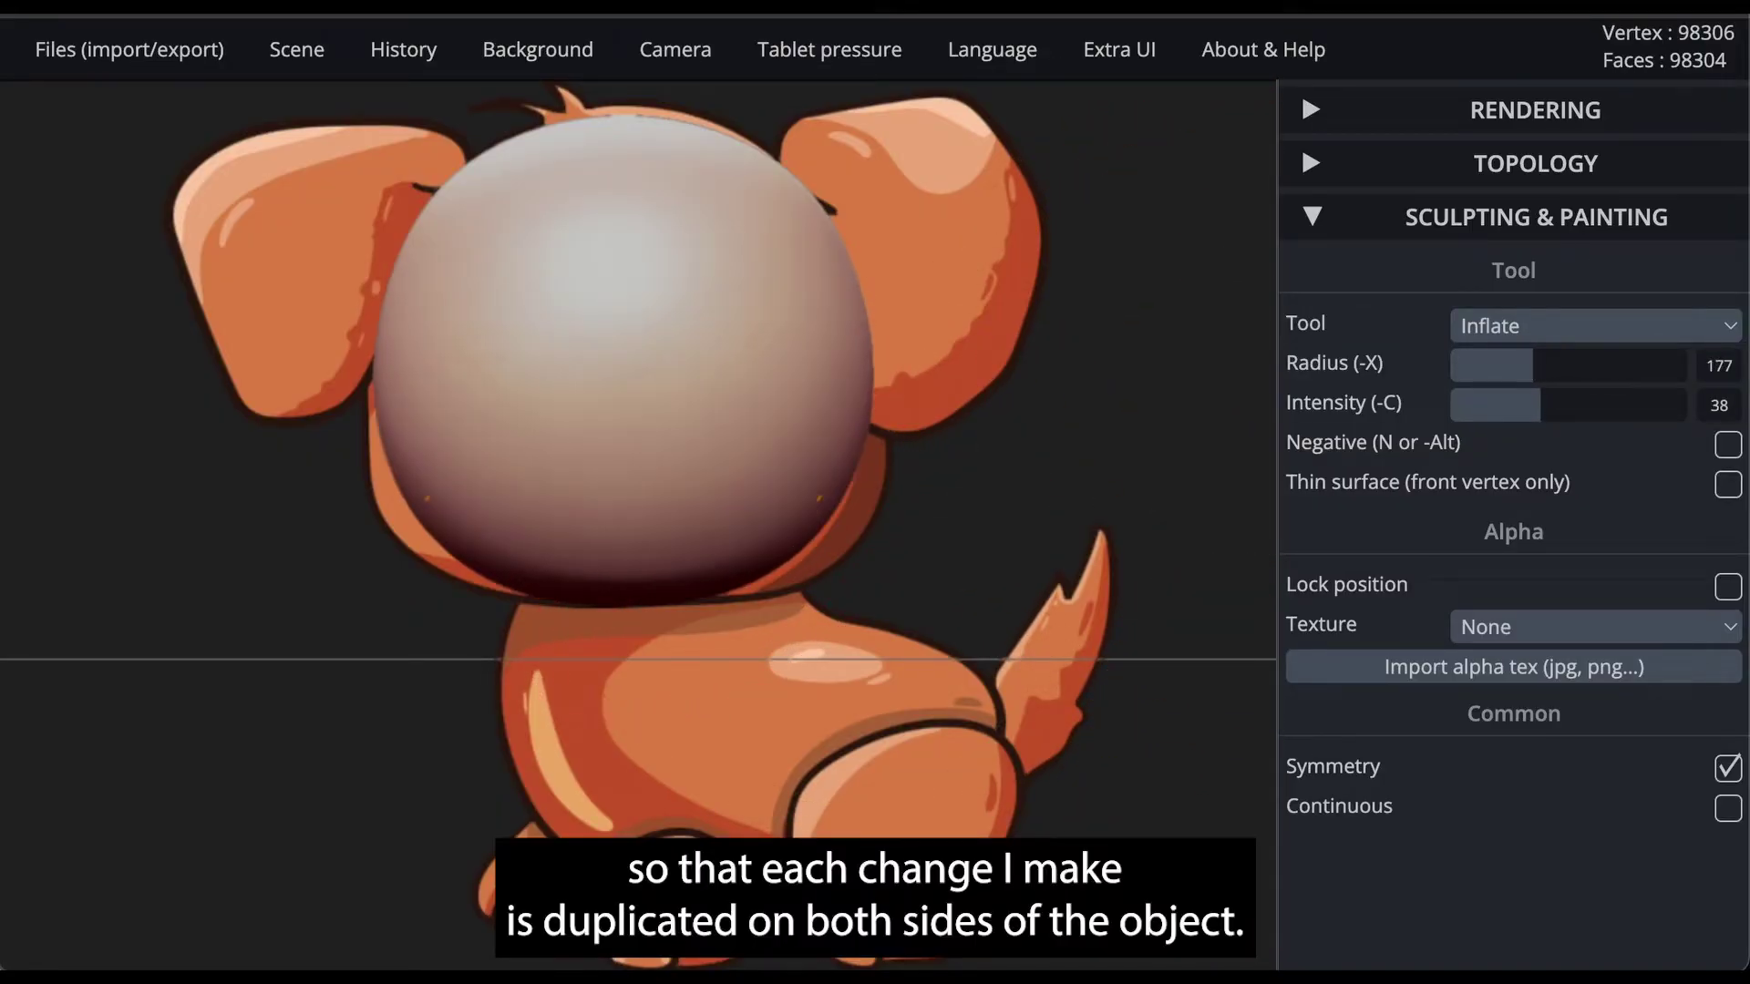
pyautogui.moveTo(833, 506); pyautogui.dragTo(770, 551)
pyautogui.moveTo(859, 504)
pyautogui.mouseDown()
pyautogui.moveTo(873, 451)
pyautogui.moveTo(829, 538)
pyautogui.mouseUp()
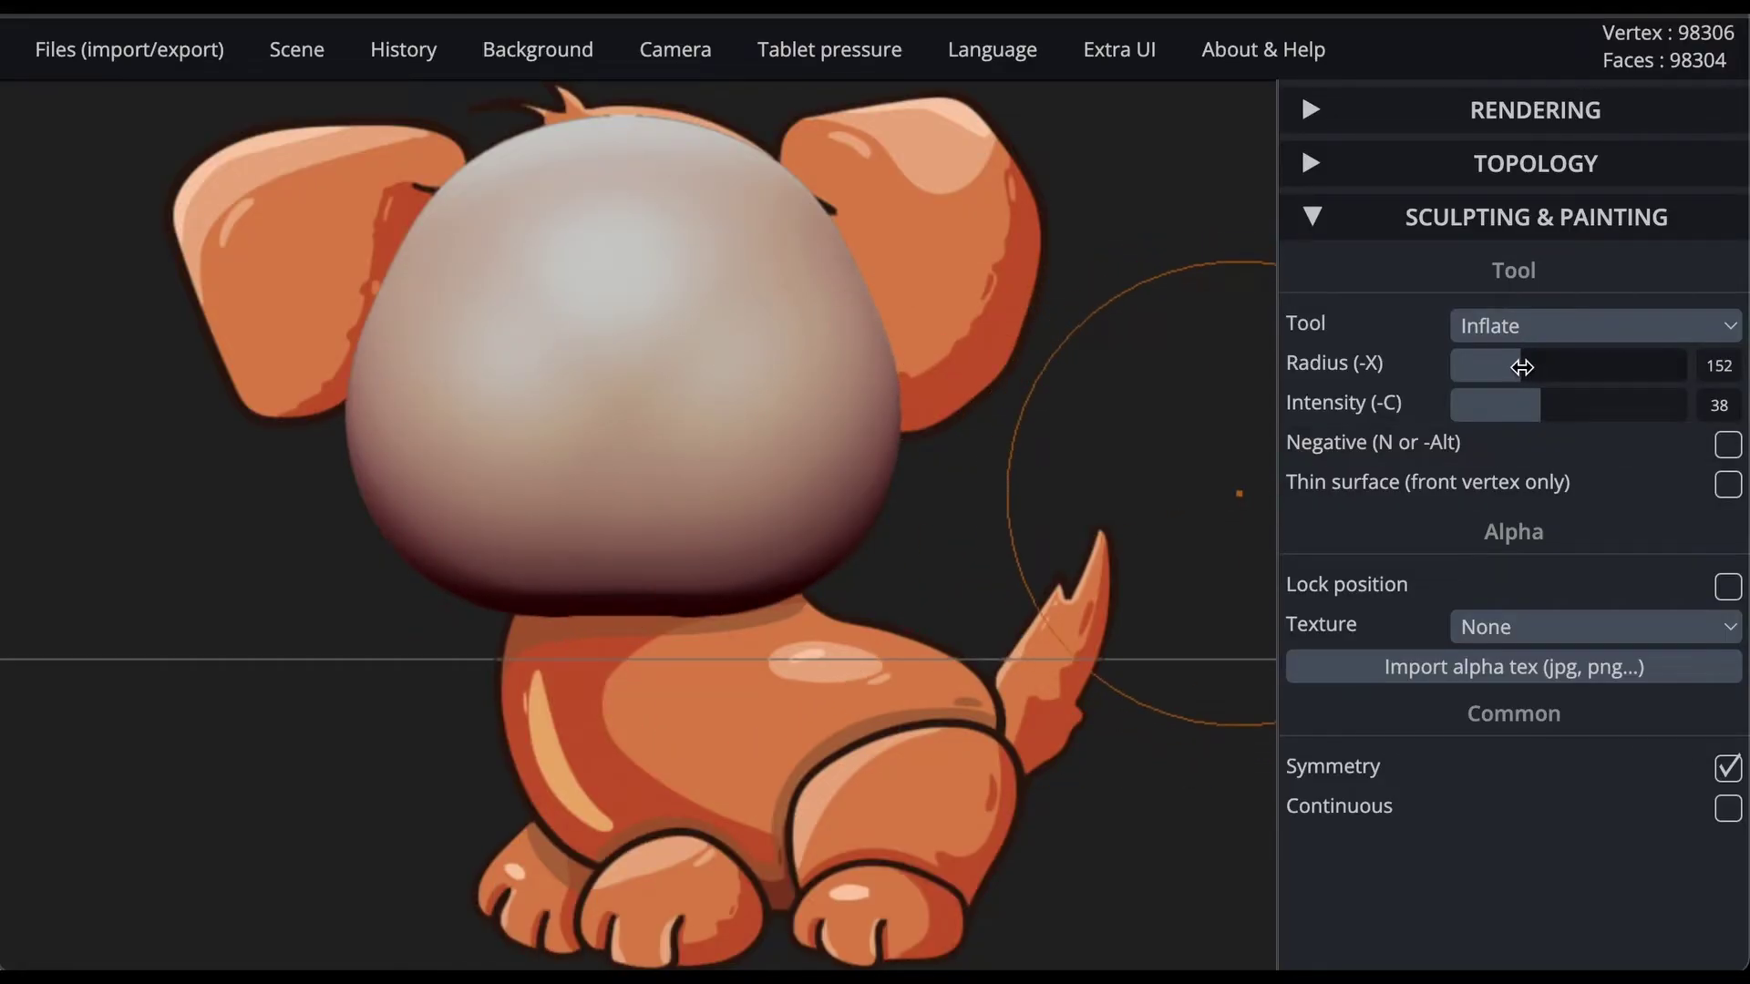
# - Set the Inflate radius to 114 and puff out a muzzle at the lower centre of the head
pyautogui.moveTo(1522, 367); pyautogui.dragTo(1502, 372)
pyautogui.moveTo(611, 426)
pyautogui.mouseDown()
pyautogui.moveTo(576, 401)
pyautogui.moveTo(609, 480)
pyautogui.mouseUp()
pyautogui.moveTo(552, 450)
pyautogui.mouseDown(button='right')
pyautogui.moveTo(852, 481)
pyautogui.moveTo(999, 434)
pyautogui.moveTo(976, 492)
pyautogui.moveTo(752, 500)
pyautogui.moveTo(547, 457)
pyautogui.mouseUp(button='right')
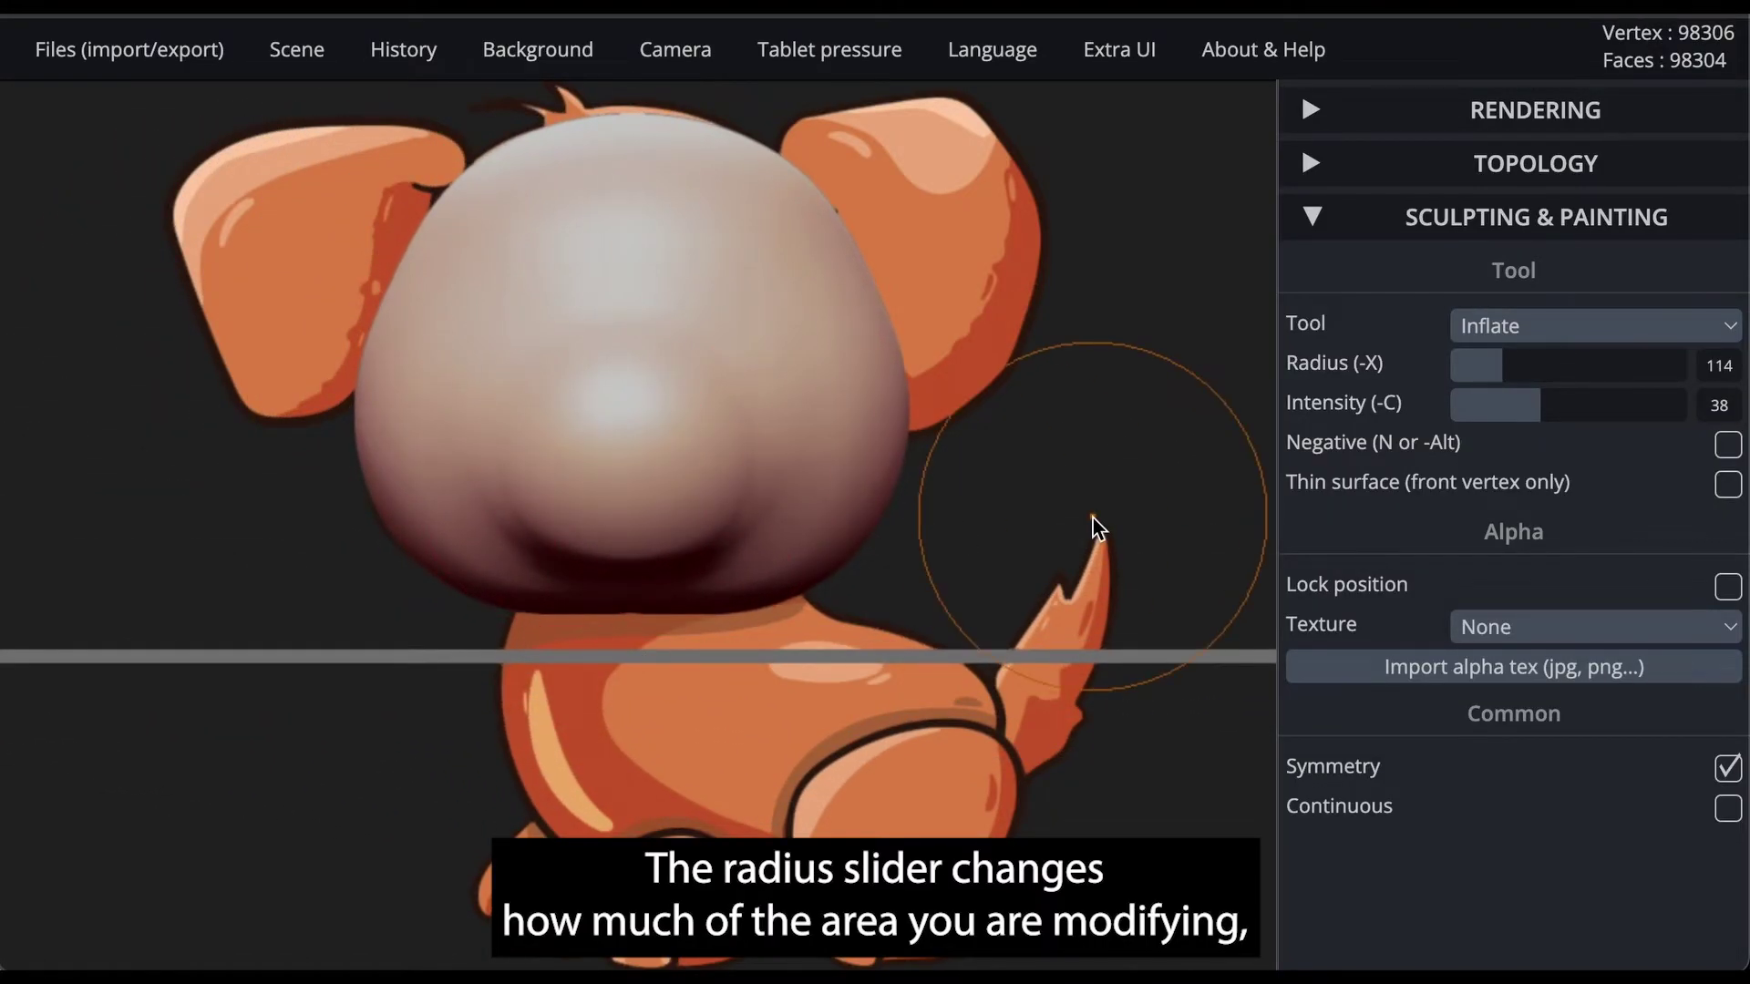
# - Build up a rounded nose on the muzzle with the Brush tool at radius 50 and intensity 50
pyautogui.click(1541, 326)
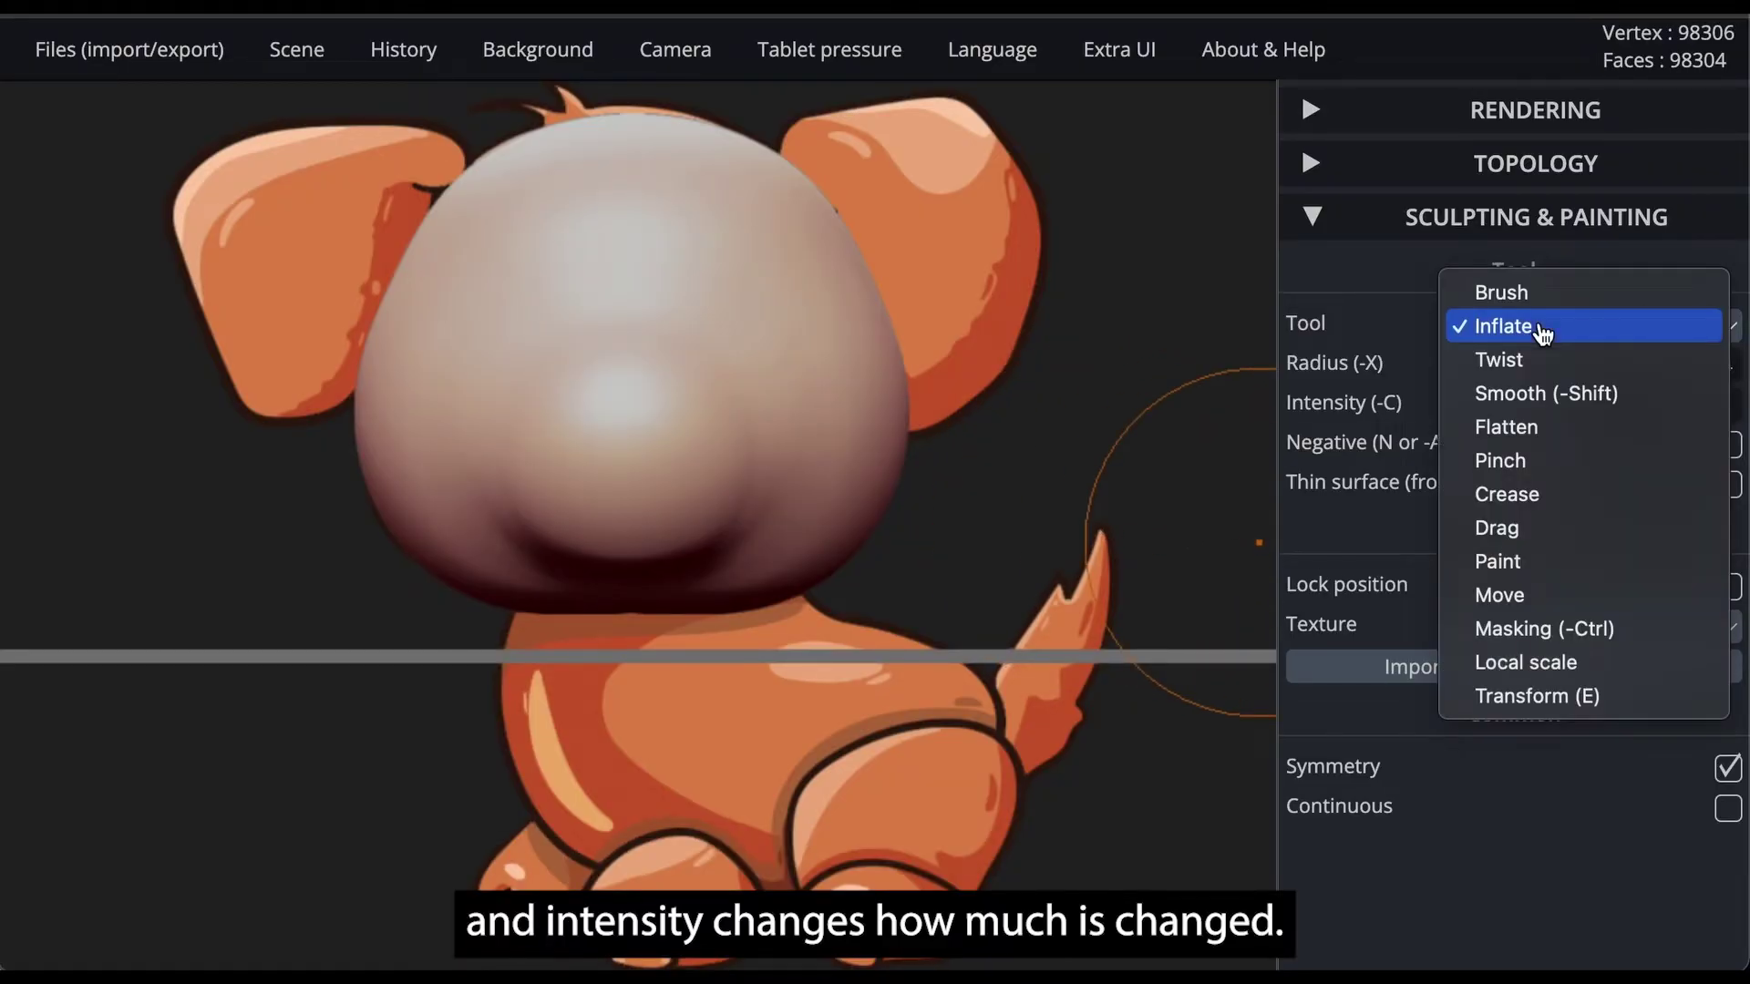
pyautogui.click(1539, 294)
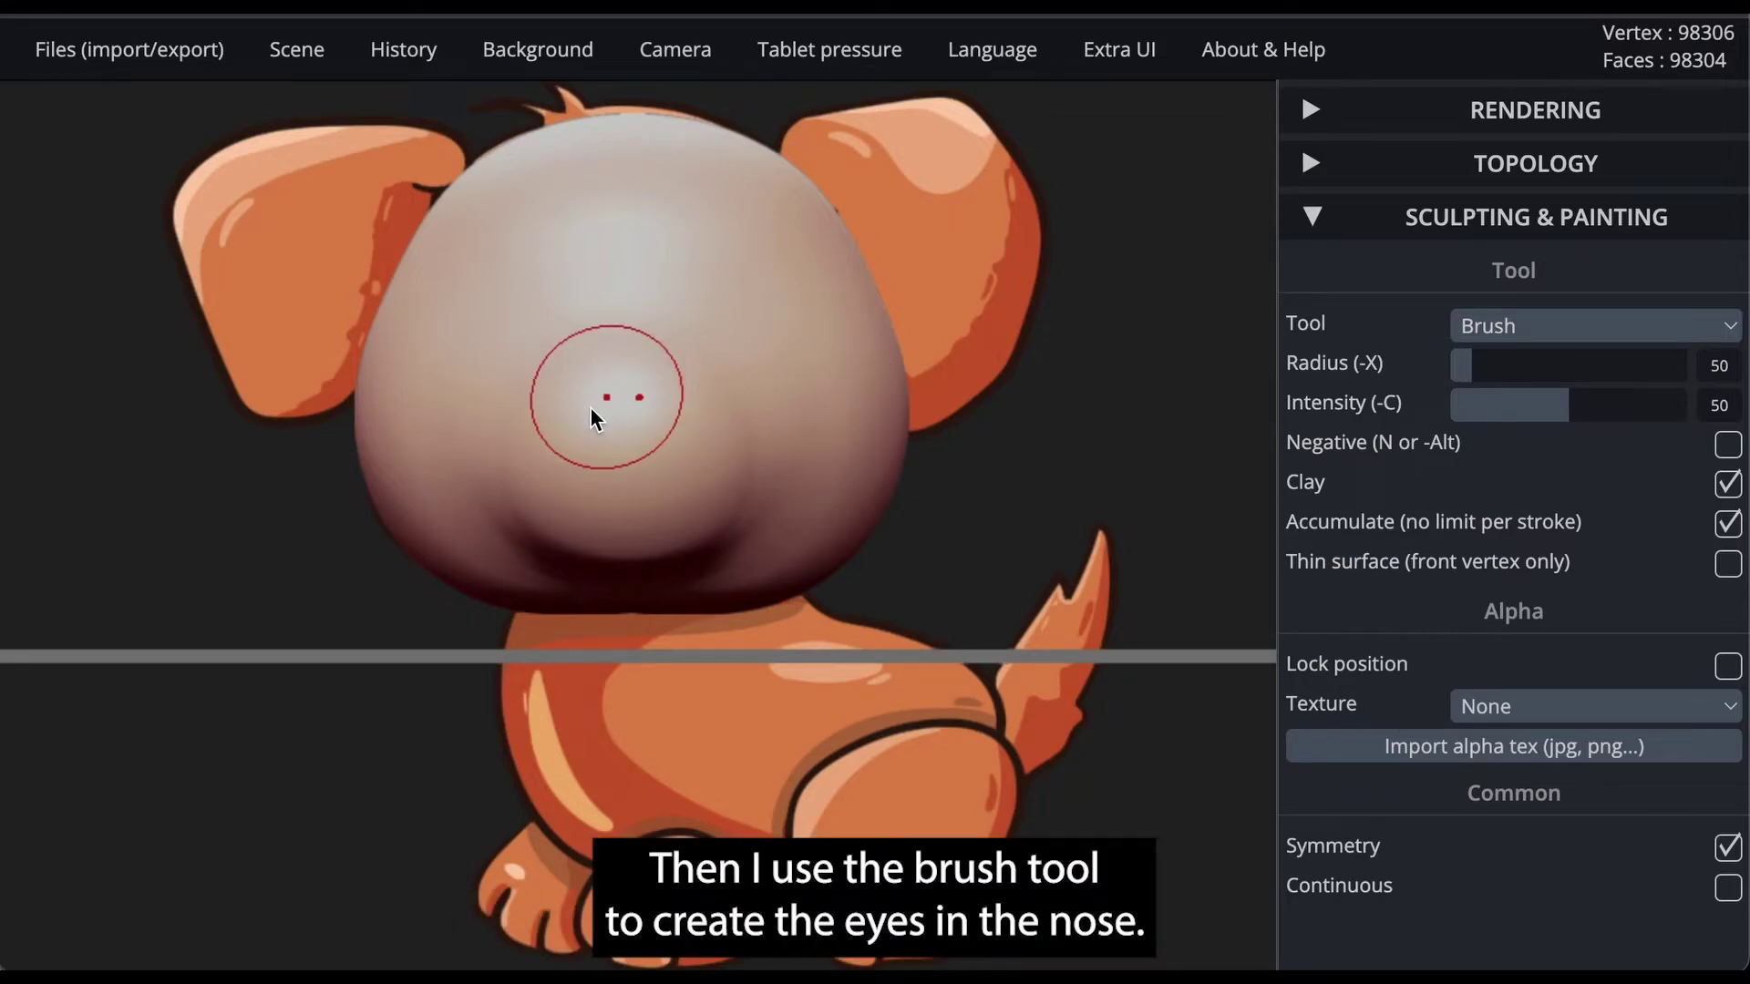
pyautogui.scroll(5, 611, 397)
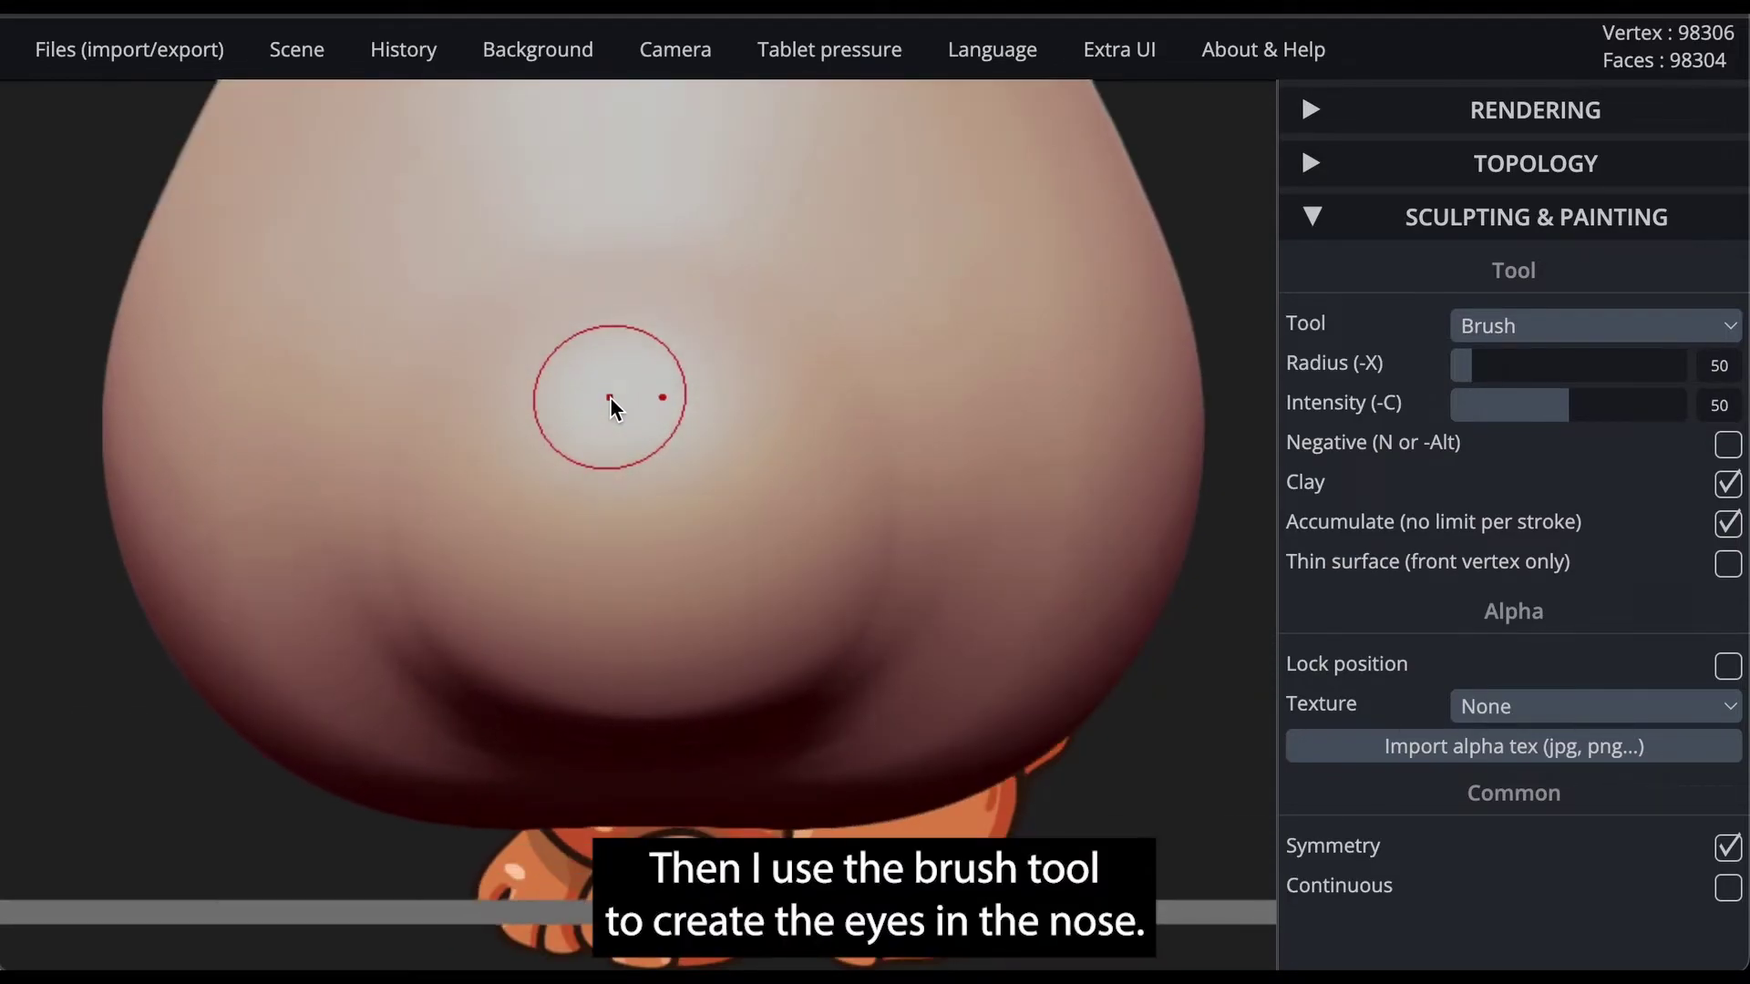
pyautogui.moveTo(634, 404)
pyautogui.mouseDown()
pyautogui.moveTo(691, 430)
pyautogui.moveTo(636, 457)
pyautogui.moveTo(602, 386)
pyautogui.moveTo(633, 442)
pyautogui.mouseUp()
pyautogui.moveTo(385, 346)
pyautogui.mouseDown(button='right')
pyautogui.moveTo(428, 380)
pyautogui.moveTo(563, 416)
pyautogui.moveTo(699, 370)
pyautogui.moveTo(375, 369)
pyautogui.mouseUp(button='right')
pyautogui.scroll(-5, 554, 423)
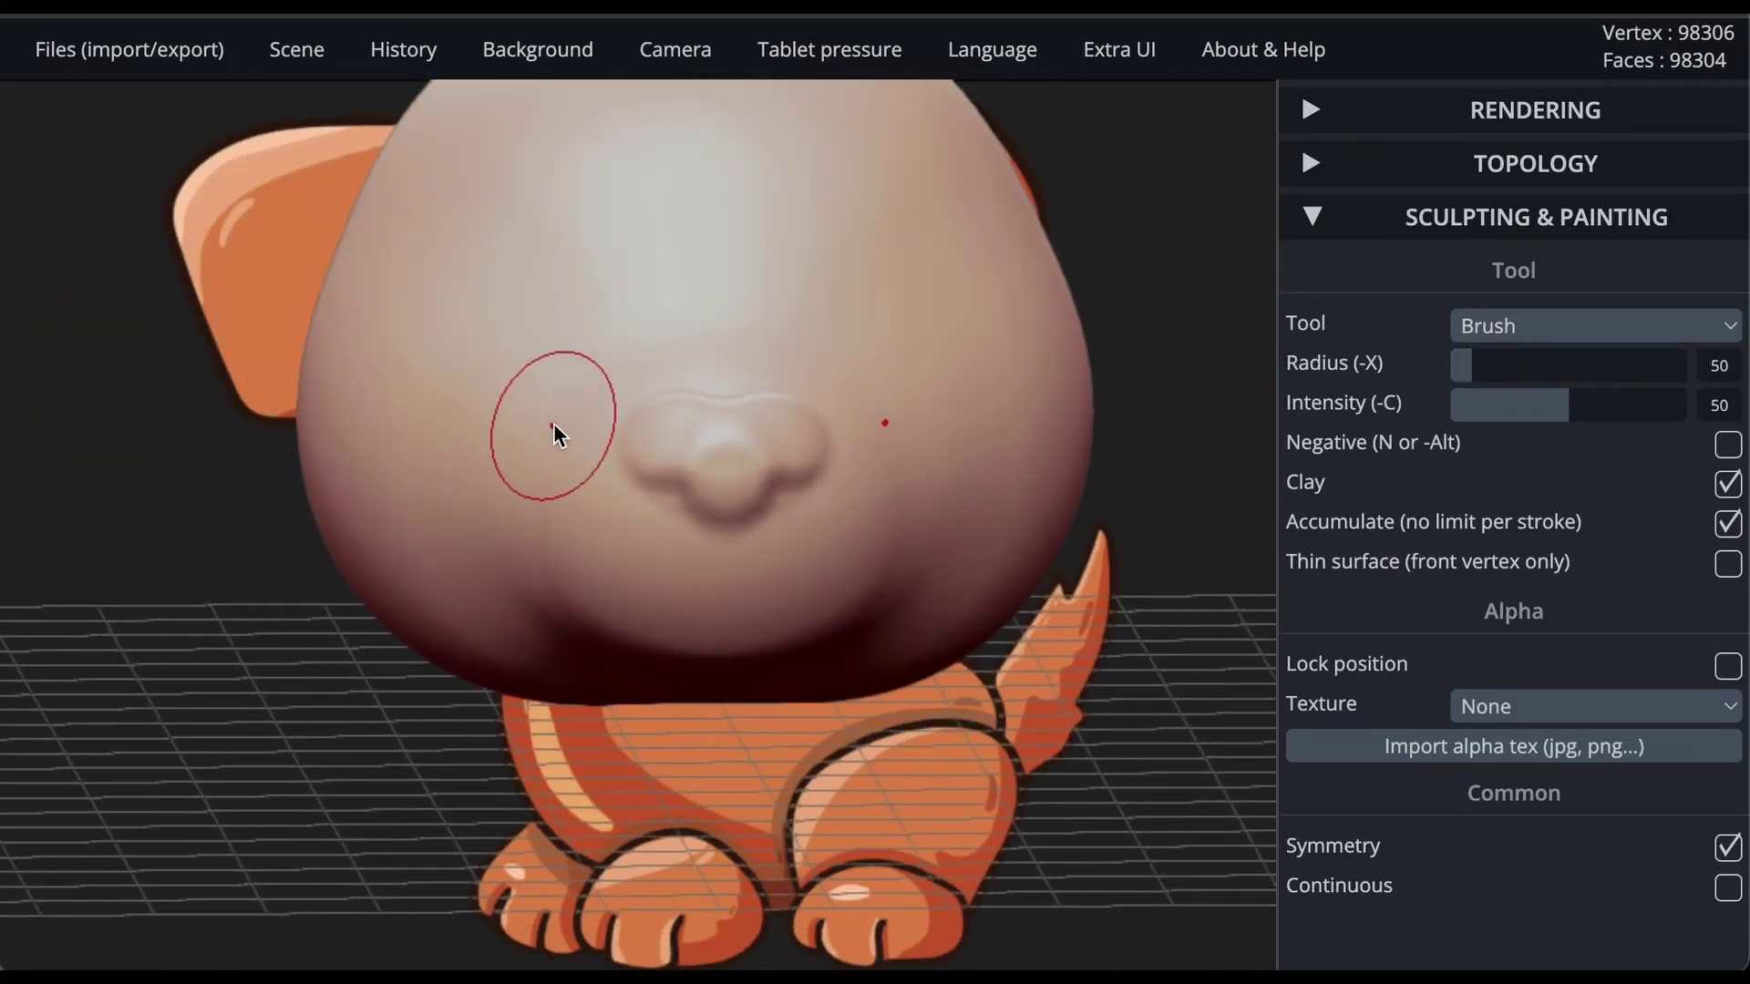
# - Hollow out both eye sockets with the Brush set to Negative, radius 88 and intensity 21, and form an eyeball bump in each
pyautogui.moveTo(842, 420); pyautogui.dragTo(839, 425, button='middle')
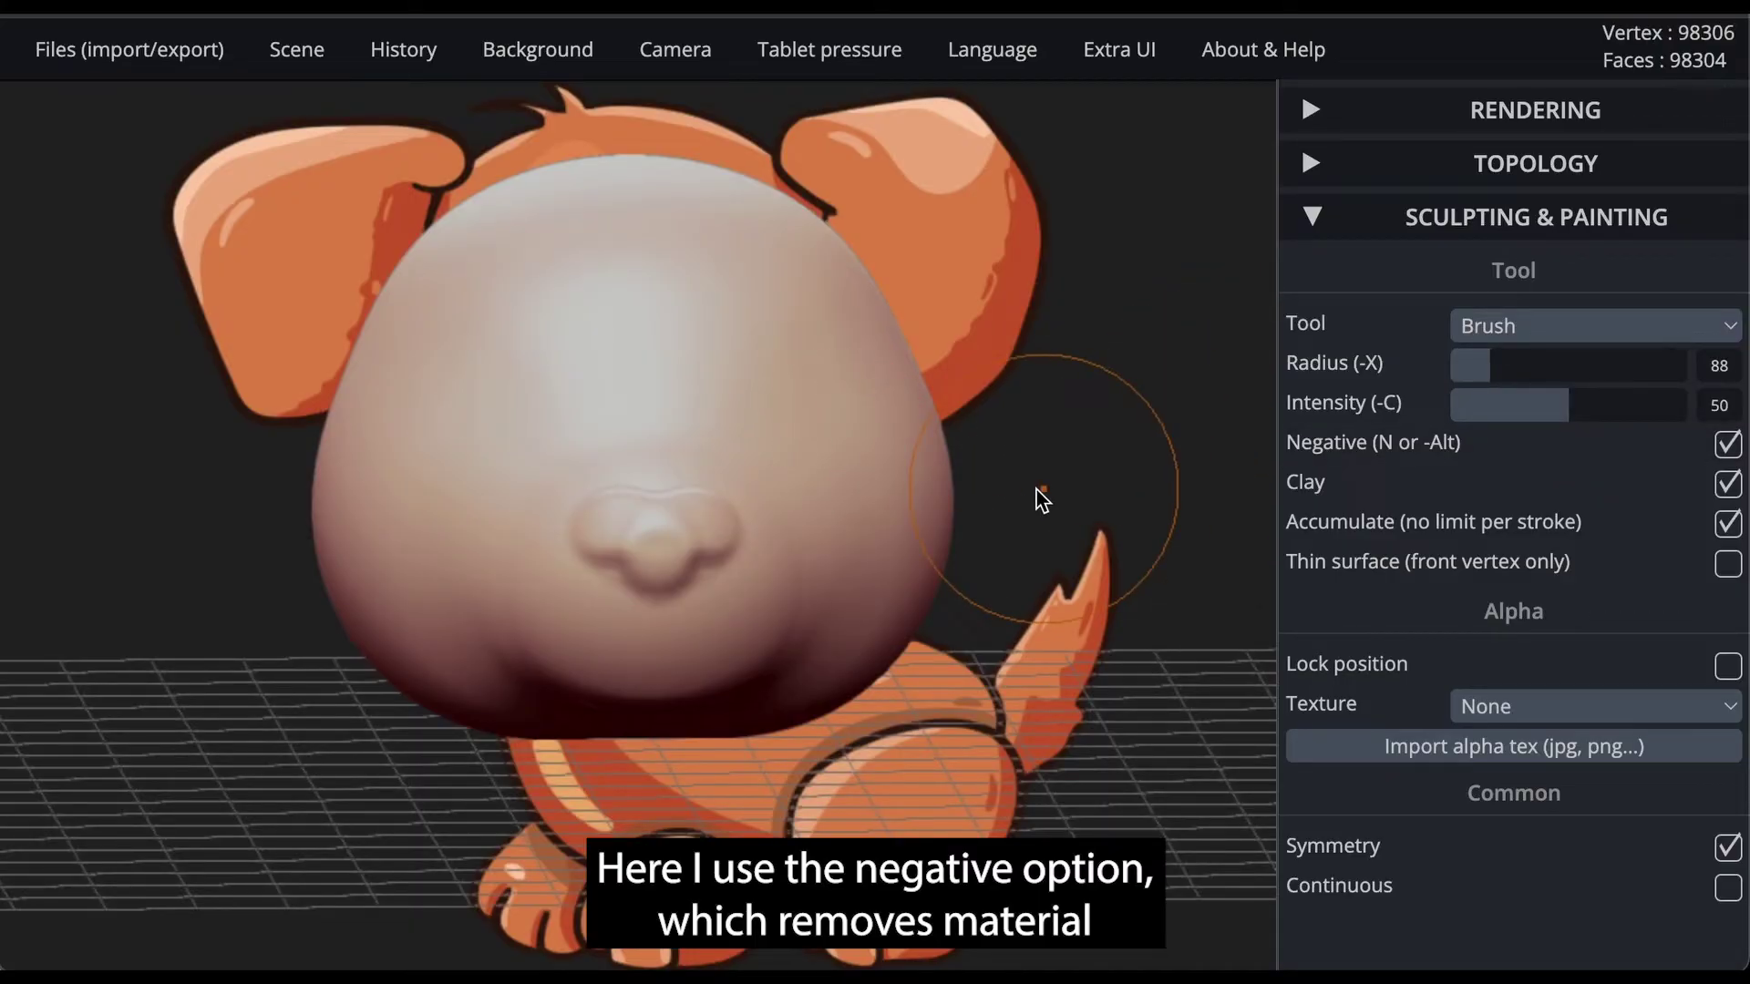
pyautogui.scroll(3, 1003, 488)
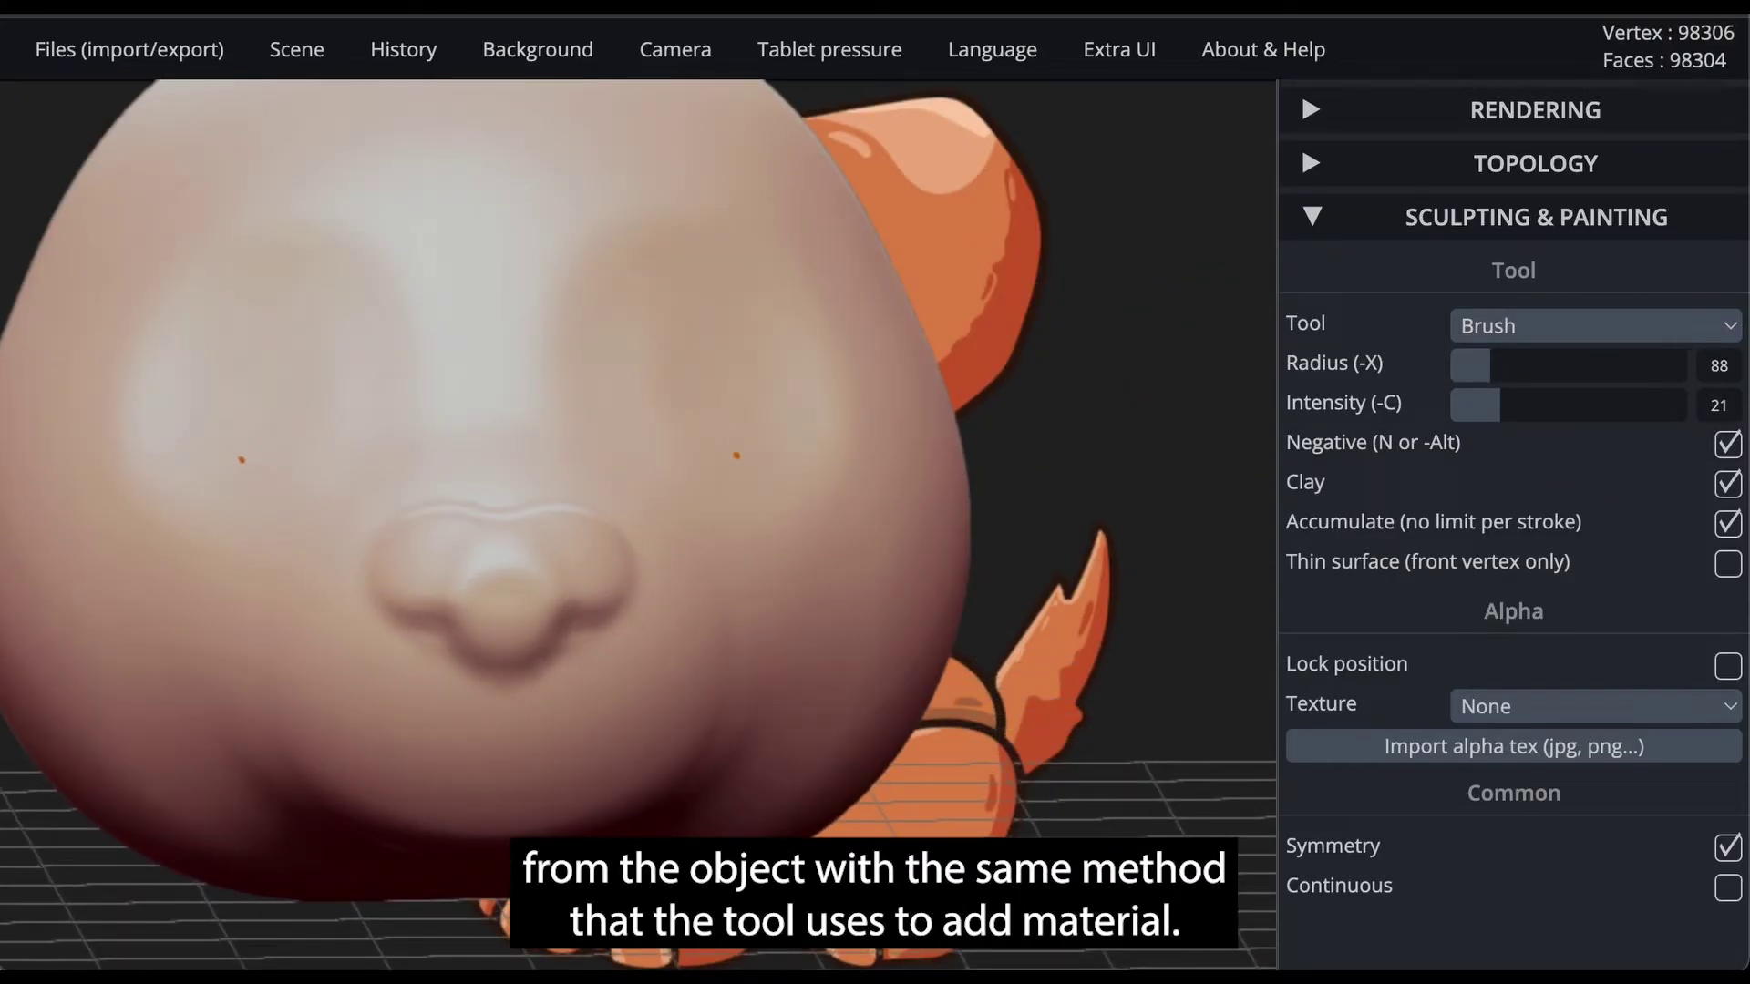
pyautogui.moveTo(598, 465); pyautogui.dragTo(703, 500, button='middle')
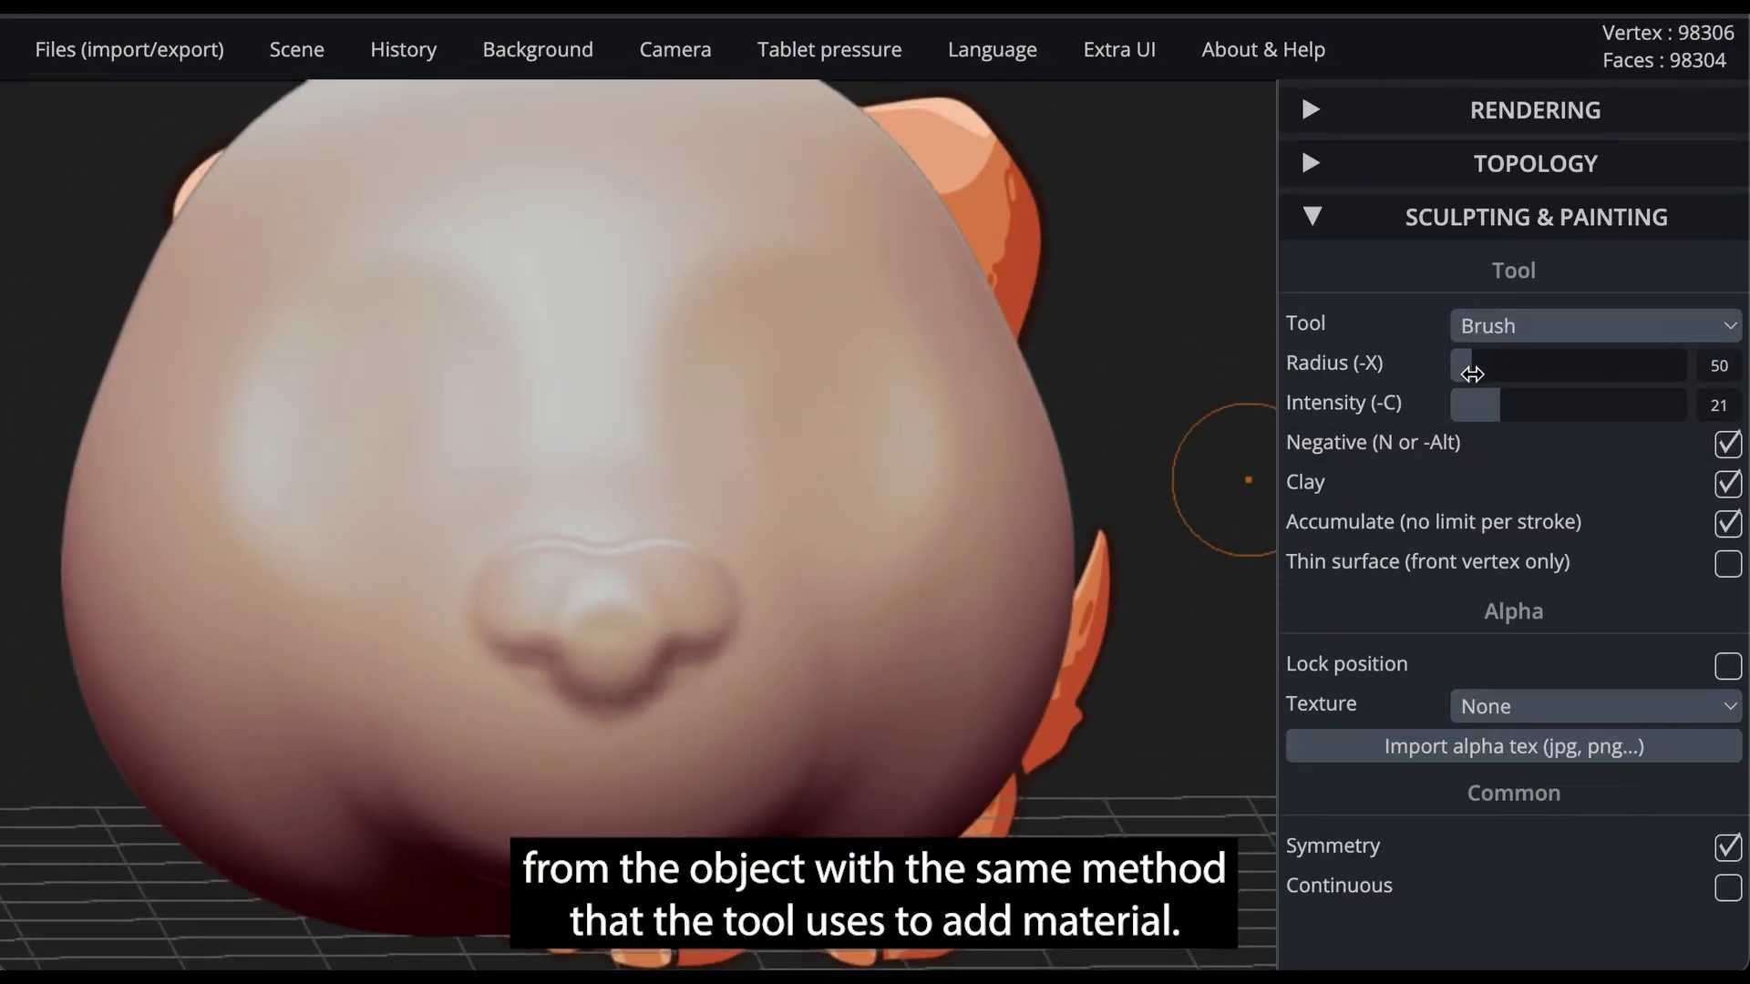
pyautogui.moveTo(1472, 374); pyautogui.dragTo(1521, 414)
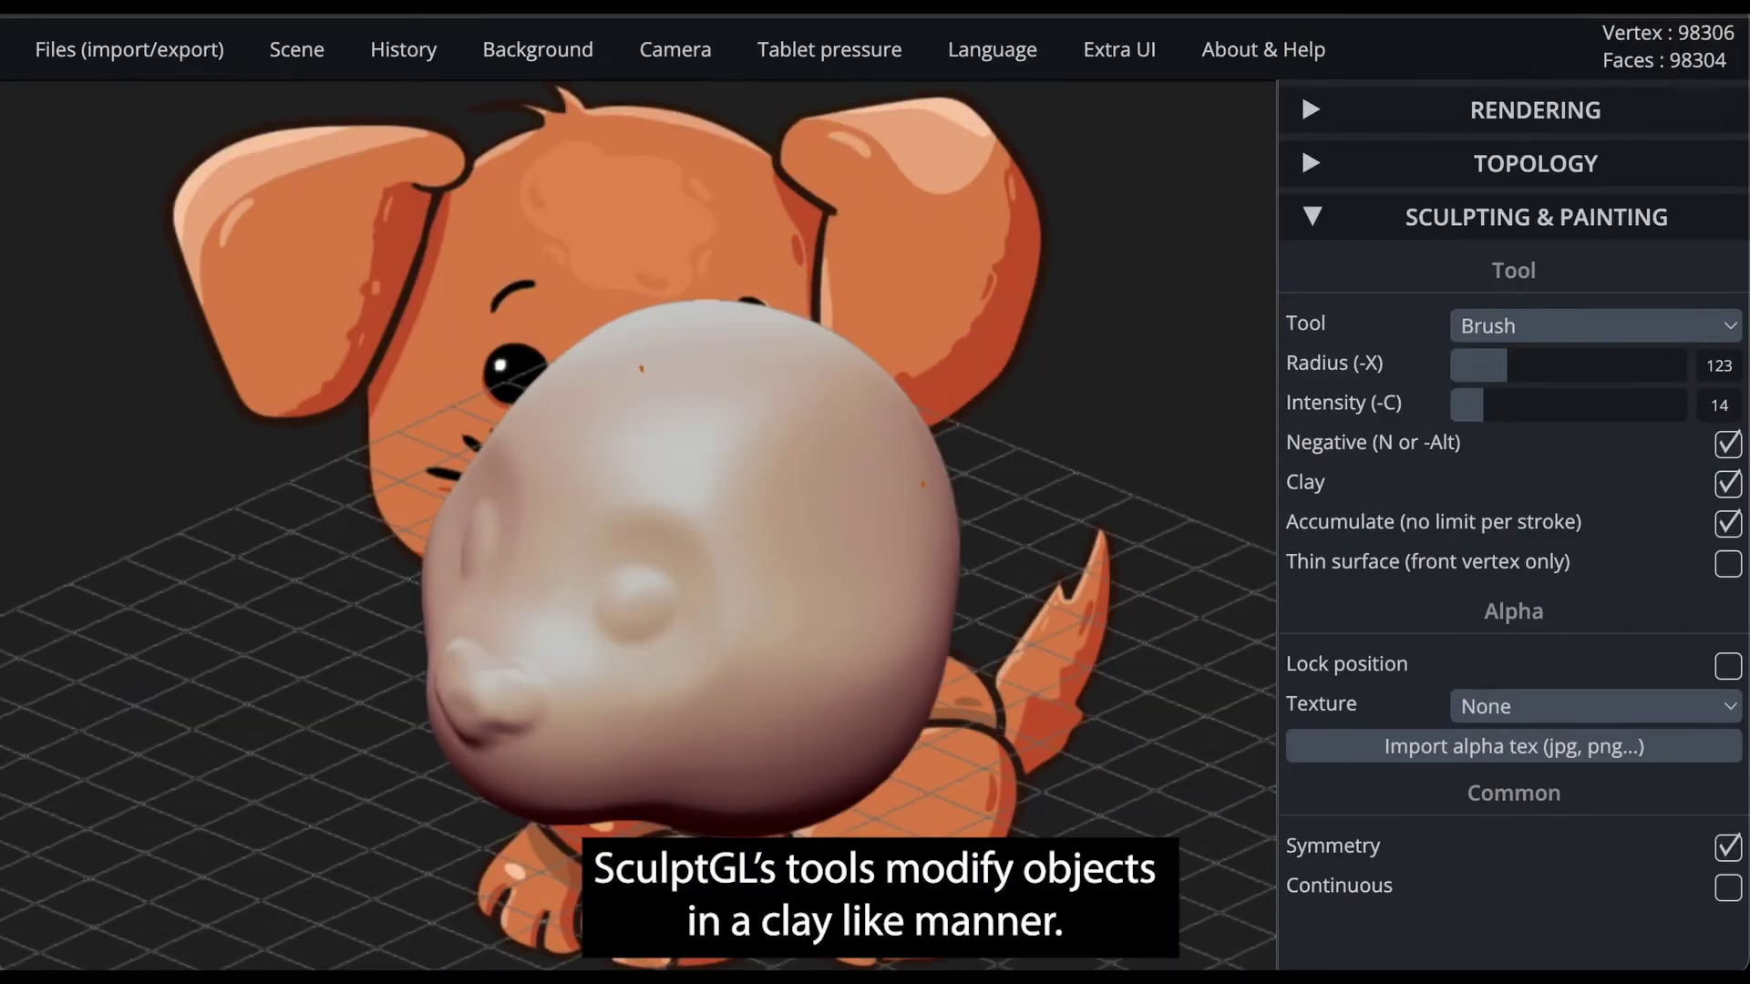
# - Carve down the top and back of the head with the Negative Brush at radius 123 and intensity 8
pyautogui.moveTo(1097, 605); pyautogui.dragTo(1258, 538)
pyautogui.moveTo(1021, 480)
pyautogui.mouseDown()
pyautogui.moveTo(1157, 490)
pyautogui.moveTo(674, 589)
pyautogui.moveTo(977, 613)
pyautogui.moveTo(1179, 513)
pyautogui.mouseUp()
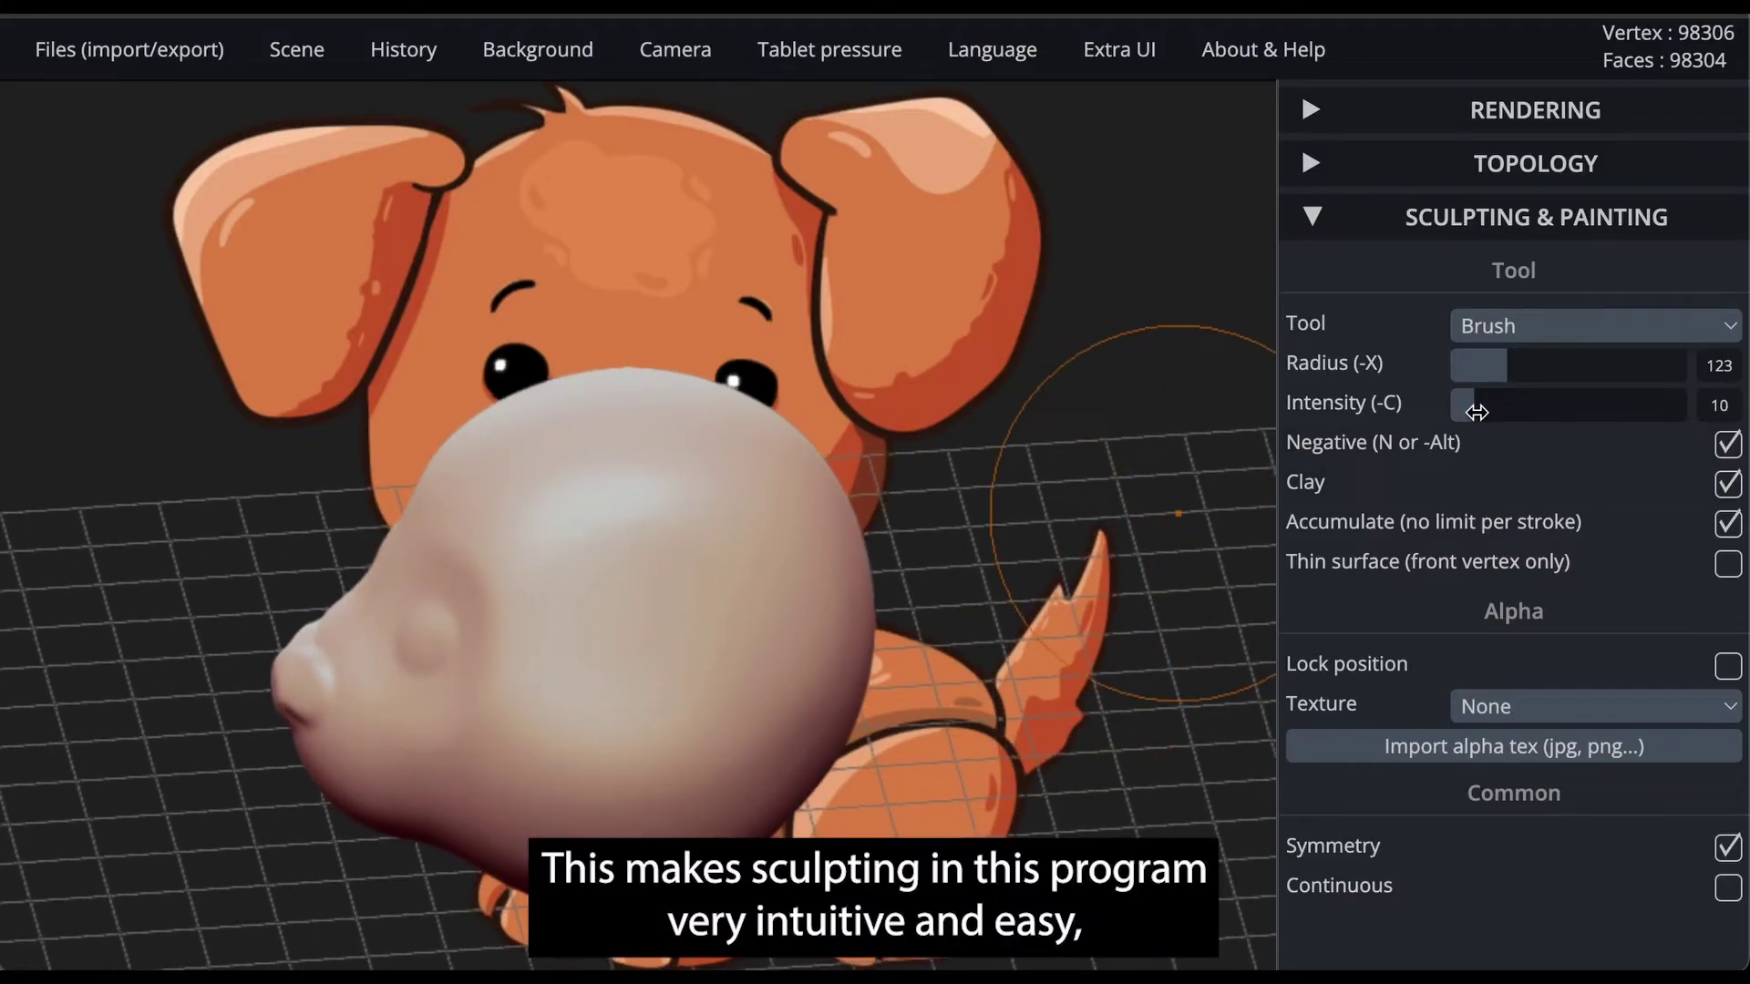
pyautogui.moveTo(1477, 412); pyautogui.dragTo(1467, 412)
pyautogui.moveTo(1016, 418); pyautogui.dragTo(675, 500)
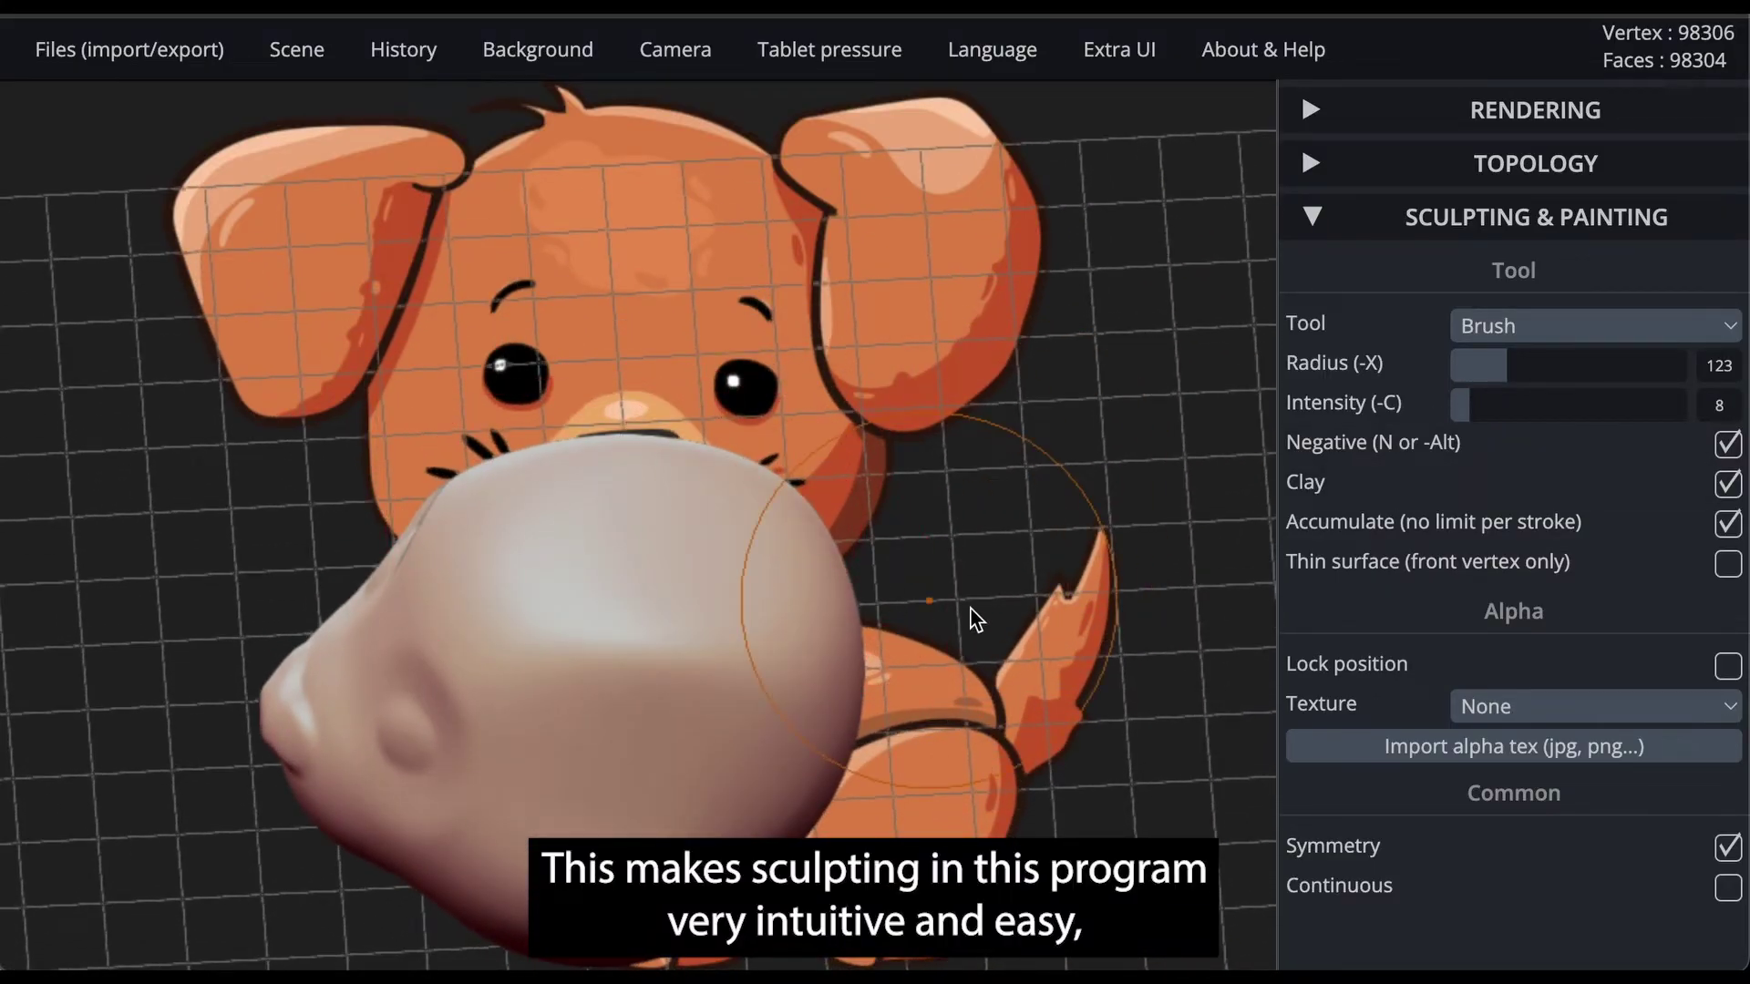
pyautogui.moveTo(976, 620); pyautogui.dragTo(628, 406)
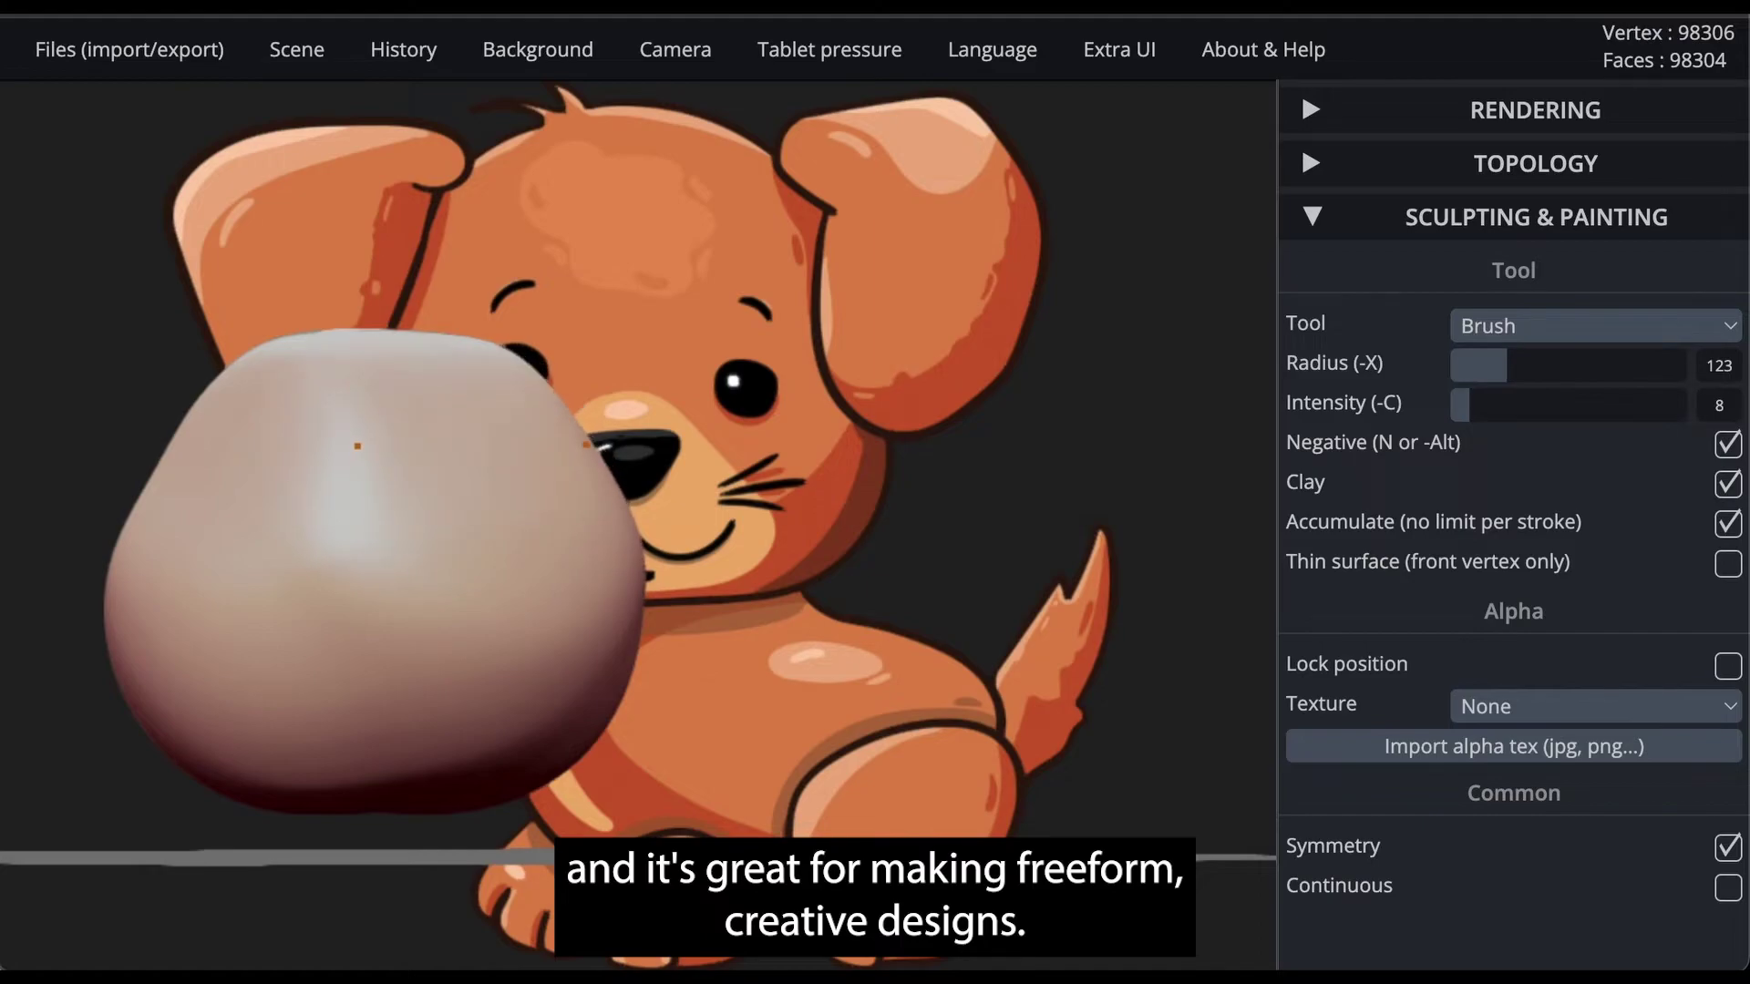
pyautogui.moveTo(357, 445); pyautogui.dragTo(365, 569)
pyautogui.moveTo(957, 401); pyautogui.dragTo(629, 488)
# - Soften the rough edges of the nose with the Smooth tool at radius 40 and intensity 62
pyautogui.scroll(5, 607, 482)
pyautogui.moveTo(437, 445); pyautogui.dragTo(626, 493)
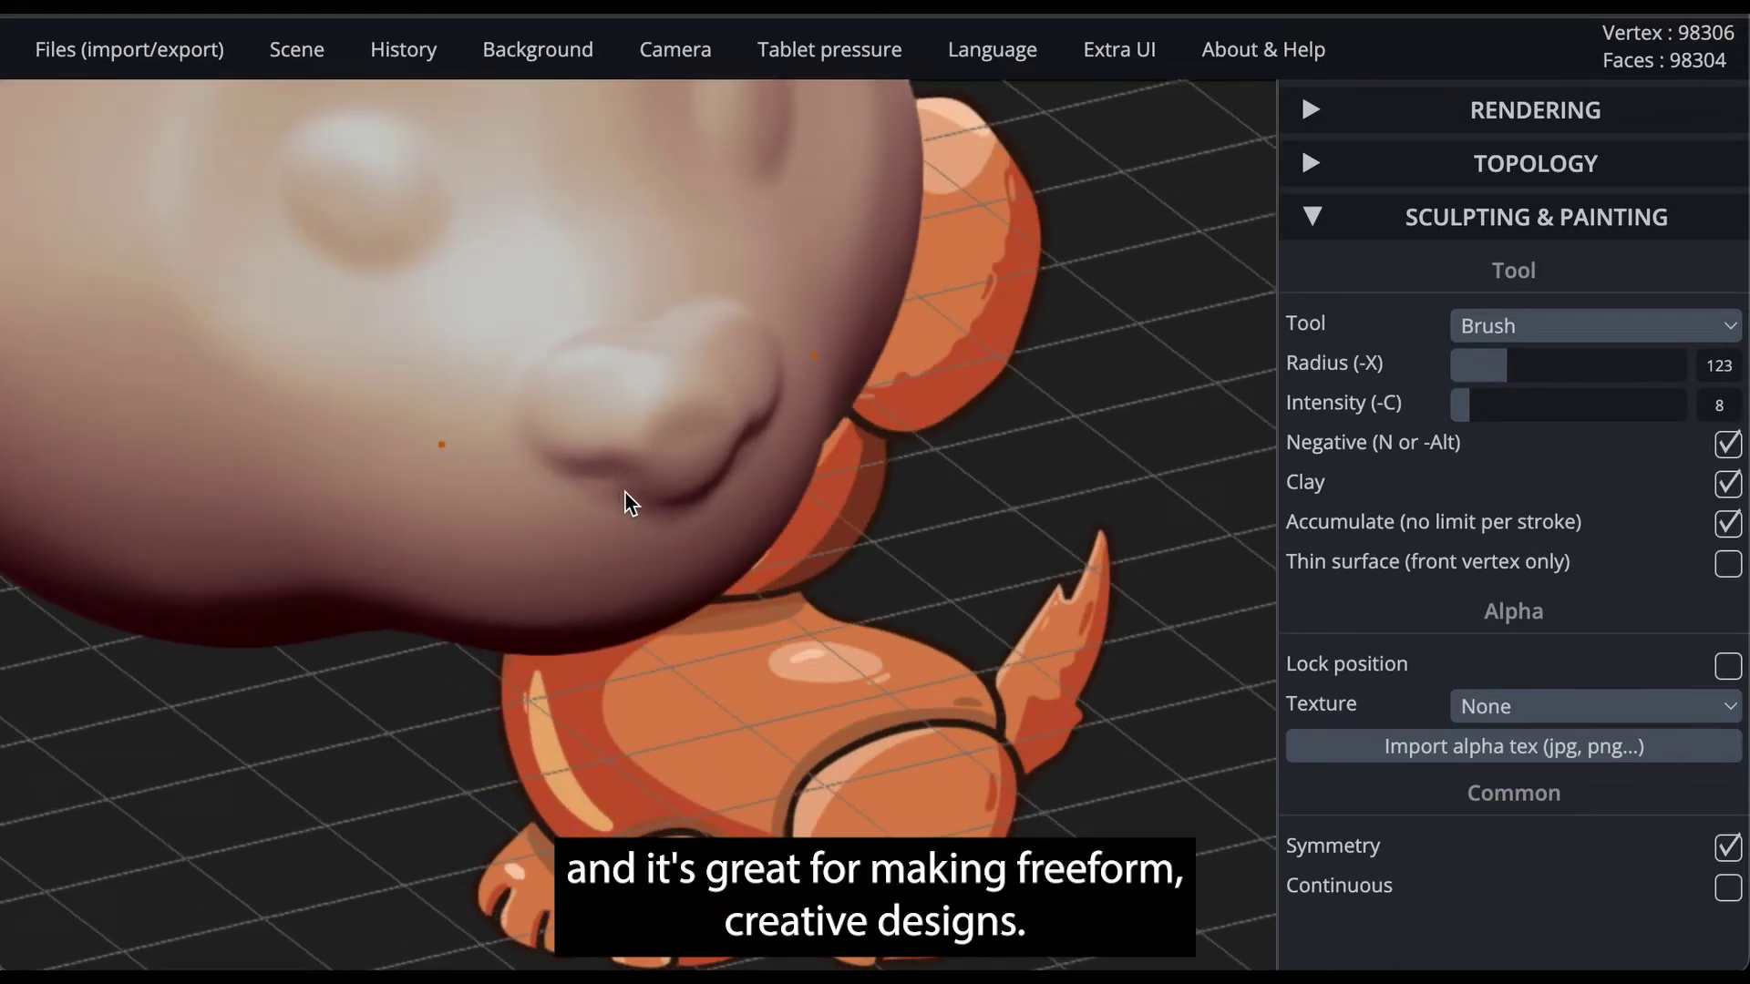
pyautogui.moveTo(625, 492); pyautogui.dragTo(710, 454, button='right')
pyautogui.click(1609, 328)
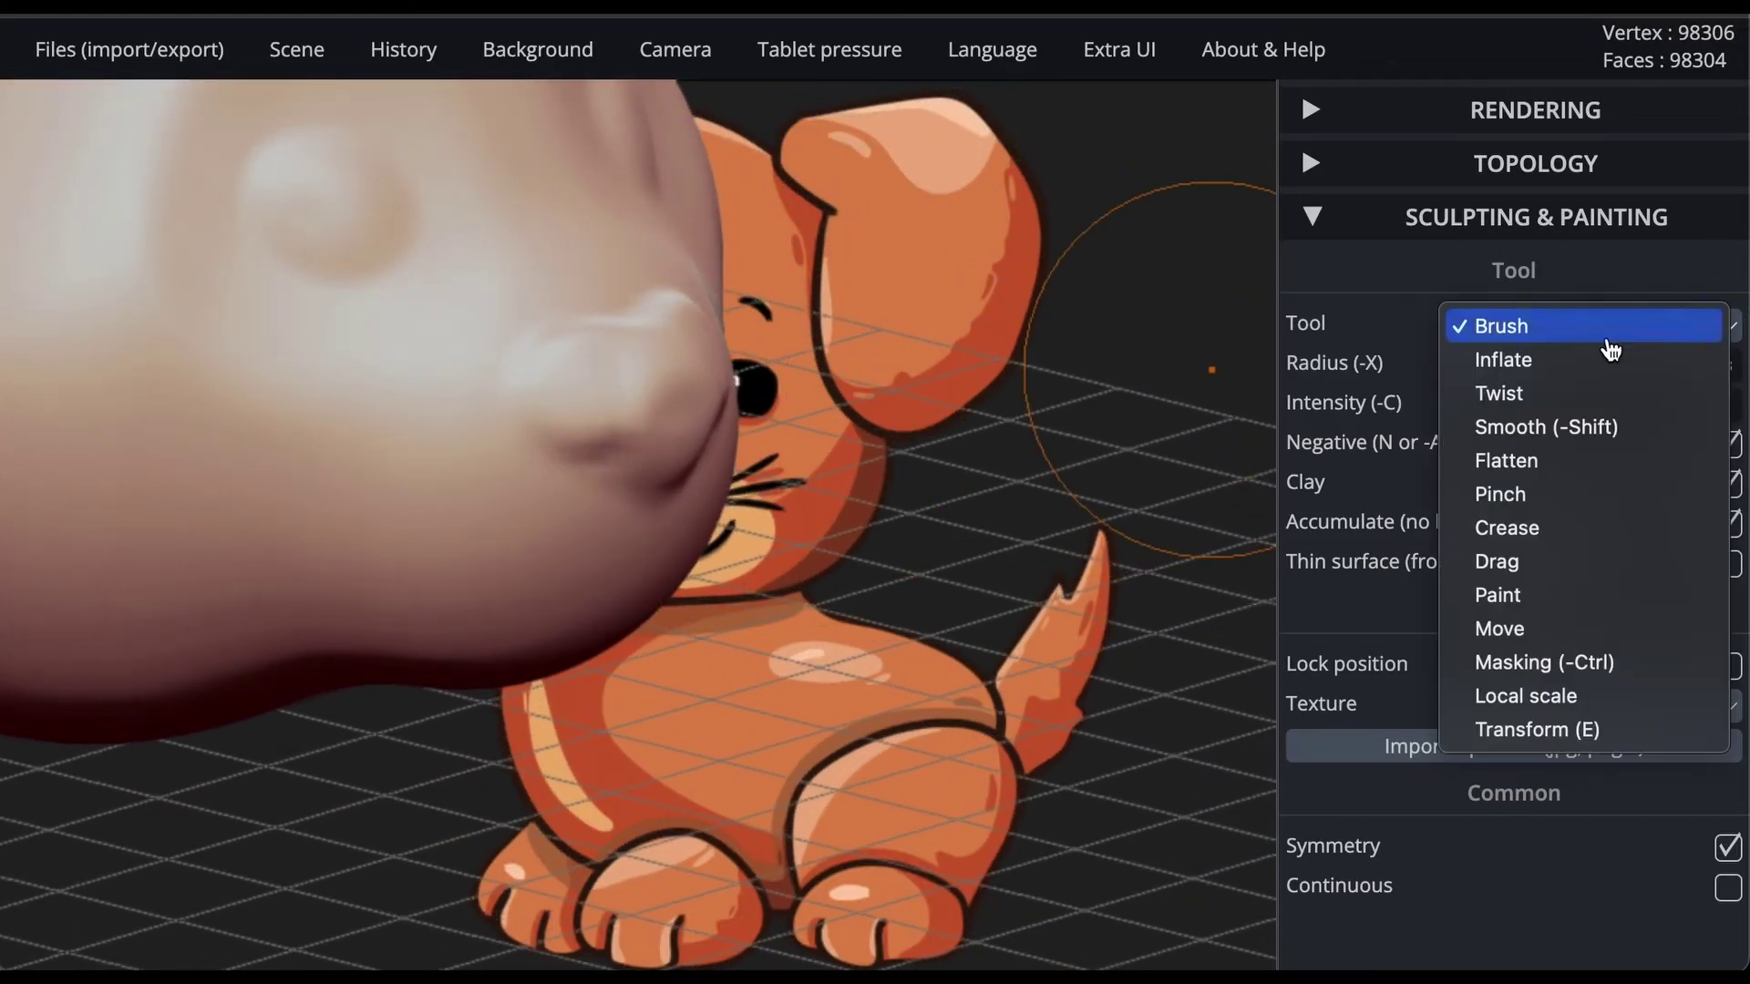
pyautogui.click(1575, 427)
pyautogui.moveTo(1469, 374); pyautogui.dragTo(1463, 373)
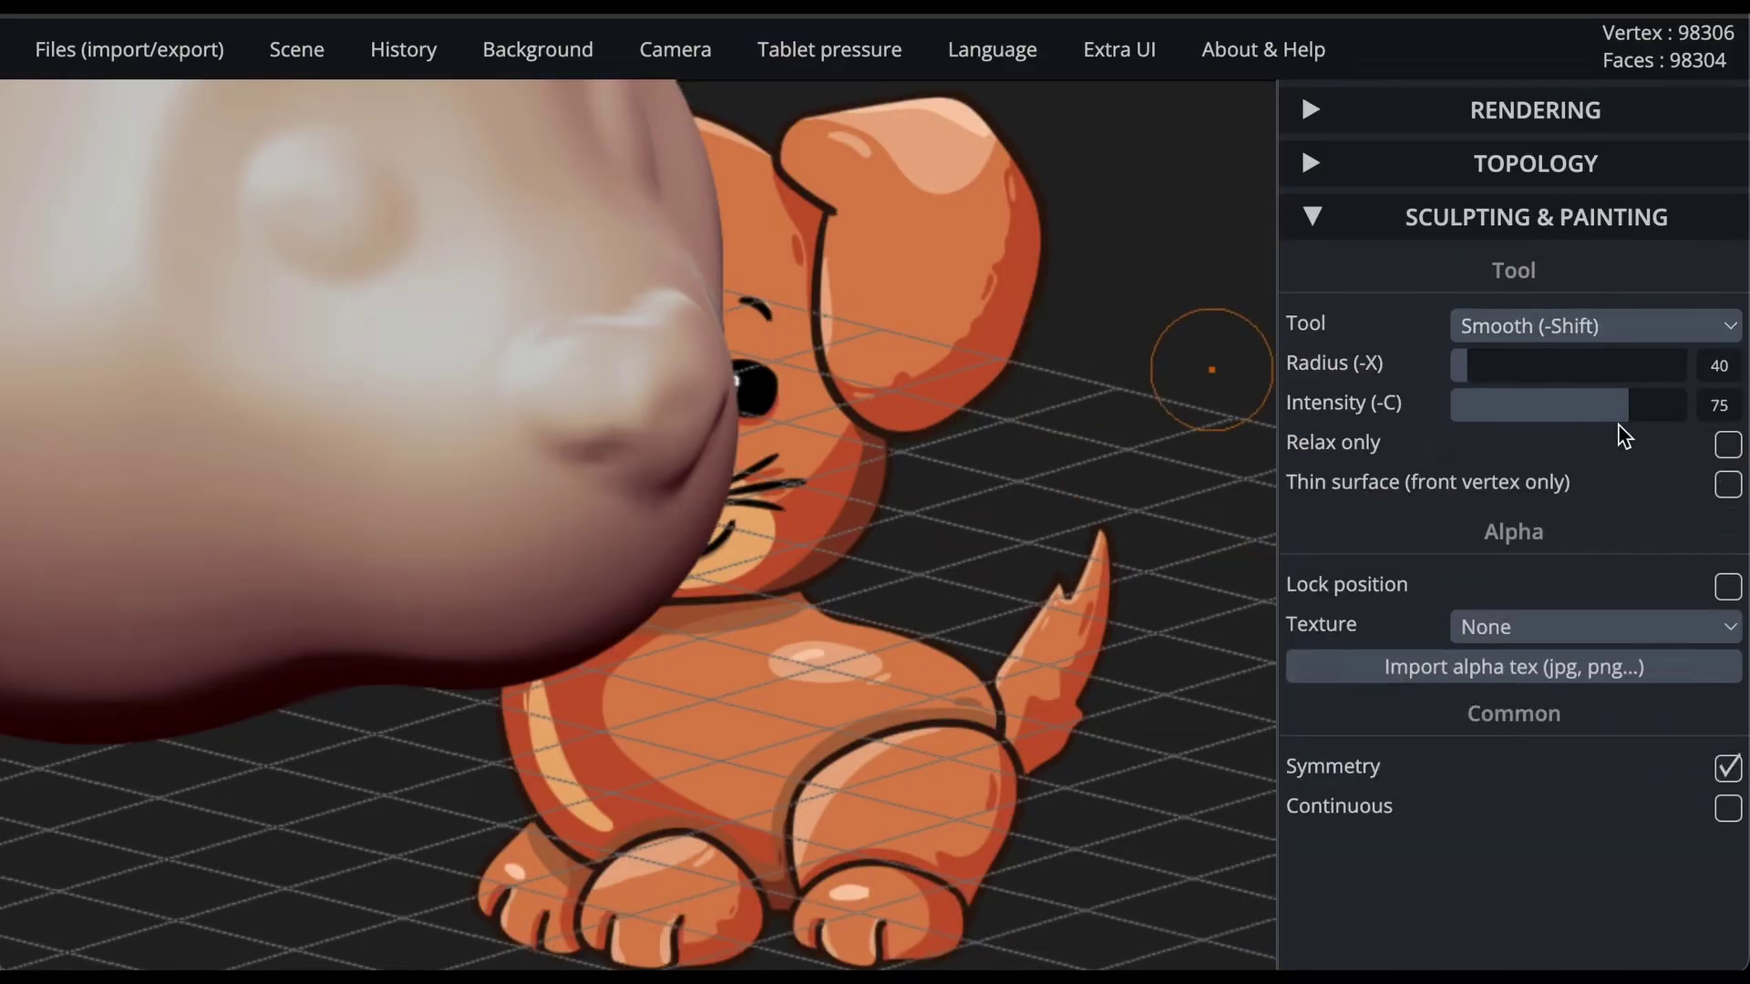
pyautogui.moveTo(1621, 424); pyautogui.dragTo(1529, 422)
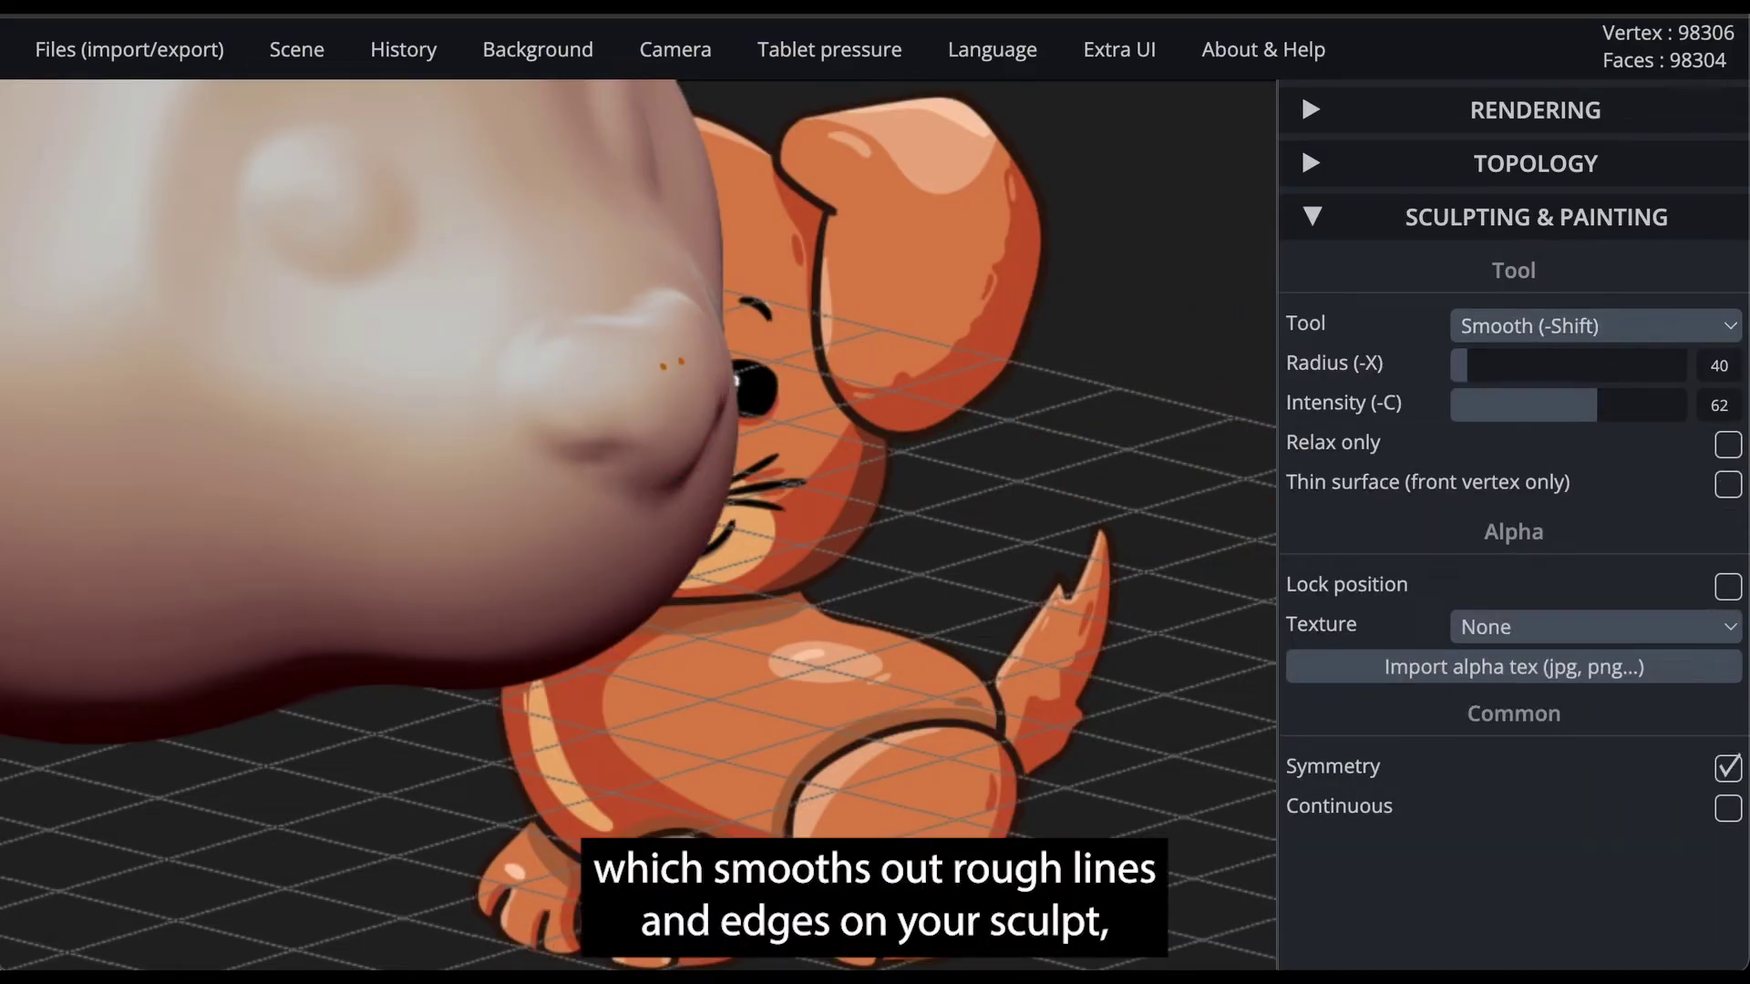
pyautogui.moveTo(702, 411)
pyautogui.mouseDown(button='right')
pyautogui.moveTo(742, 501)
pyautogui.moveTo(504, 441)
pyautogui.moveTo(457, 477)
pyautogui.moveTo(467, 527)
pyautogui.moveTo(454, 397)
pyautogui.moveTo(390, 387)
pyautogui.moveTo(490, 469)
pyautogui.moveTo(697, 478)
pyautogui.mouseUp(button='right')
pyautogui.scroll(-10, 697, 478)
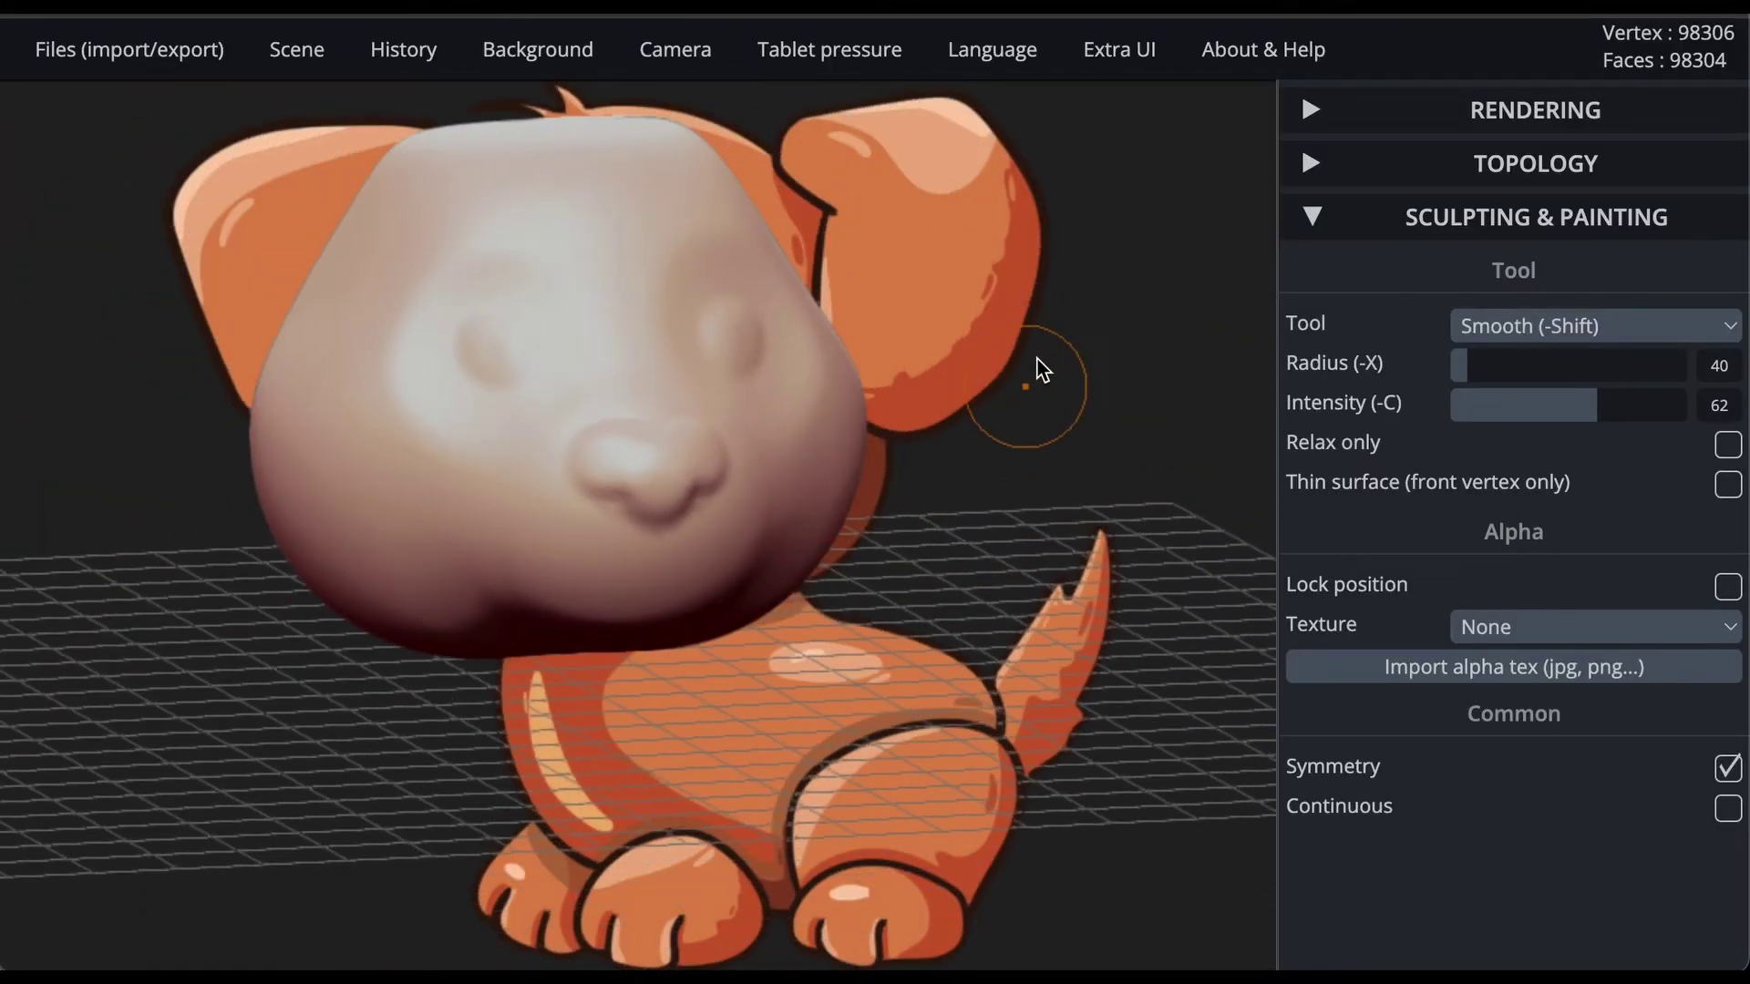
# - Add a new sphere and move it with Transform away from the head, over the left ear of the reference puppy
pyautogui.moveTo(1000, 364); pyautogui.dragTo(1222, 265, button='right')
pyautogui.moveTo(1237, 241); pyautogui.dragTo(1268, 364, button='middle')
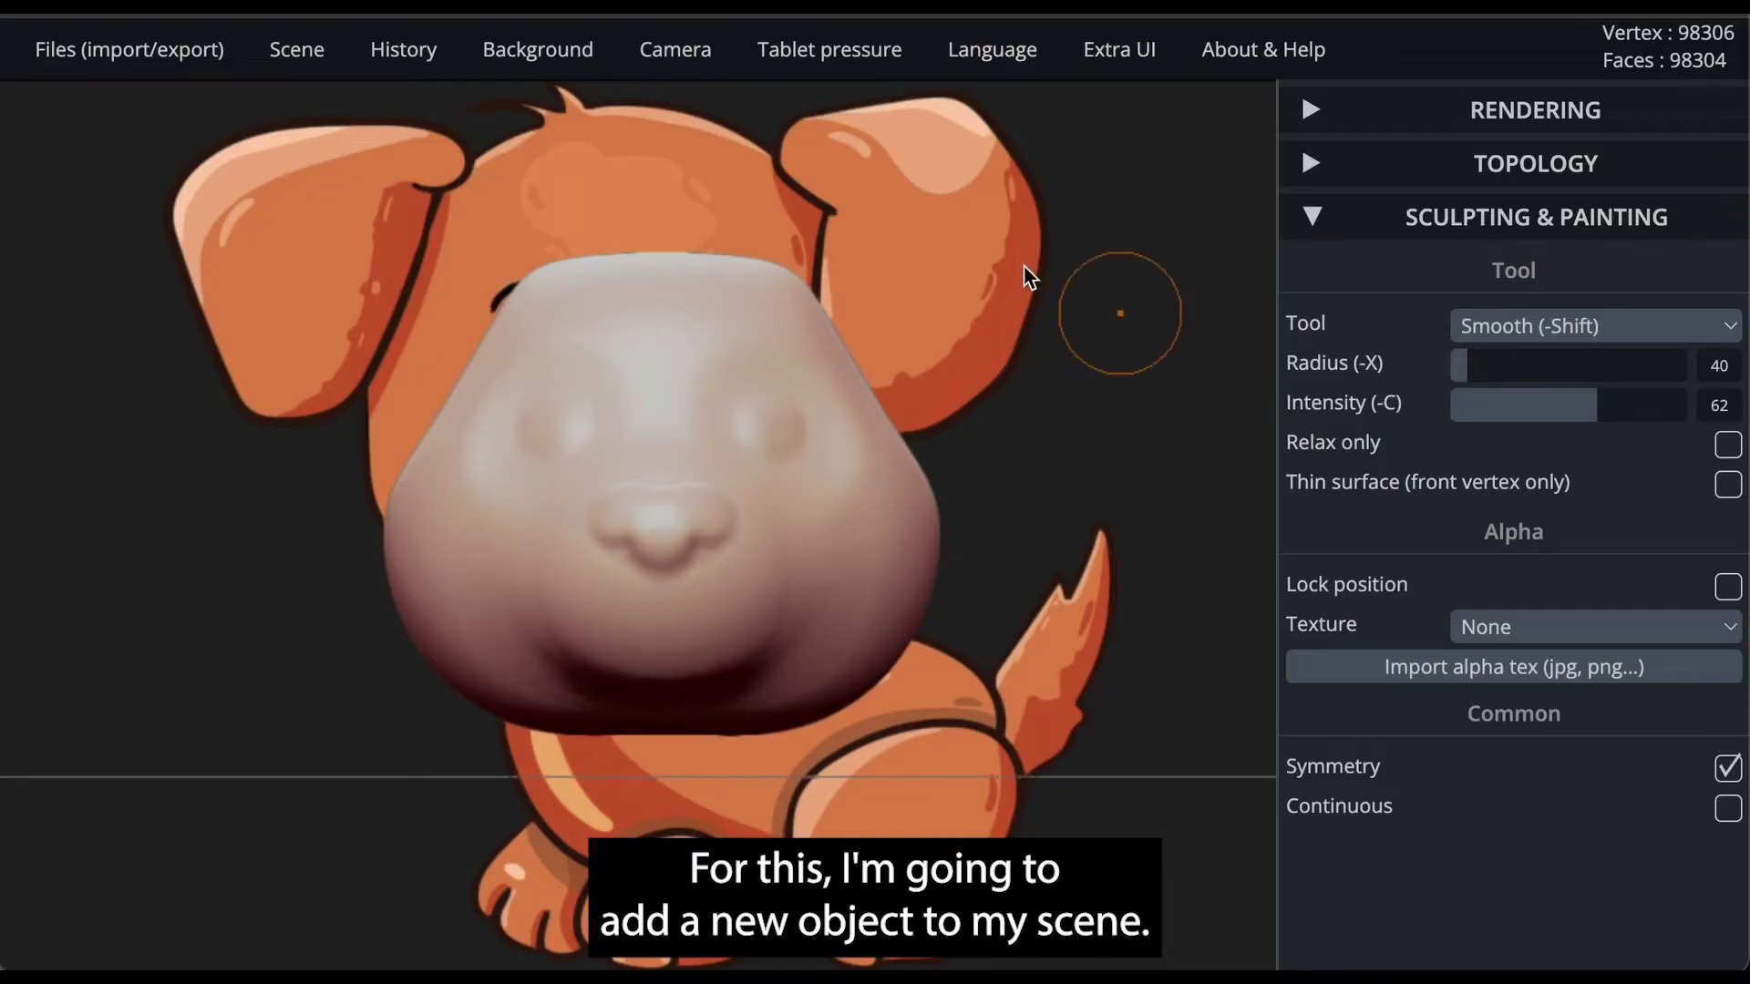
pyautogui.moveTo(992, 262); pyautogui.dragTo(1200, 376, button='middle')
pyautogui.moveTo(321, 47)
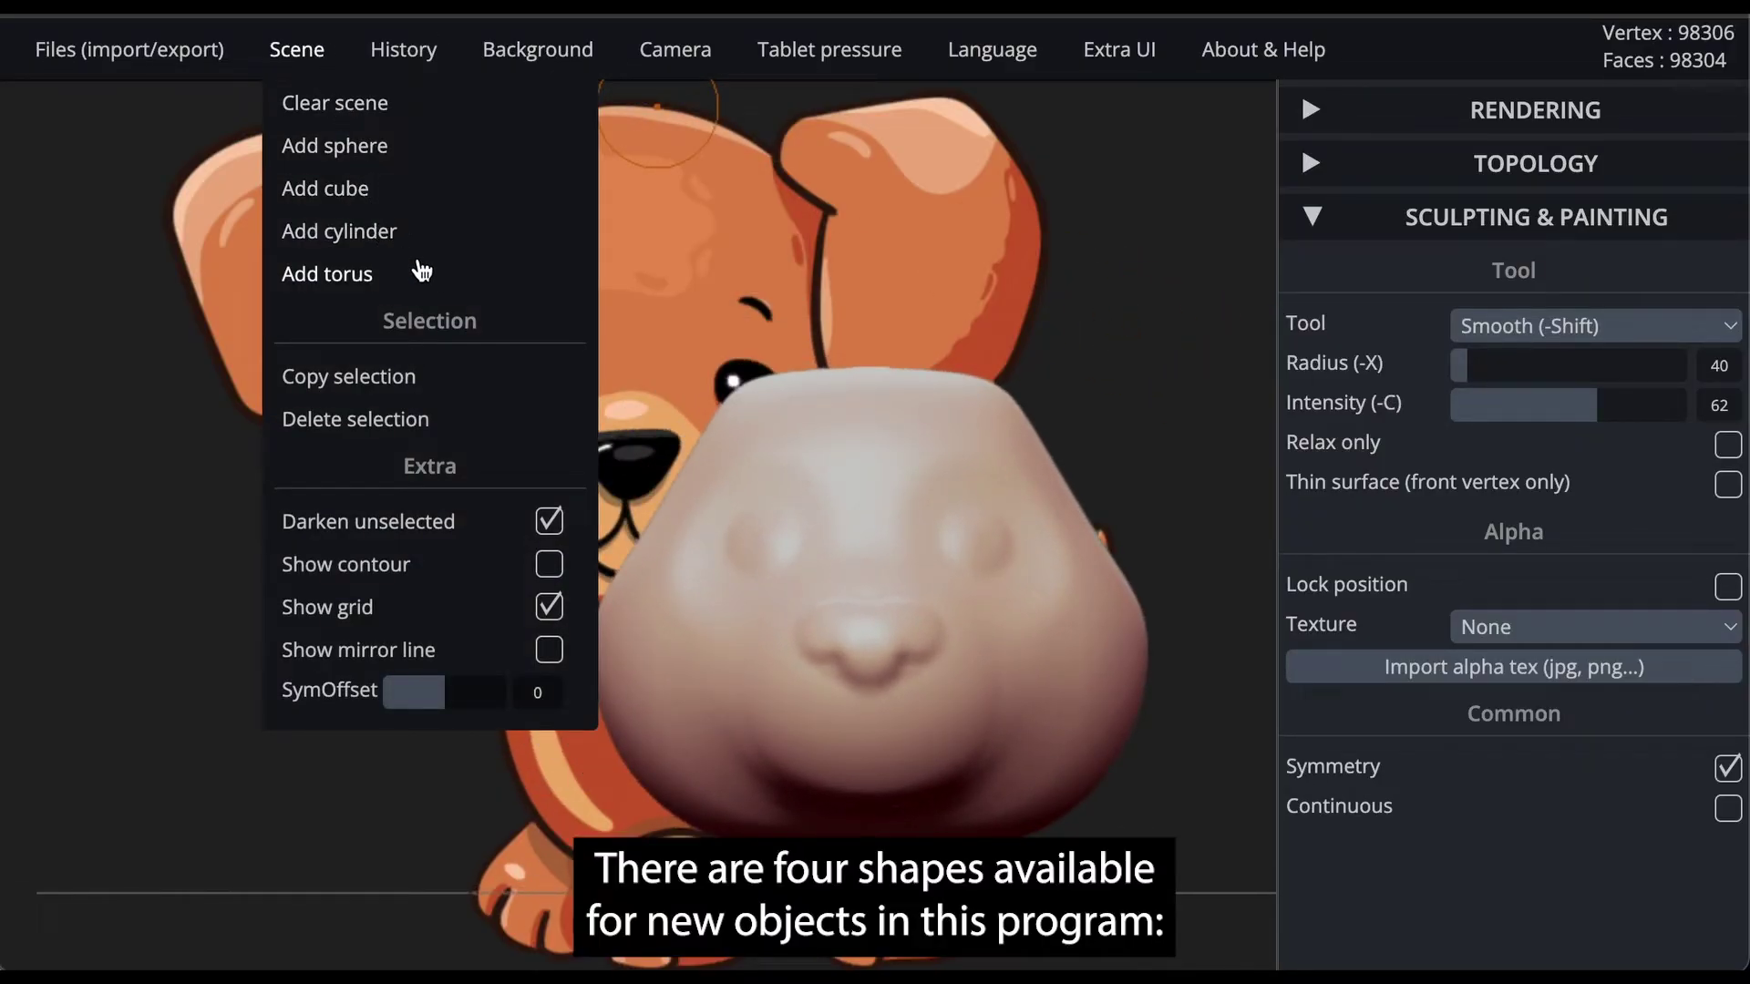
pyautogui.click(412, 155)
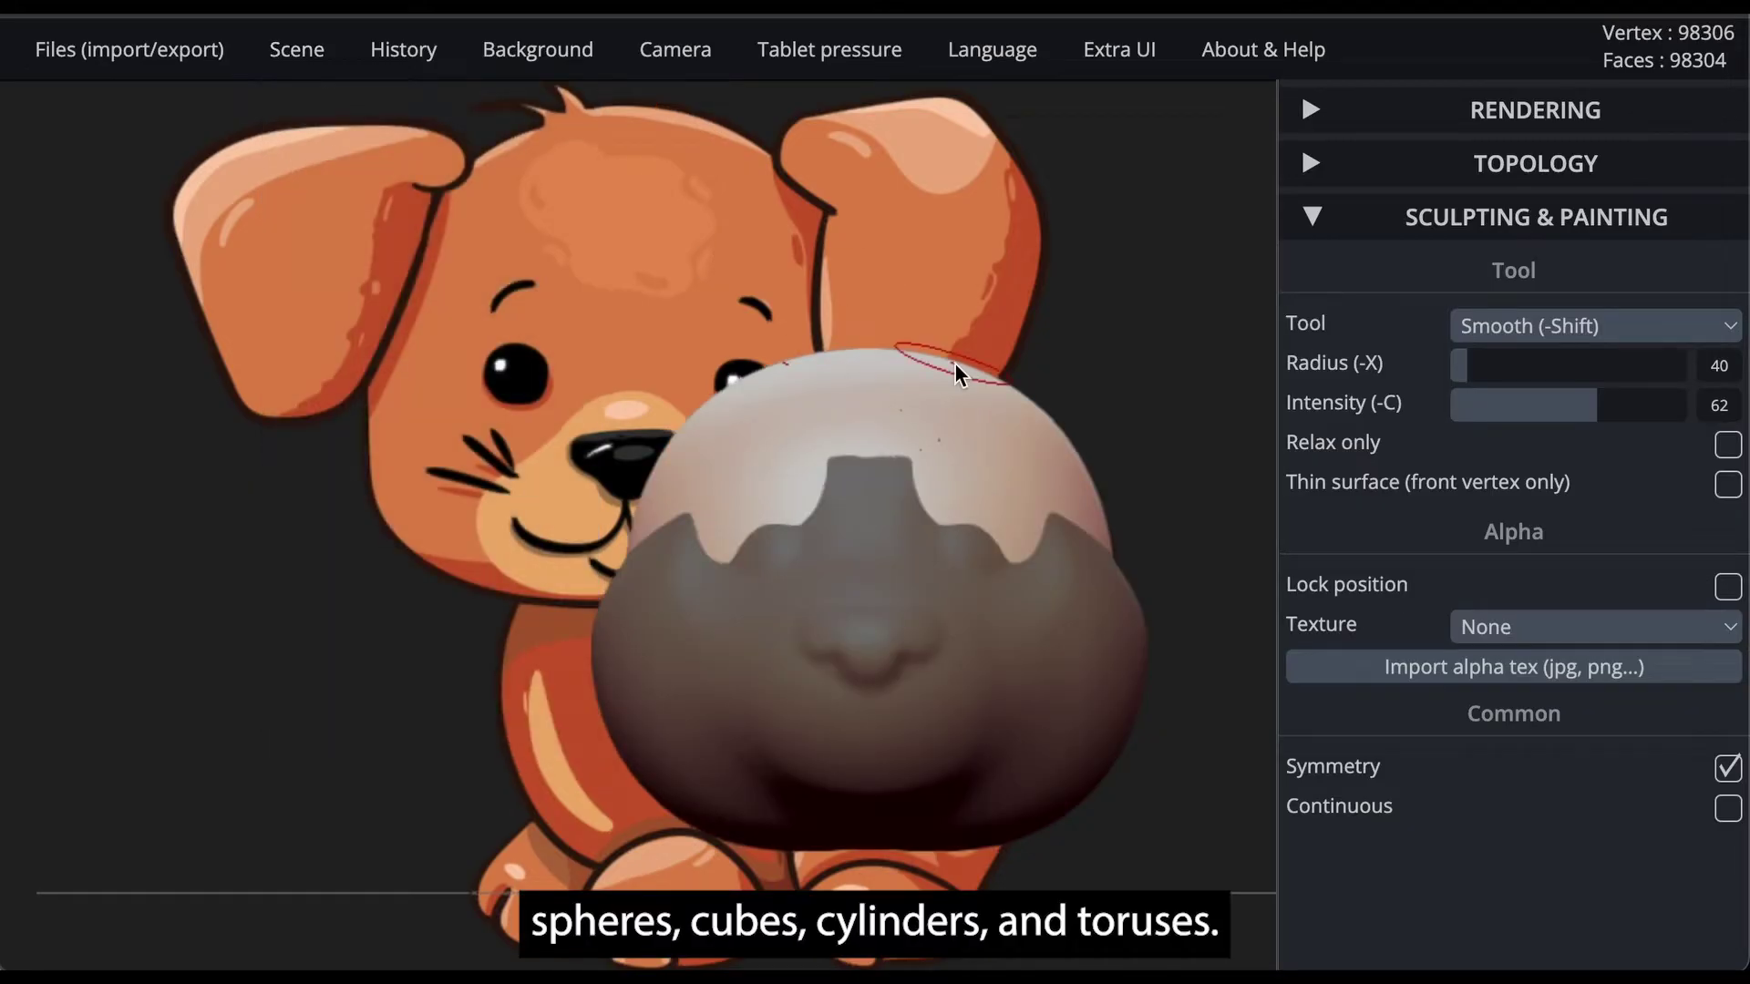
pyautogui.click(1517, 325)
pyautogui.click(1549, 629)
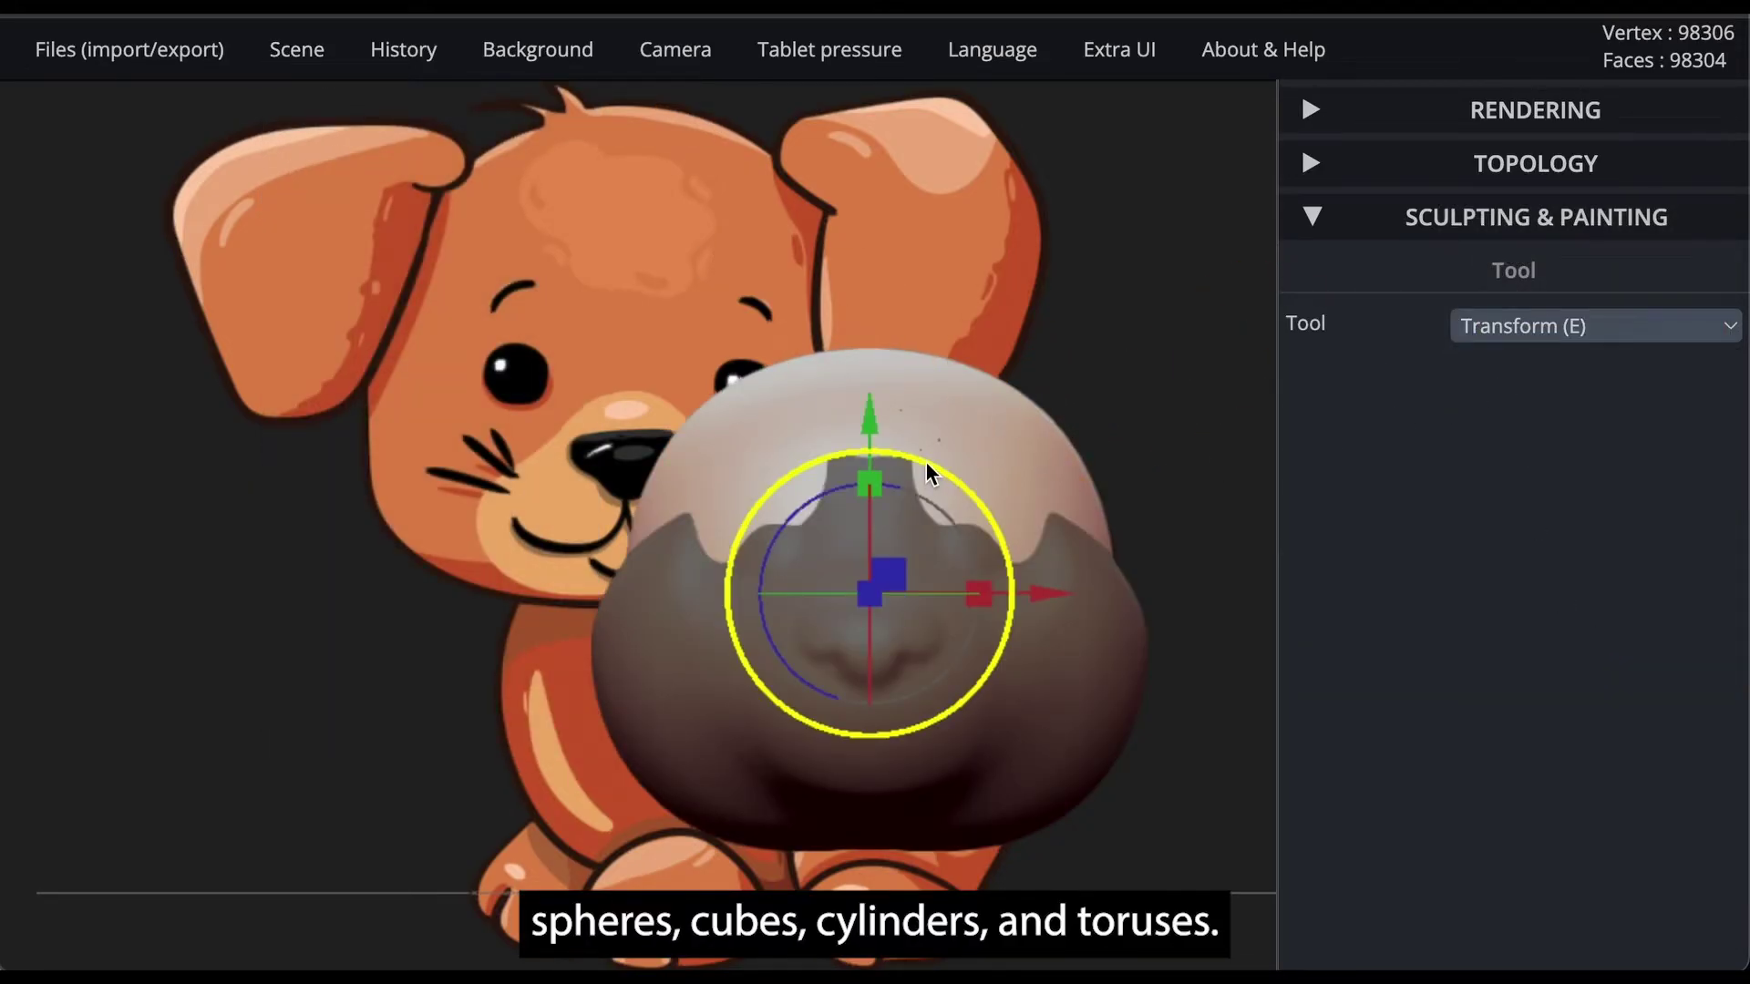
pyautogui.moveTo(877, 401); pyautogui.dragTo(868, 155)
pyautogui.moveTo(1042, 381); pyautogui.dragTo(558, 370)
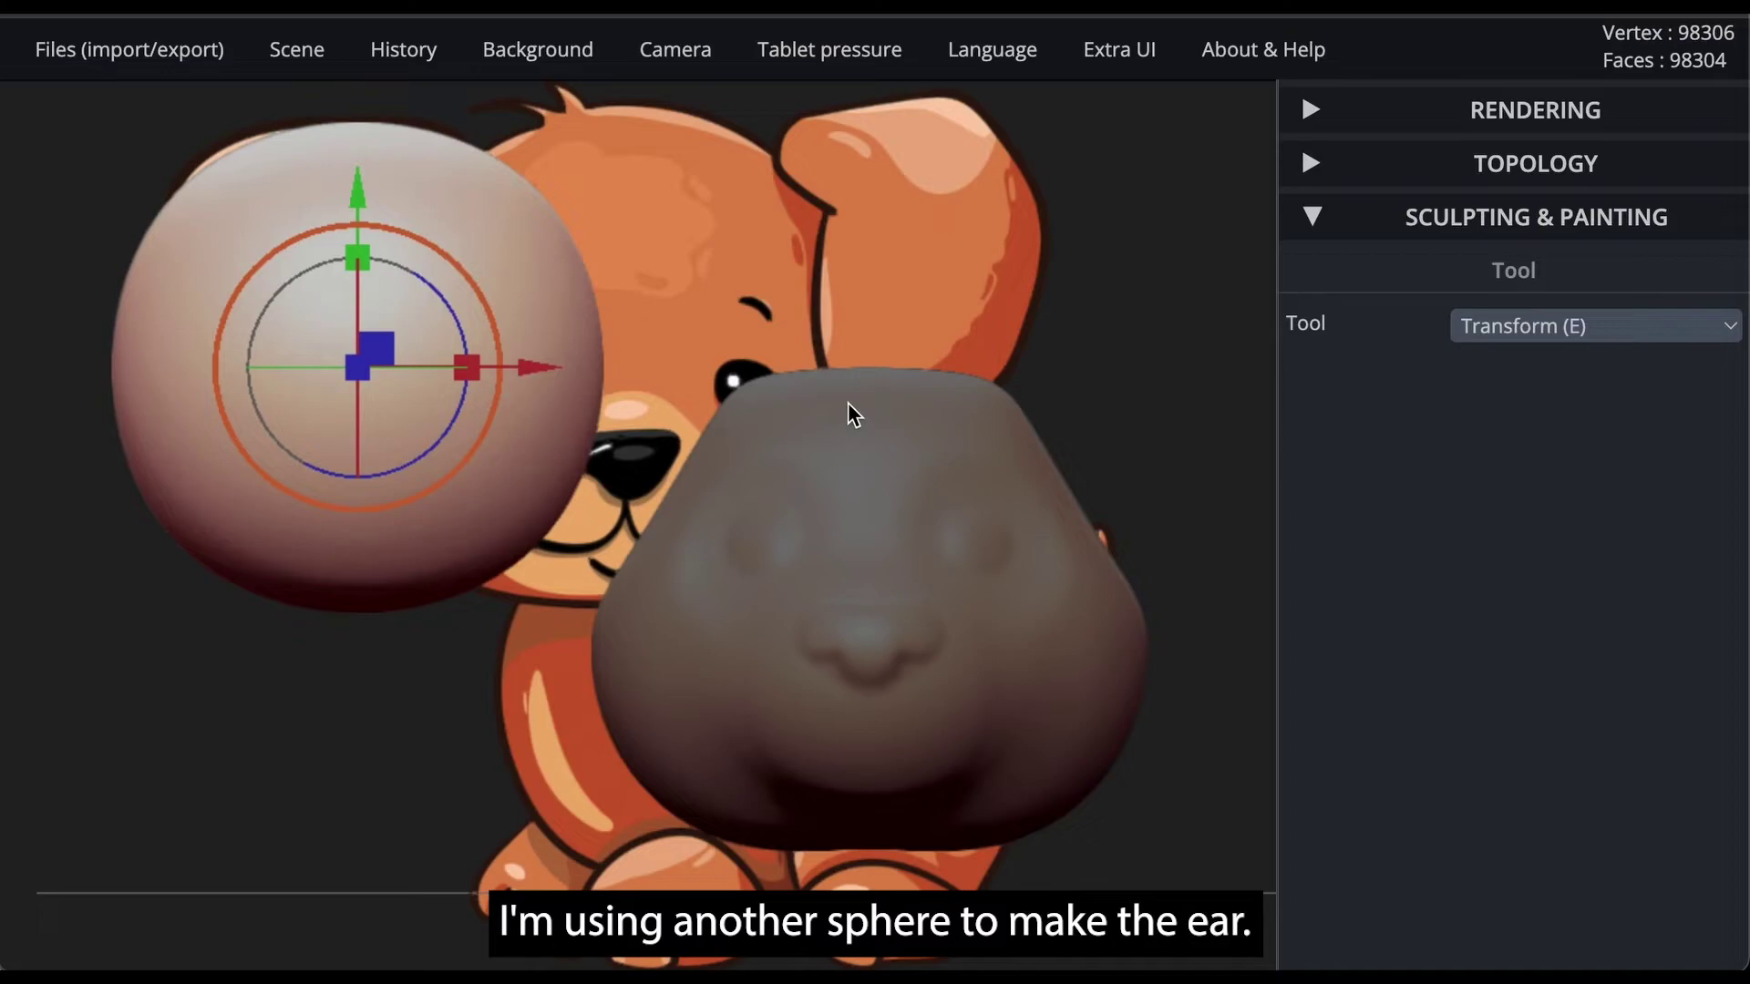
# - Flatten and stretch the new sphere into a long, thin pancake shape with Transform
pyautogui.scroll(-5, 604, 275)
pyautogui.moveTo(605, 276); pyautogui.dragTo(668, 392, button='middle')
pyautogui.moveTo(509, 422); pyautogui.dragTo(514, 327)
pyautogui.moveTo(640, 316); pyautogui.dragTo(876, 391)
pyautogui.moveTo(685, 658); pyautogui.dragTo(655, 626)
pyautogui.moveTo(767, 387); pyautogui.dragTo(928, 698)
pyautogui.scroll(5, 938, 832)
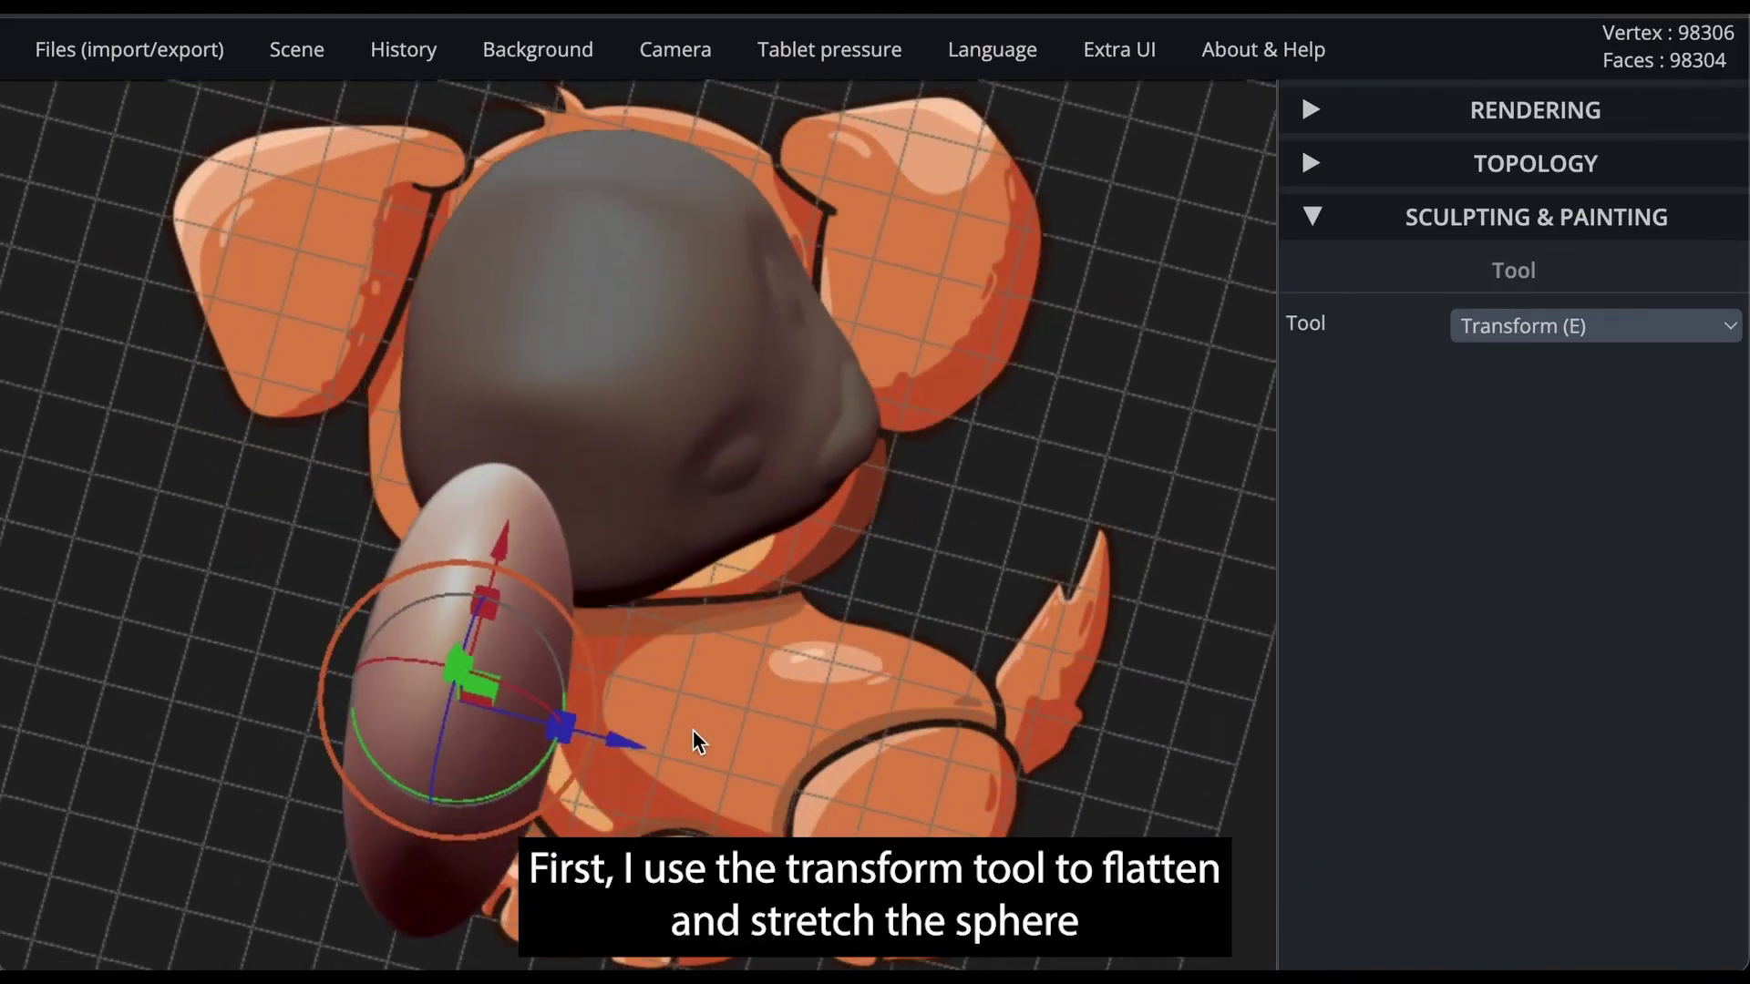
pyautogui.moveTo(695, 731); pyautogui.dragTo(735, 674, button='middle')
pyautogui.moveTo(603, 665); pyautogui.dragTo(569, 658)
pyautogui.moveTo(752, 707); pyautogui.dragTo(483, 419)
pyautogui.moveTo(841, 497); pyautogui.dragTo(825, 479)
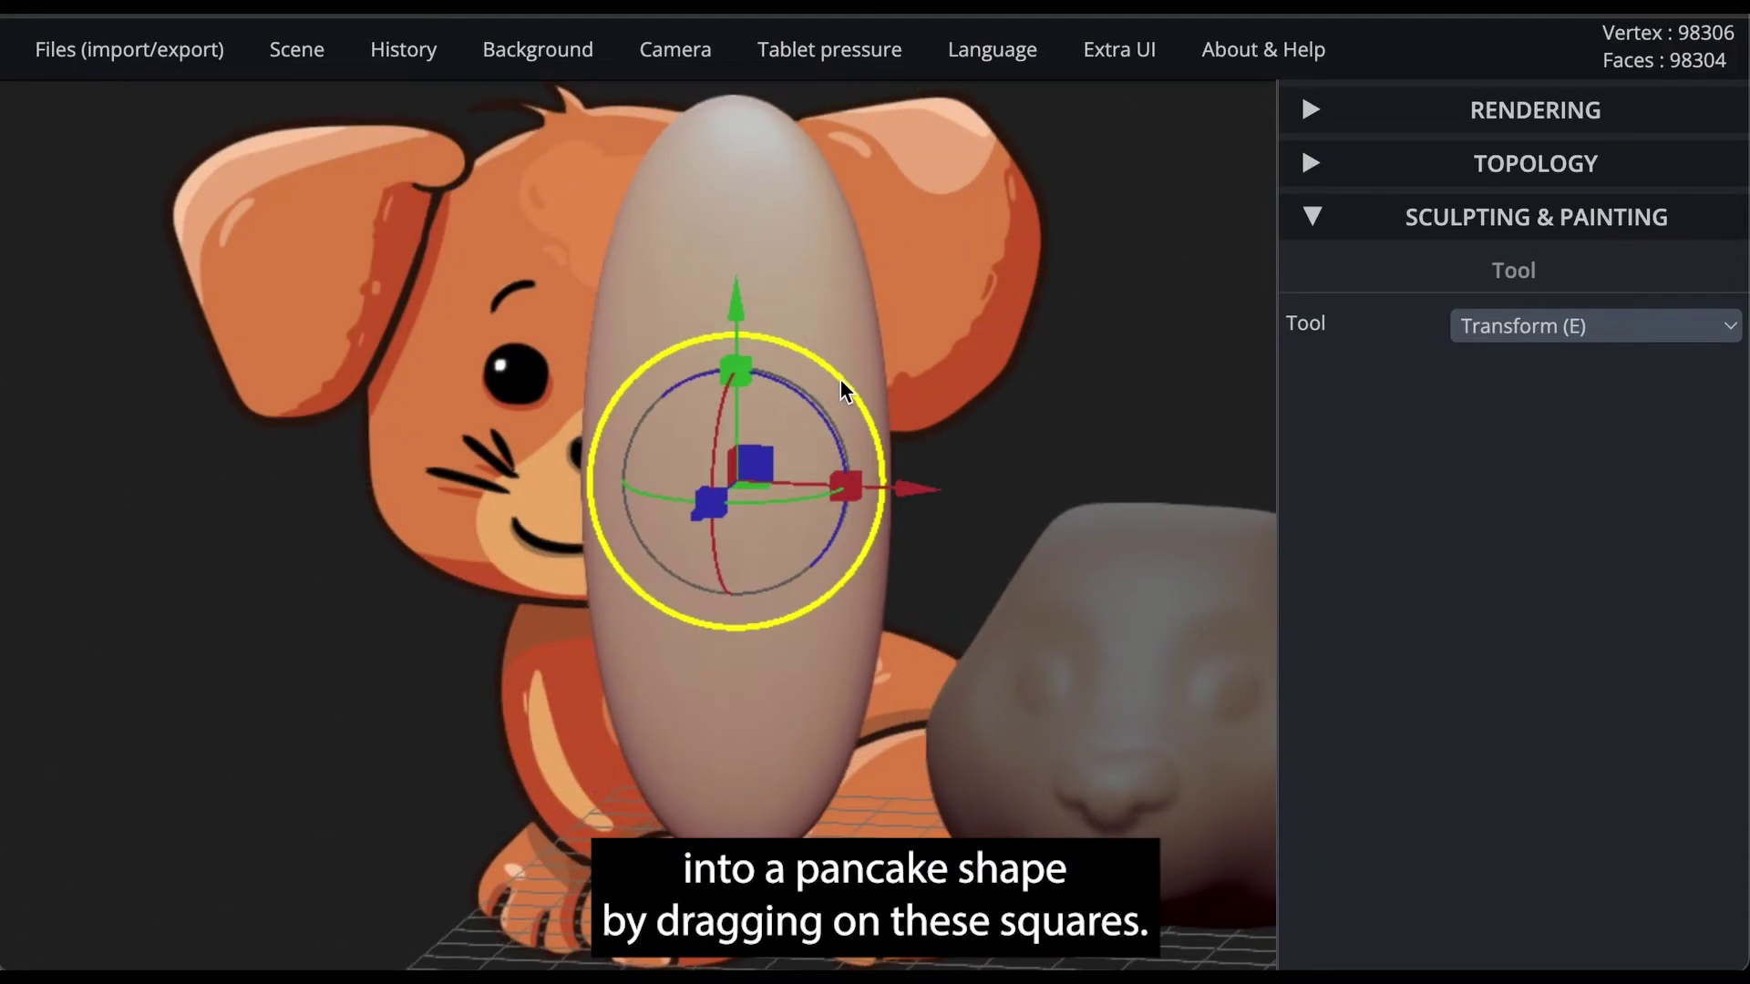
# - Taper the lower end of the flattened ear shape with the Move tool at radius 150 and intensity 100
pyautogui.moveTo(1071, 342); pyautogui.dragTo(1023, 380)
pyautogui.click(1595, 326)
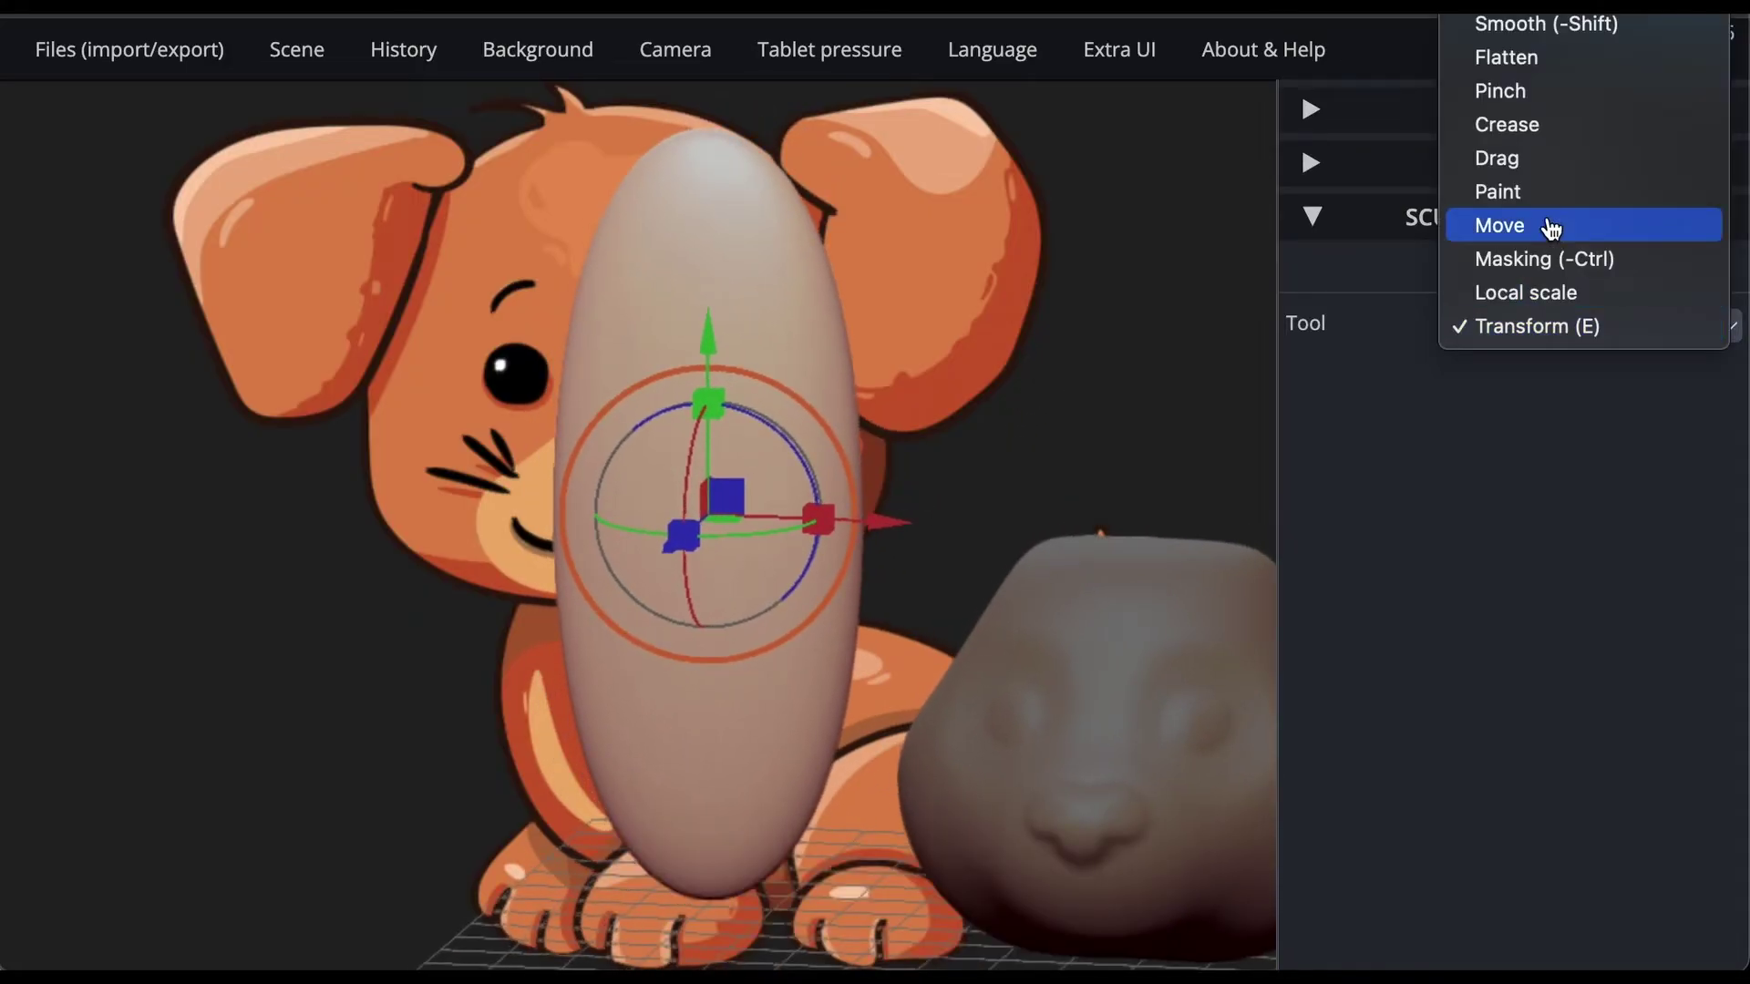
pyautogui.click(1547, 230)
pyautogui.press('f')
pyautogui.moveTo(774, 802); pyautogui.dragTo(732, 831)
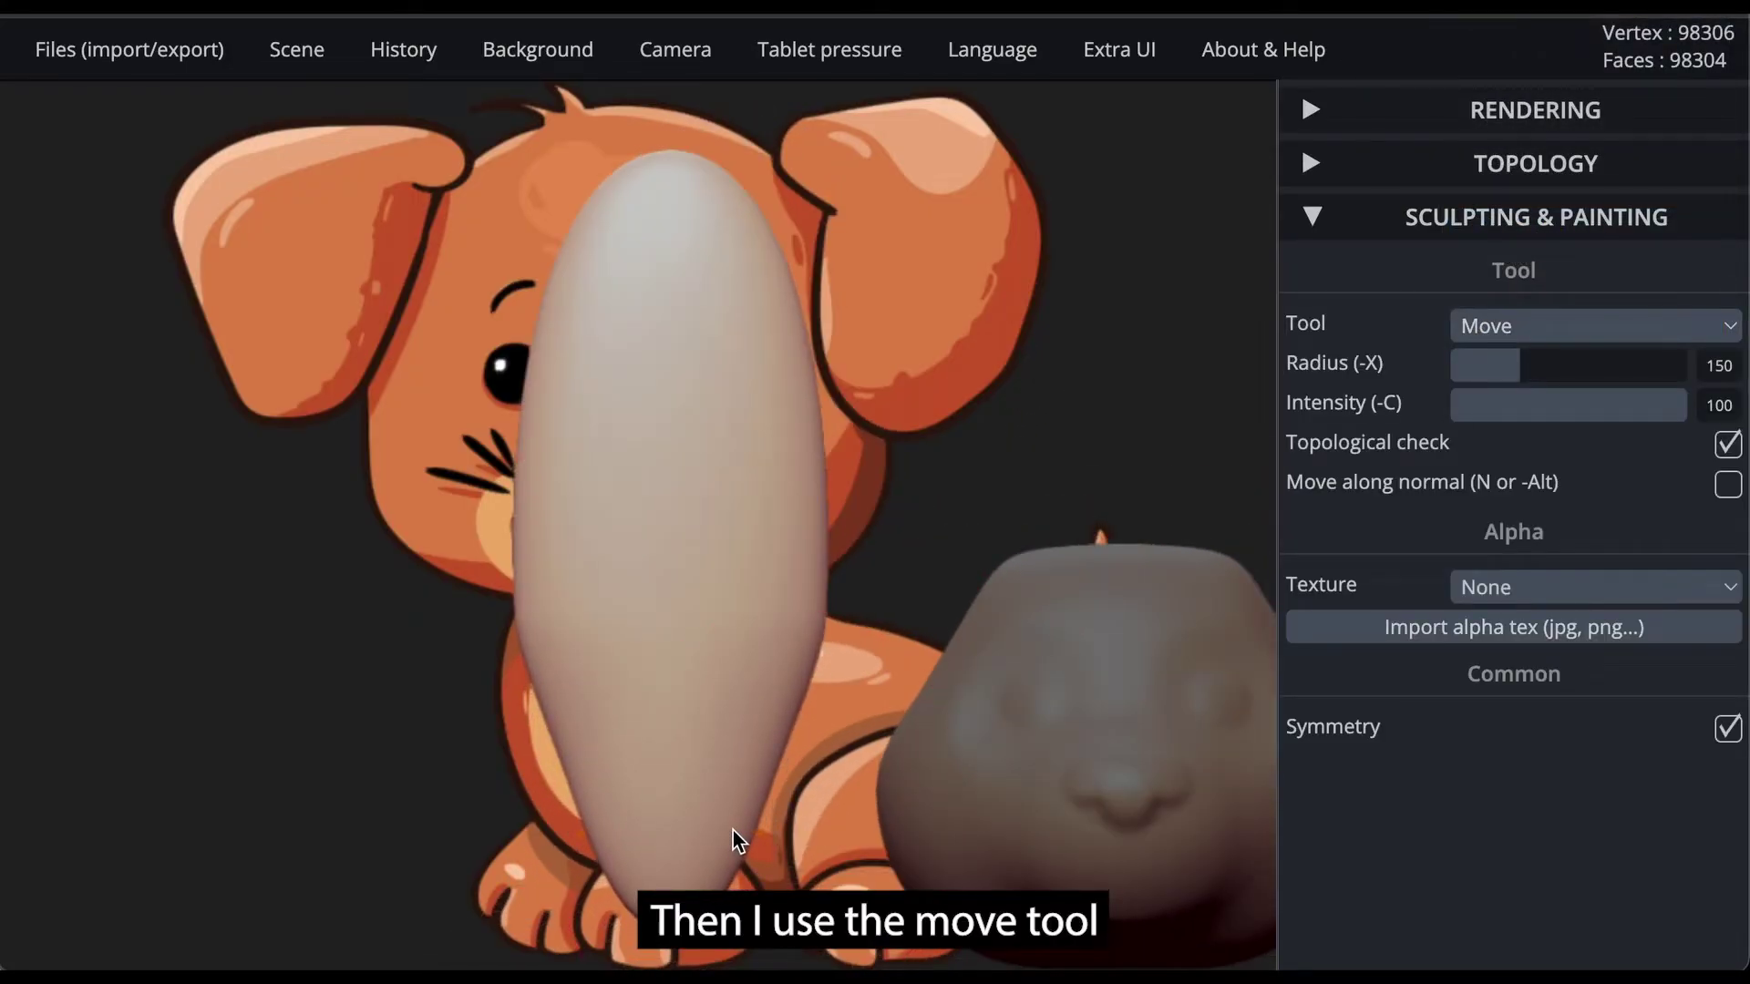
pyautogui.moveTo(1139, 410); pyautogui.dragTo(1085, 392)
# - Set the Move radius to 212 and bend the ear's upper end backwards into a folded-over floppy shape
pyautogui.click(1550, 366)
pyautogui.moveTo(1152, 336); pyautogui.dragTo(1094, 392)
pyautogui.moveTo(533, 238); pyautogui.dragTo(593, 254)
pyautogui.moveTo(1048, 410)
pyautogui.mouseDown()
pyautogui.moveTo(559, 547)
pyautogui.moveTo(515, 540)
pyautogui.mouseUp()
pyautogui.moveTo(758, 452); pyautogui.dragTo(802, 437)
pyautogui.moveTo(756, 274); pyautogui.dragTo(879, 364)
pyautogui.moveTo(806, 574); pyautogui.dragTo(747, 620)
pyautogui.moveTo(1021, 510)
pyautogui.mouseDown()
pyautogui.moveTo(430, 539)
pyautogui.moveTo(486, 554)
pyautogui.mouseUp()
pyautogui.moveTo(435, 609); pyautogui.dragTo(451, 609)
pyautogui.moveTo(247, 520)
pyautogui.mouseDown()
pyautogui.moveTo(455, 583)
pyautogui.moveTo(538, 490)
pyautogui.moveTo(437, 456)
pyautogui.moveTo(418, 430)
pyautogui.mouseUp()
pyautogui.moveTo(418, 429); pyautogui.dragTo(1008, 617, button='right')
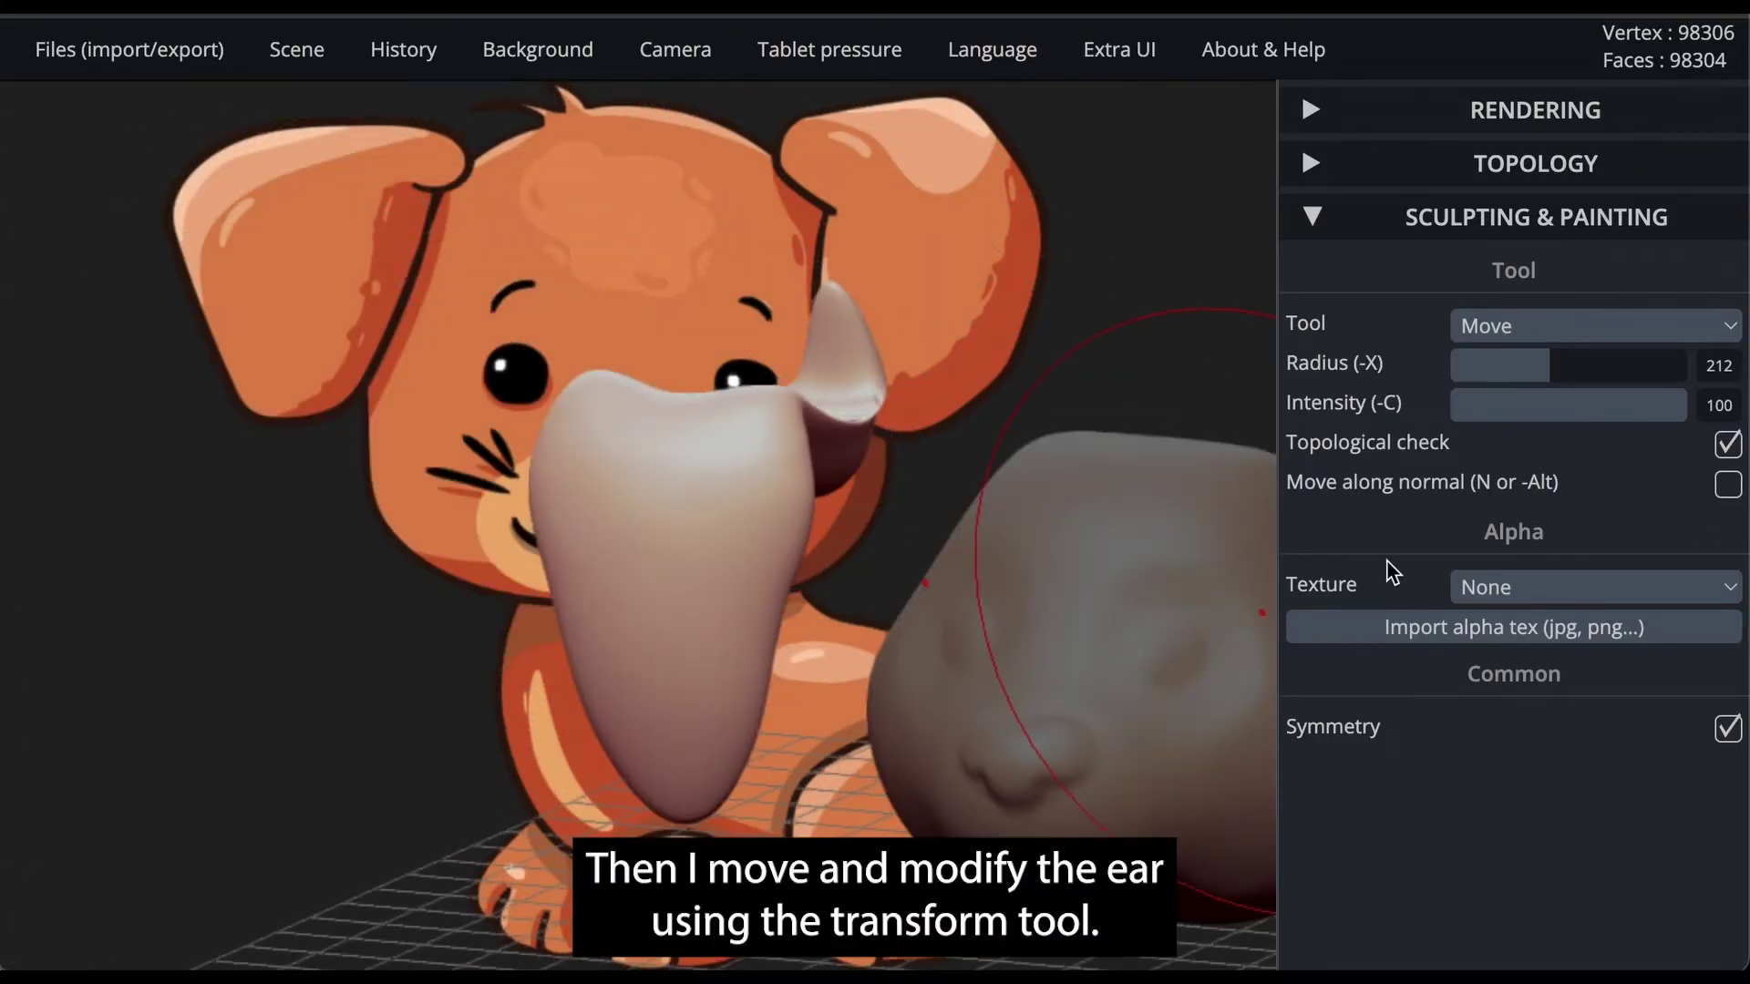
# - Move the ear against the side of the head with Transform and rotate it so its tip hangs outward
pyautogui.click(1515, 340)
pyautogui.click(1542, 428)
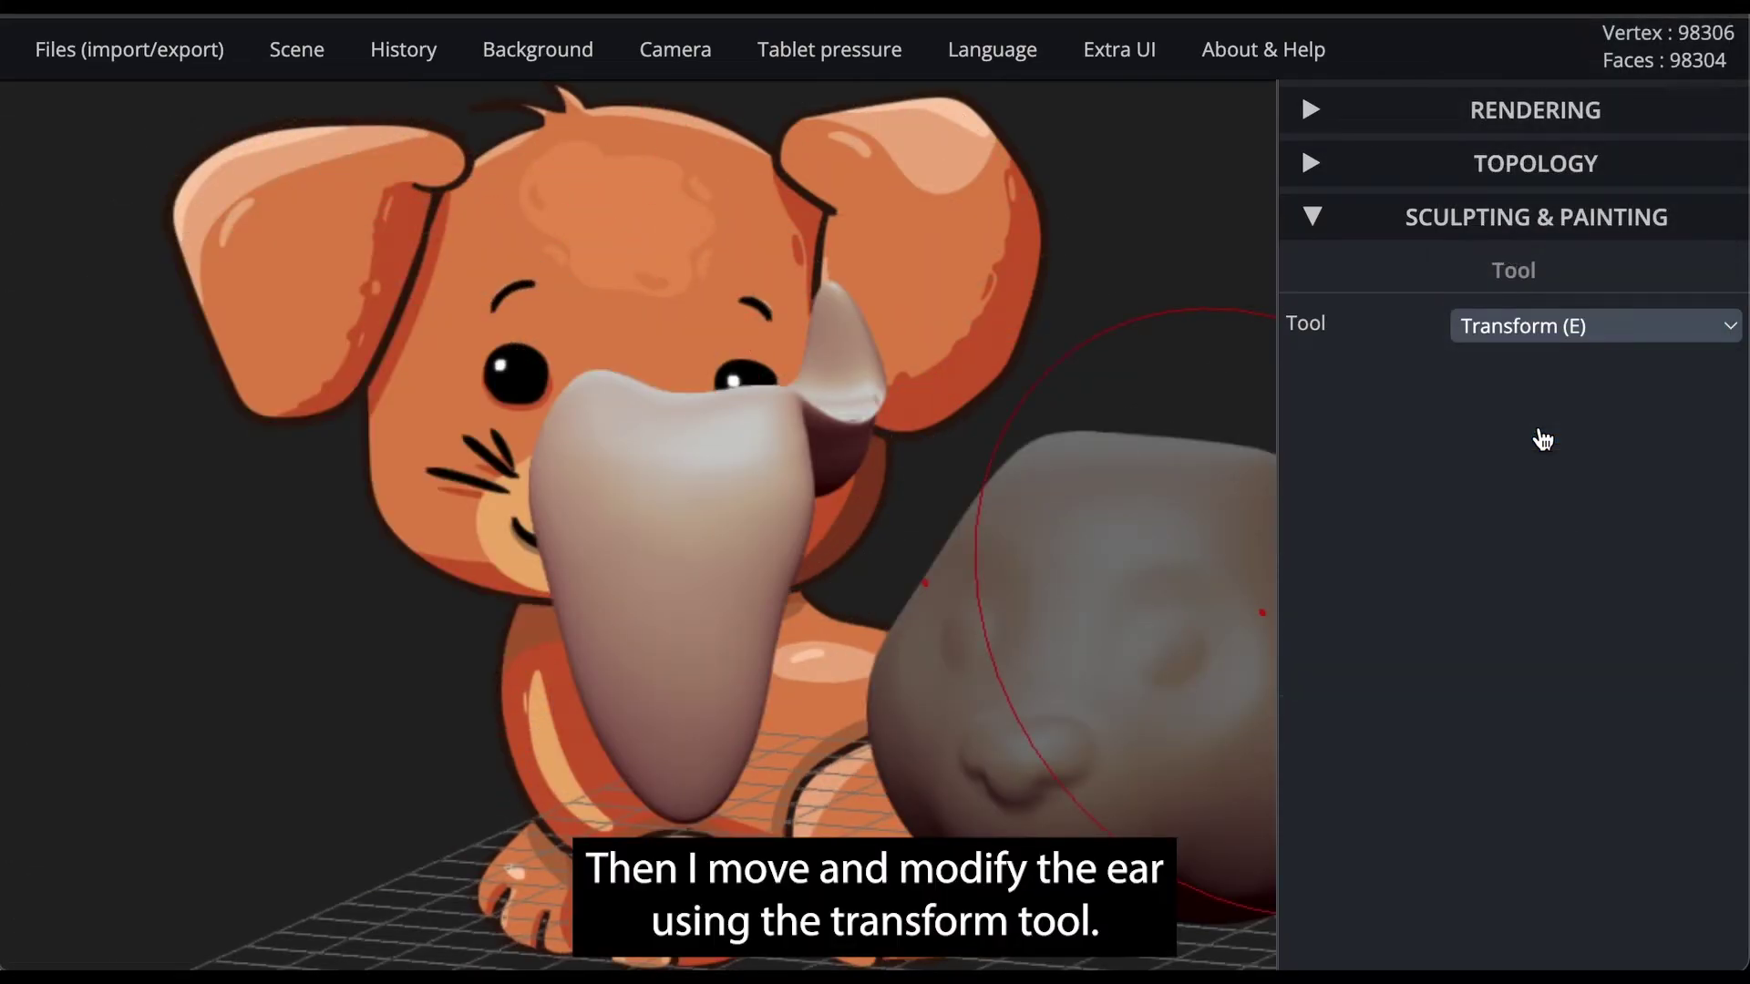
pyautogui.moveTo(1098, 485); pyautogui.dragTo(1092, 433, button='right')
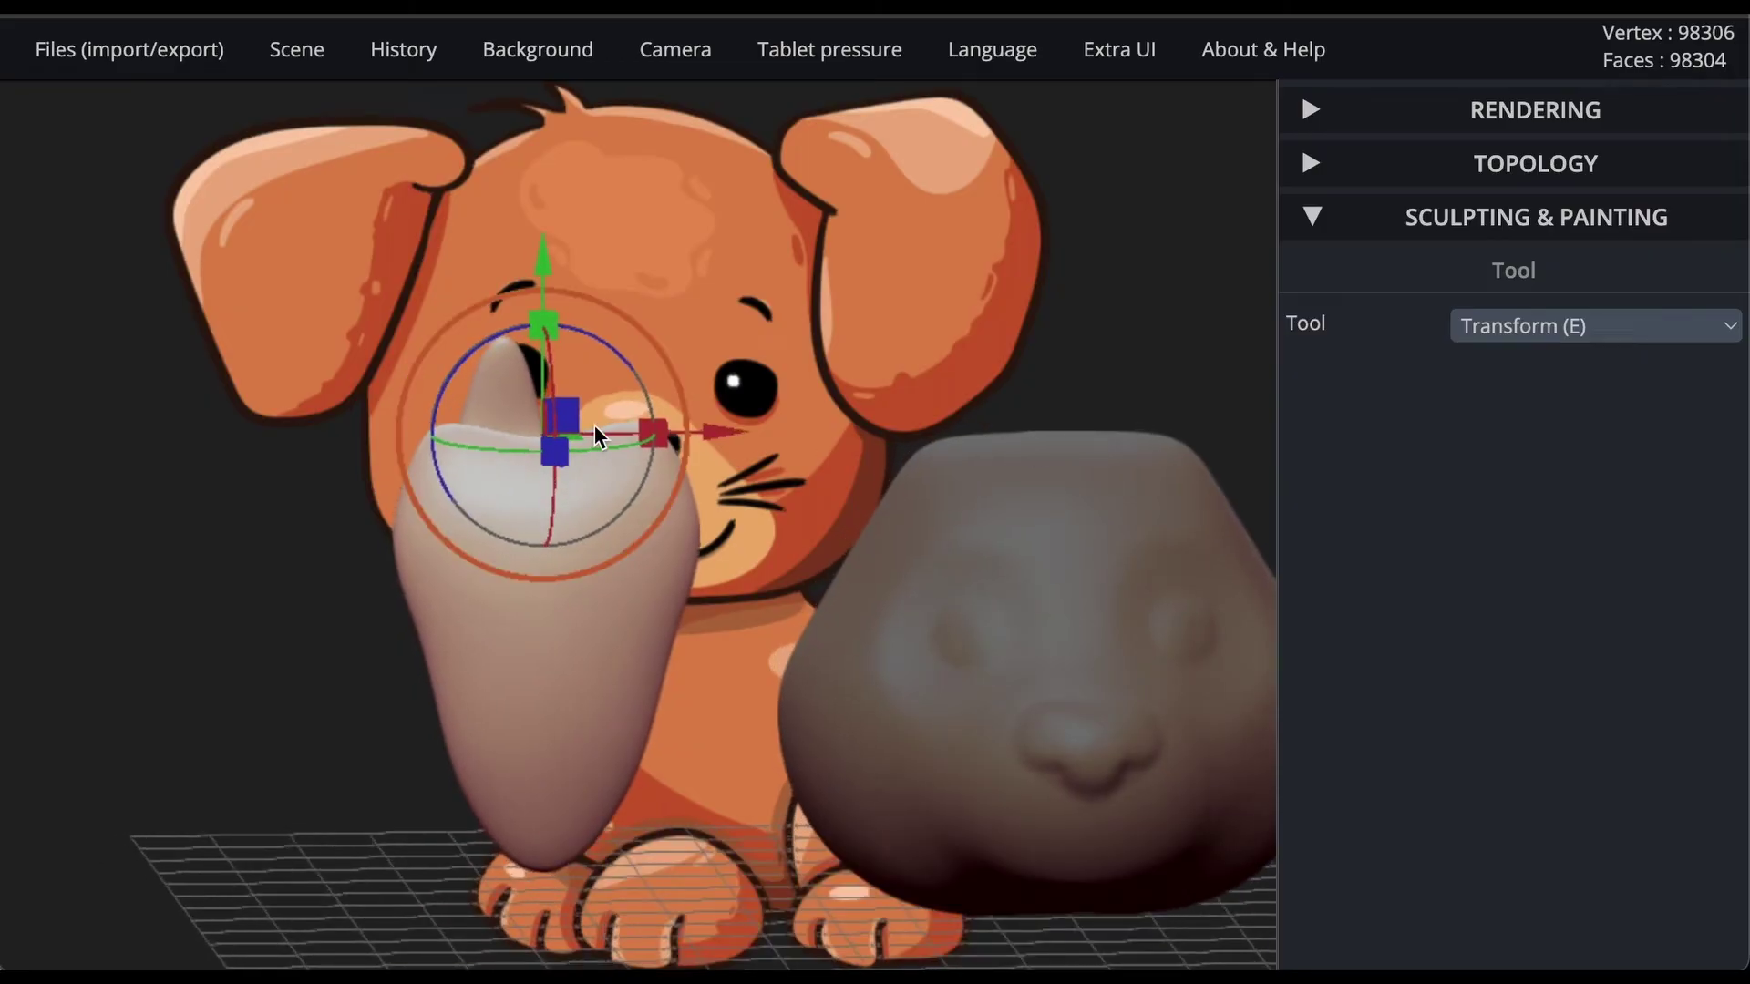
pyautogui.moveTo(647, 373)
pyautogui.mouseDown()
pyautogui.moveTo(653, 359)
pyautogui.moveTo(627, 381)
pyautogui.mouseUp()
pyautogui.moveTo(607, 449); pyautogui.dragTo(845, 403)
pyautogui.moveTo(966, 397); pyautogui.dragTo(1002, 456, button='right')
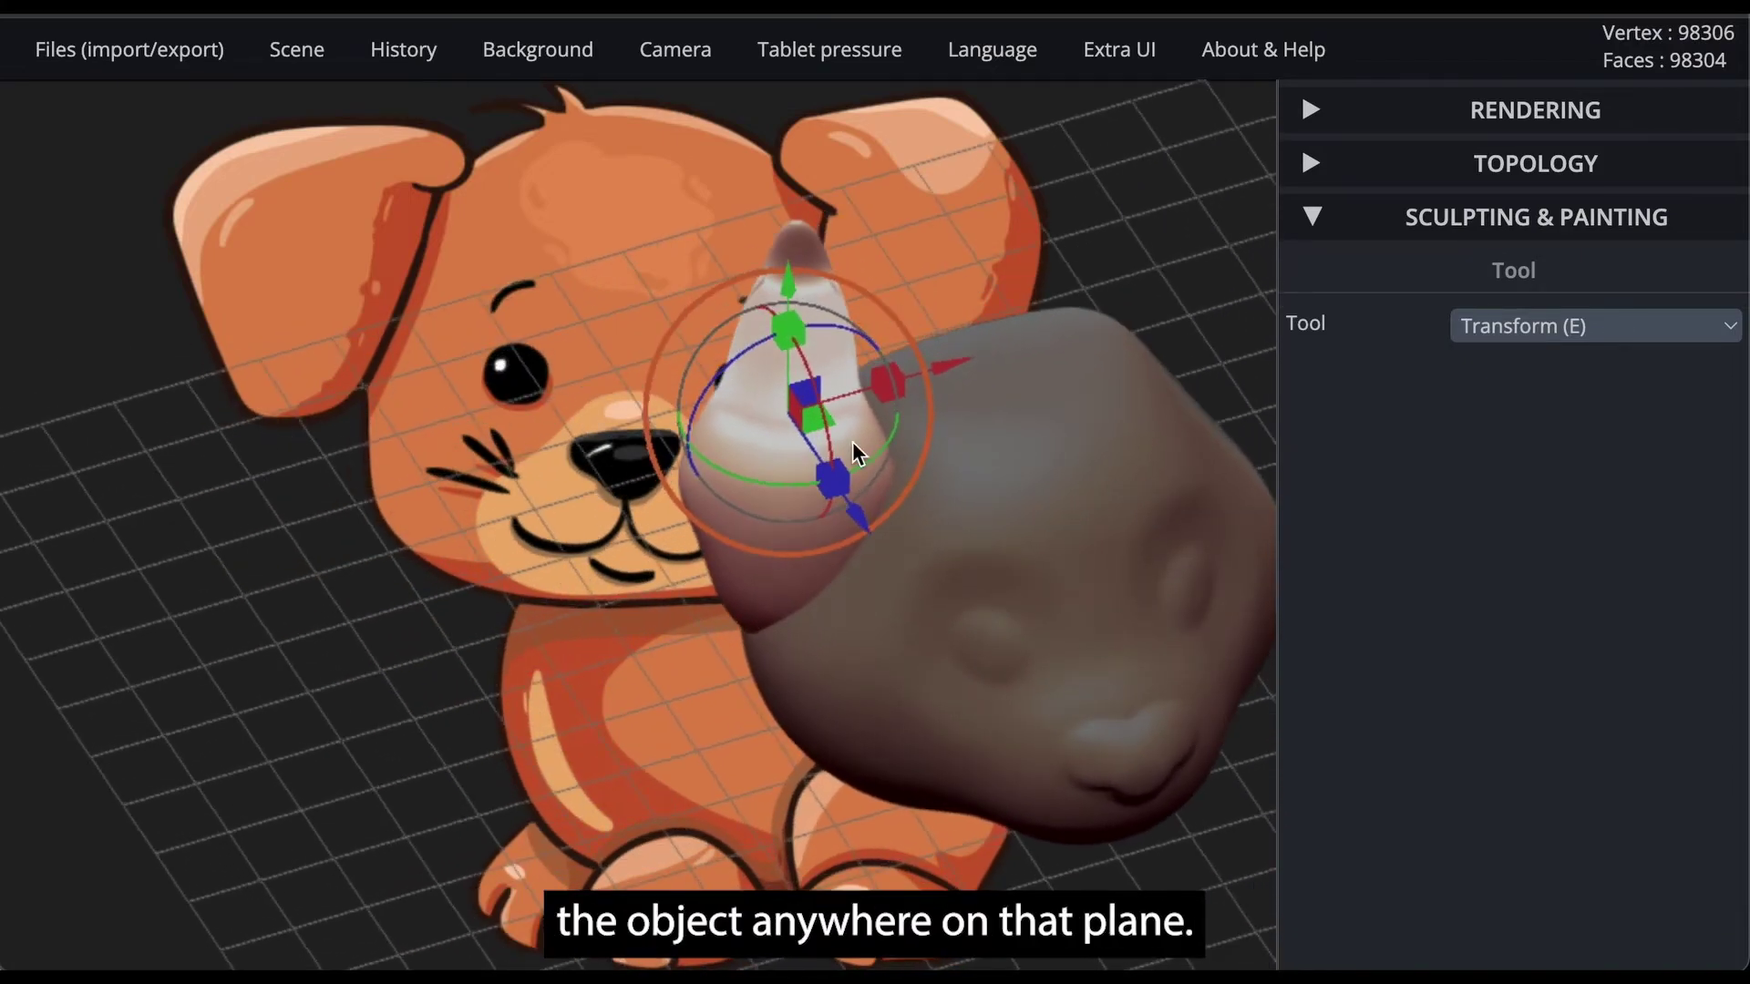
pyautogui.moveTo(847, 440); pyautogui.dragTo(817, 369)
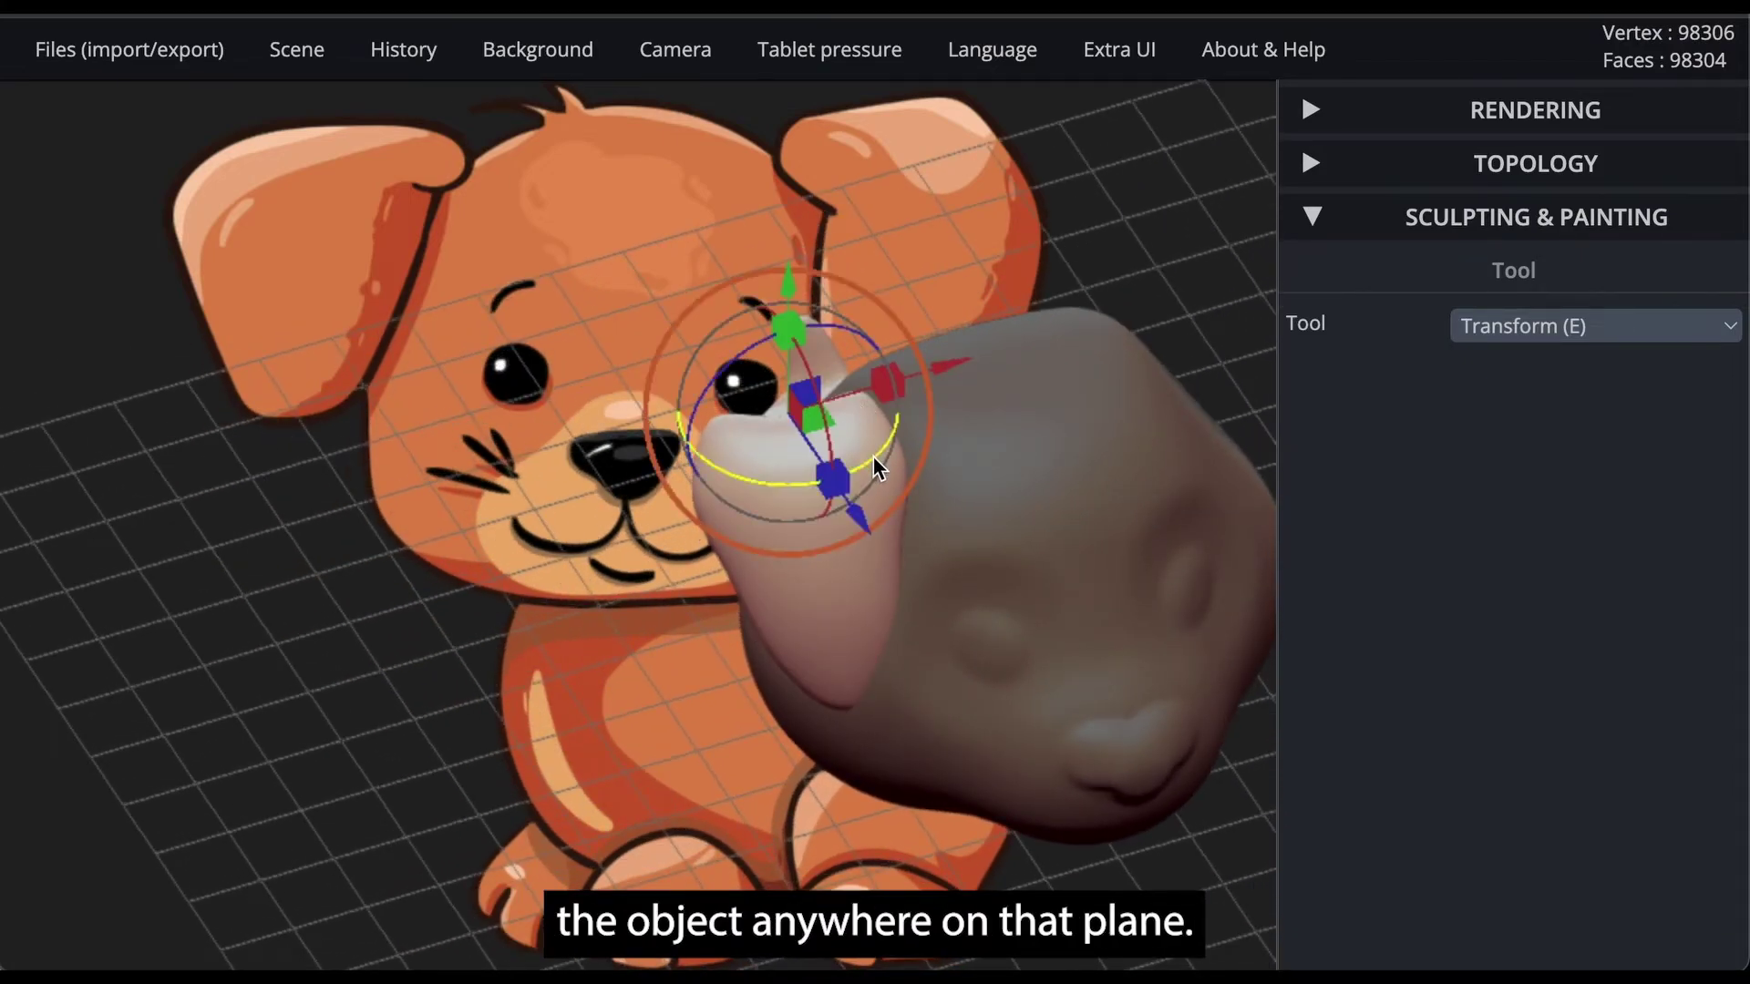
pyautogui.moveTo(874, 456); pyautogui.dragTo(753, 467)
# - Fine-tune the ear's placement and size with Transform so it hangs from the upper left corner of the head
pyautogui.moveTo(1048, 556); pyautogui.dragTo(983, 526, button='right')
pyautogui.moveTo(983, 526); pyautogui.dragTo(699, 408, button='middle')
pyautogui.moveTo(700, 409); pyautogui.dragTo(757, 530, button='right')
pyautogui.moveTo(477, 342); pyautogui.dragTo(510, 369)
pyautogui.moveTo(714, 325); pyautogui.dragTo(501, 312, button='right')
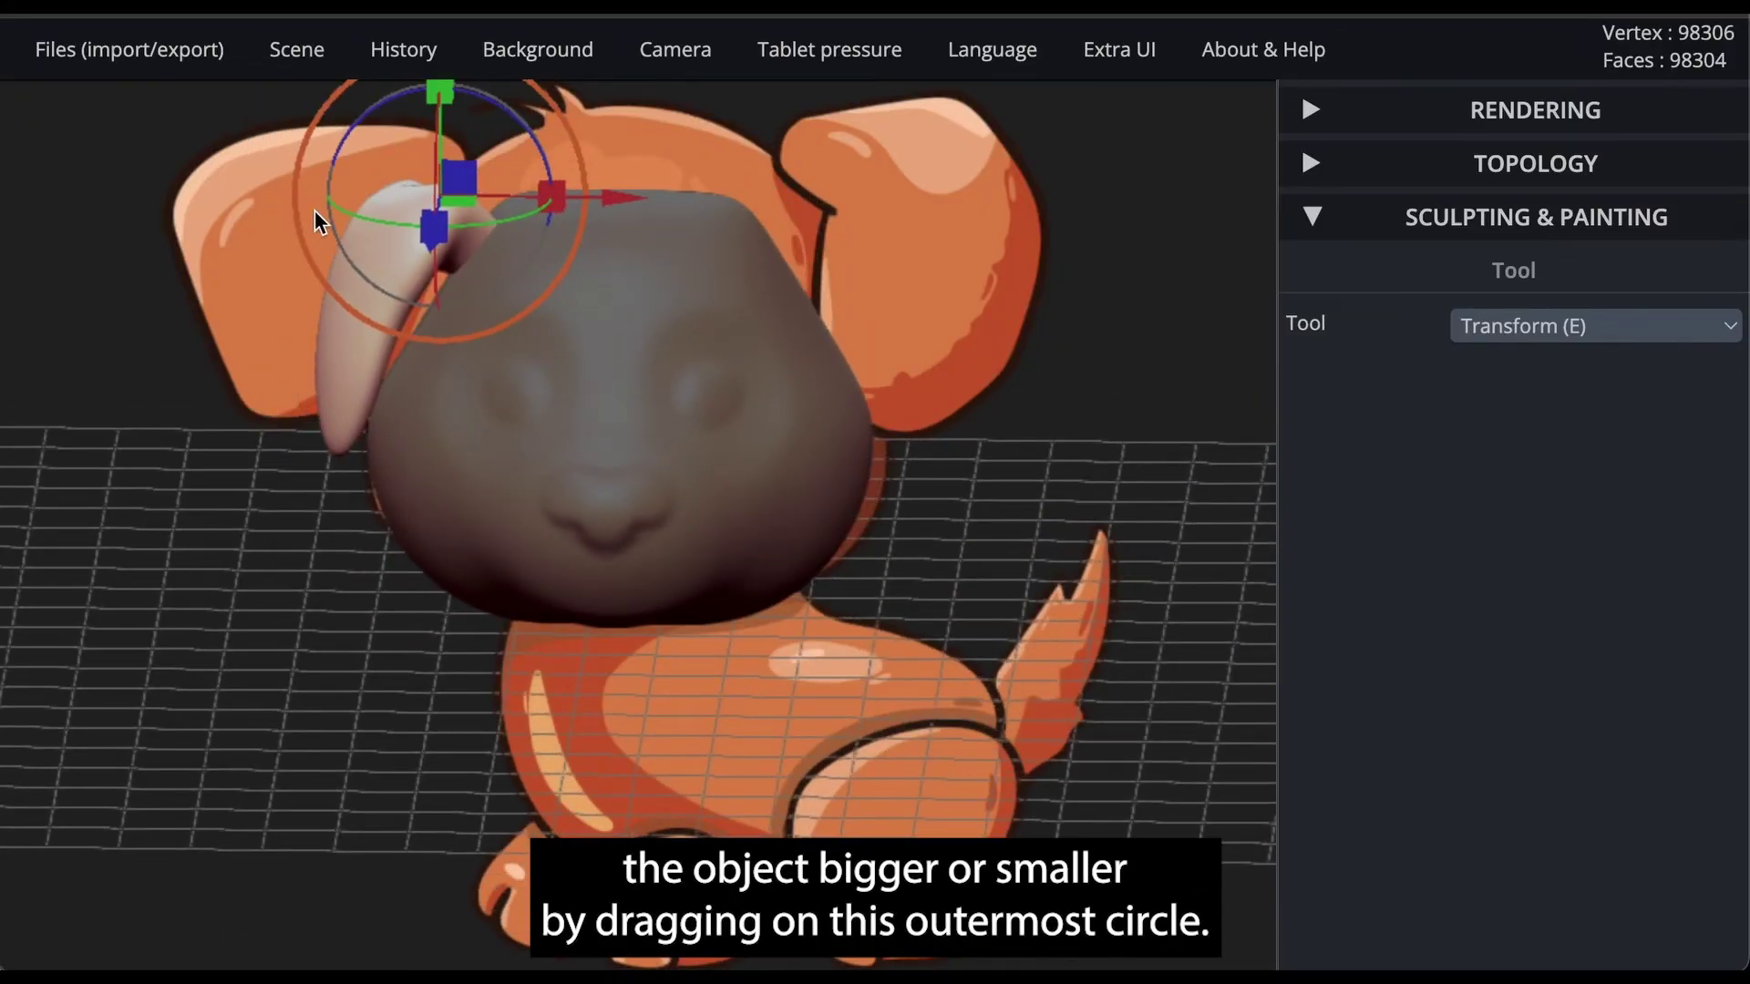
pyautogui.moveTo(317, 217); pyautogui.dragTo(365, 215)
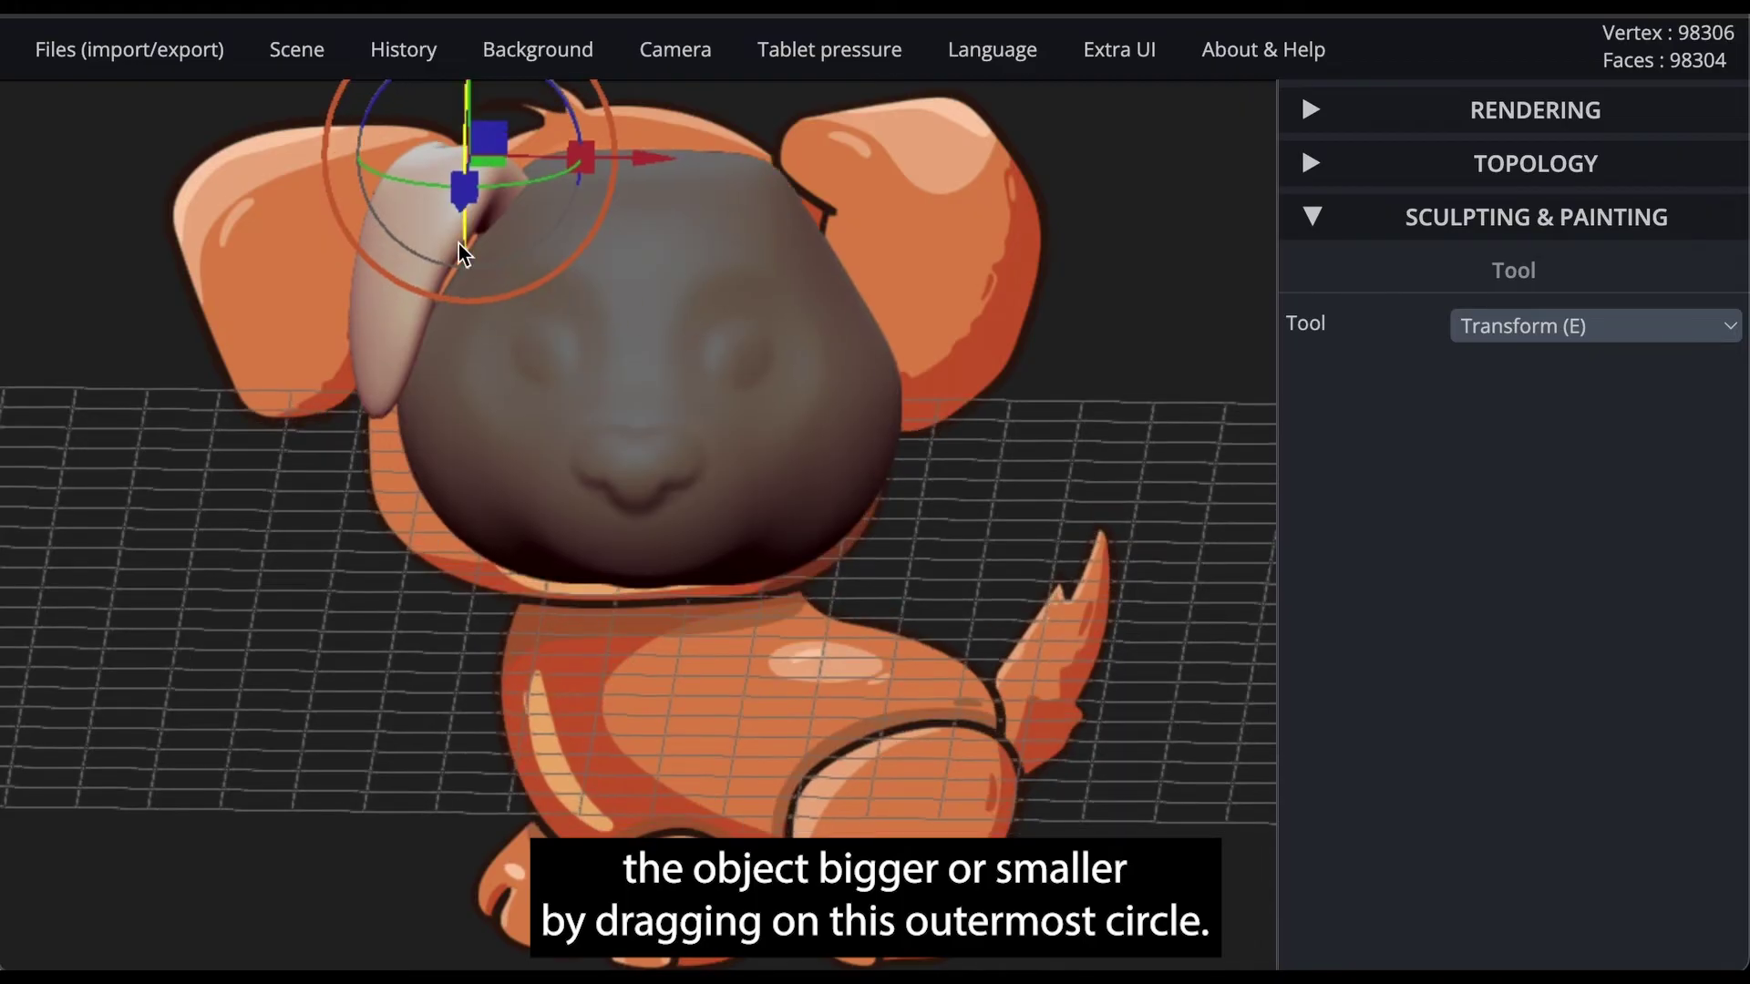
pyautogui.moveTo(462, 258); pyautogui.dragTo(382, 270)
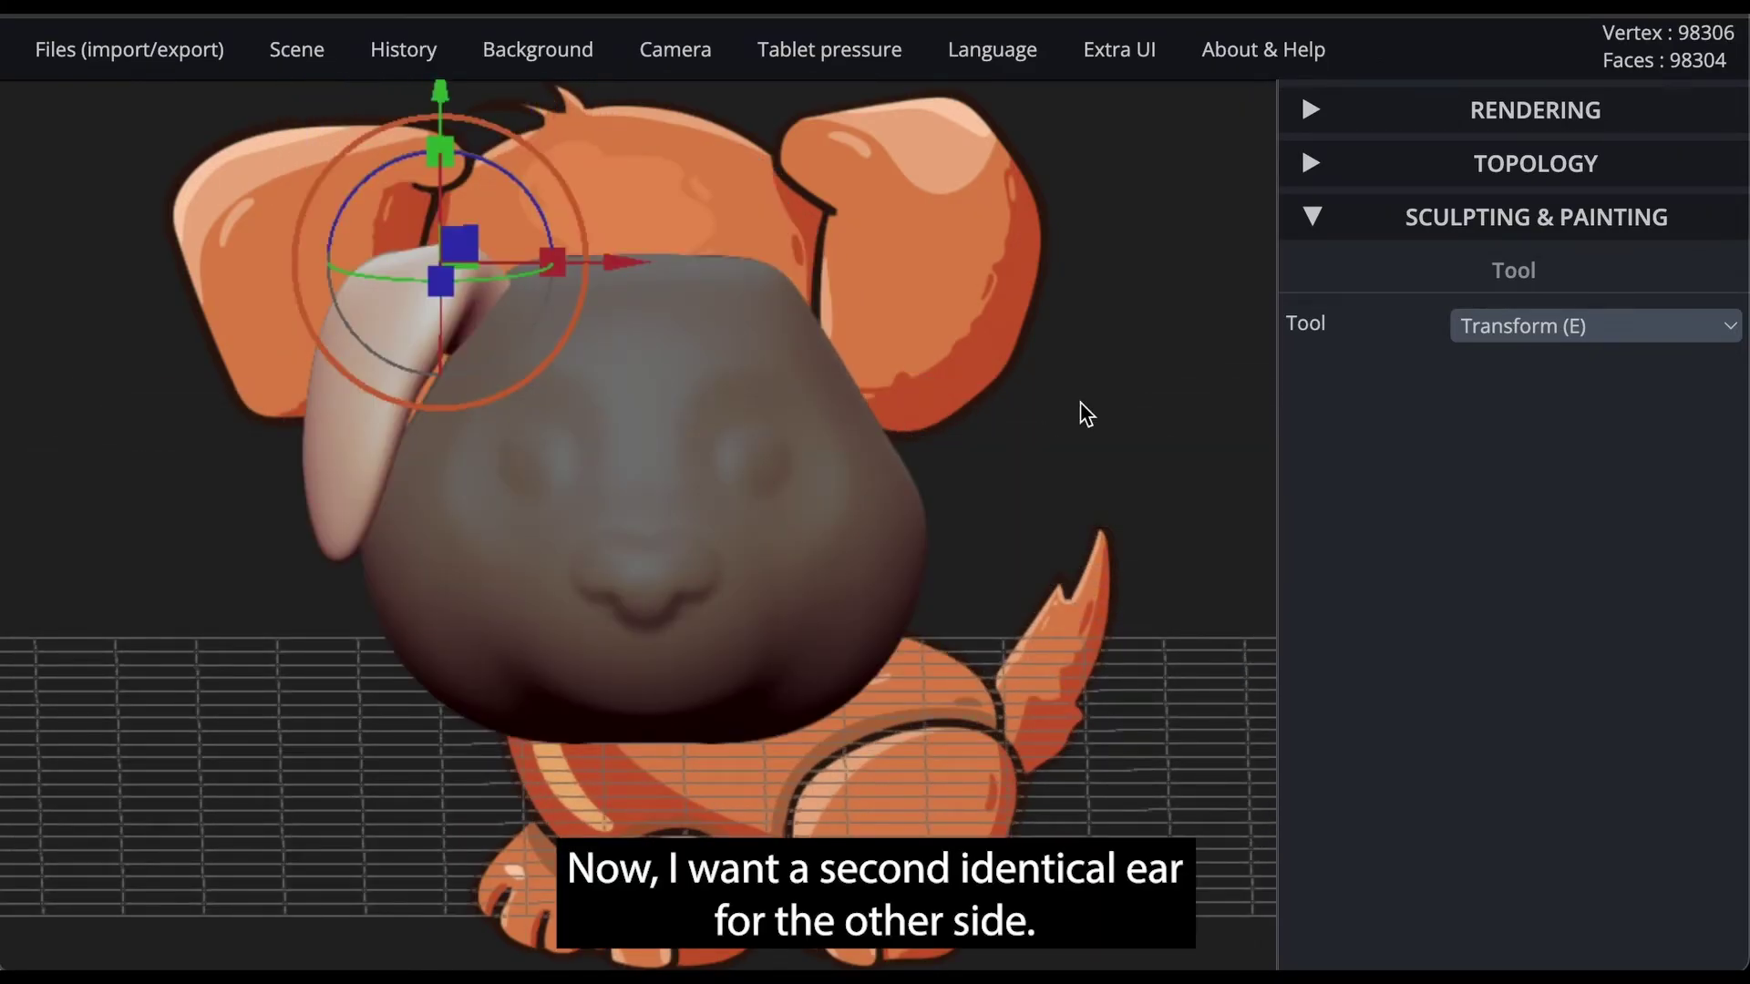
# - Duplicate the finished ear and move the copy across to the other side of the head
pyautogui.click(800, 500)
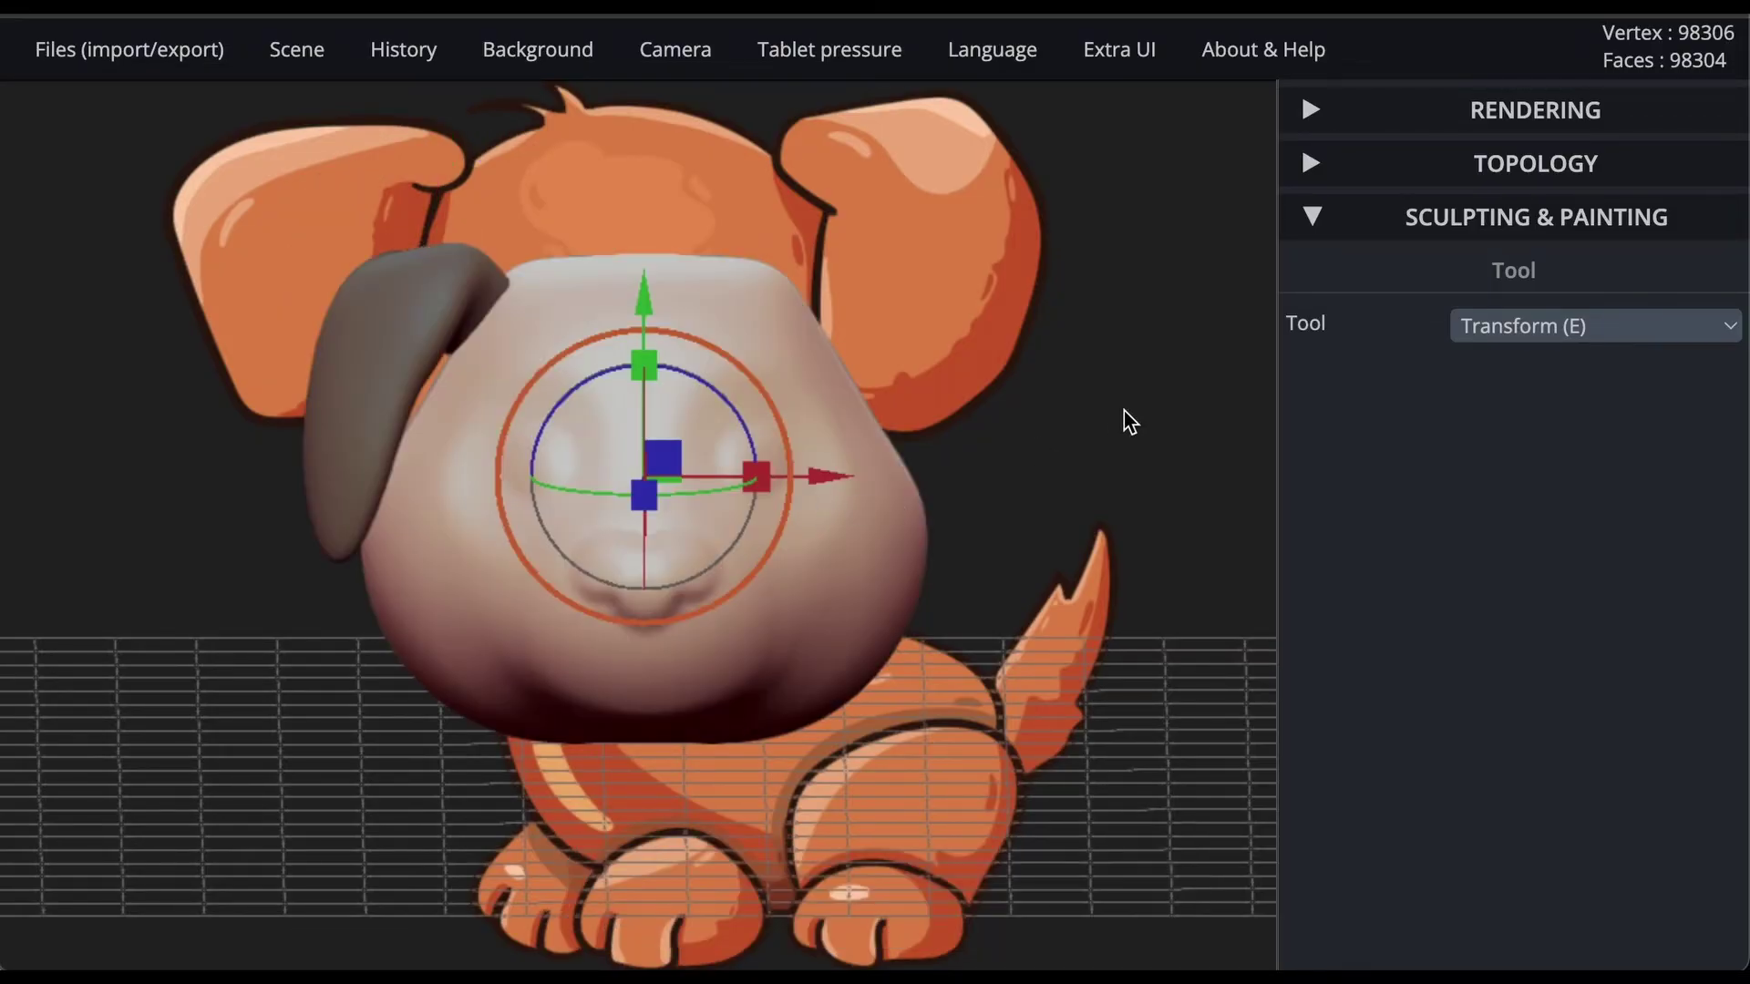
pyautogui.click(381, 297)
pyautogui.click(282, 55)
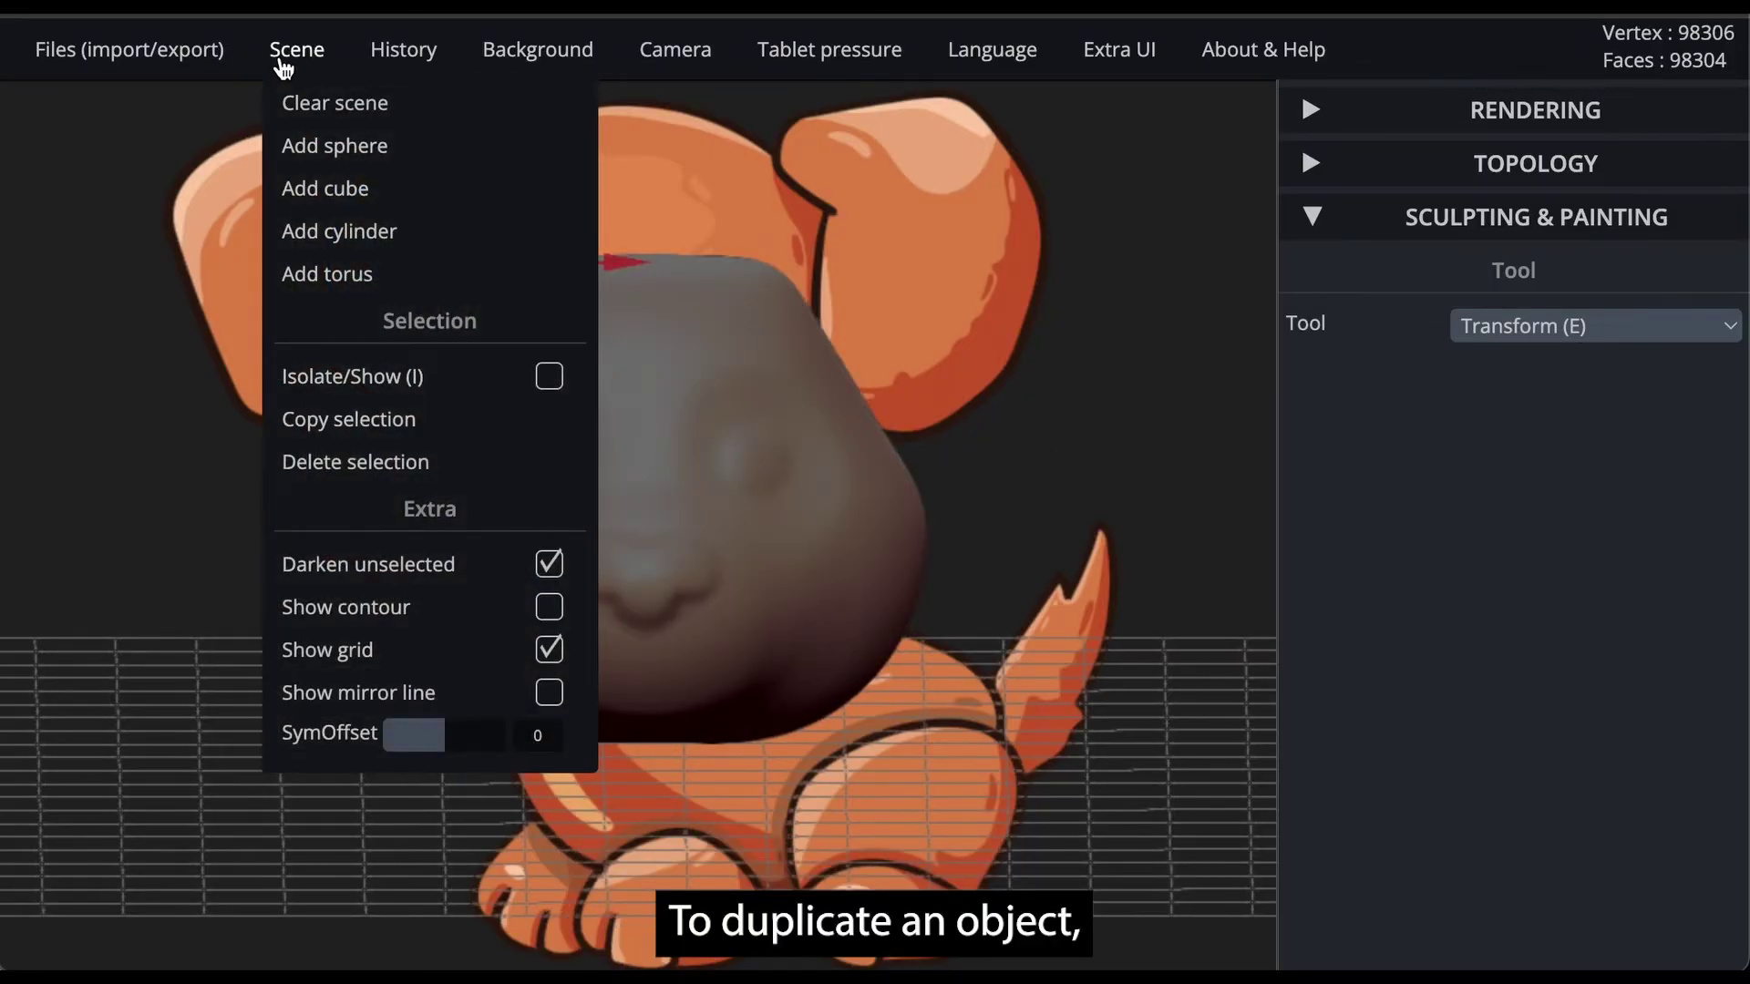
pyautogui.click(326, 436)
pyautogui.moveTo(631, 263); pyautogui.dragTo(1106, 288)
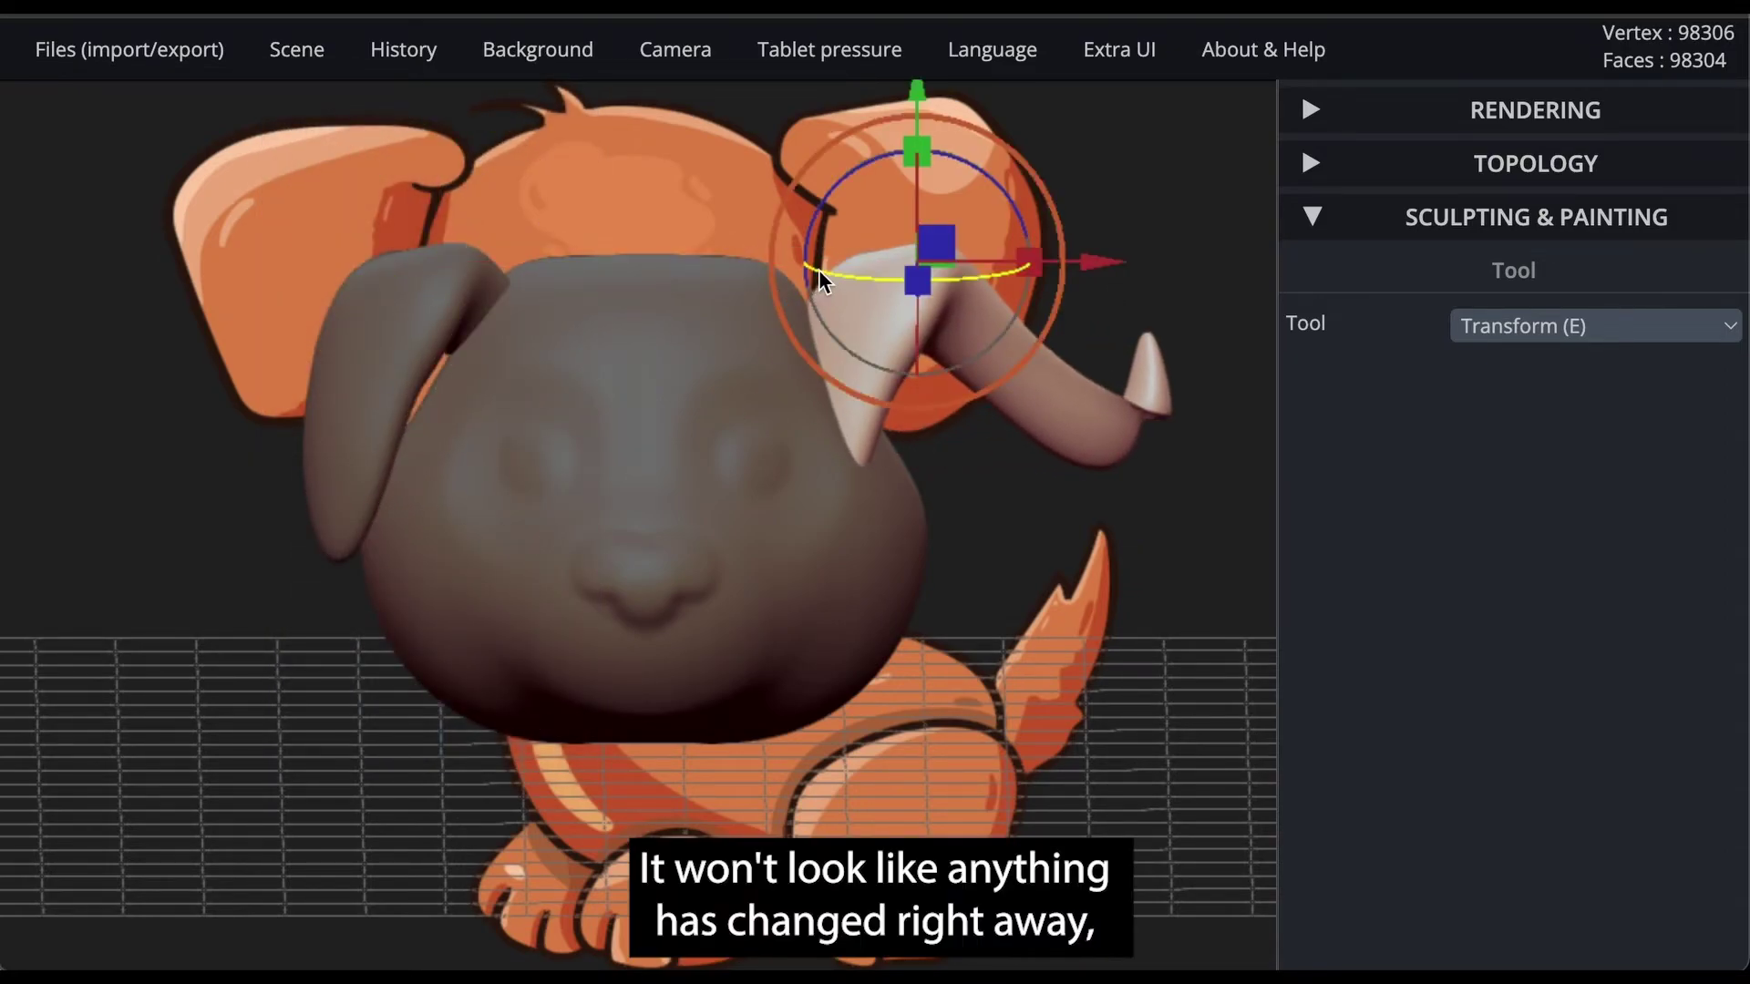
# - Rotate the copied ear with Transform so it mirrors the first one and place it against the head's upper corner
pyautogui.moveTo(813, 270); pyautogui.dragTo(1019, 298)
pyautogui.moveTo(1115, 263); pyautogui.dragTo(1012, 267)
pyautogui.moveTo(765, 285); pyautogui.dragTo(835, 271)
pyautogui.moveTo(989, 263); pyautogui.dragTo(1014, 268)
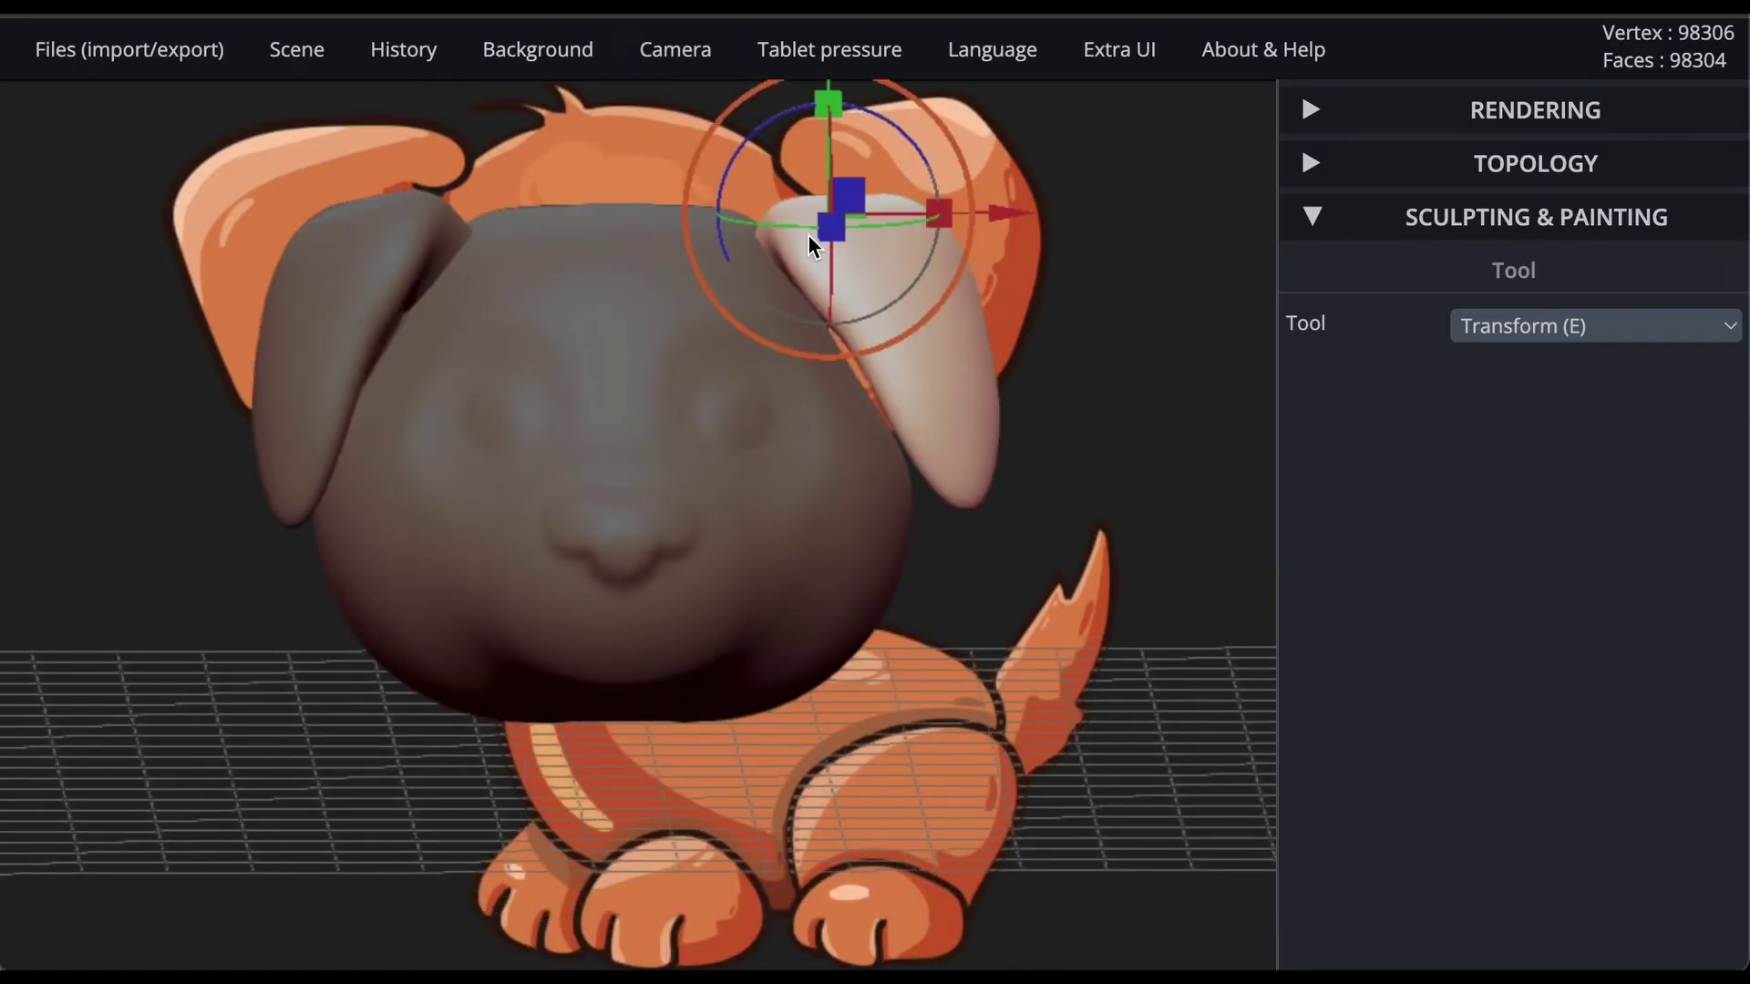
pyautogui.moveTo(807, 237); pyautogui.dragTo(785, 226)
# - Fine-tune the copied ear's rotation and placement with Transform so it matches the opposite ear
pyautogui.click(694, 487)
pyautogui.press('space')
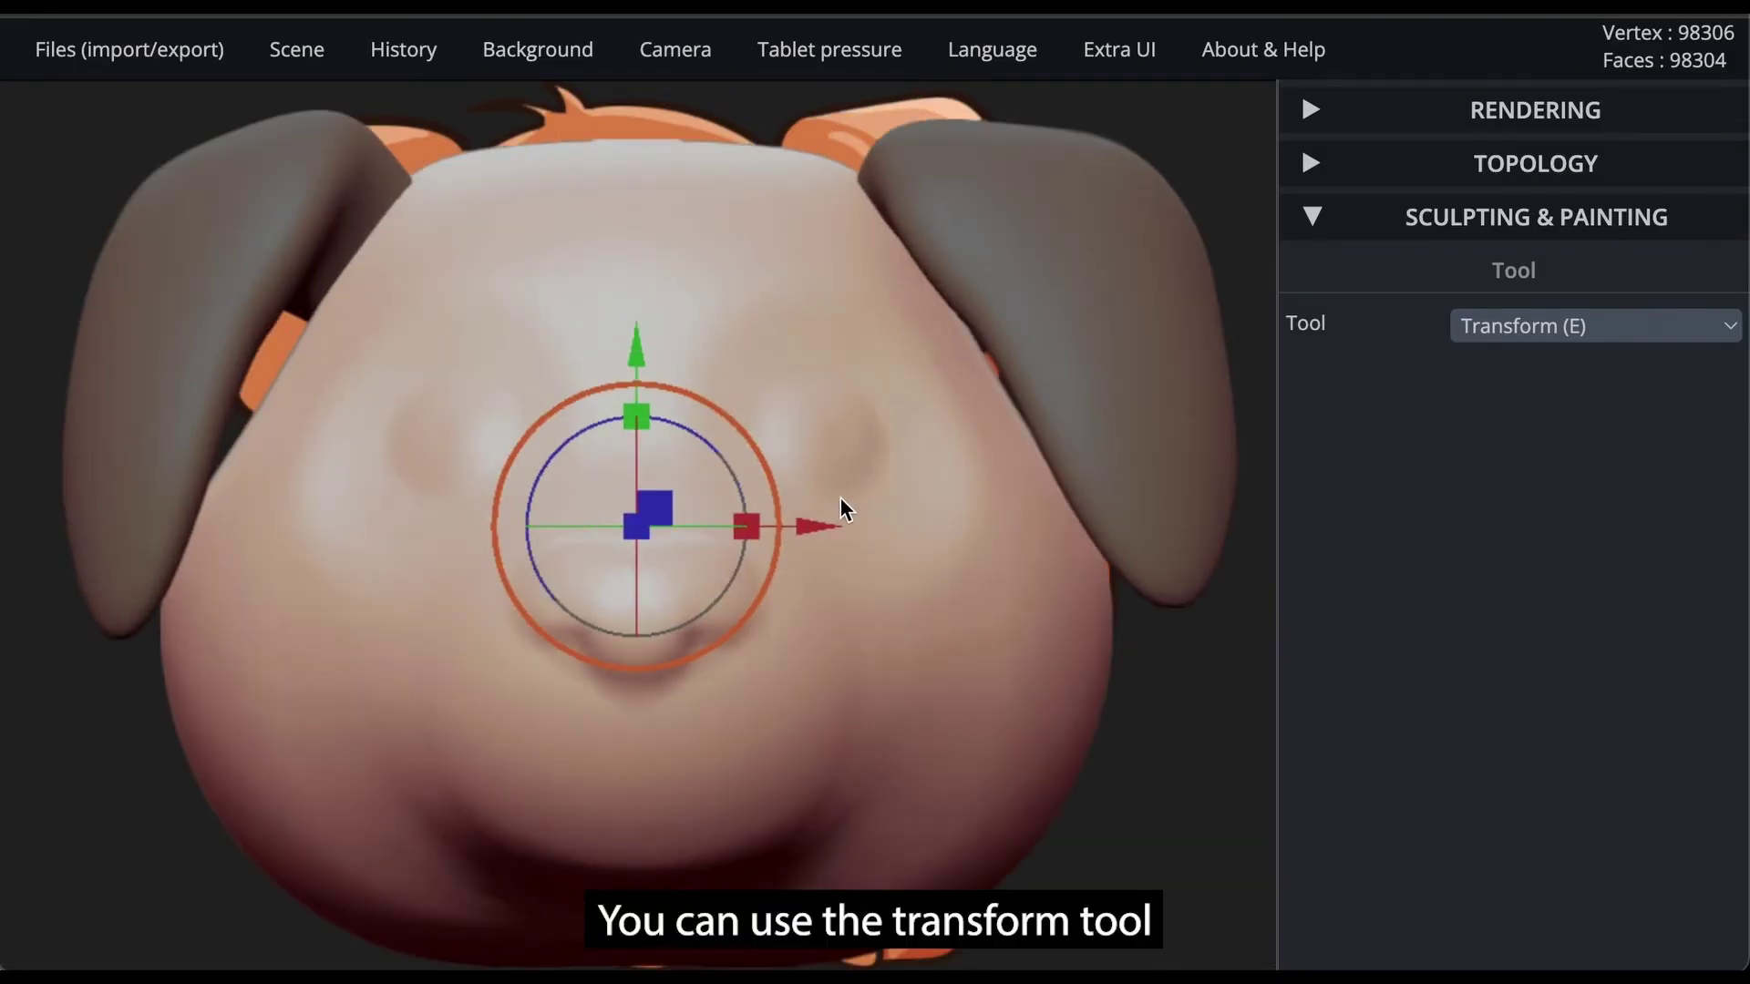
pyautogui.click(1041, 341)
pyautogui.moveTo(896, 158); pyautogui.dragTo(922, 155)
pyautogui.moveTo(981, 202); pyautogui.dragTo(977, 224)
pyautogui.moveTo(995, 137); pyautogui.dragTo(980, 124)
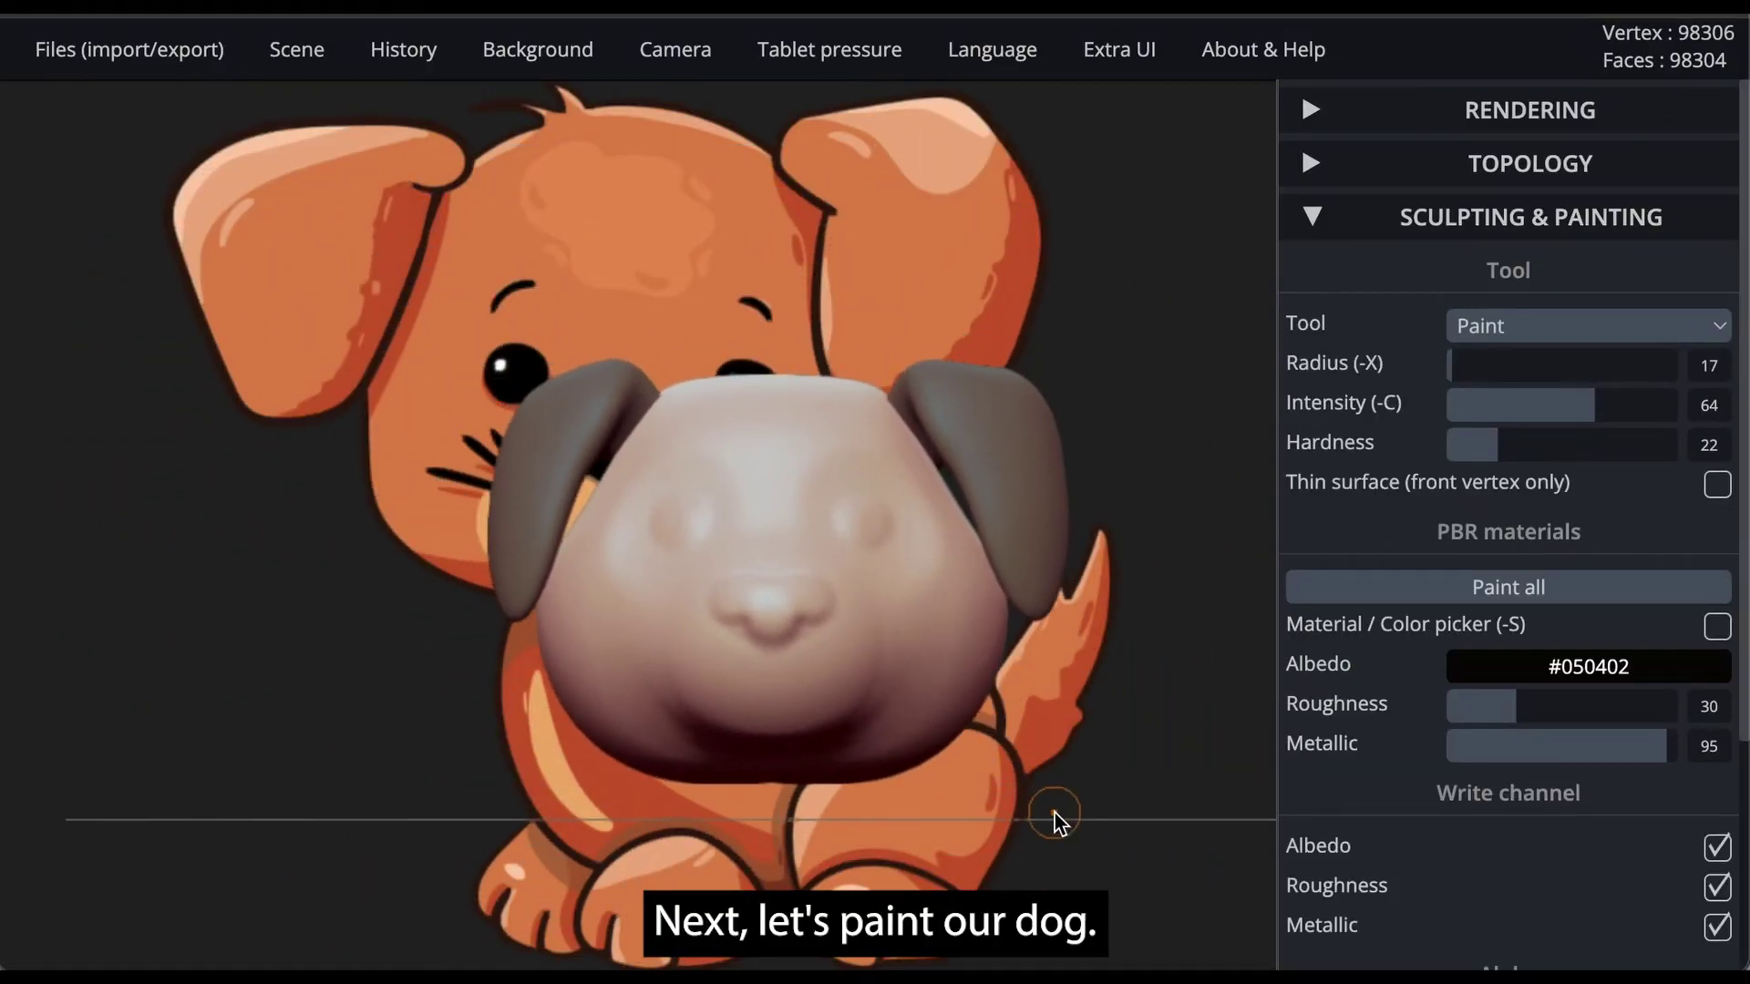
# - Fill the whole head with orange #ffaf65 using the Paint tool
pyautogui.scroll(2, 1057, 816)
pyautogui.click(1508, 666)
pyautogui.click(1547, 697)
pyautogui.moveTo(1547, 697); pyautogui.dragTo(1535, 691)
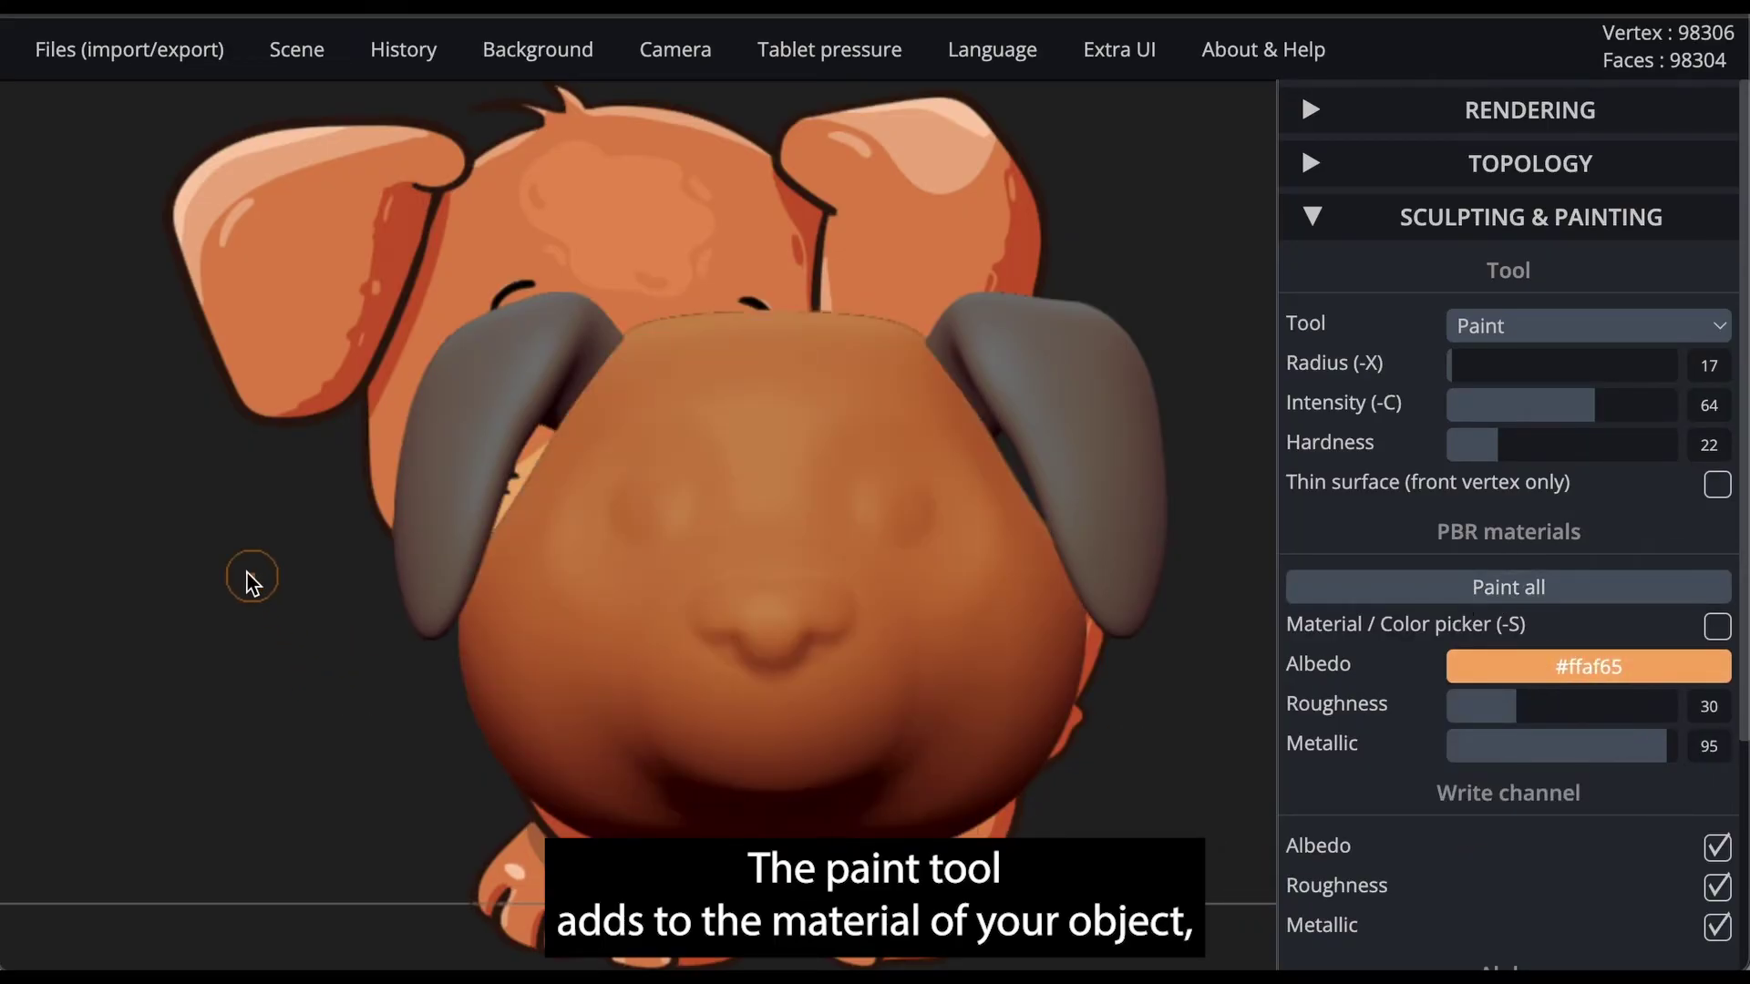
pyautogui.moveTo(247, 572); pyautogui.dragTo(630, 815)
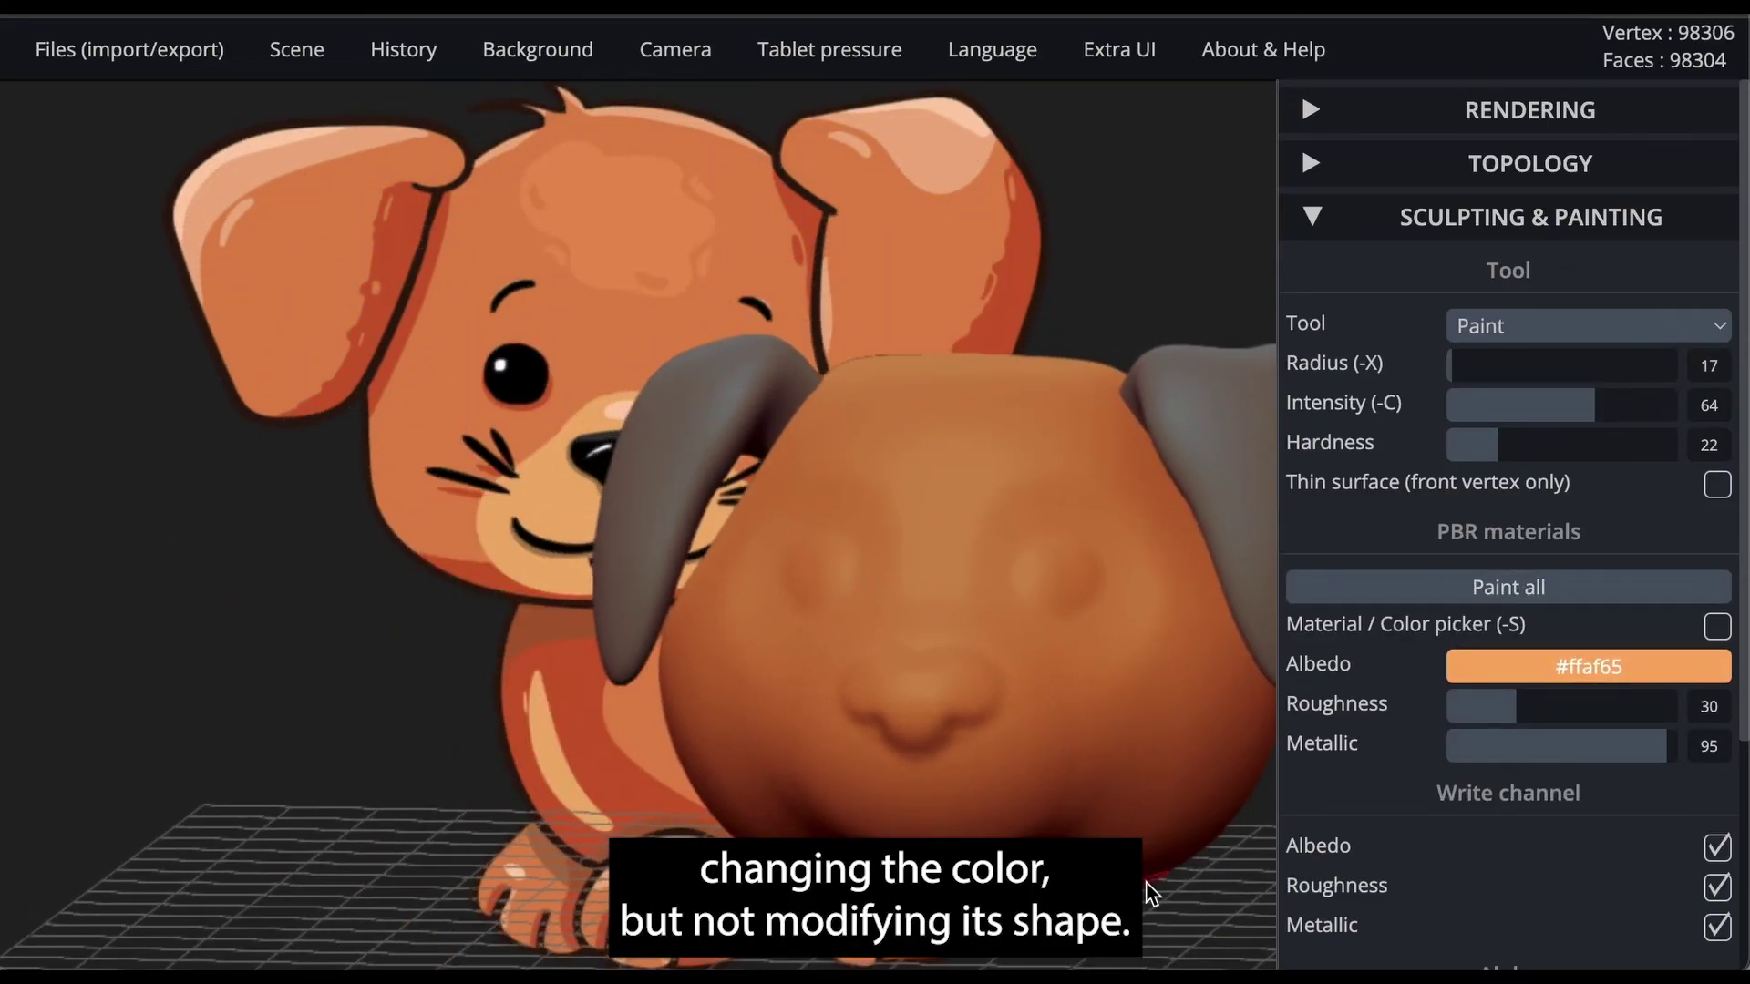
pyautogui.keyDown('alt'); pyautogui.moveTo(1153, 895); pyautogui.dragTo(1049, 824); pyautogui.keyUp('alt')
# - Paint a soft cream #f0d5a2 muzzle around the nose at radius 46, intensity 25 and hardness 11
pyautogui.moveTo(1579, 666)
pyautogui.click(1623, 824)
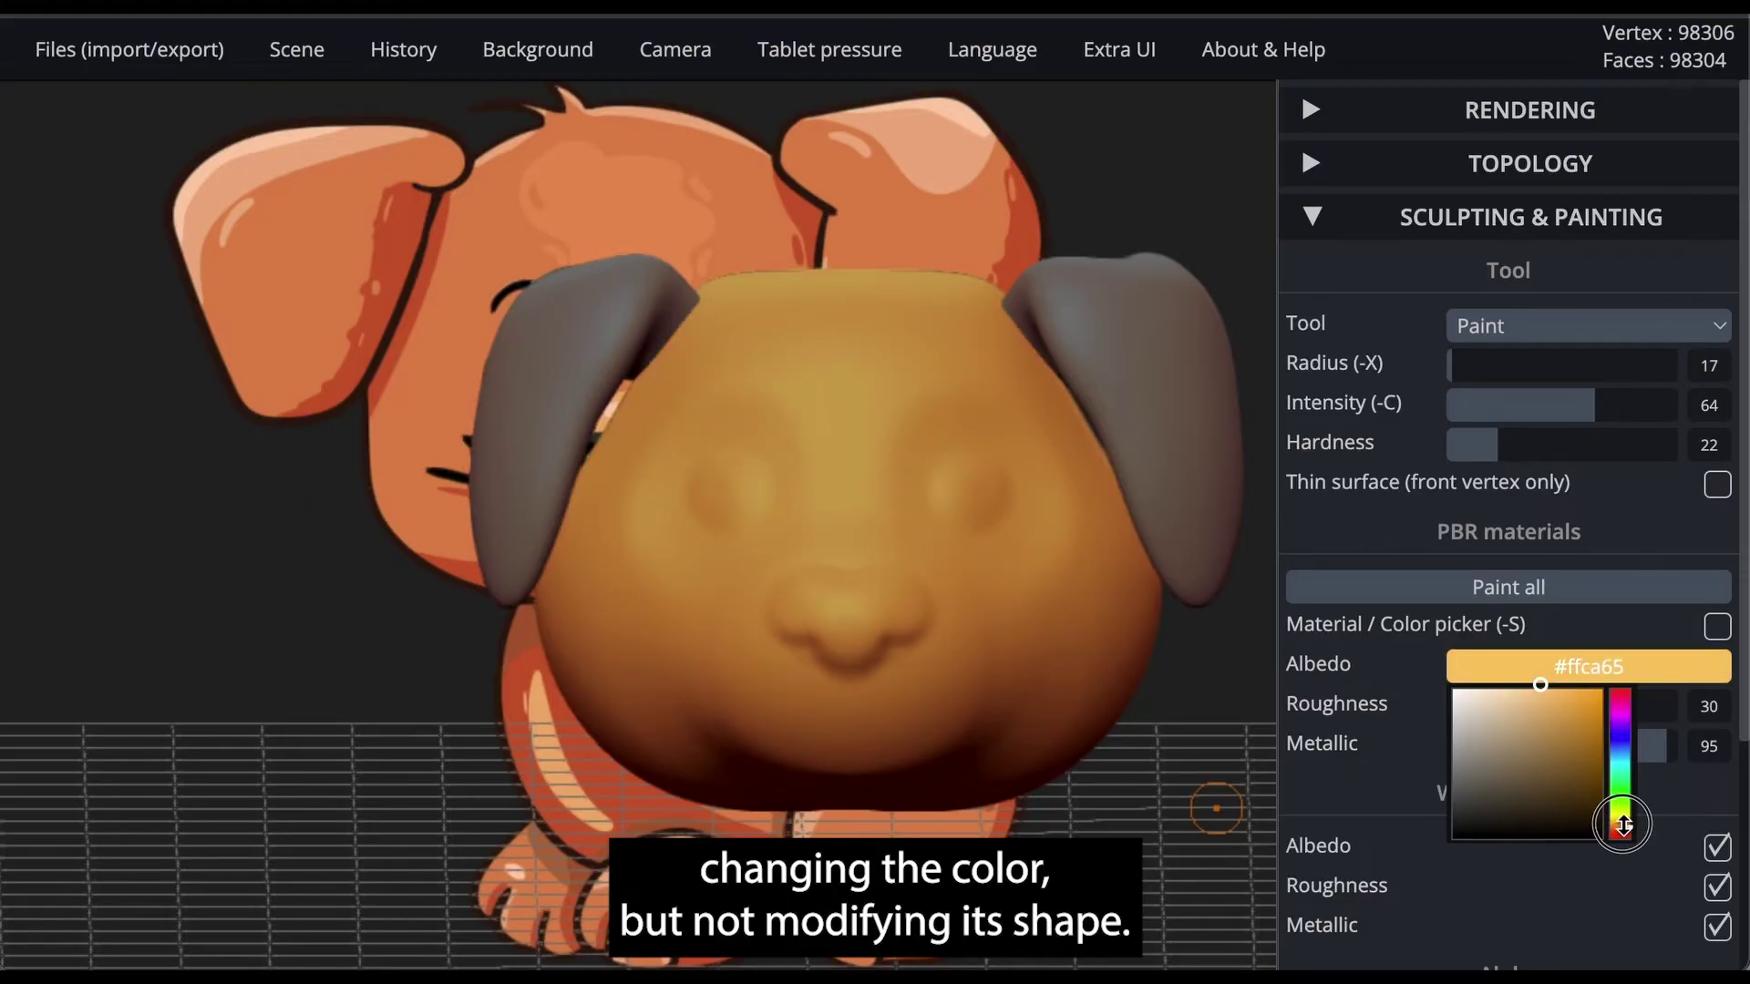
pyautogui.moveTo(1506, 714); pyautogui.dragTo(1502, 700)
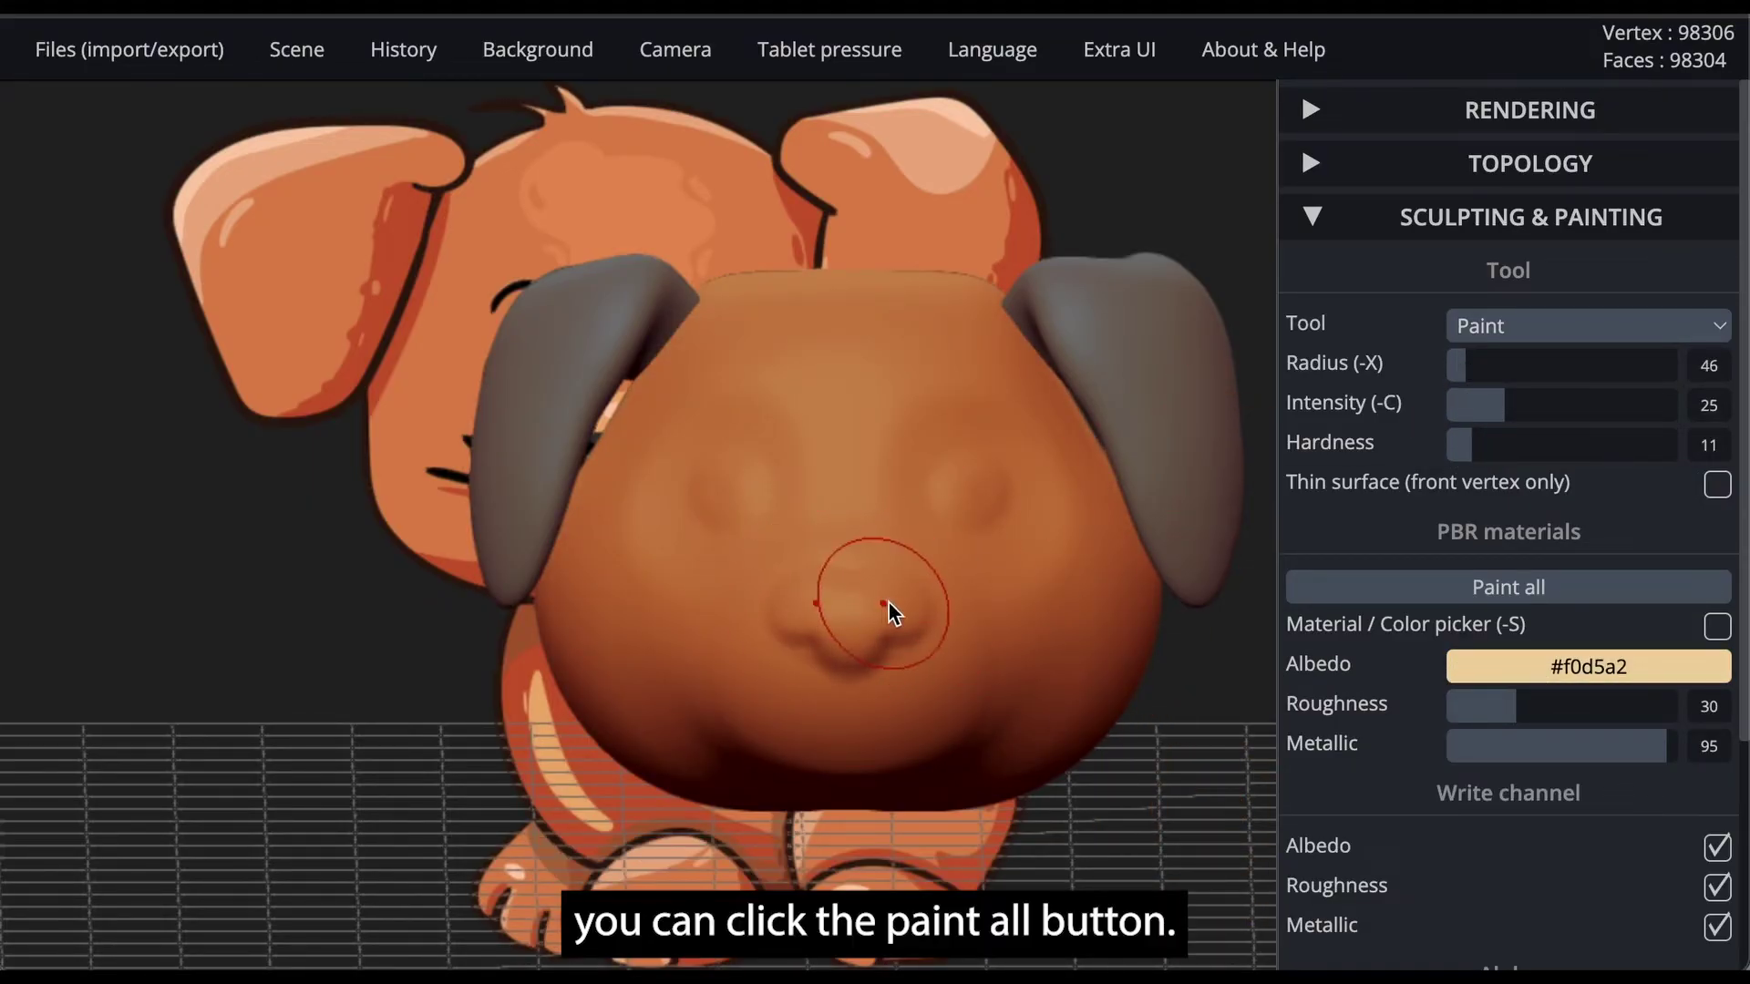
pyautogui.moveTo(730, 666); pyautogui.dragTo(740, 699)
pyautogui.moveTo(740, 699); pyautogui.dragTo(798, 656, button='right')
pyautogui.moveTo(818, 750)
pyautogui.mouseDown()
pyautogui.moveTo(739, 731)
pyautogui.moveTo(762, 774)
pyautogui.moveTo(758, 678)
pyautogui.mouseUp()
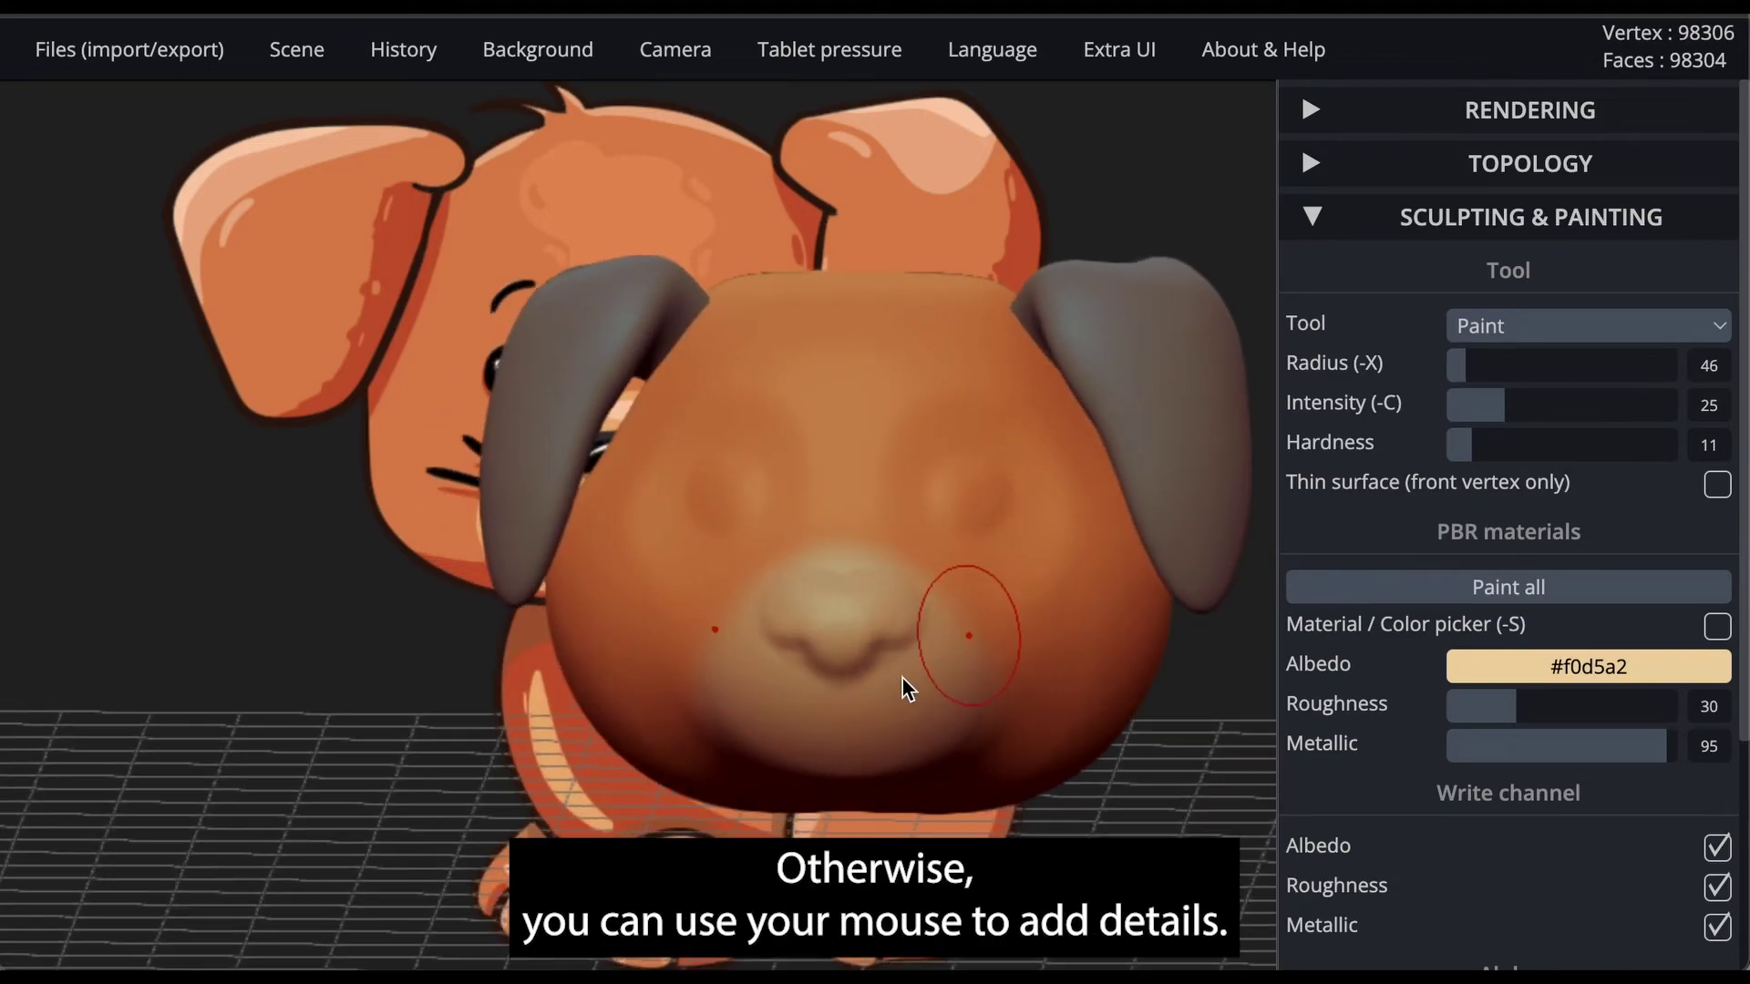
pyautogui.moveTo(906, 680); pyautogui.dragTo(968, 652, button='right')
pyautogui.moveTo(806, 678); pyautogui.dragTo(860, 684, button='right')
pyautogui.moveTo(954, 583); pyautogui.dragTo(907, 723, button='right')
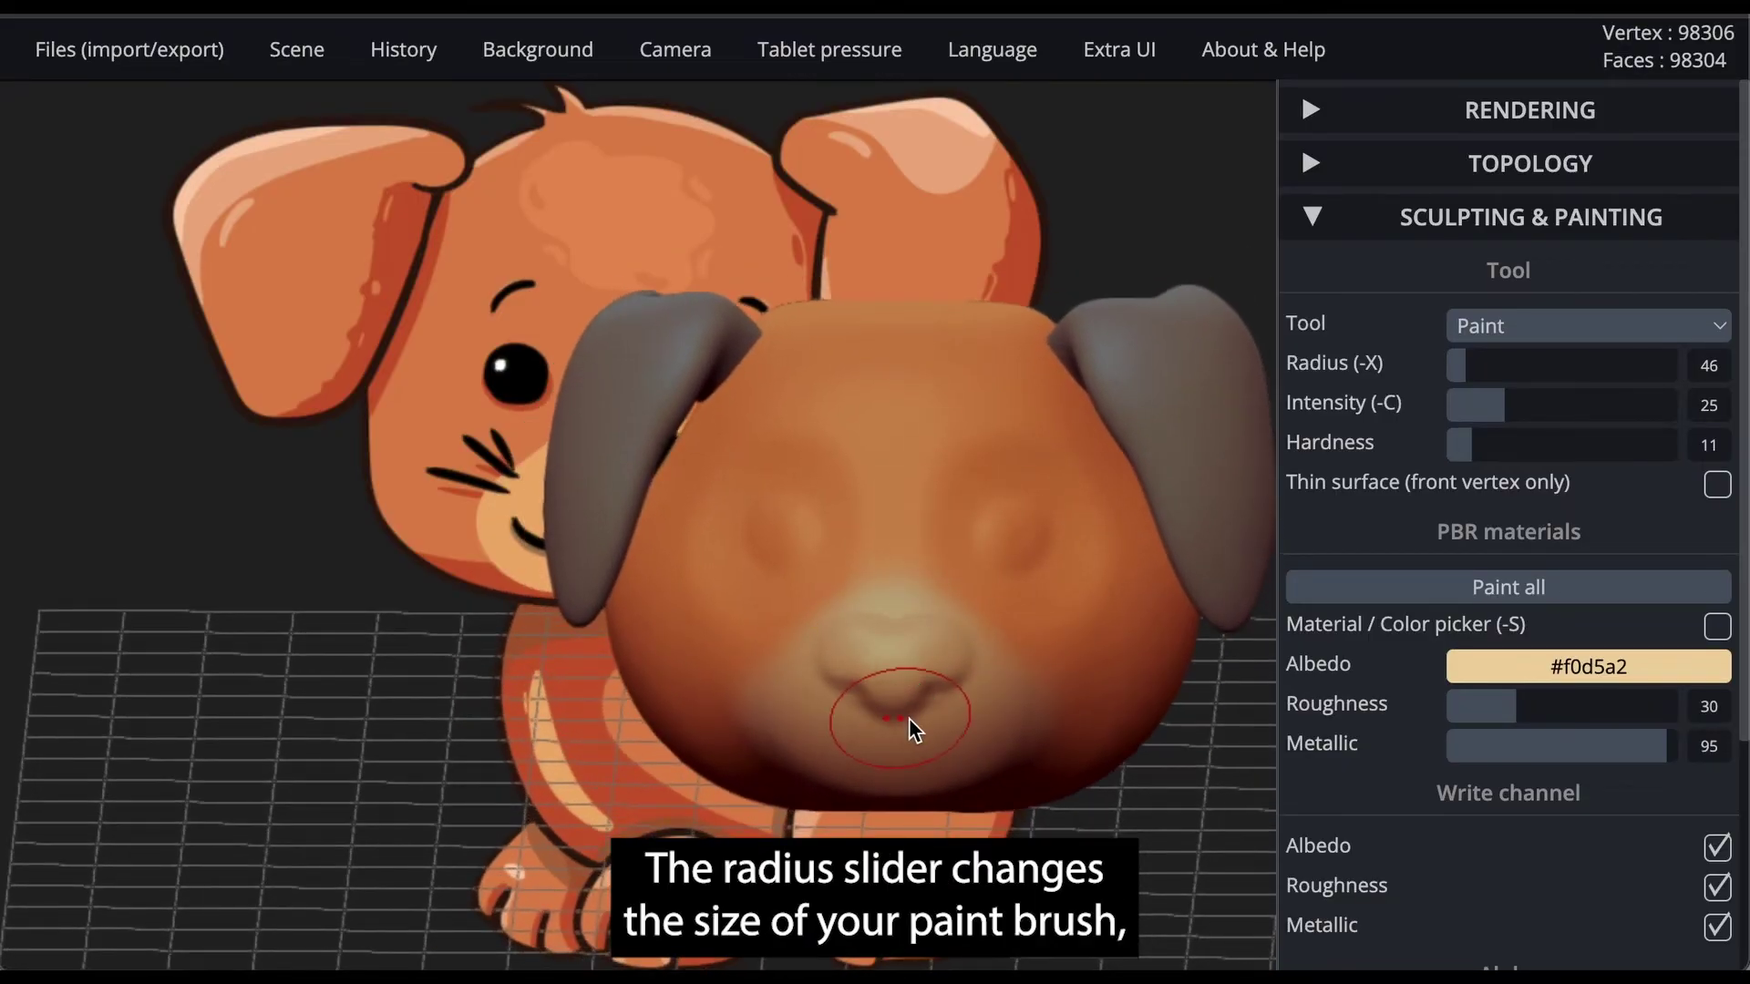
# - Paint both eyes solid black #030201 at intensity 58 and hardness 17, using radius 17 for the fill
pyautogui.moveTo(1535, 668)
pyautogui.click(1551, 833)
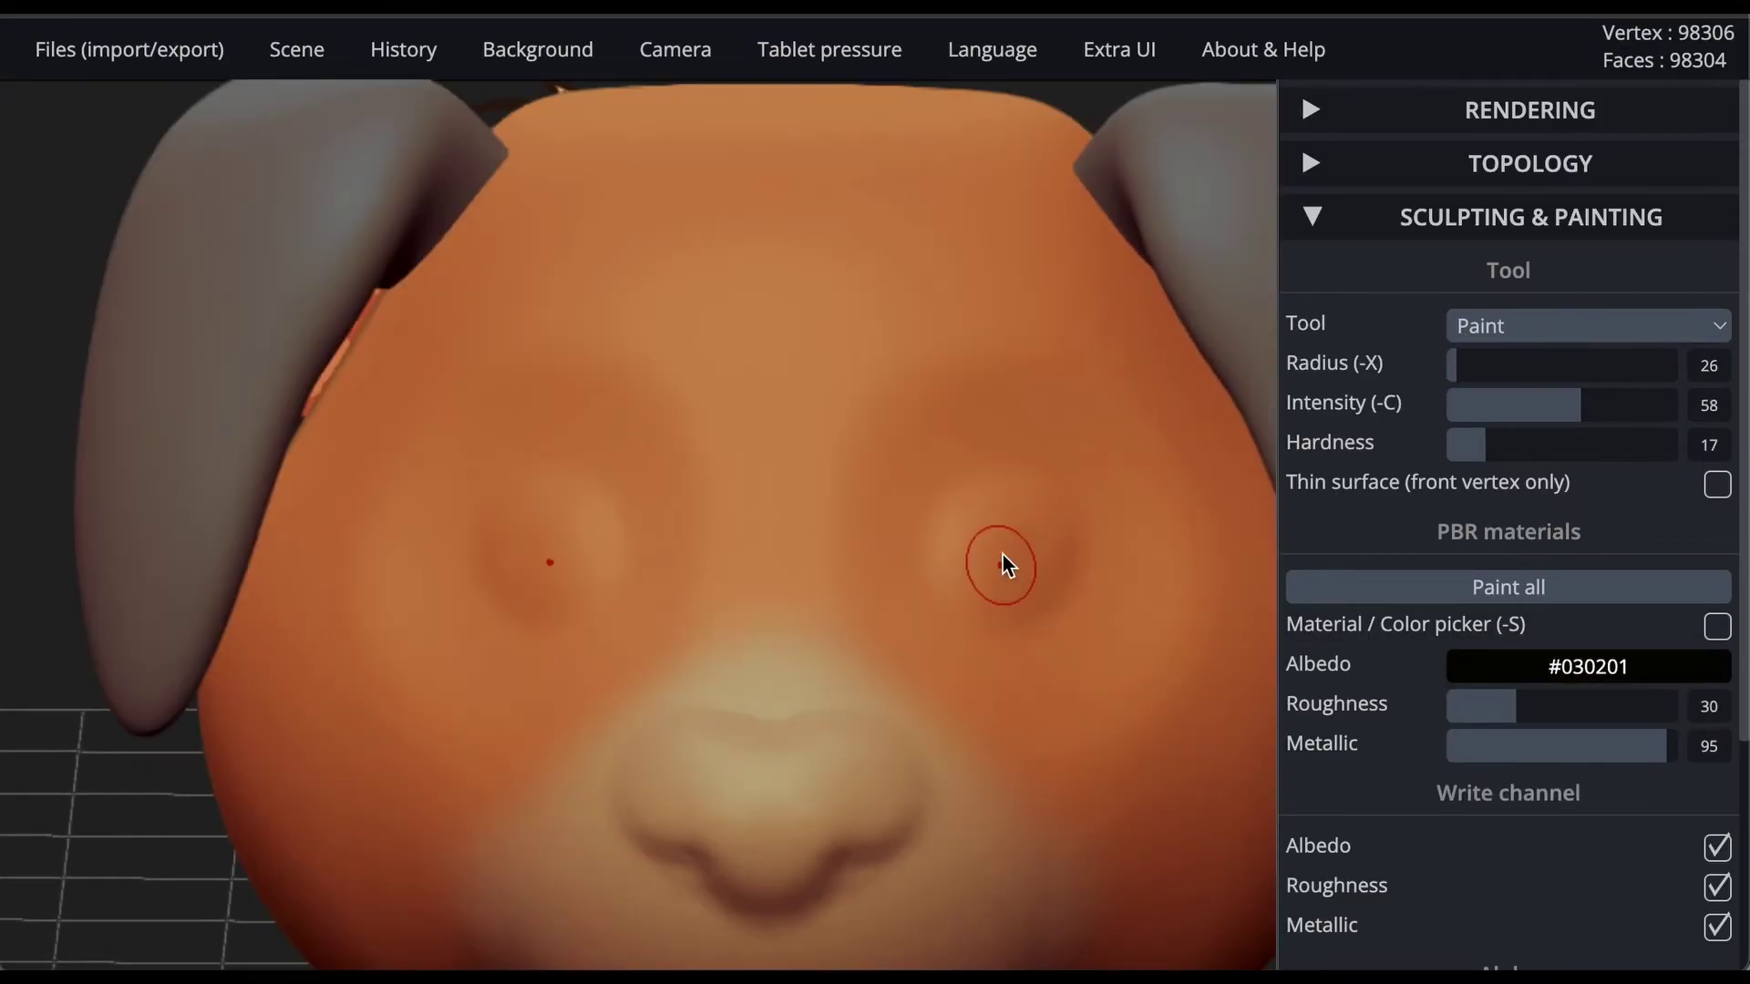
pyautogui.moveTo(1004, 566)
pyautogui.mouseDown()
pyautogui.moveTo(1004, 531)
pyautogui.moveTo(952, 594)
pyautogui.moveTo(1035, 489)
pyautogui.mouseUp()
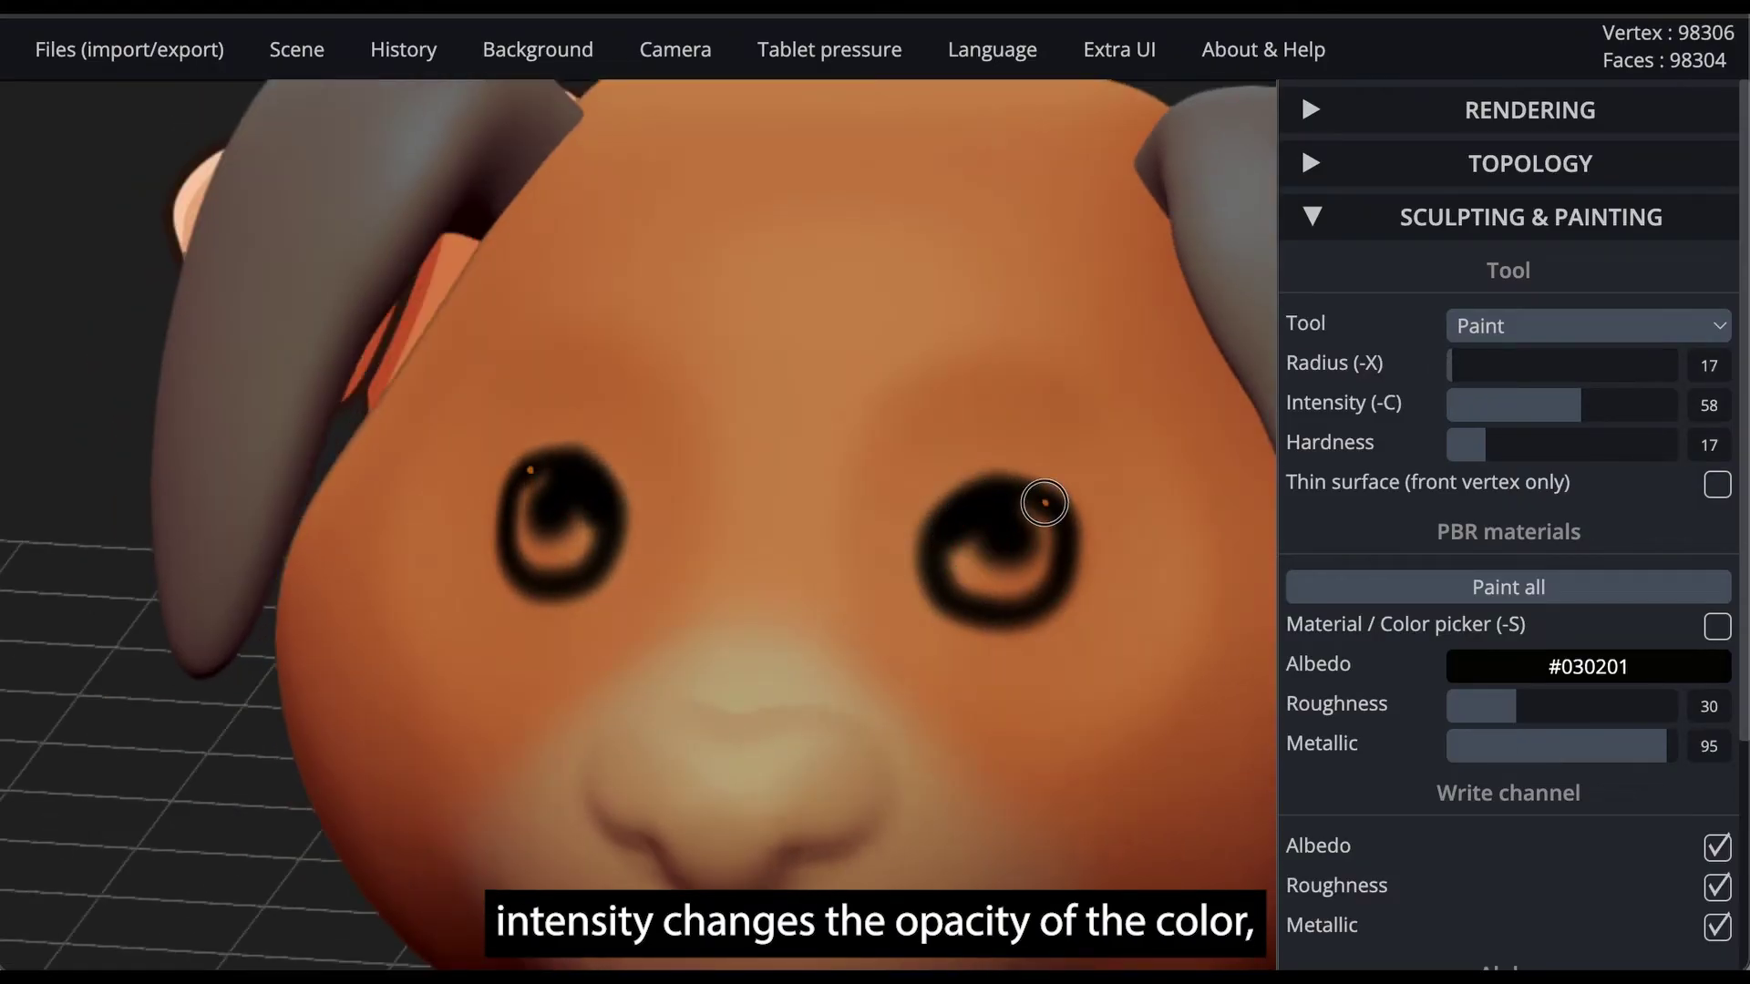
pyautogui.moveTo(1042, 496)
pyautogui.mouseDown()
pyautogui.moveTo(985, 556)
pyautogui.moveTo(1042, 560)
pyautogui.mouseUp()
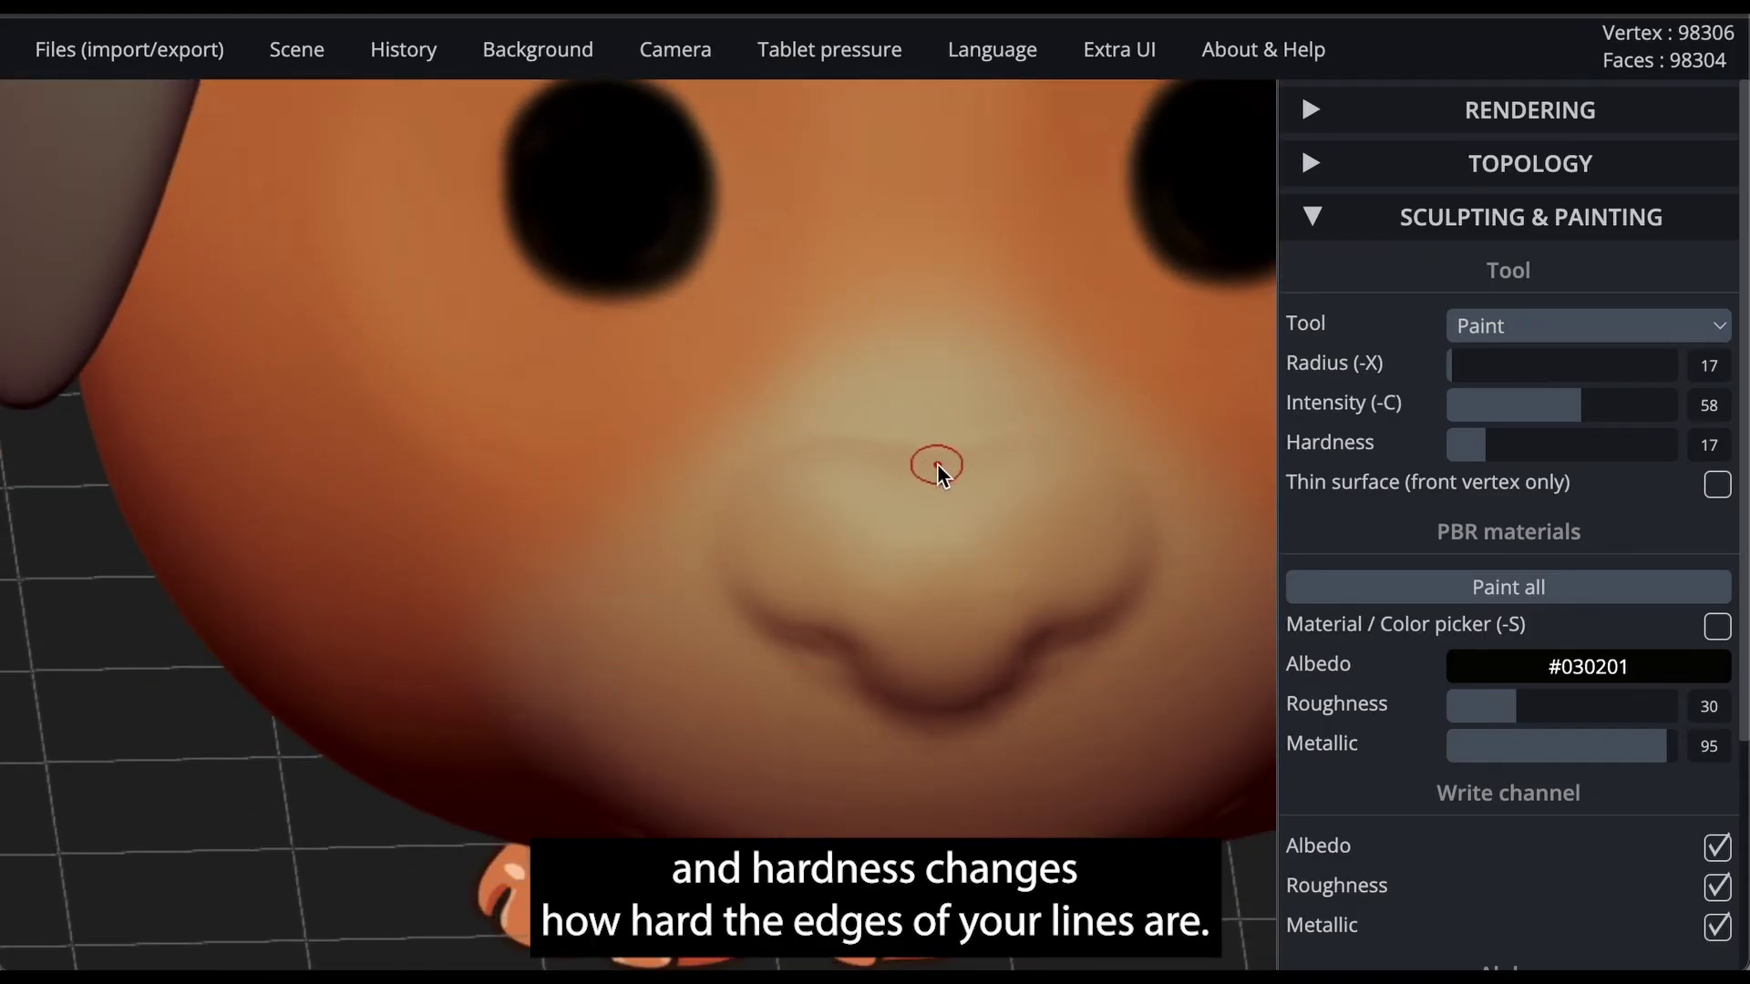
# - Outline the nose in black with paint radius 23 and fill it in completely
pyautogui.moveTo(937, 463)
pyautogui.mouseDown()
pyautogui.moveTo(812, 461)
pyautogui.moveTo(720, 537)
pyautogui.mouseUp()
pyautogui.moveTo(1450, 369); pyautogui.dragTo(1456, 373)
pyautogui.moveTo(902, 451); pyautogui.dragTo(758, 488)
pyautogui.moveTo(866, 647); pyautogui.dragTo(754, 629)
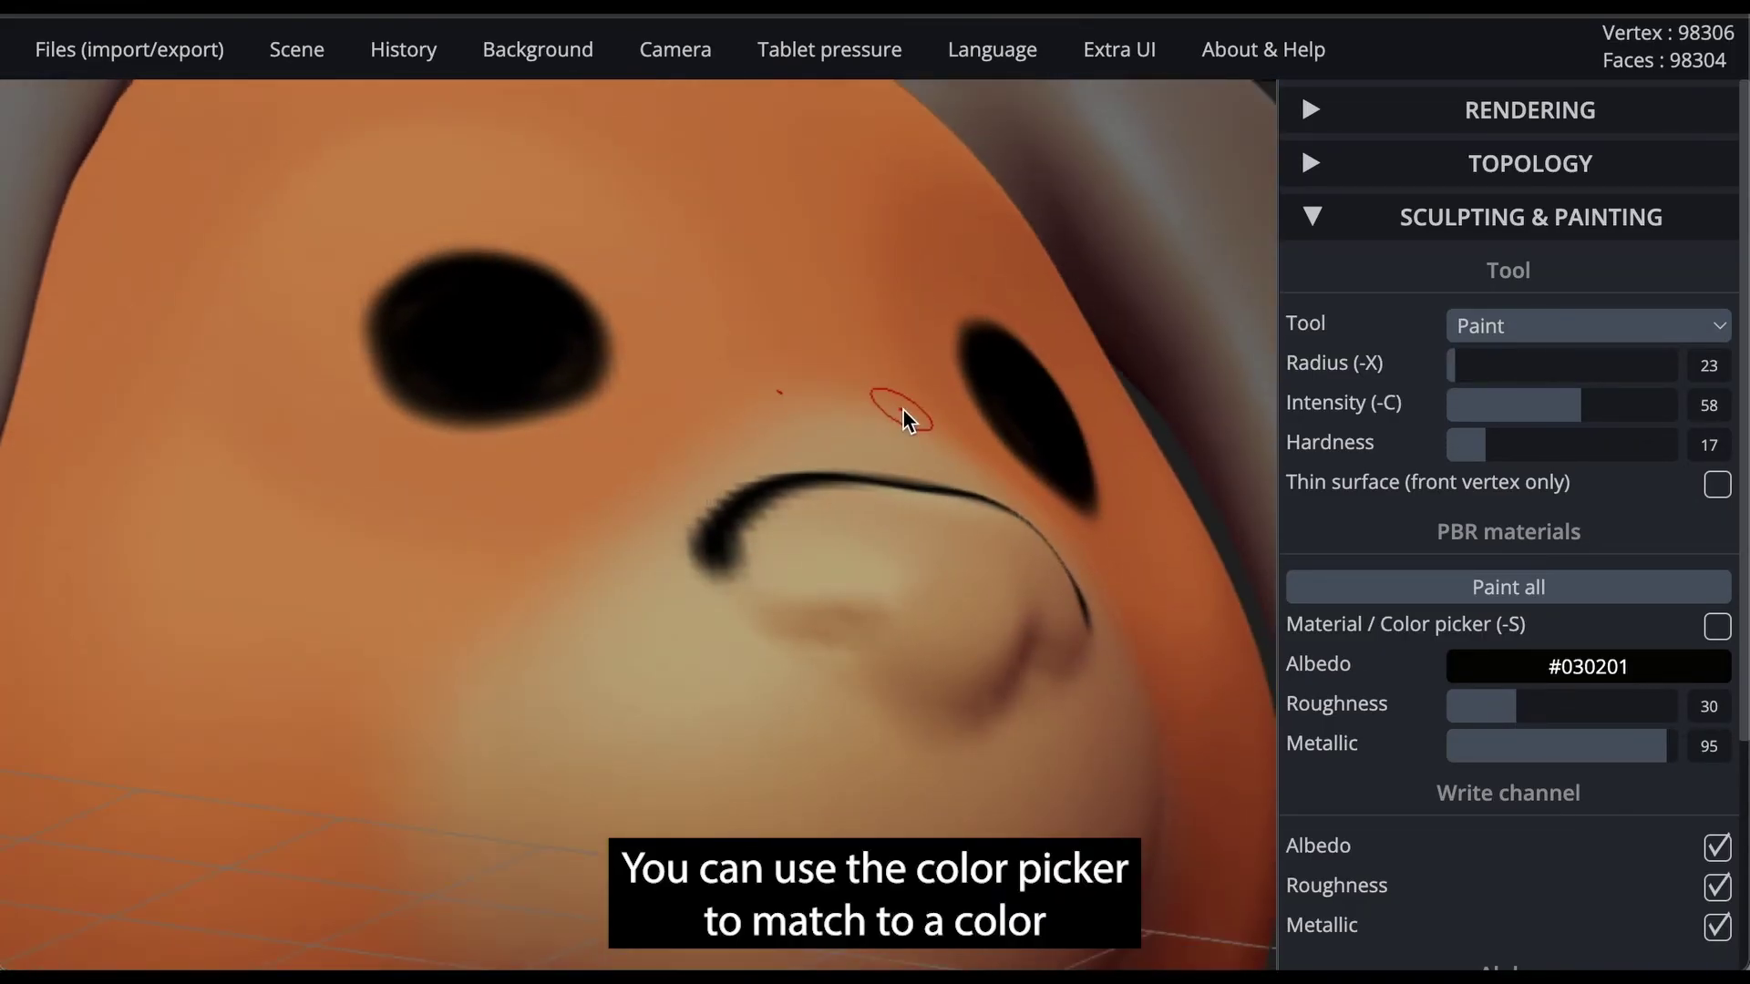
pyautogui.moveTo(866, 642)
pyautogui.mouseDown()
pyautogui.moveTo(730, 545)
pyautogui.moveTo(906, 684)
pyautogui.moveTo(922, 617)
pyautogui.mouseUp()
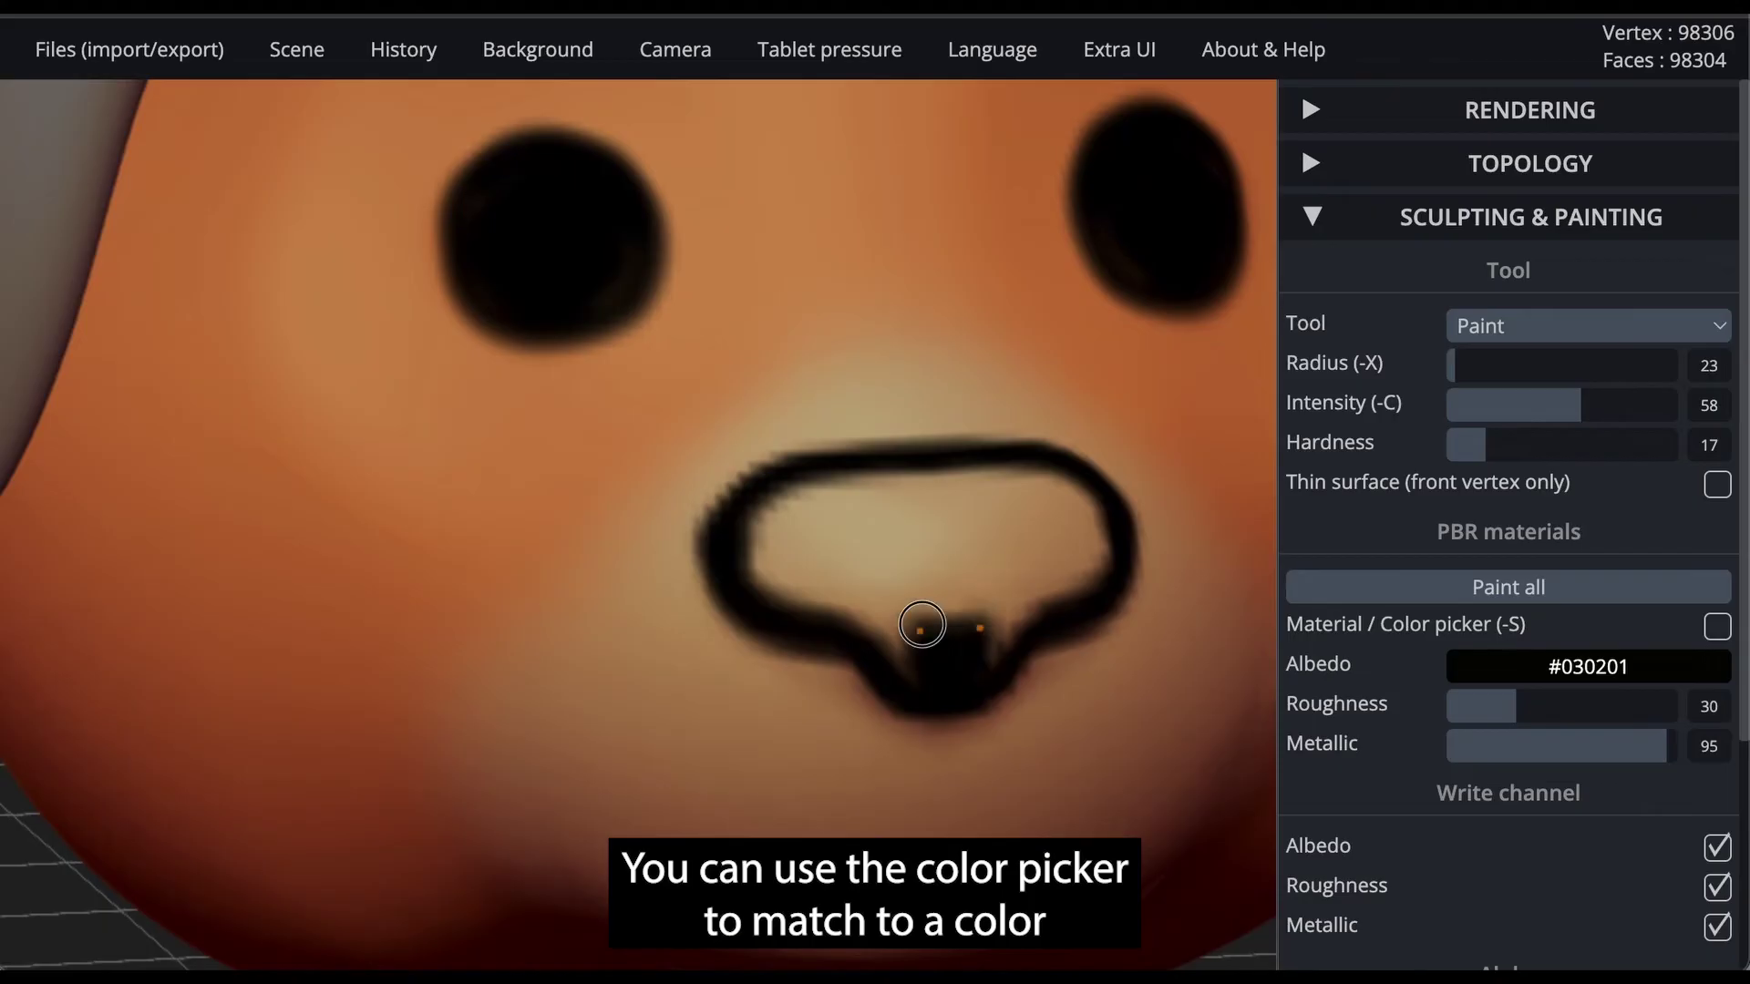
pyautogui.moveTo(921, 617)
pyautogui.mouseDown()
pyautogui.moveTo(849, 475)
pyautogui.moveTo(890, 563)
pyautogui.moveTo(945, 566)
pyautogui.mouseUp()
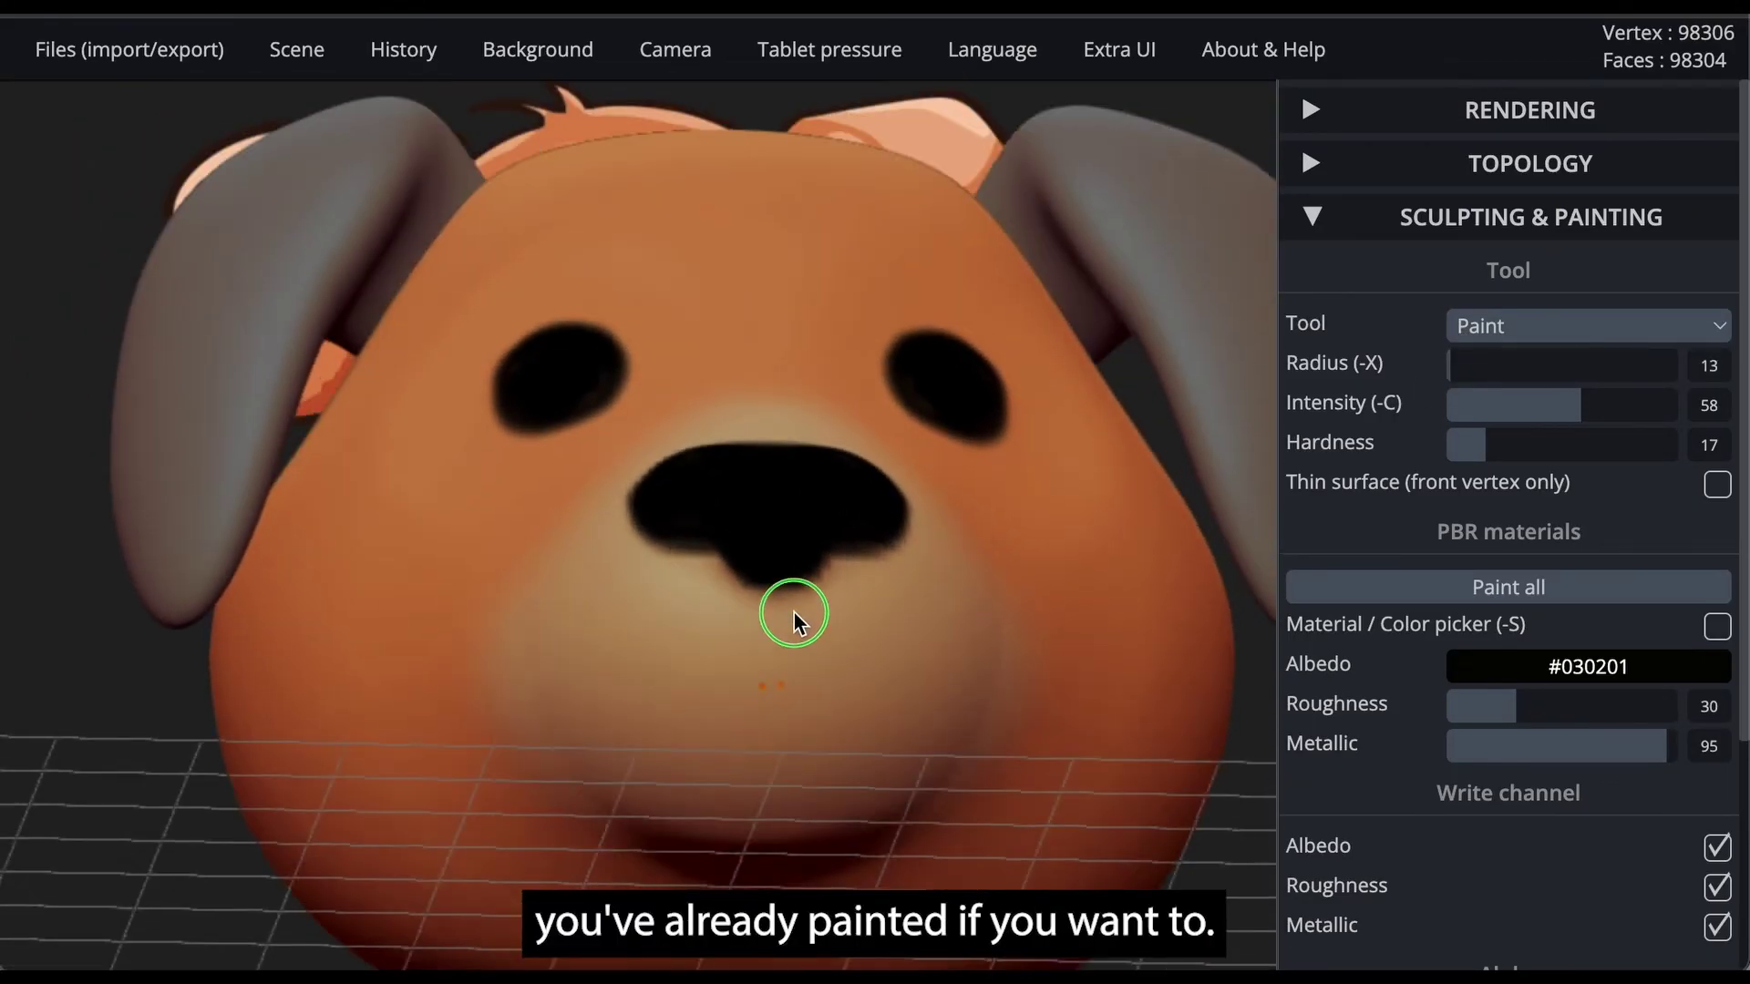
# - Paint a thin black curved smile below the nose at radius 13
pyautogui.press('ctrl')
pyautogui.moveTo(775, 597)
pyautogui.mouseDown()
pyautogui.moveTo(821, 695)
pyautogui.moveTo(914, 672)
pyautogui.moveTo(944, 627)
pyautogui.mouseUp()
pyautogui.moveTo(972, 502); pyautogui.dragTo(868, 519, button='right')
# - Paint thin arched black eyebrows above both eyes at radius 13
pyautogui.scroll(-5, 868, 520)
pyautogui.moveTo(867, 520); pyautogui.dragTo(894, 566, button='middle')
pyautogui.scroll(5, 733, 473)
pyautogui.scroll(-1, 672, 473)
pyautogui.moveTo(693, 424); pyautogui.dragTo(829, 424)
pyautogui.scroll(-5, 1042, 617)
pyautogui.moveTo(1127, 615); pyautogui.dragTo(1063, 594, button='middle')
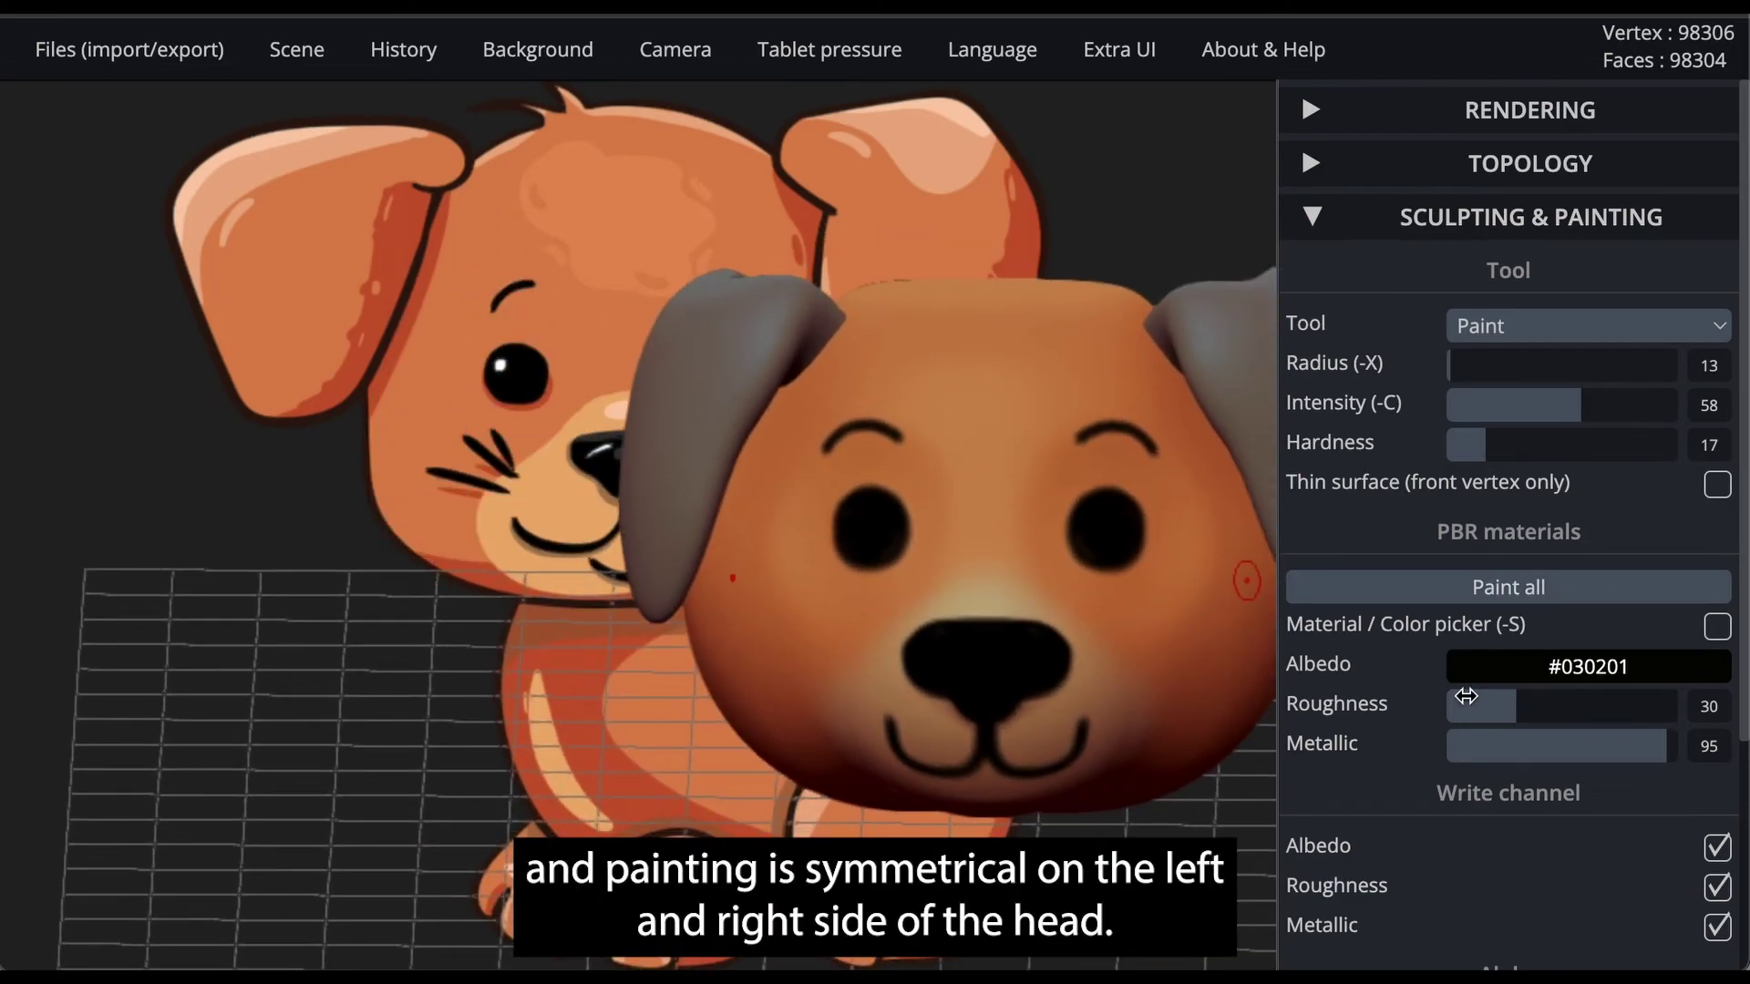
# - Turn off symmetry and paint small off-white #fffcf6 highlights on each eye and on one side of the nose
pyautogui.scroll(-3, 1395, 895)
pyautogui.scroll(3, 1387, 676)
pyautogui.click(1496, 667)
pyautogui.click(1463, 697)
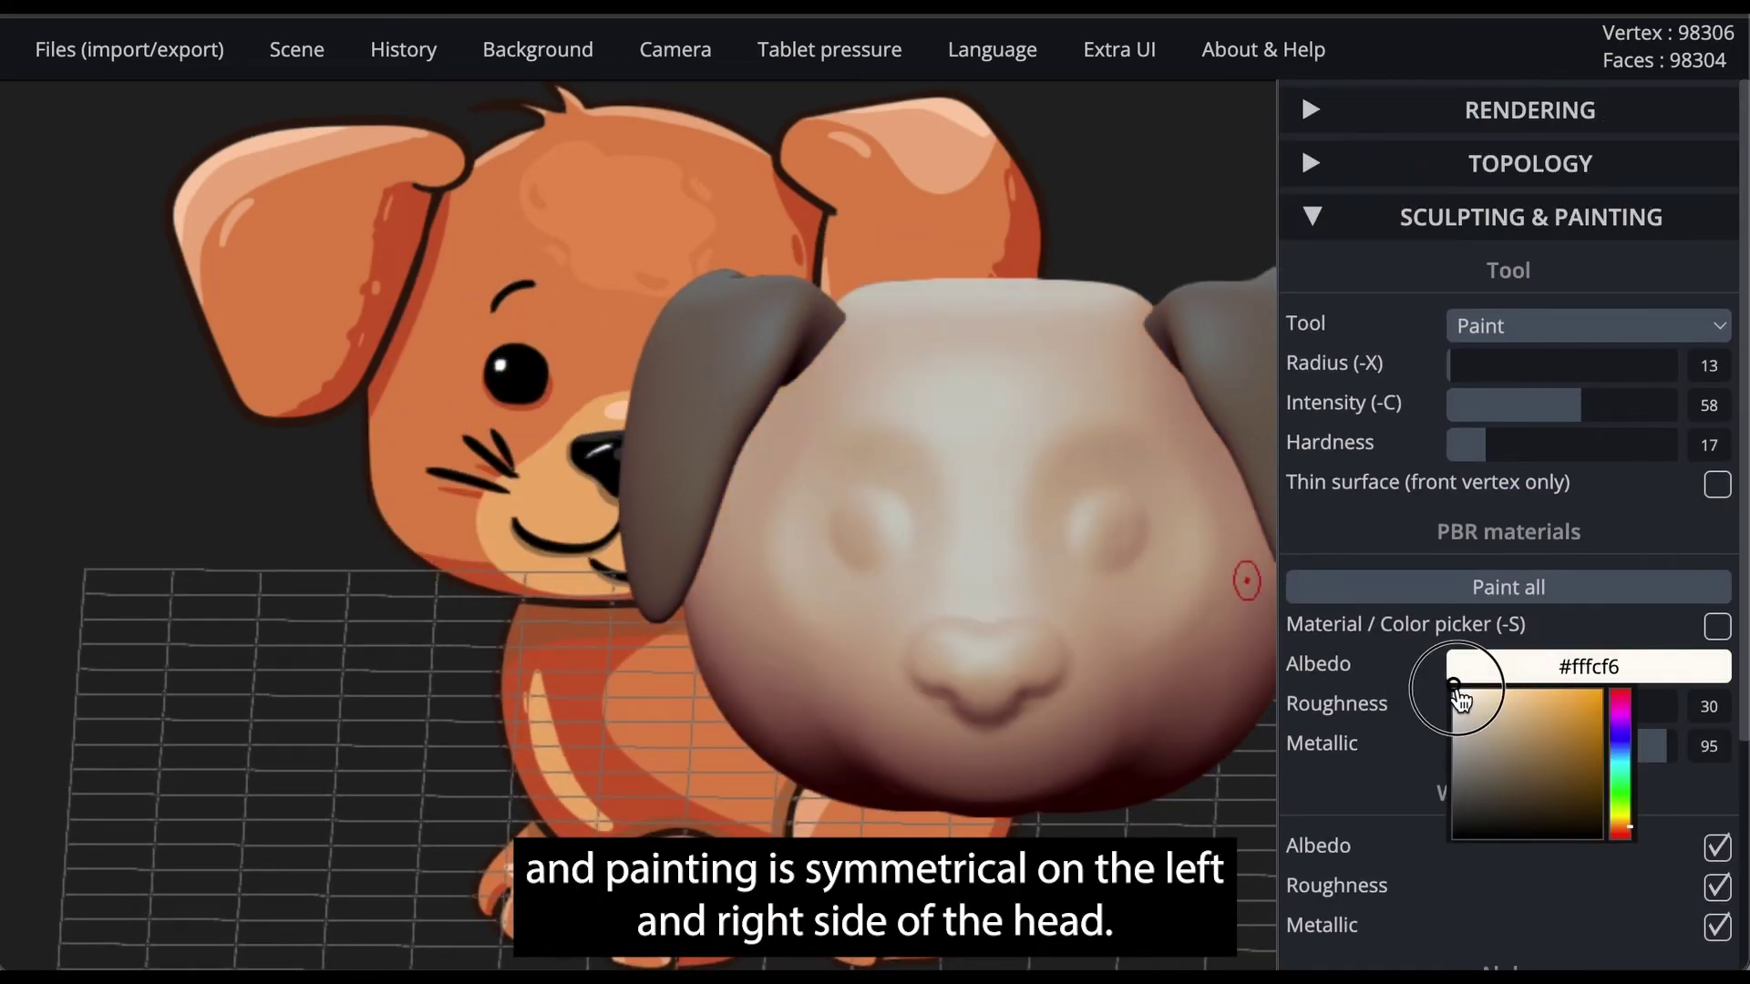
pyautogui.scroll(5, 832, 535)
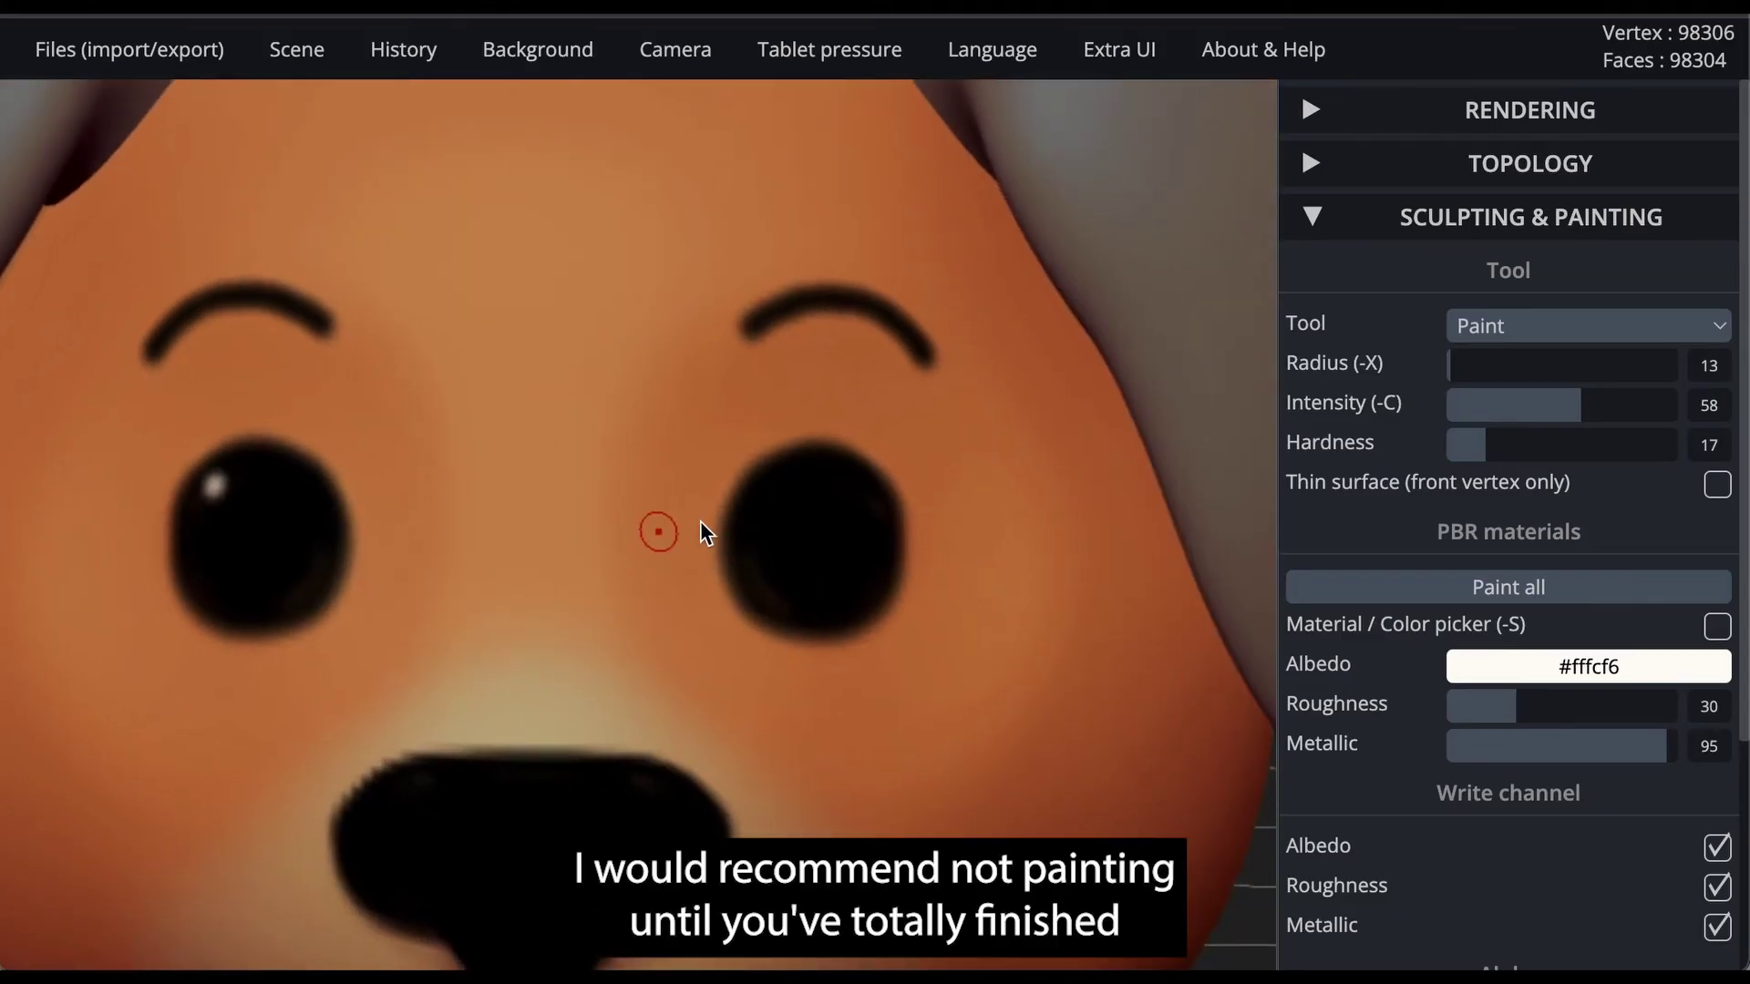
pyautogui.click(775, 491)
pyautogui.scroll(3, 473, 691)
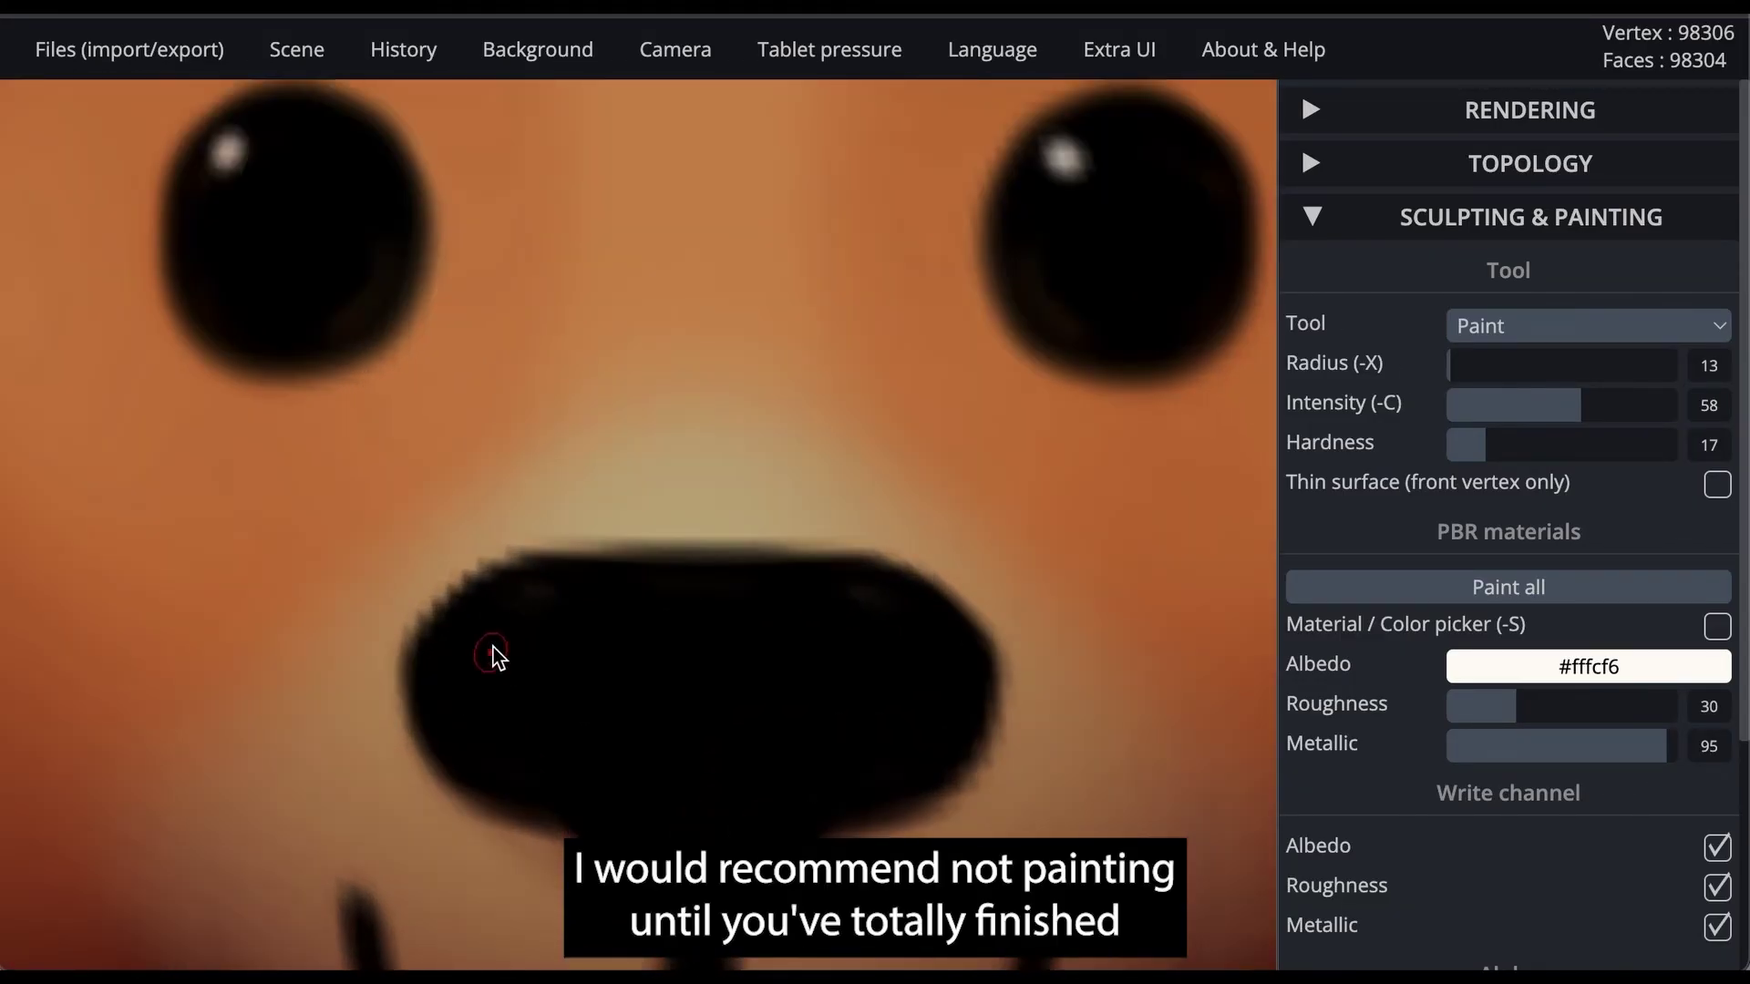
pyautogui.moveTo(499, 624); pyautogui.dragTo(523, 606)
pyautogui.scroll(-10, 714, 694)
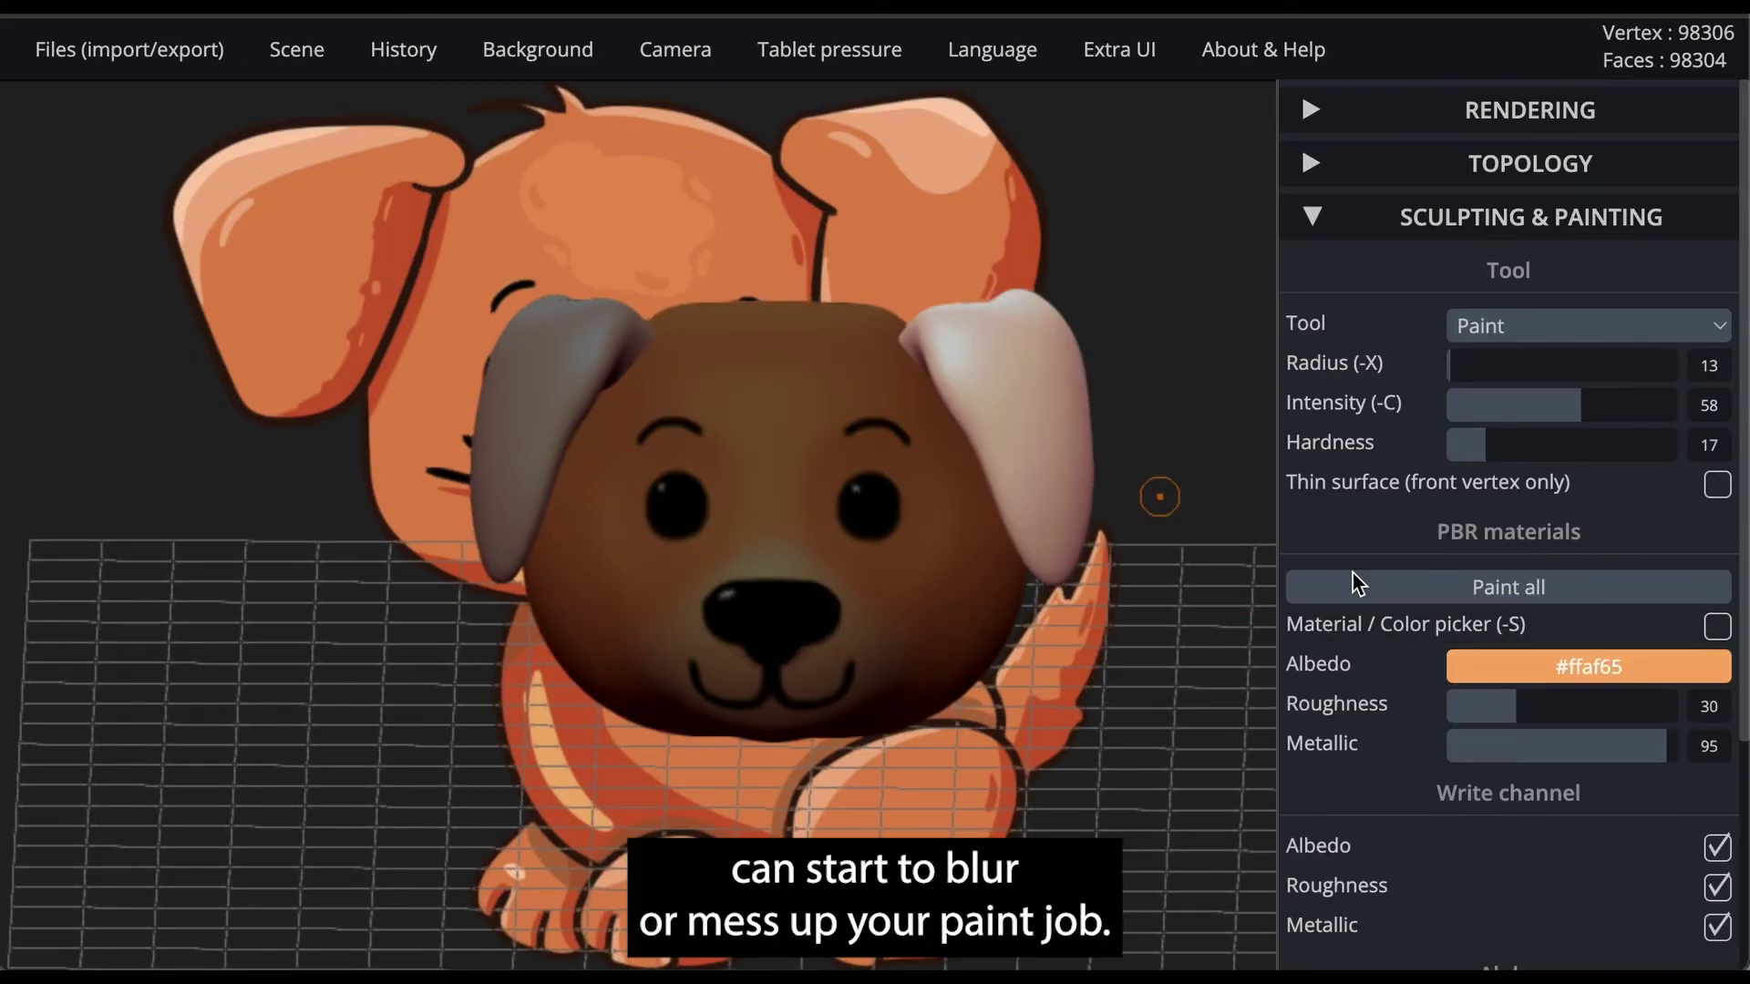
# - Fill both ears entirely with orange #ffaf65 to match the head
pyautogui.click(1488, 590)
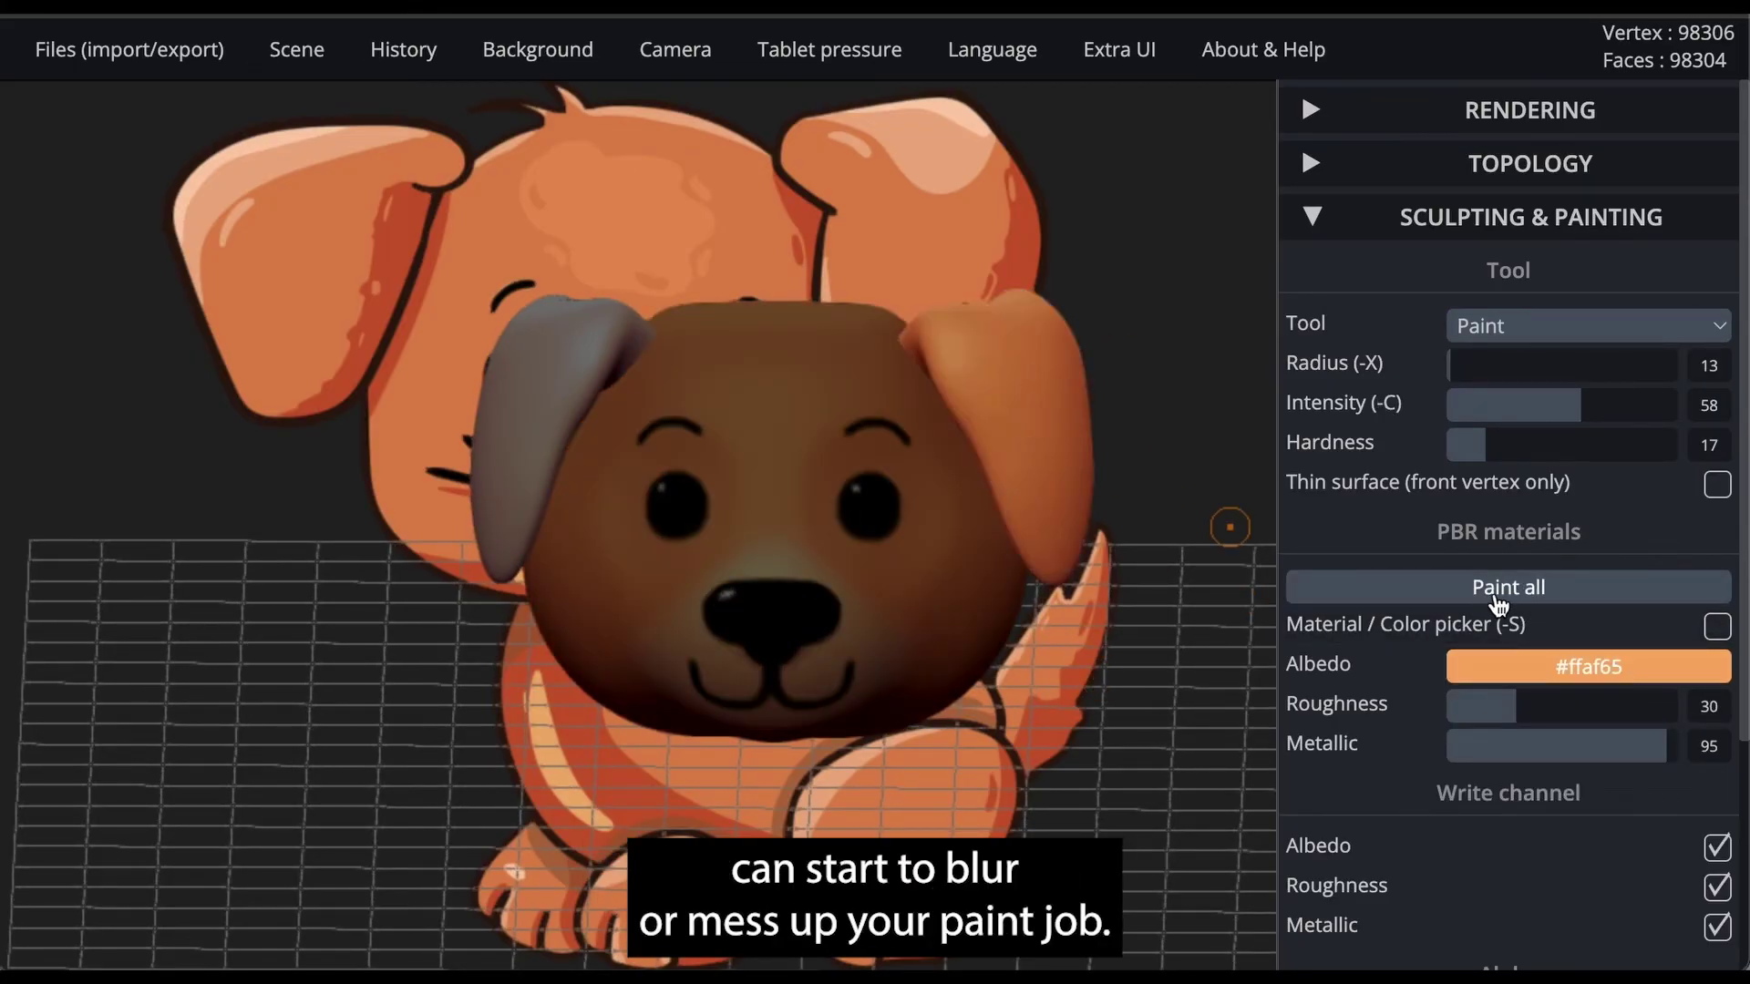
pyautogui.click(571, 383)
pyautogui.click(1496, 595)
pyautogui.moveTo(1110, 796); pyautogui.dragTo(1084, 797)
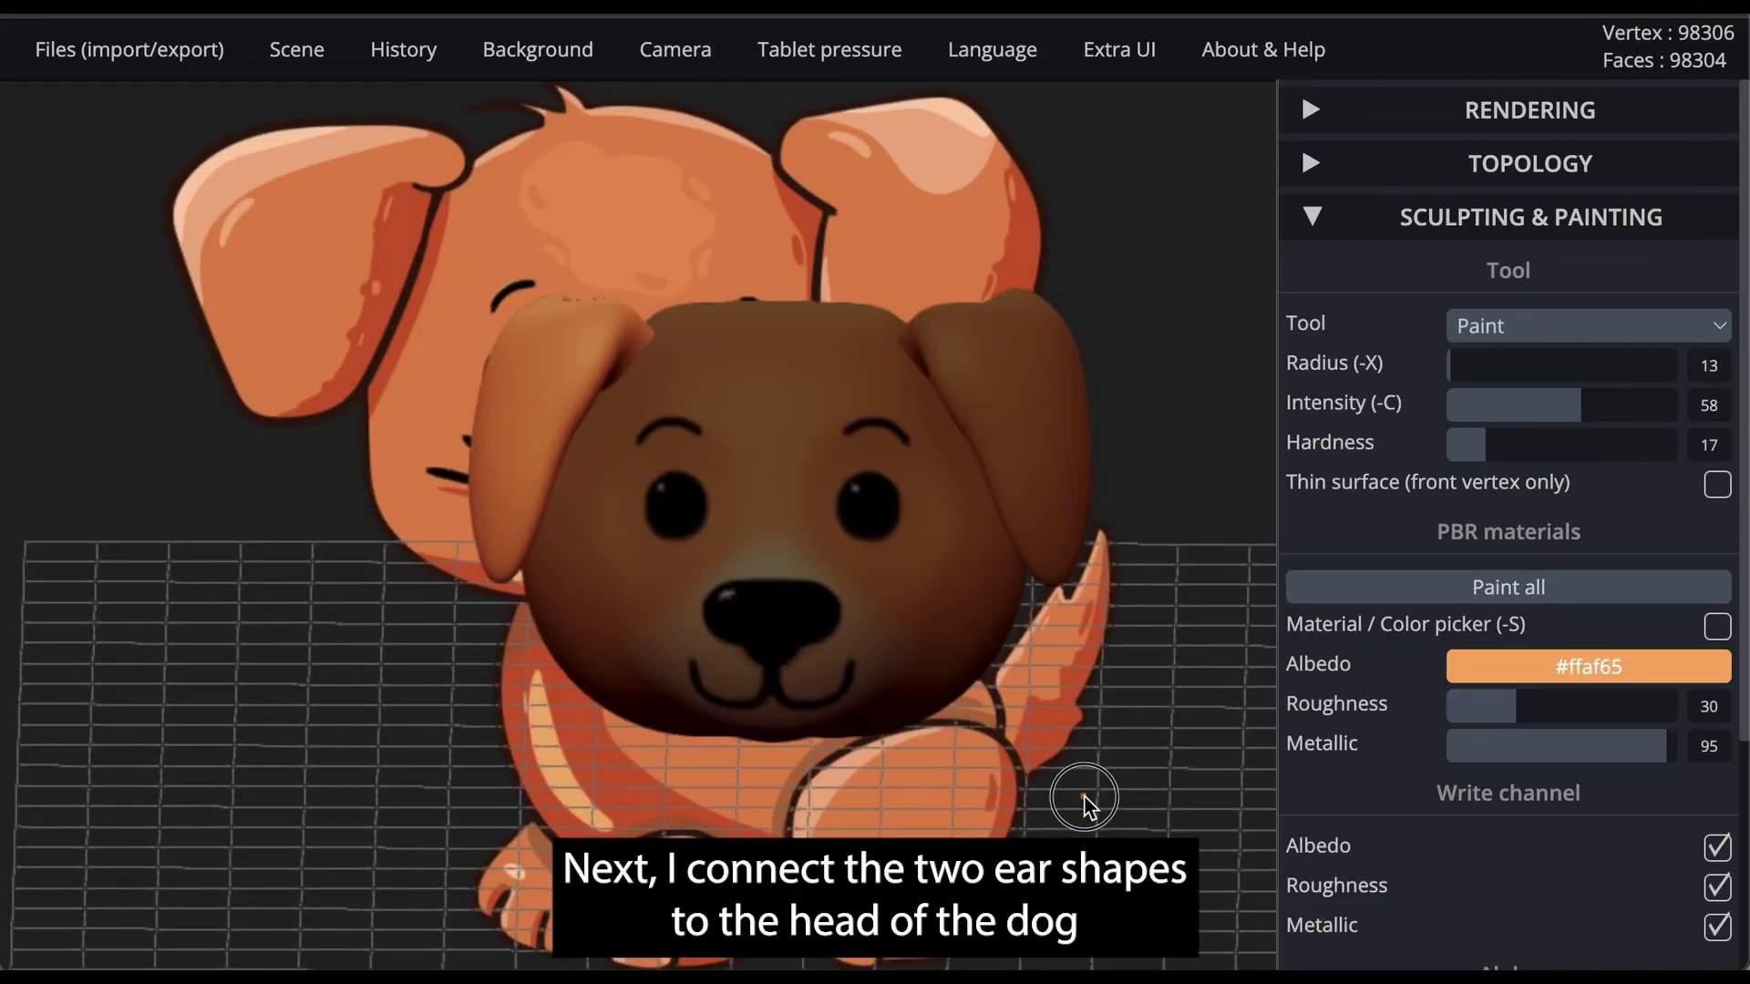
# - Select both ears together with the head and merge them into a single object
pyautogui.click(1036, 474)
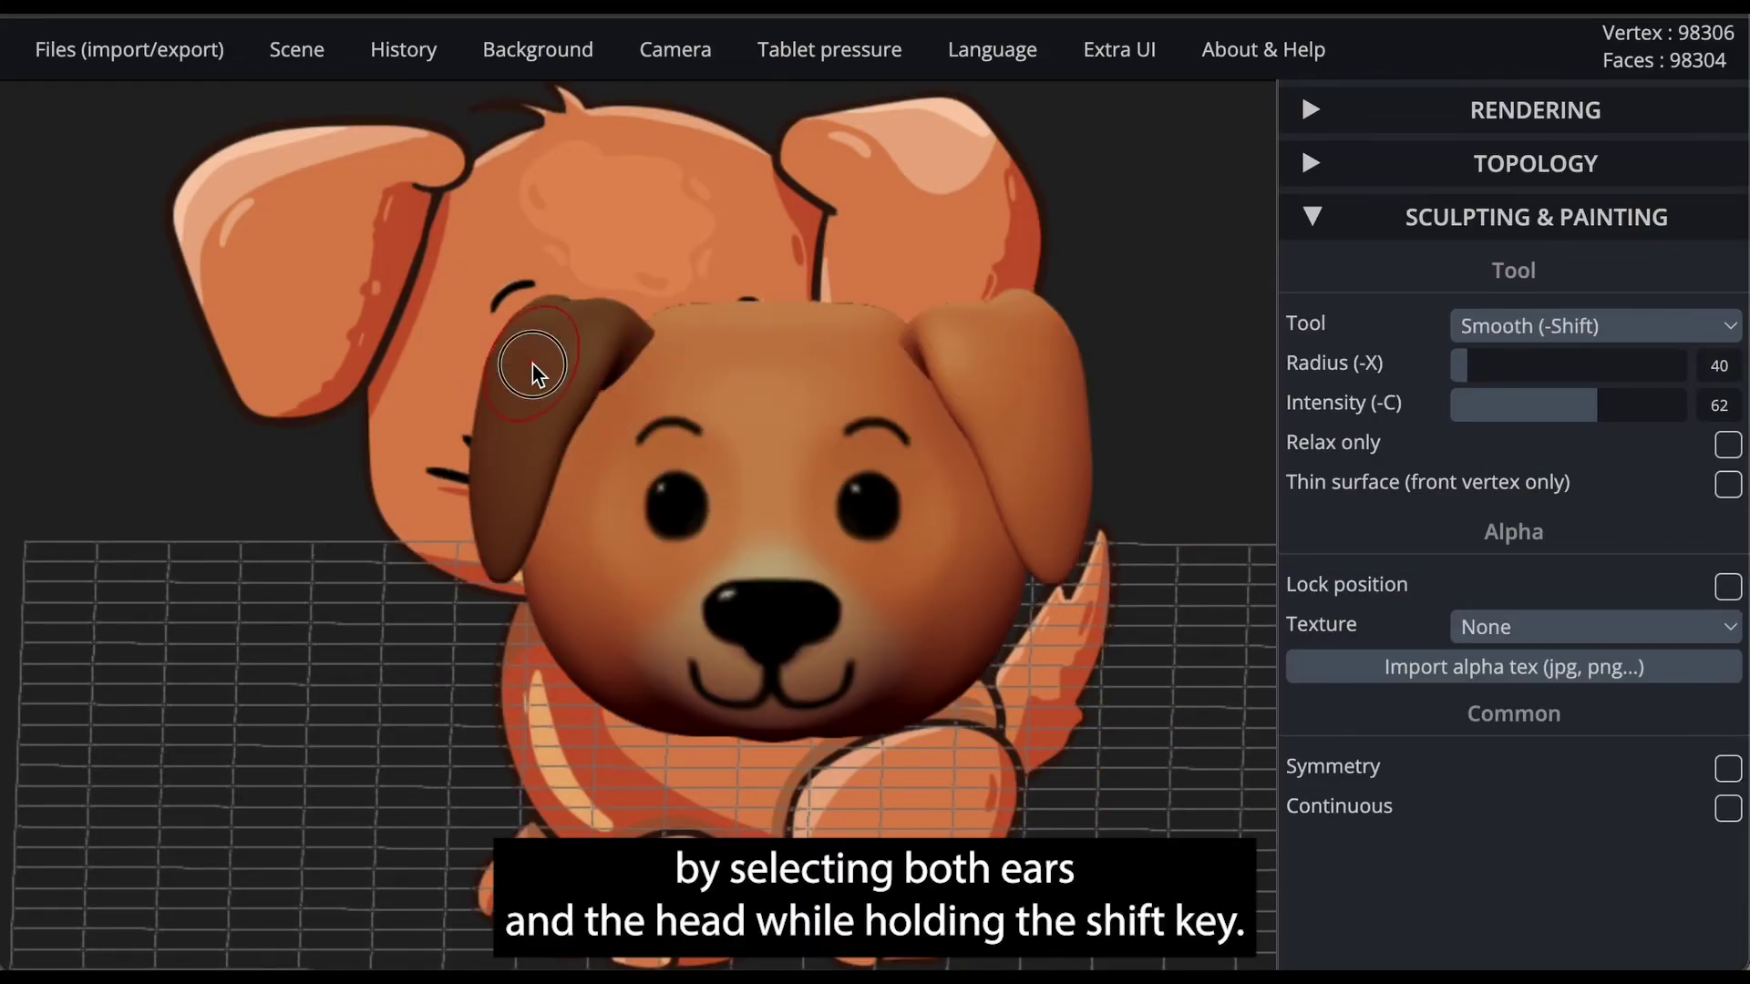
pyautogui.keyDown('shift'); pyautogui.click(532, 363); pyautogui.keyUp('shift')
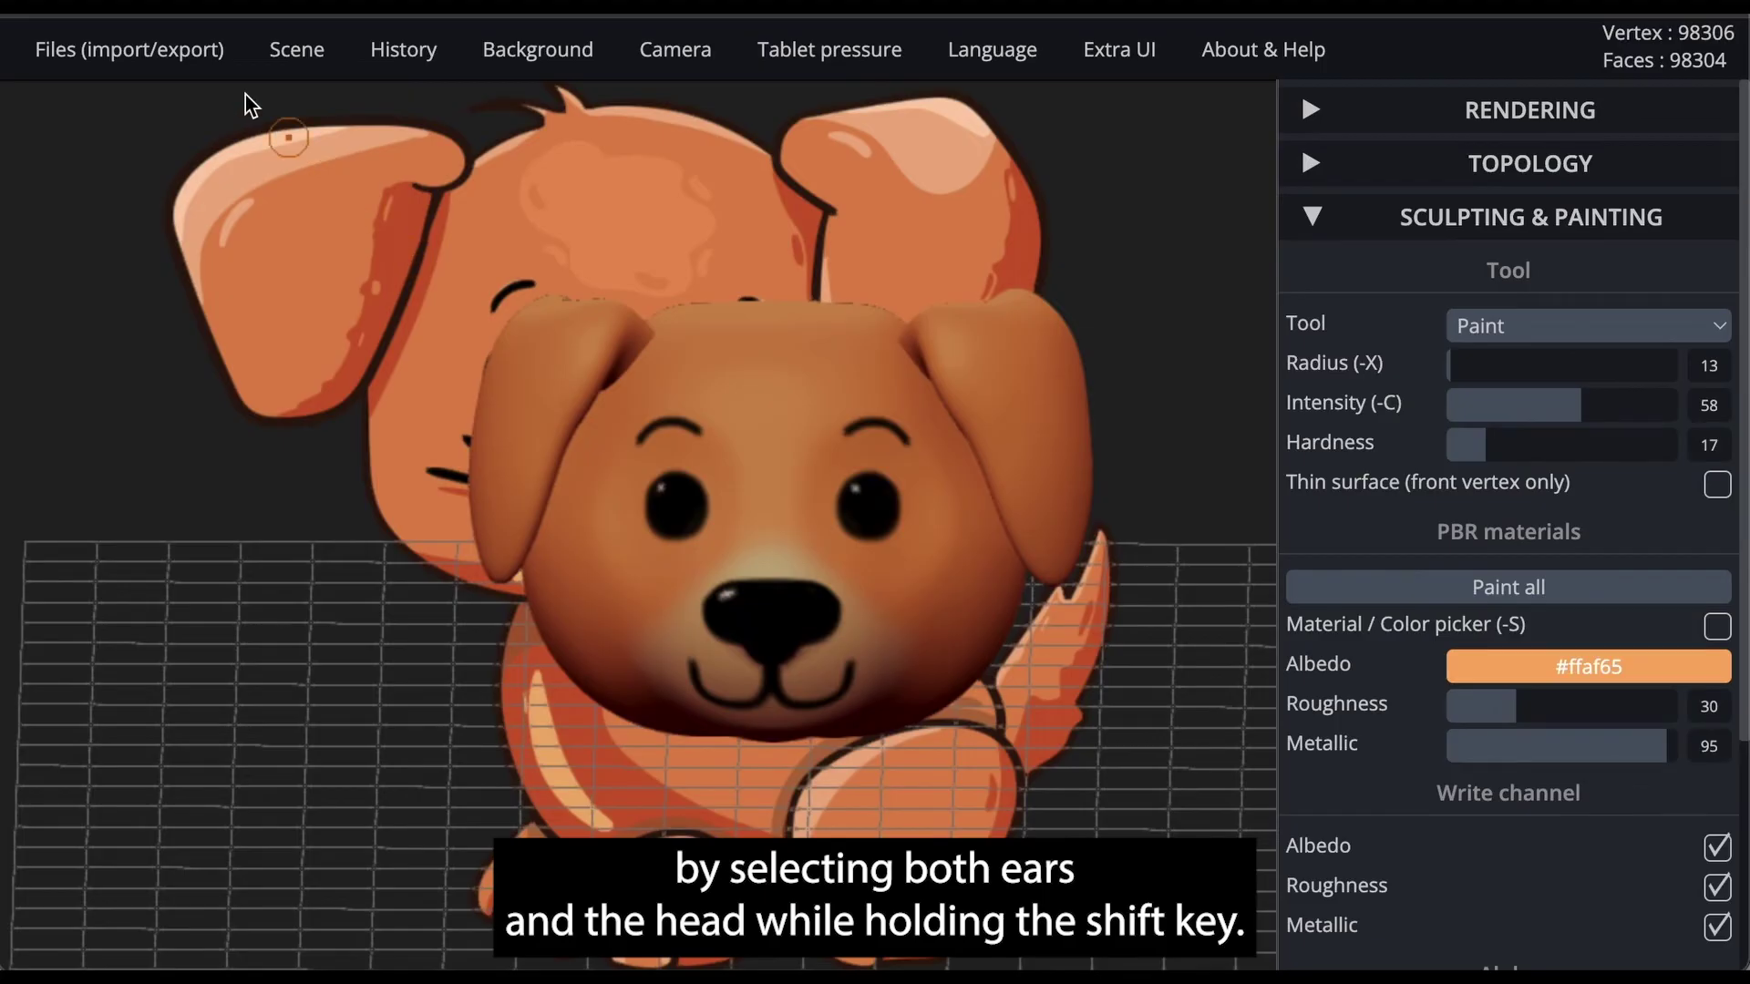
pyautogui.click(310, 56)
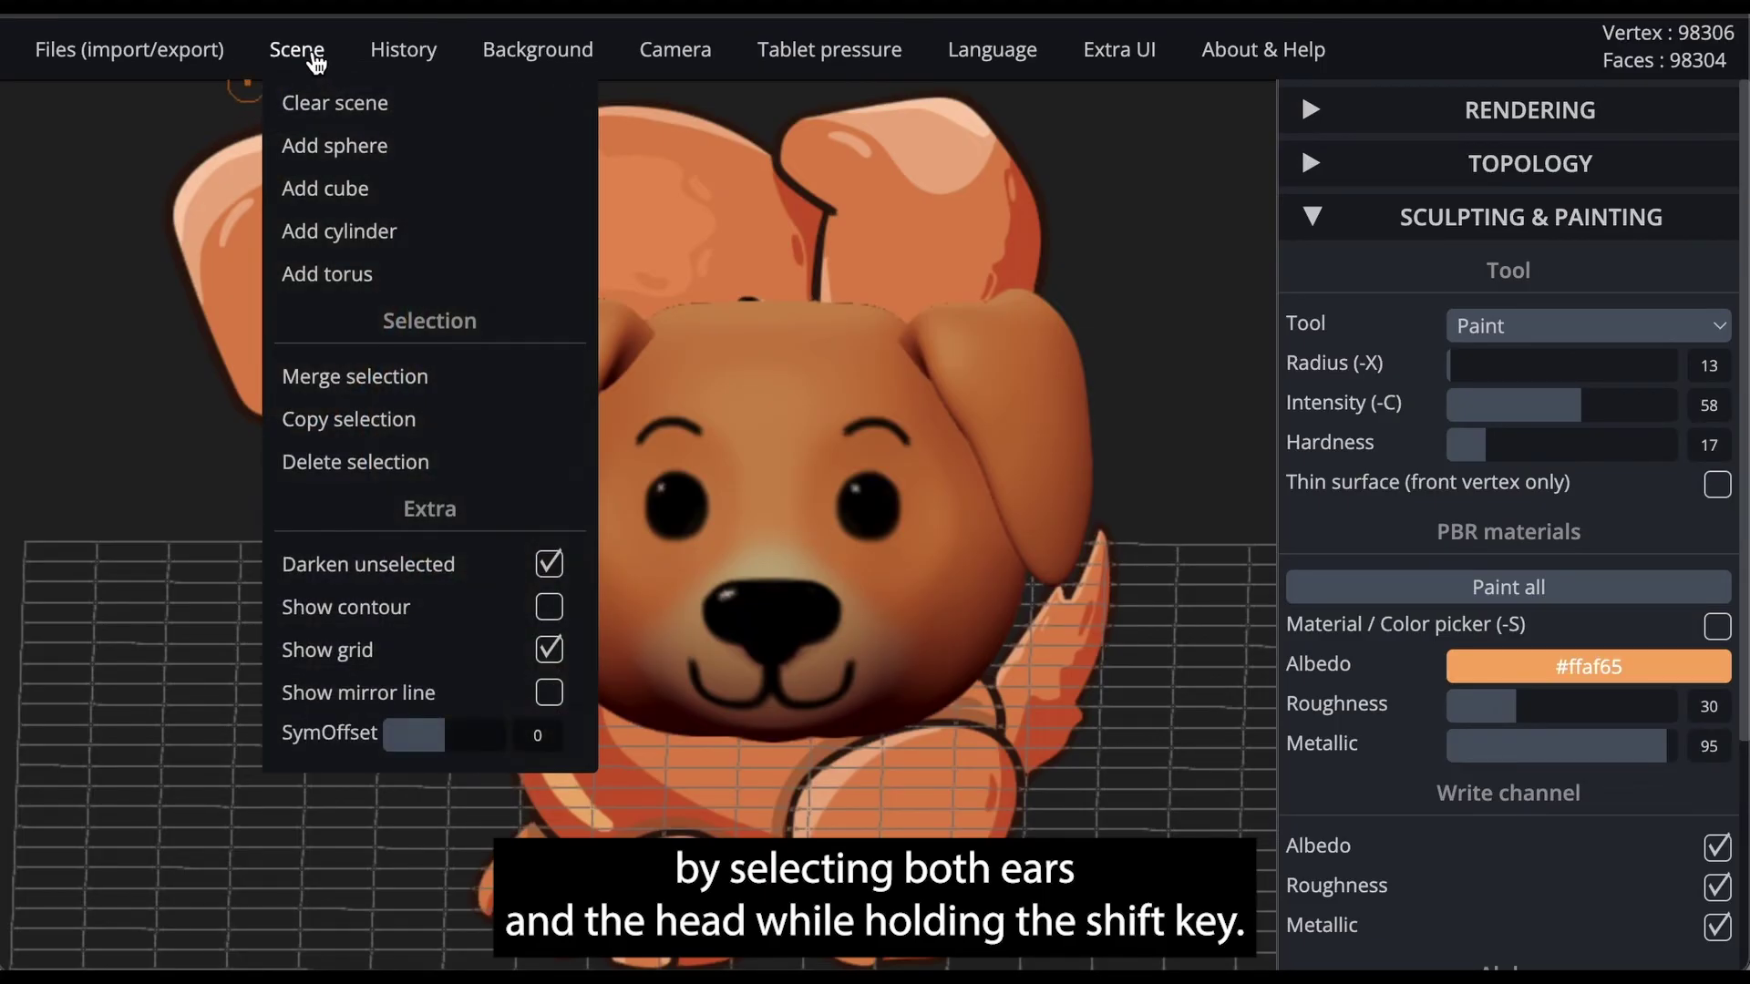
pyautogui.click(365, 392)
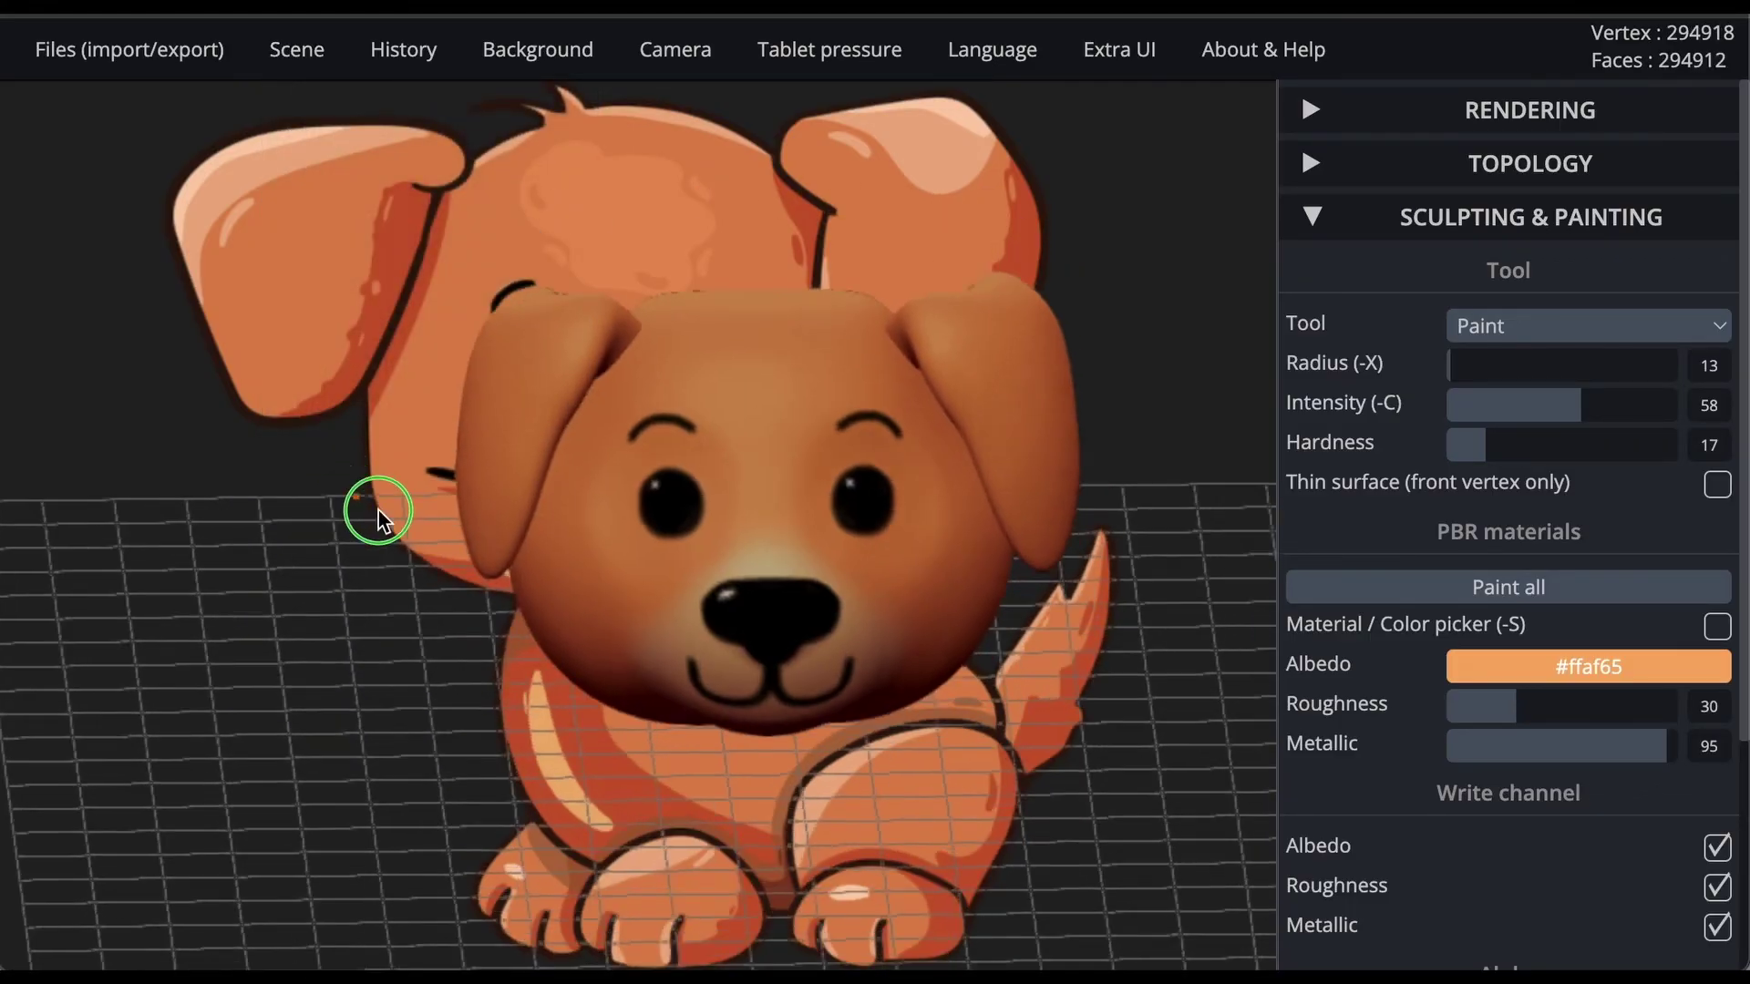
pyautogui.moveTo(371, 508)
pyautogui.mouseDown()
pyautogui.moveTo(786, 515)
pyautogui.moveTo(429, 379)
pyautogui.moveTo(324, 484)
pyautogui.moveTo(352, 476)
pyautogui.mouseUp()
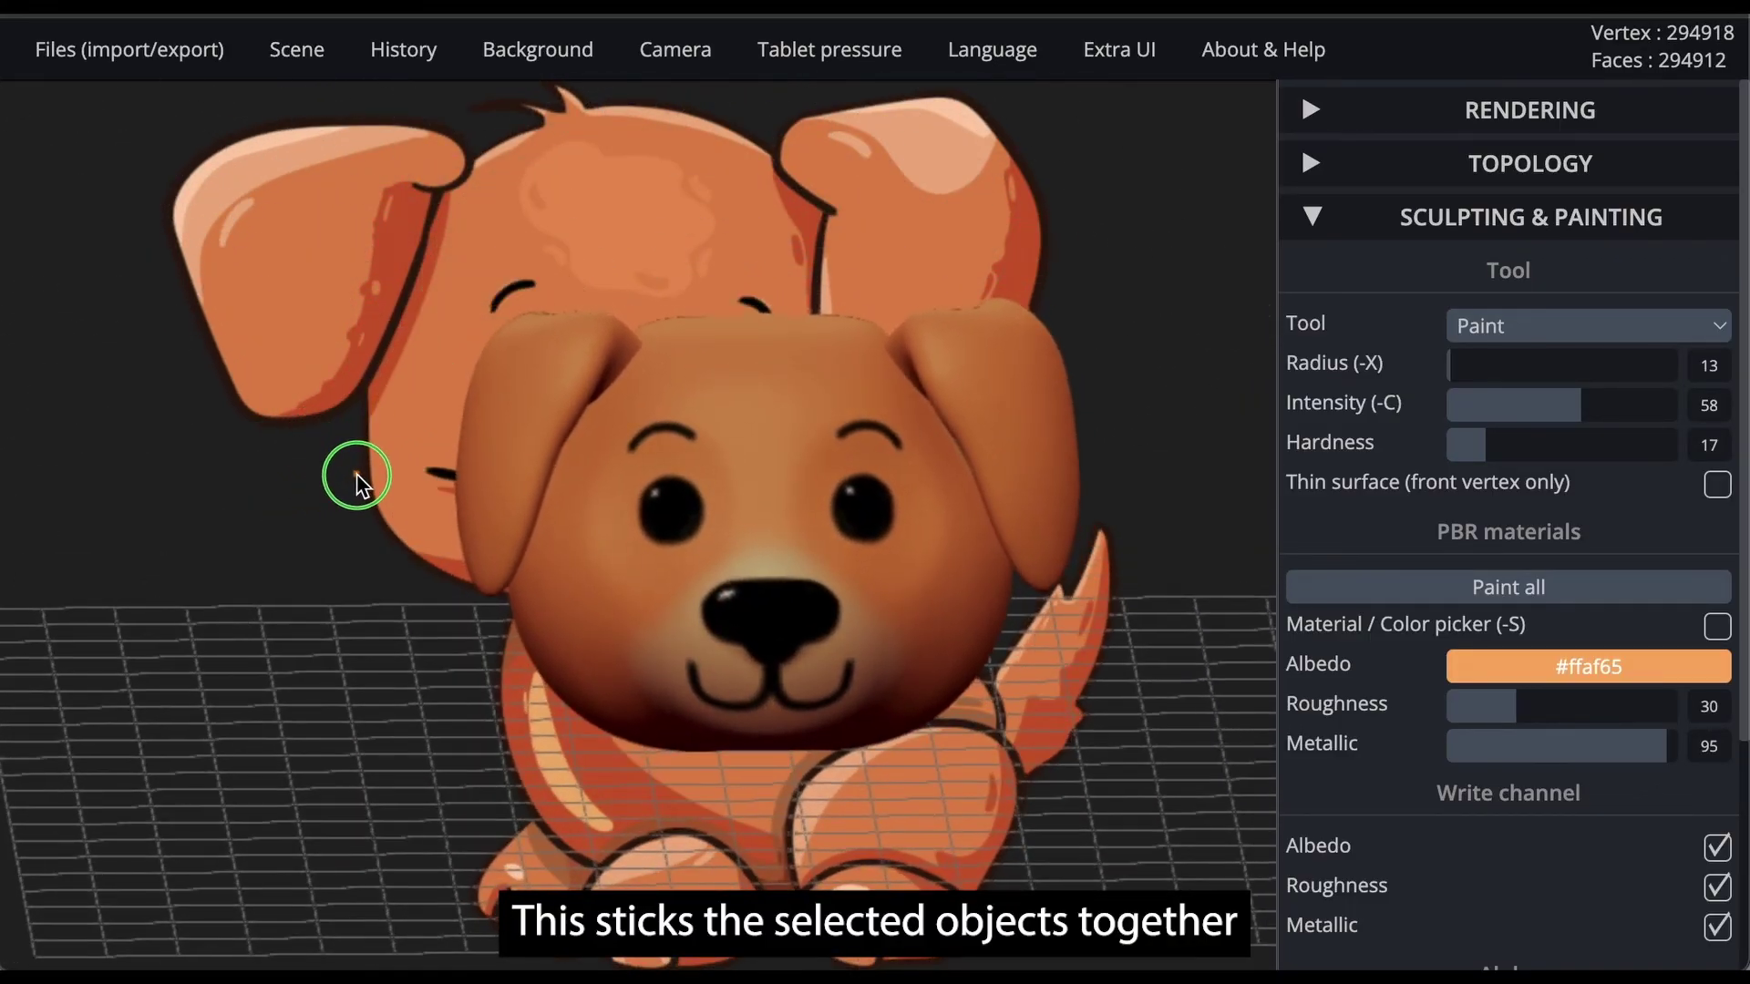
pyautogui.press('e')
pyautogui.moveTo(784, 513)
pyautogui.mouseDown()
pyautogui.moveTo(672, 468)
pyautogui.moveTo(751, 391)
pyautogui.moveTo(807, 508)
pyautogui.moveTo(791, 513)
pyautogui.mouseUp()
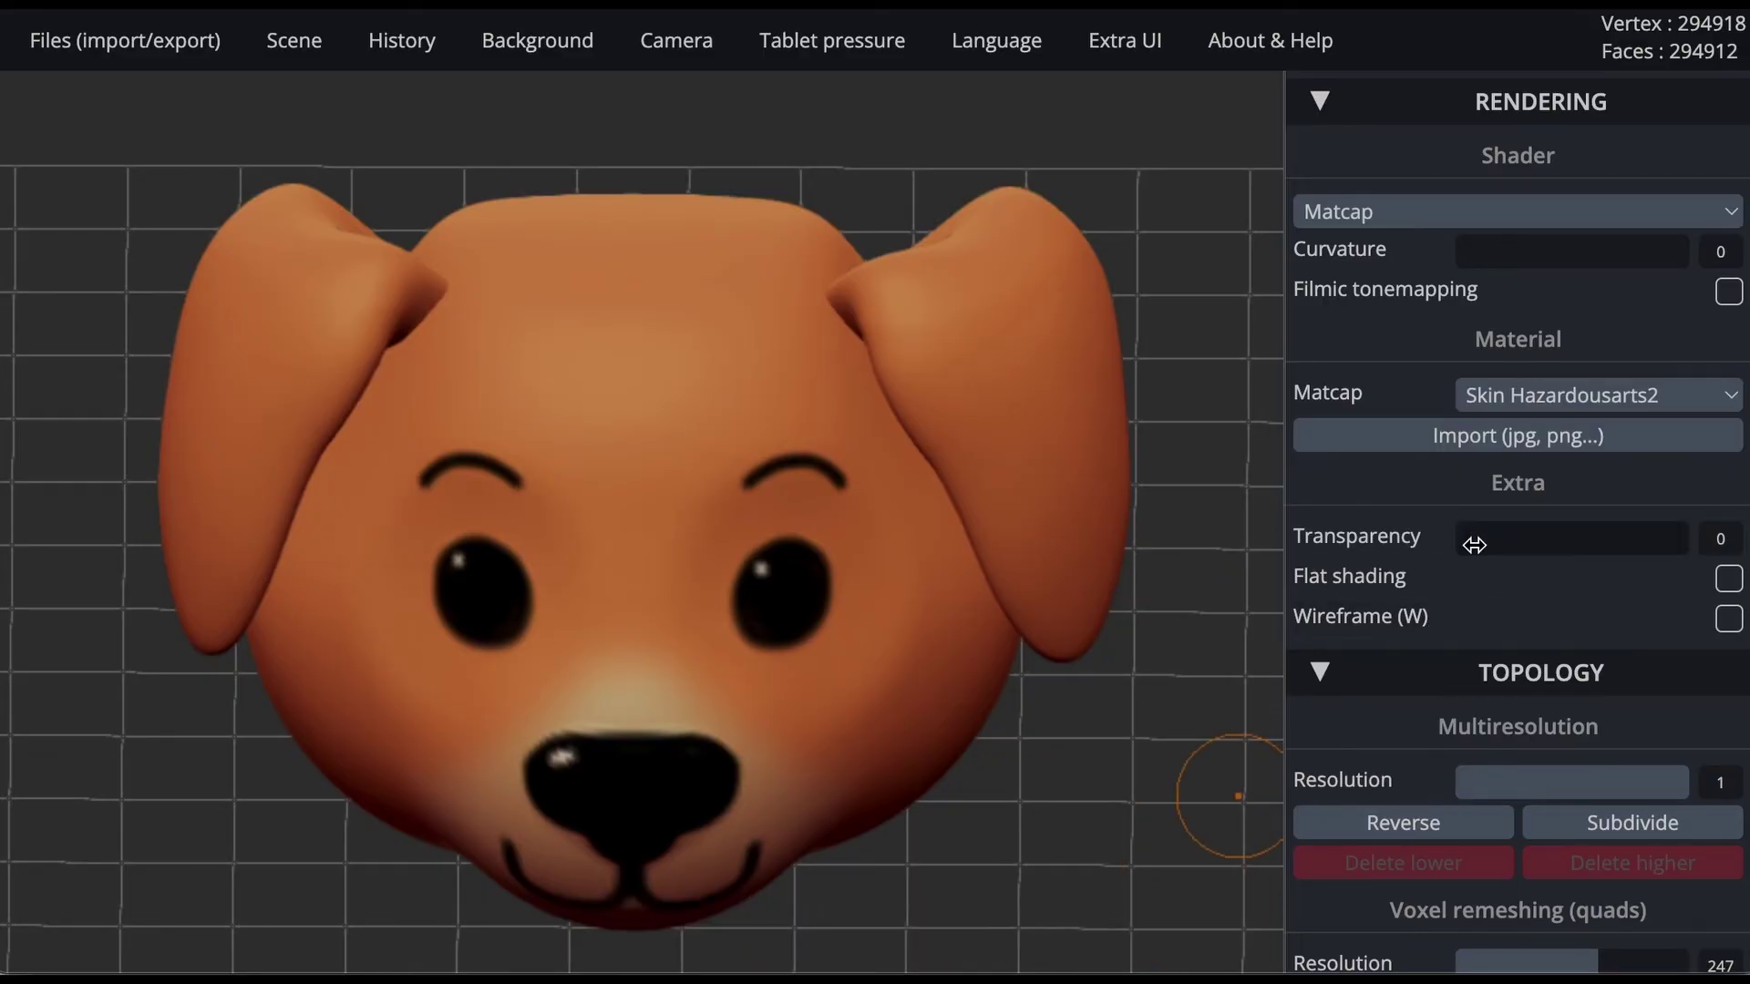
# - Set transparency to 76 to reveal the inner geometry, and voxel-remesh the head in quads at resolution 247
pyautogui.moveTo(1464, 541); pyautogui.dragTo(1631, 543)
pyautogui.moveTo(742, 653)
pyautogui.mouseDown(button='right')
pyautogui.moveTo(926, 678)
pyautogui.moveTo(919, 698)
pyautogui.moveTo(714, 629)
pyautogui.moveTo(731, 622)
pyautogui.mouseUp(button='right')
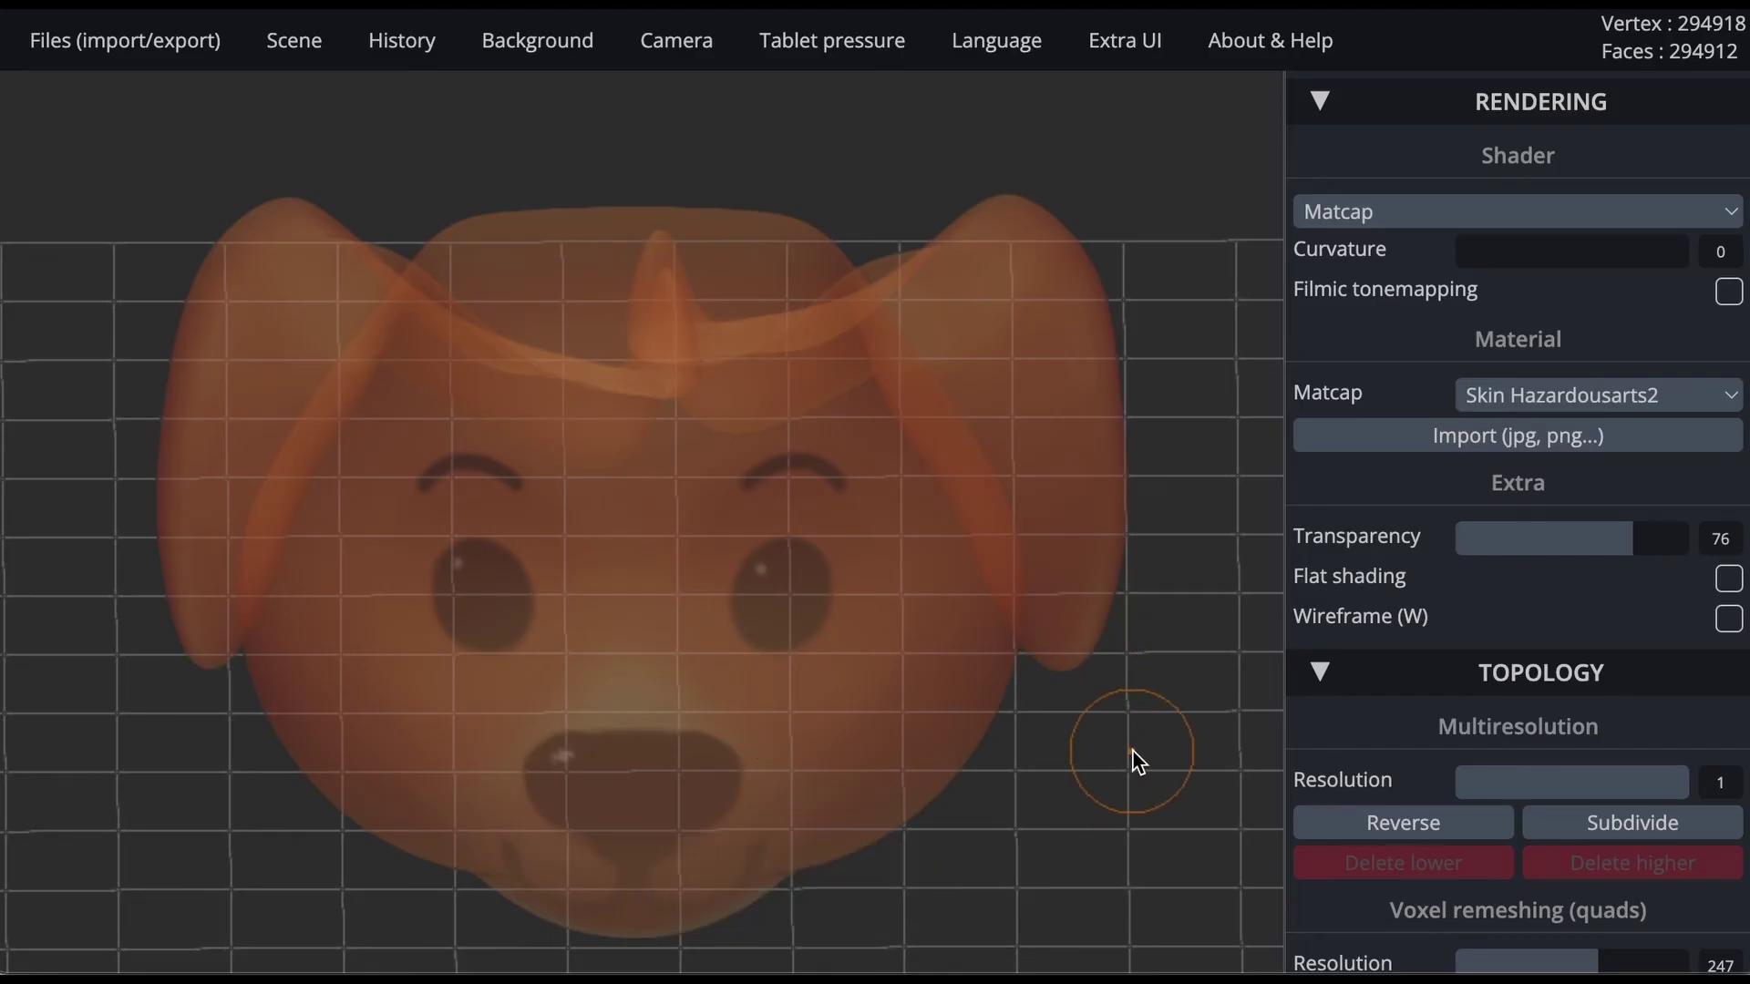
pyautogui.scroll(-5, 1465, 638)
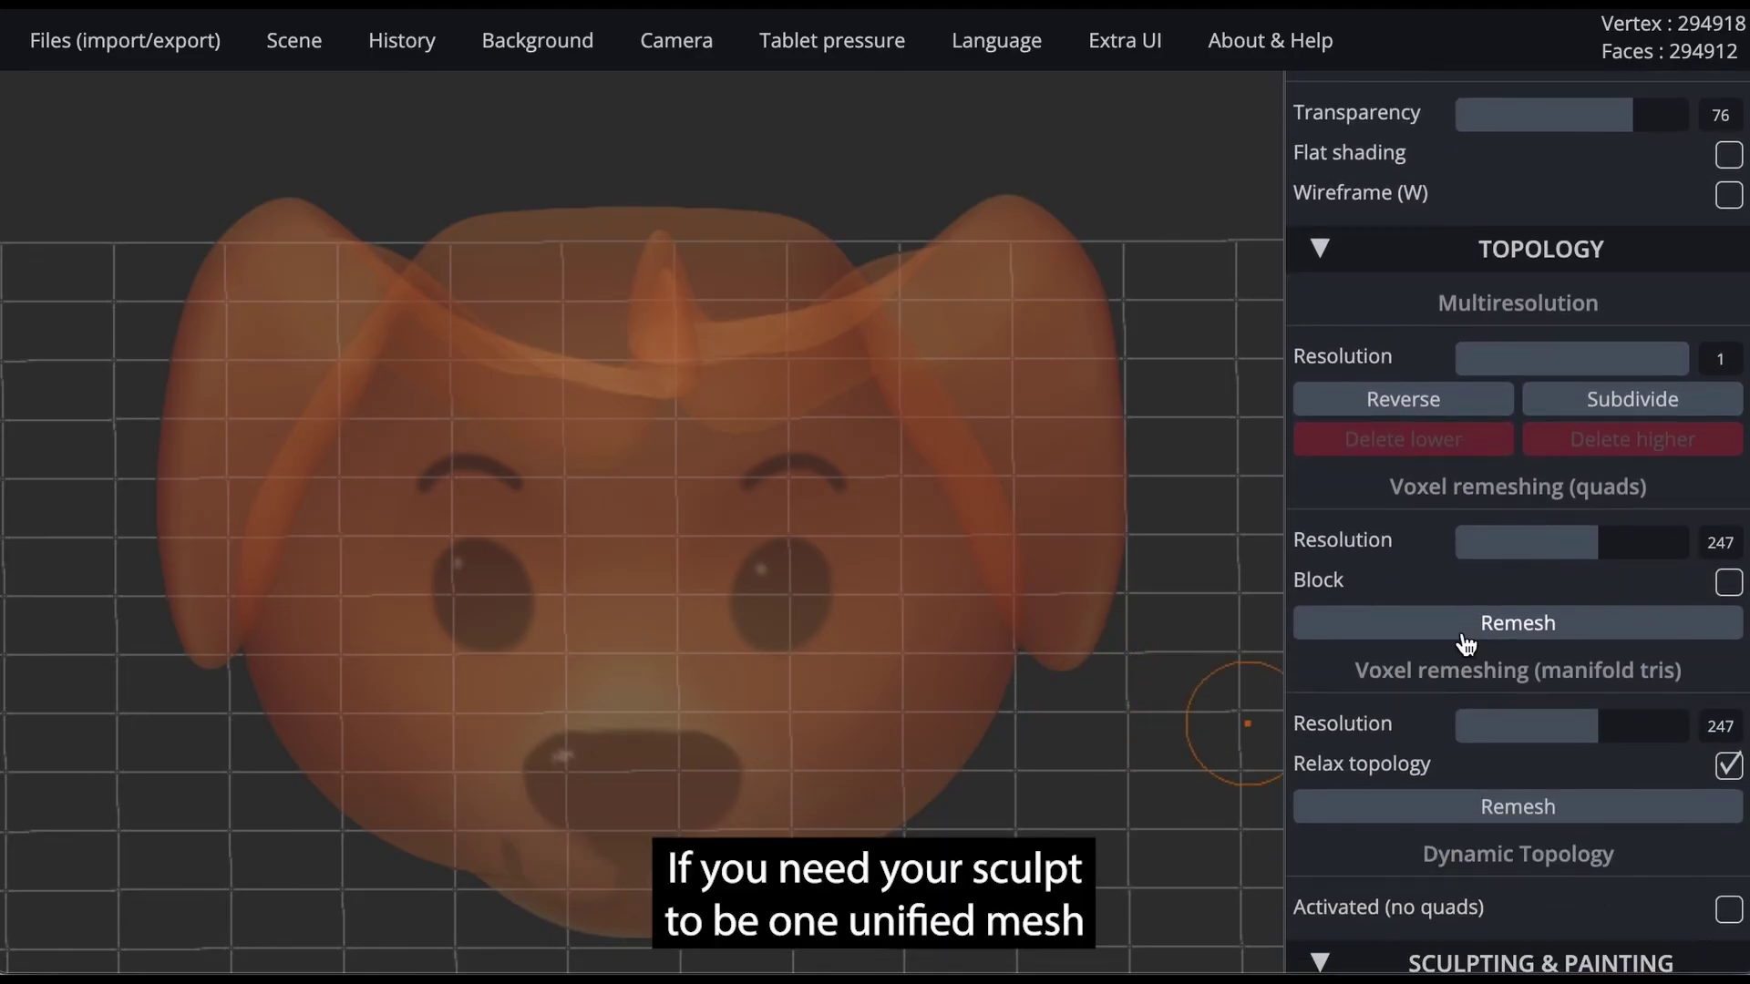
pyautogui.click(1533, 629)
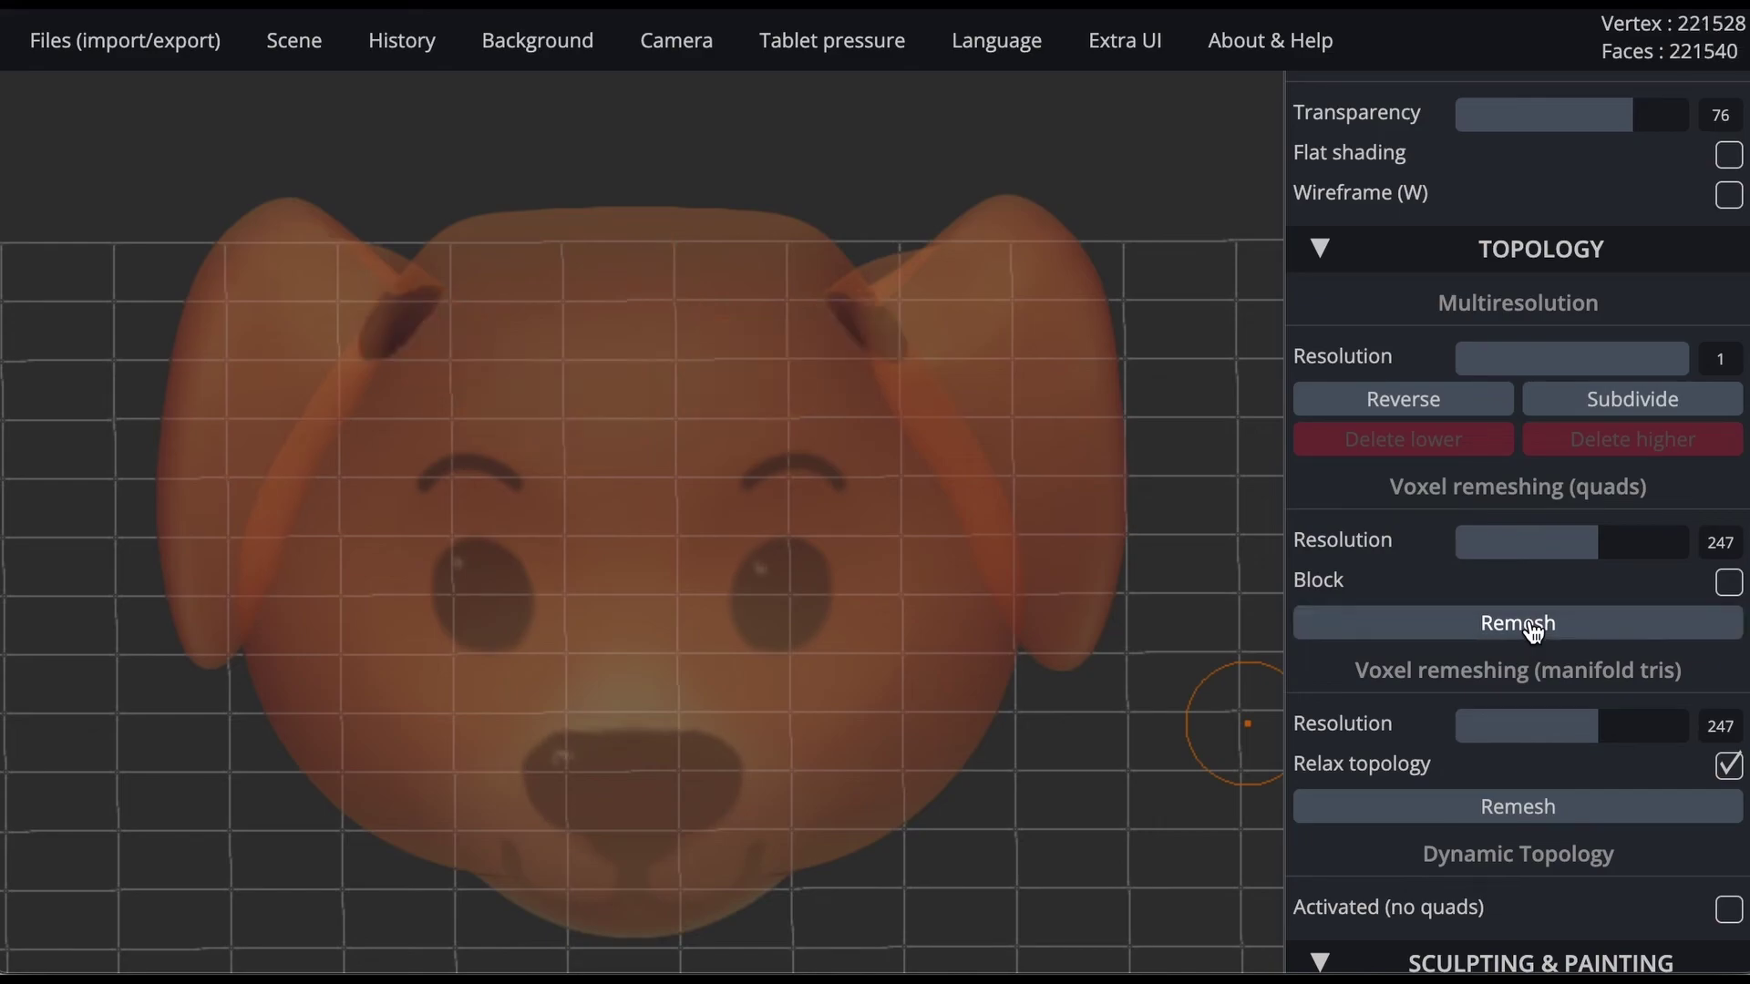
pyautogui.moveTo(937, 456)
pyautogui.mouseDown(button='right')
pyautogui.moveTo(640, 356)
pyautogui.moveTo(586, 167)
pyautogui.moveTo(556, 356)
pyautogui.moveTo(828, 386)
pyautogui.moveTo(900, 338)
pyautogui.mouseUp(button='right')
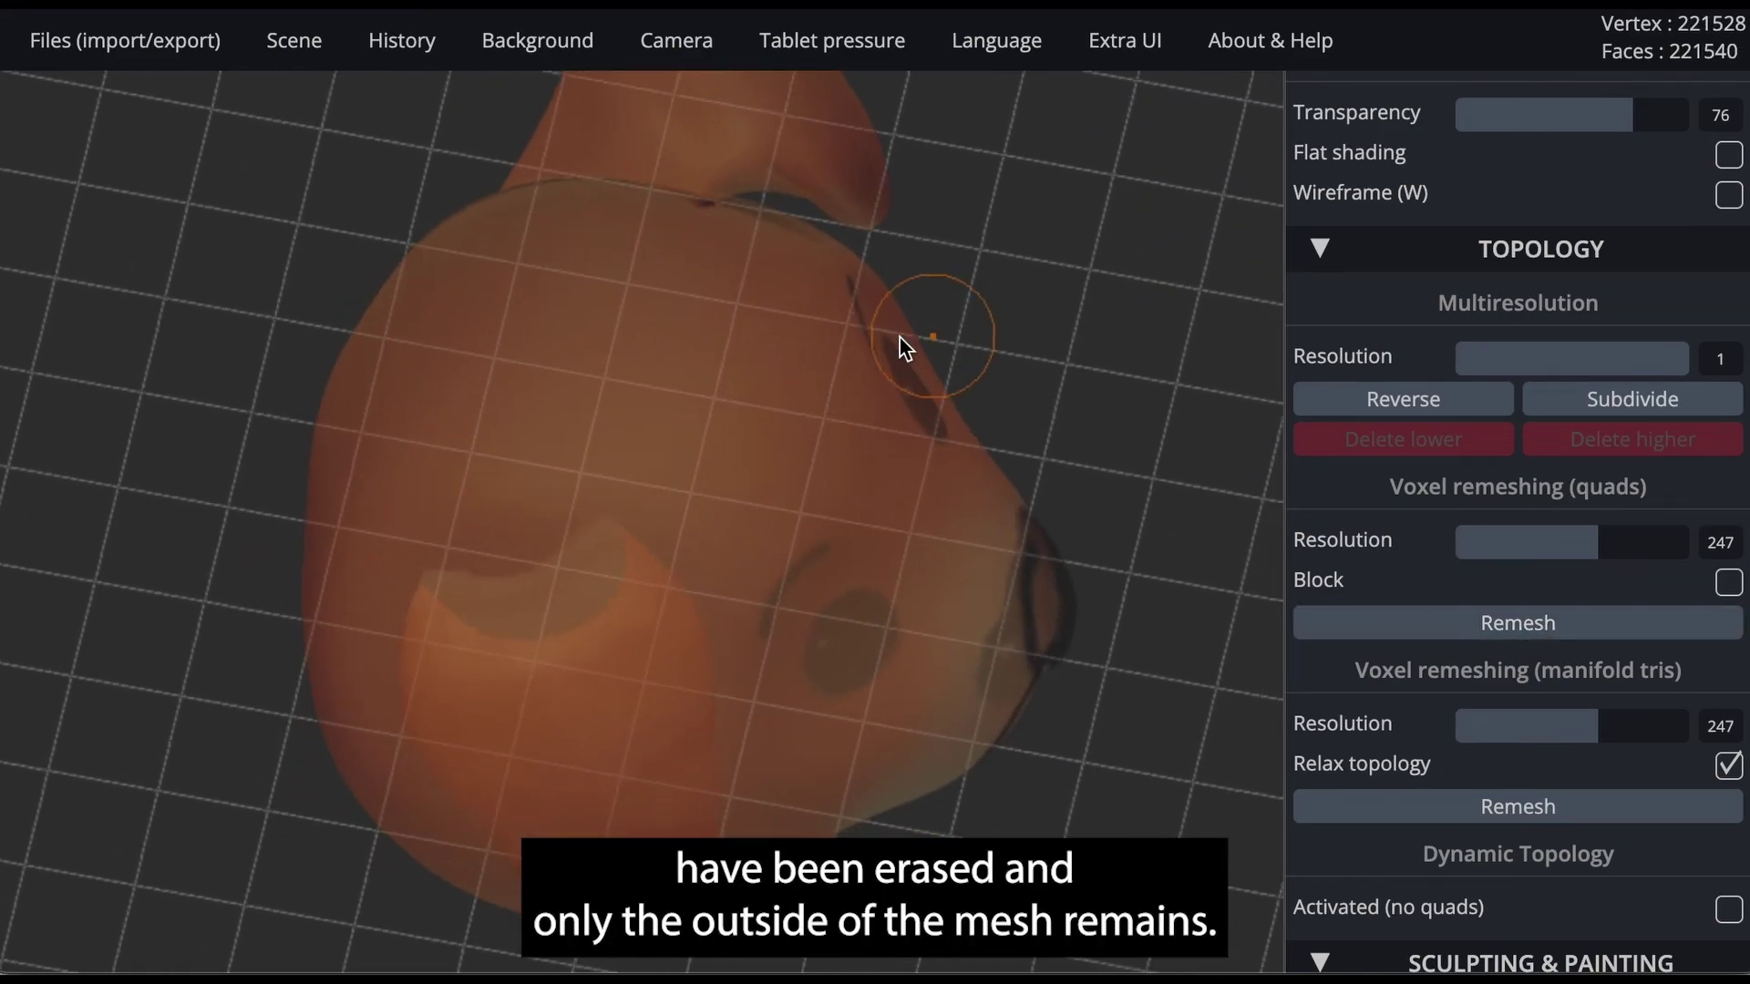
pyautogui.moveTo(675, 275)
pyautogui.mouseDown(button='right')
pyautogui.moveTo(708, 273)
pyautogui.moveTo(635, 322)
pyautogui.moveTo(477, 277)
pyautogui.moveTo(478, 255)
pyautogui.moveTo(822, 476)
pyautogui.moveTo(688, 448)
pyautogui.moveTo(769, 500)
pyautogui.moveTo(899, 516)
pyautogui.mouseUp(button='right')
pyautogui.scroll(5, 1566, 410)
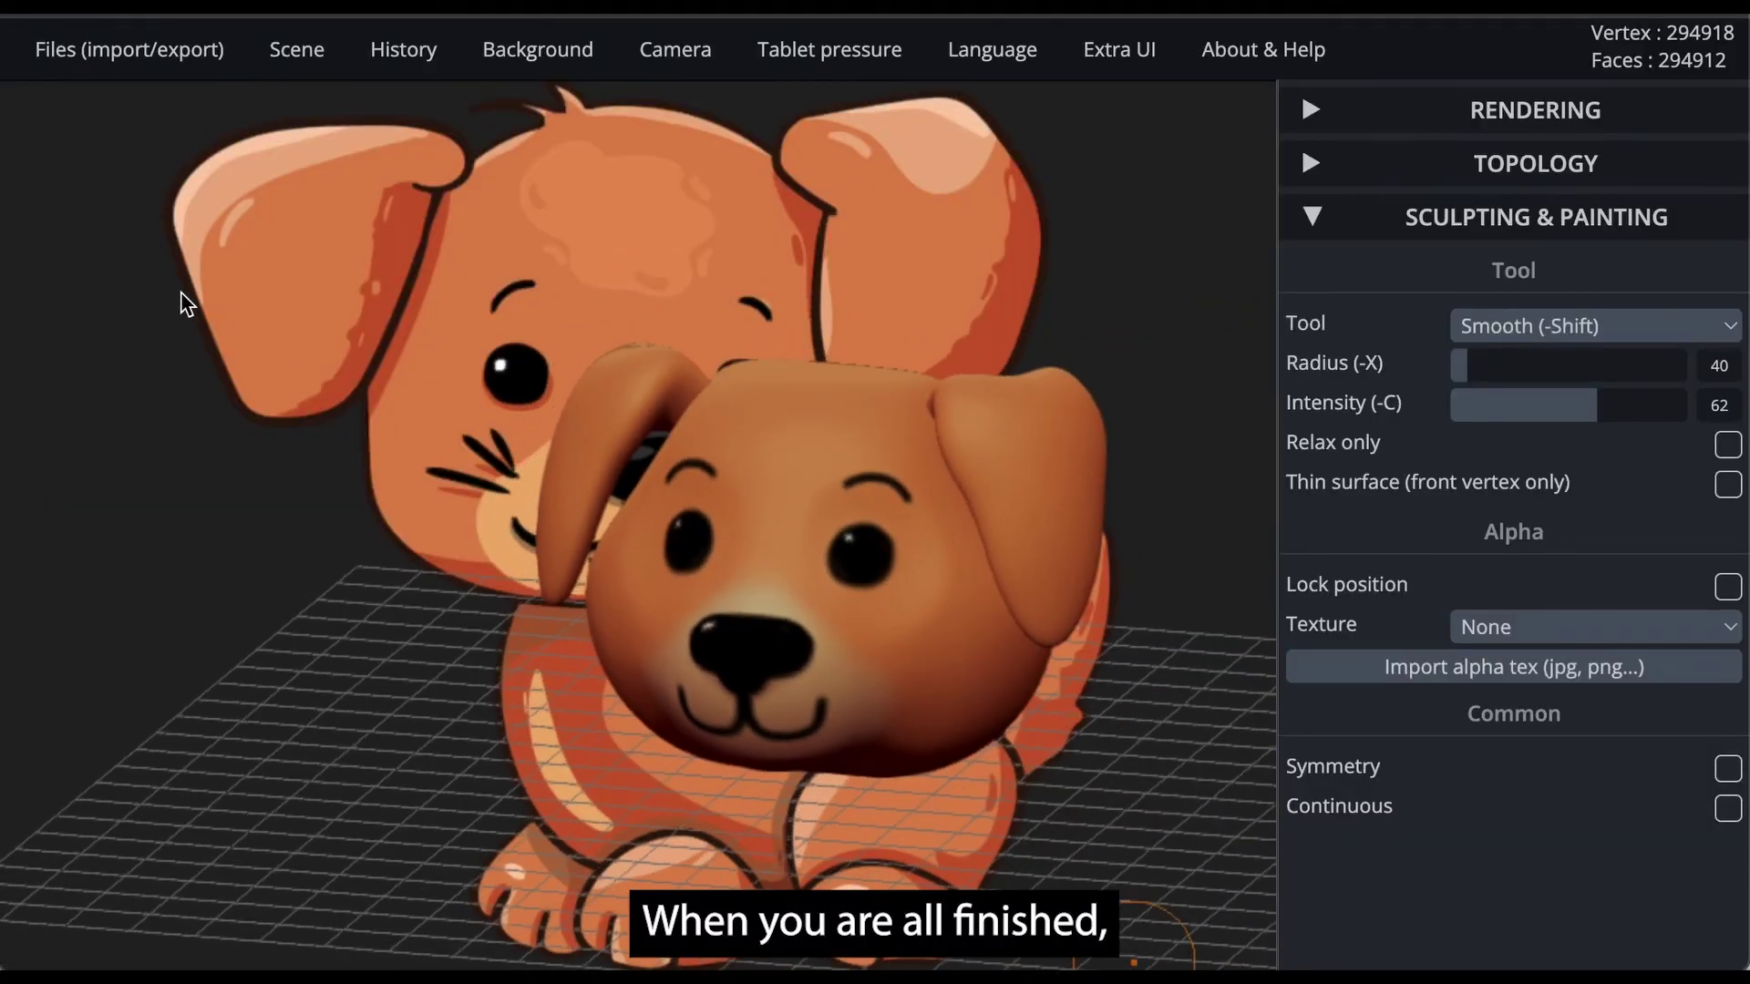
# - Export the finished sculpt as an OBJ file
pyautogui.click(106, 53)
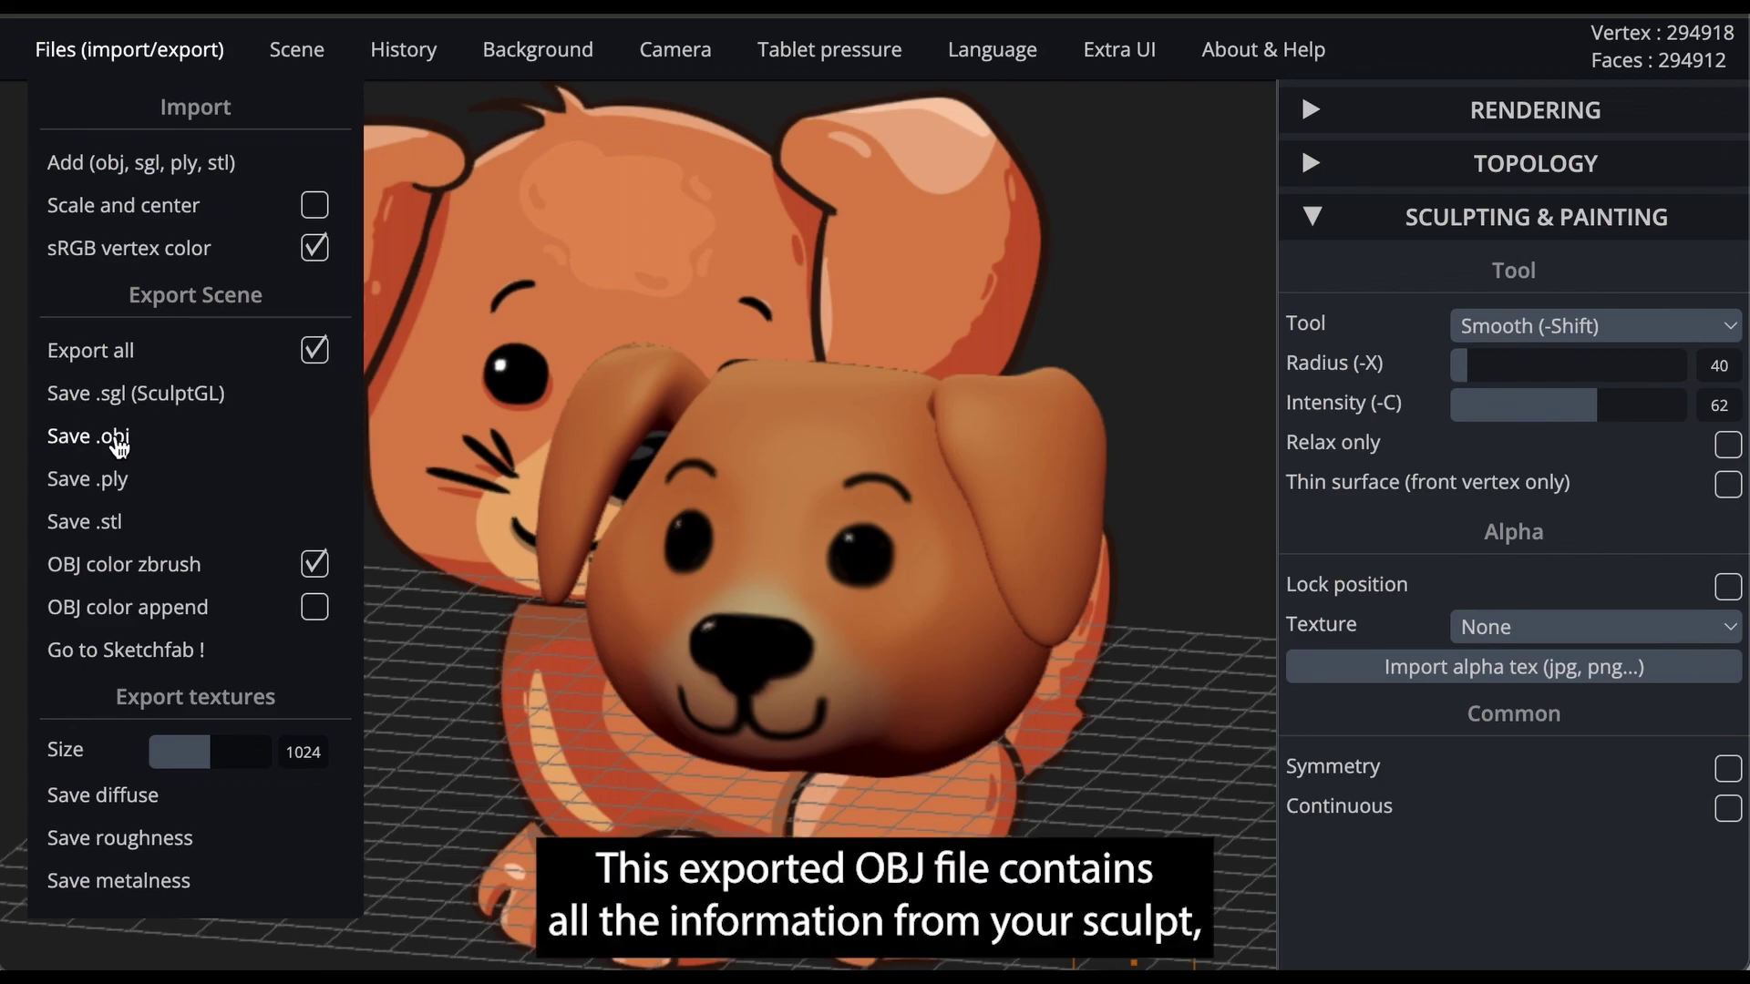
pyautogui.click(118, 443)
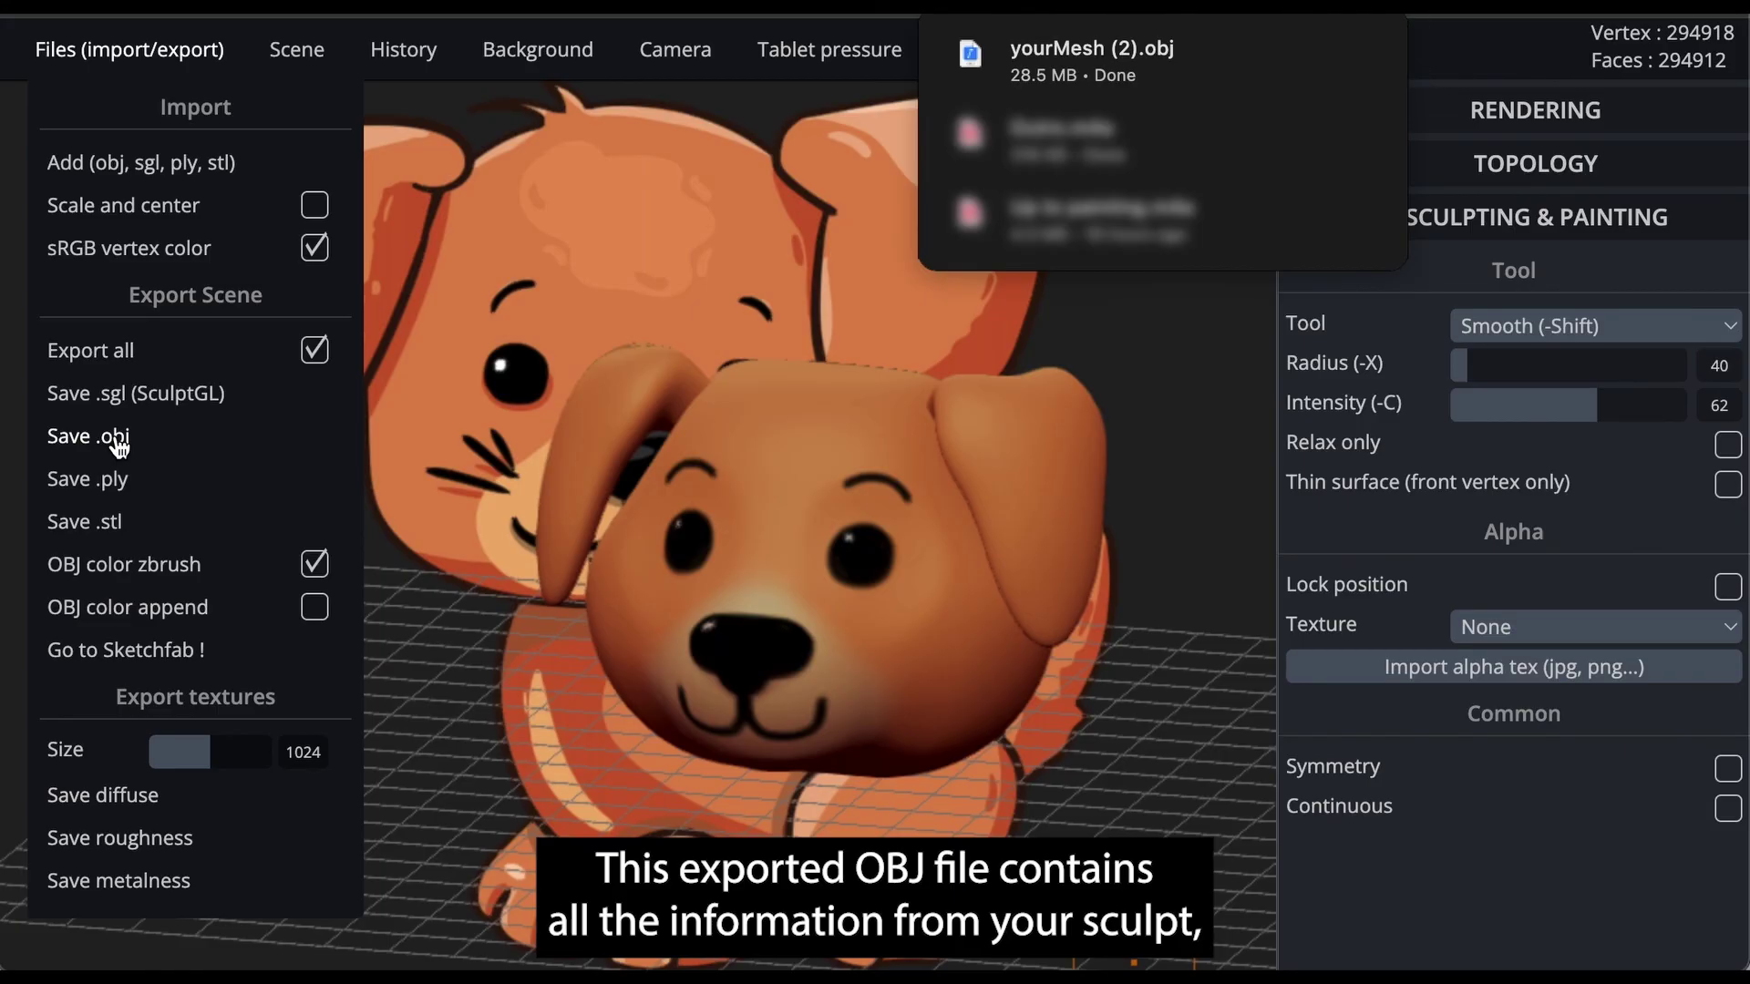